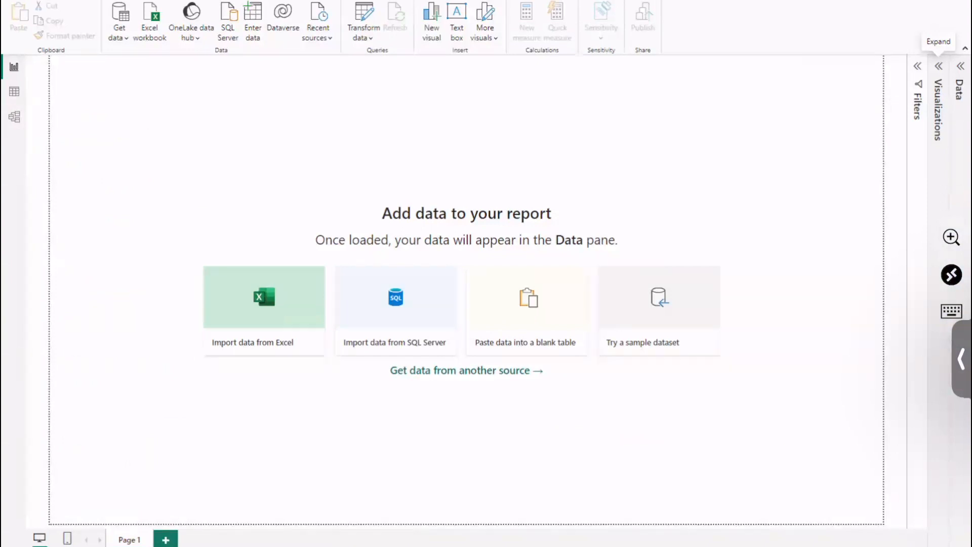
Step: Expand the Filters and Visualizations panes to view their contents, and collapse both again
{"action": "left_click", "coordinate": [917, 66]}
{"action": "left_click", "coordinate": [938, 66]}
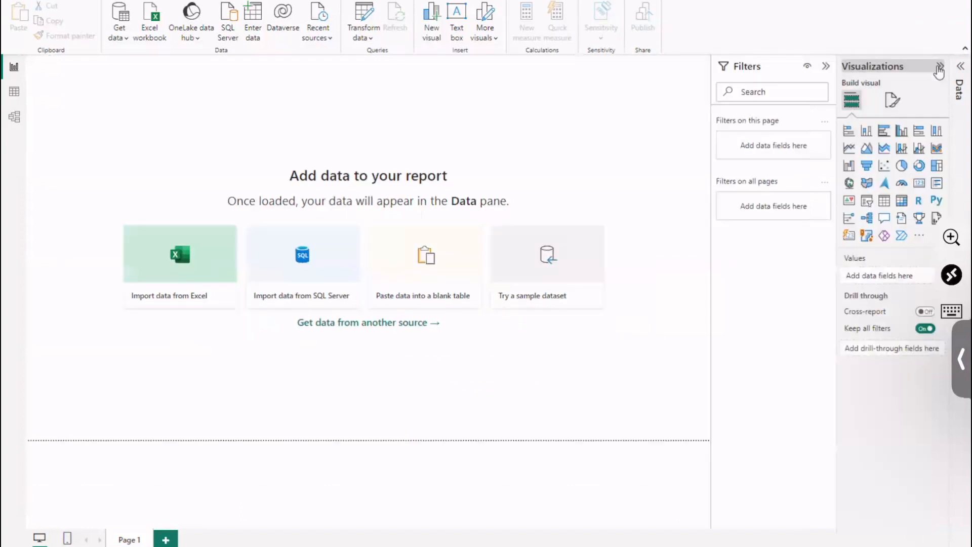
{"action": "left_click", "coordinate": [960, 65]}
{"action": "left_click", "coordinate": [961, 65]}
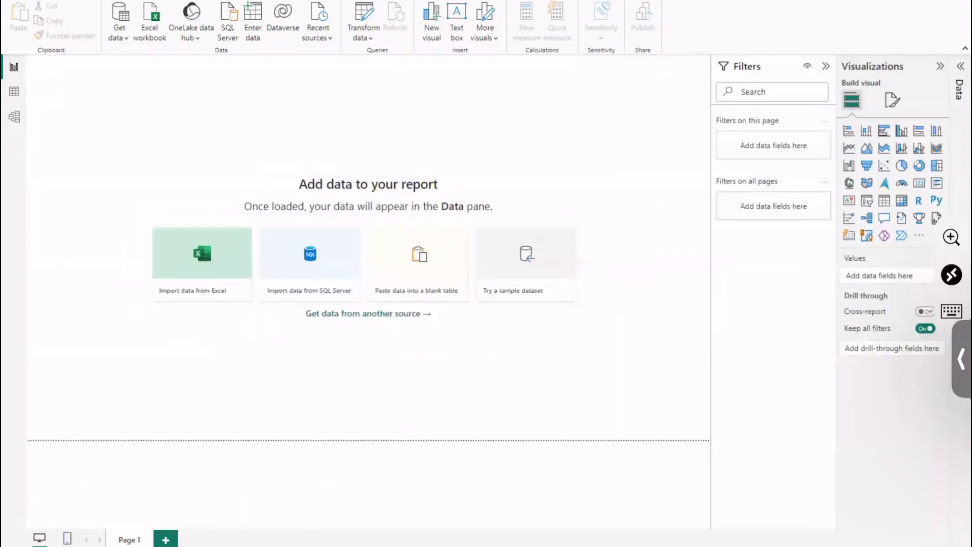
{"action": "left_click", "coordinate": [940, 67]}
{"action": "left_click", "coordinate": [917, 66]}
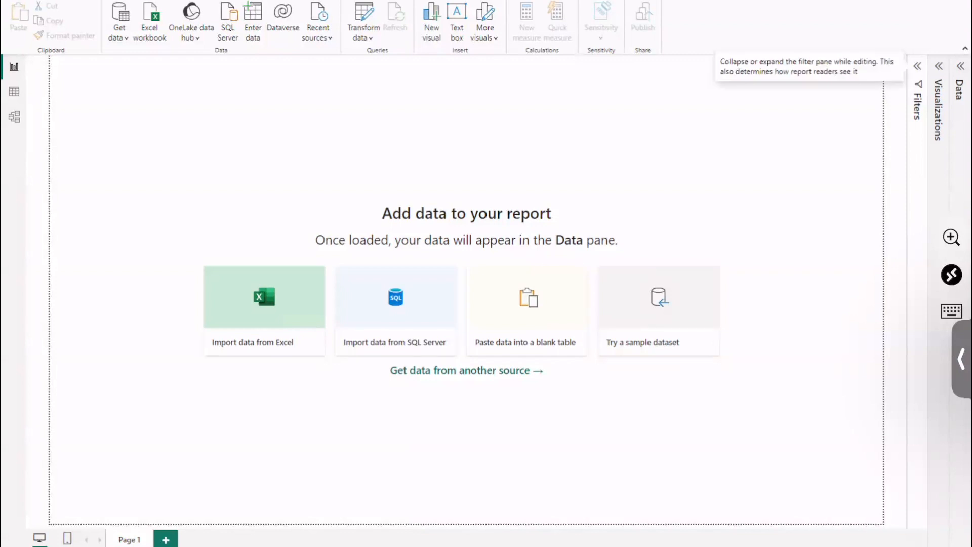
Step: View the full list of available data source connectors in Get Data and close it without connecting
{"action": "left_click", "coordinate": [122, 43]}
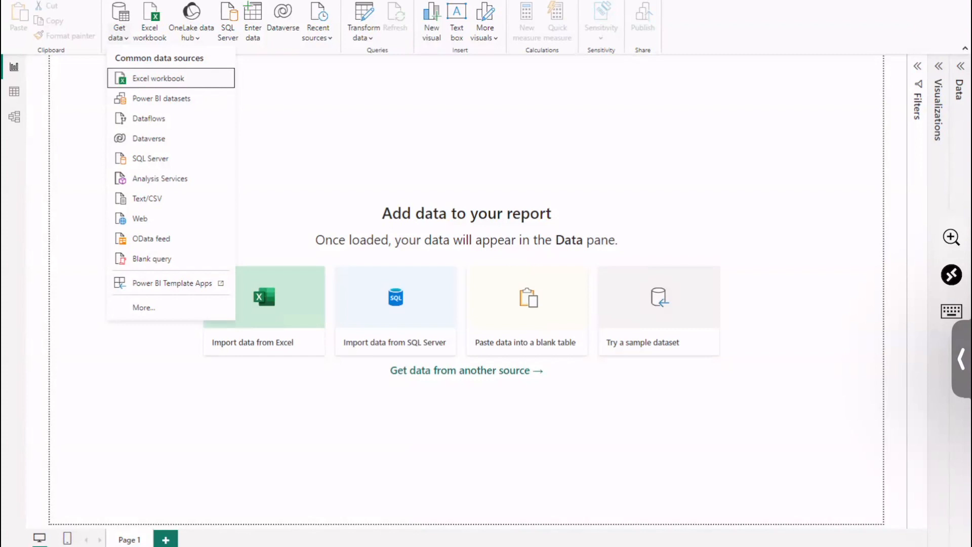
{"action": "left_click", "coordinate": [160, 307]}
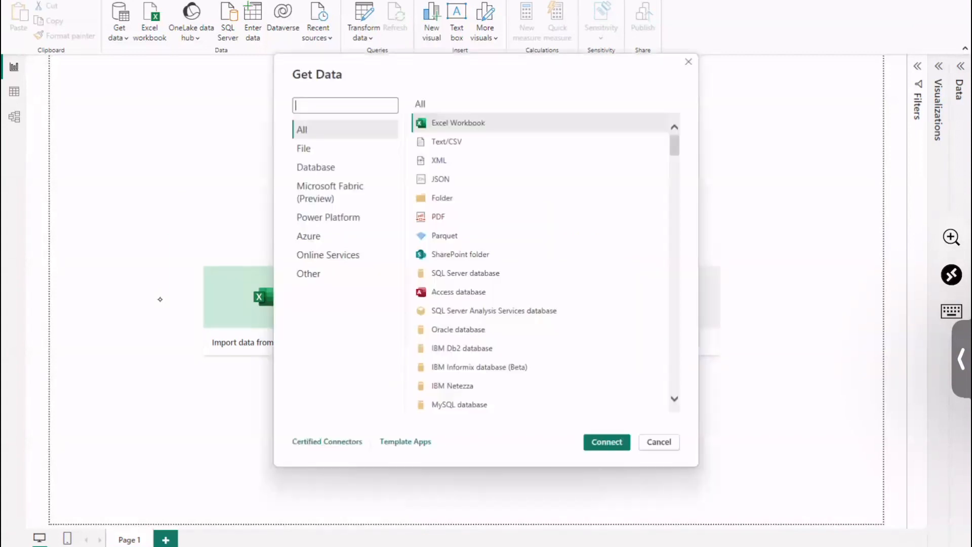
{"action": "left_click", "coordinate": [689, 62]}
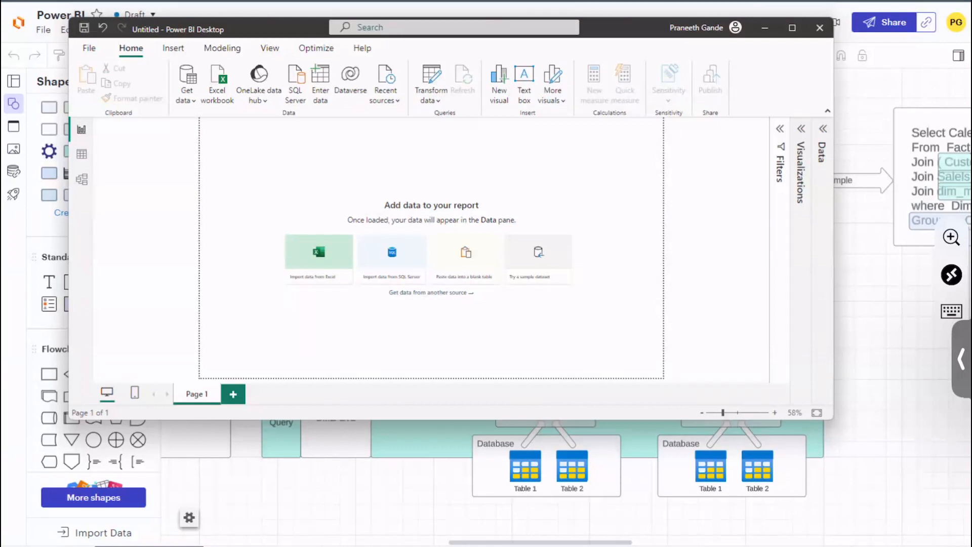
Step: Expand the Visualizations pane and keep the report in a restored, non-maximized window
{"action": "left_click", "coordinate": [801, 129]}
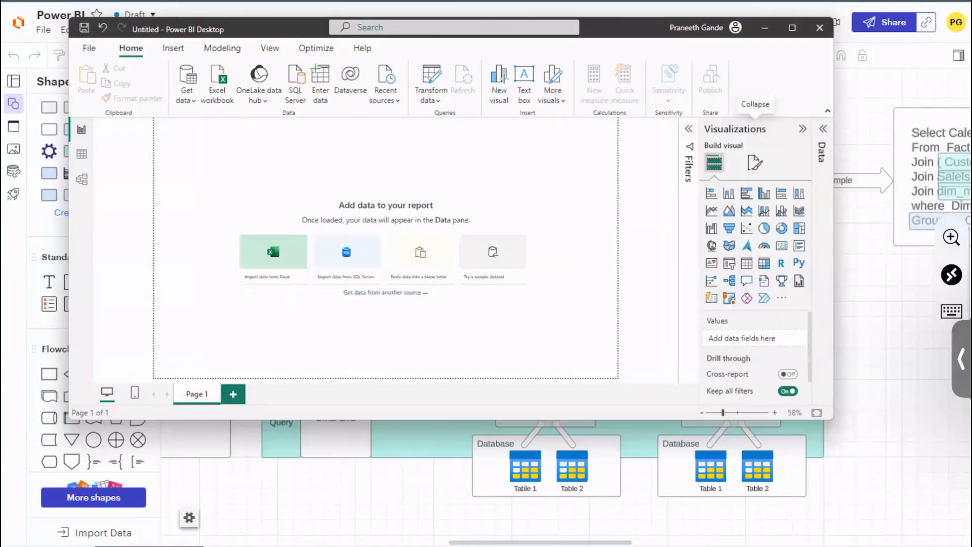
{"action": "left_click", "coordinate": [792, 28]}
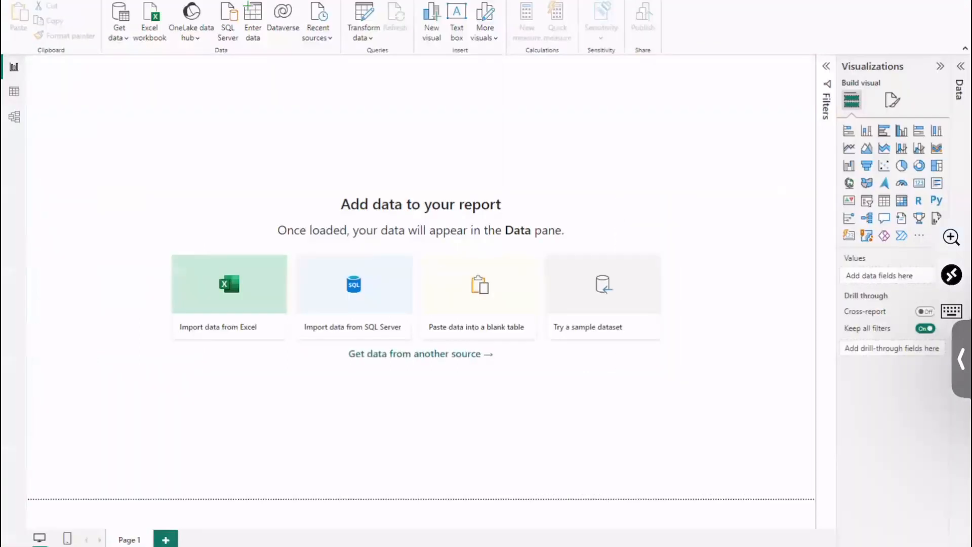
{"action": "key", "text": "super+Down"}
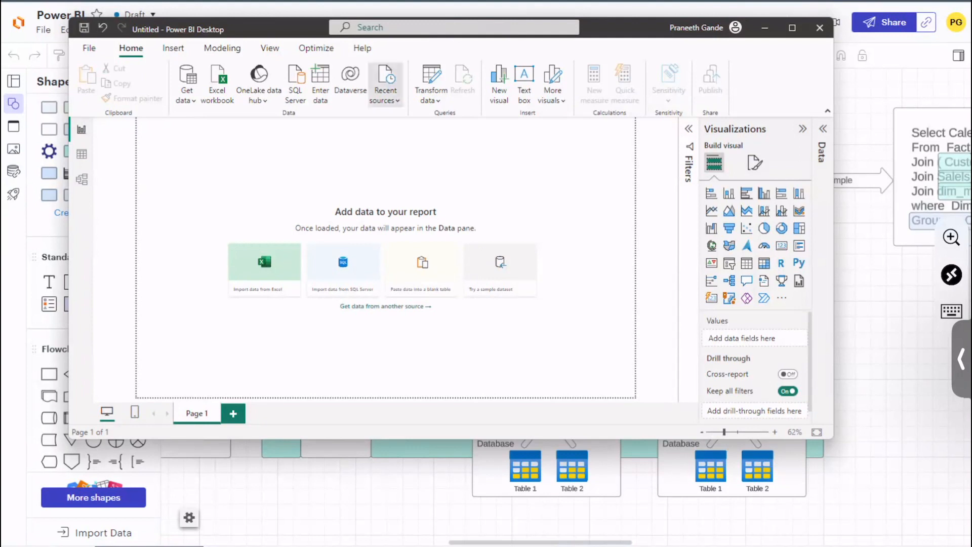
Step: Connect to the recent source powerbi20230927.database.windows.net and browse the contents of its adv-works and Training databases
{"action": "left_click", "coordinate": [386, 86]}
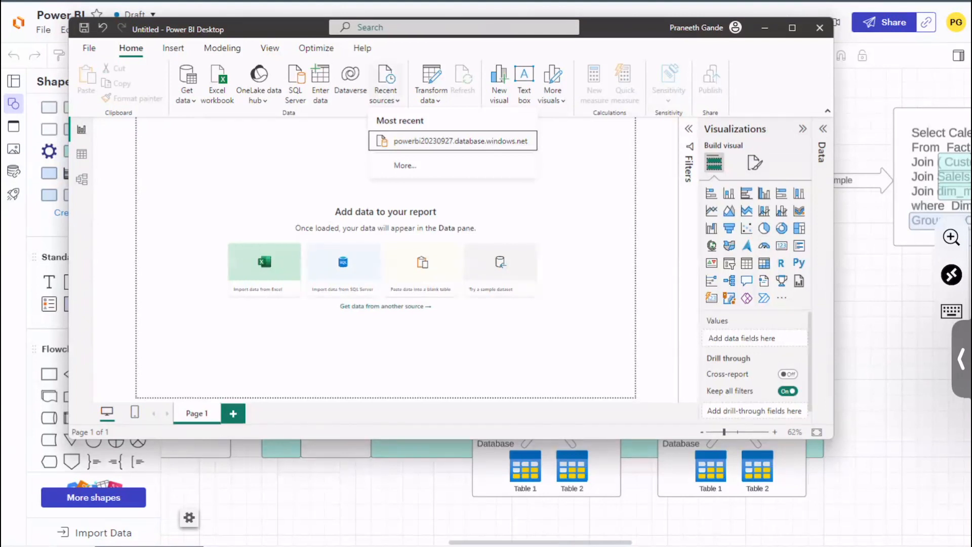
{"action": "left_click", "coordinate": [460, 141]}
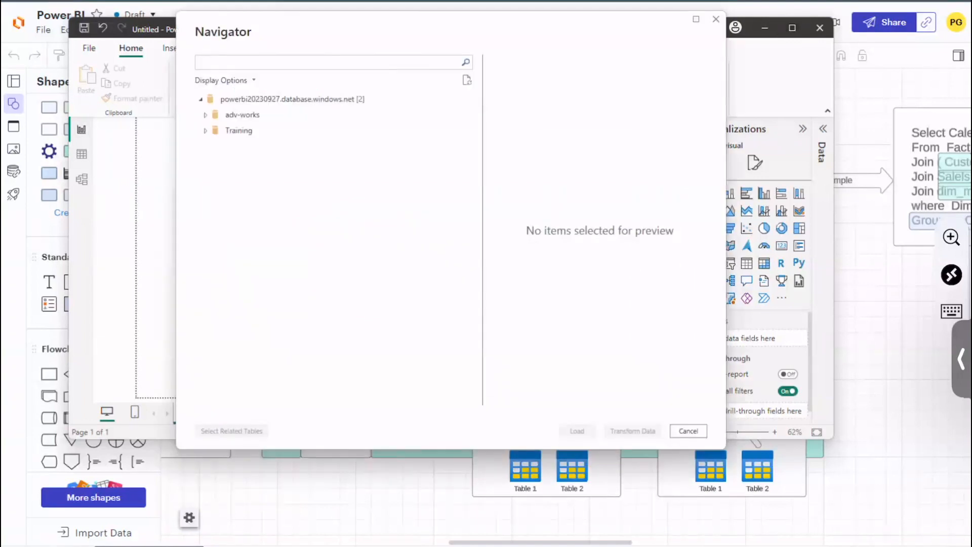
{"action": "left_click", "coordinate": [206, 115]}
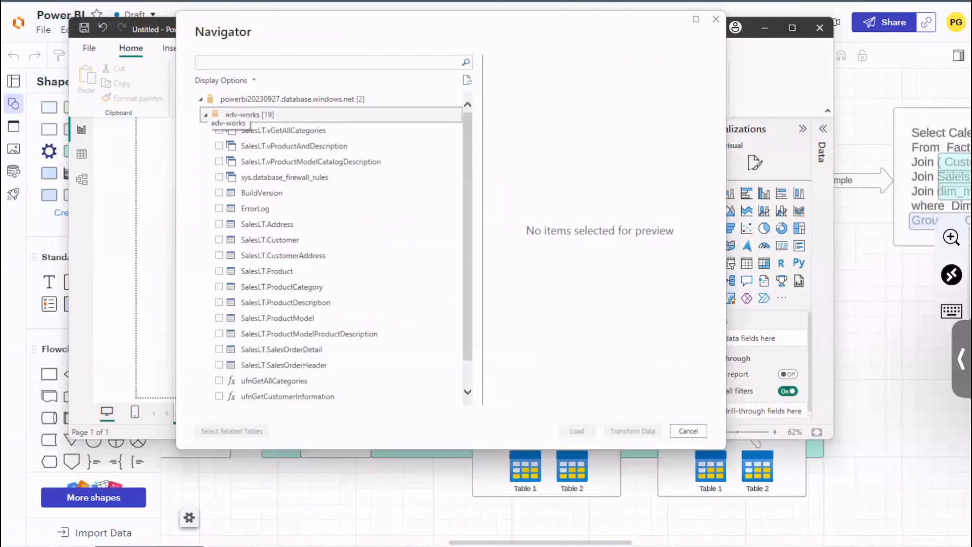
{"action": "left_click", "coordinate": [205, 114]}
{"action": "left_click", "coordinate": [207, 134]}
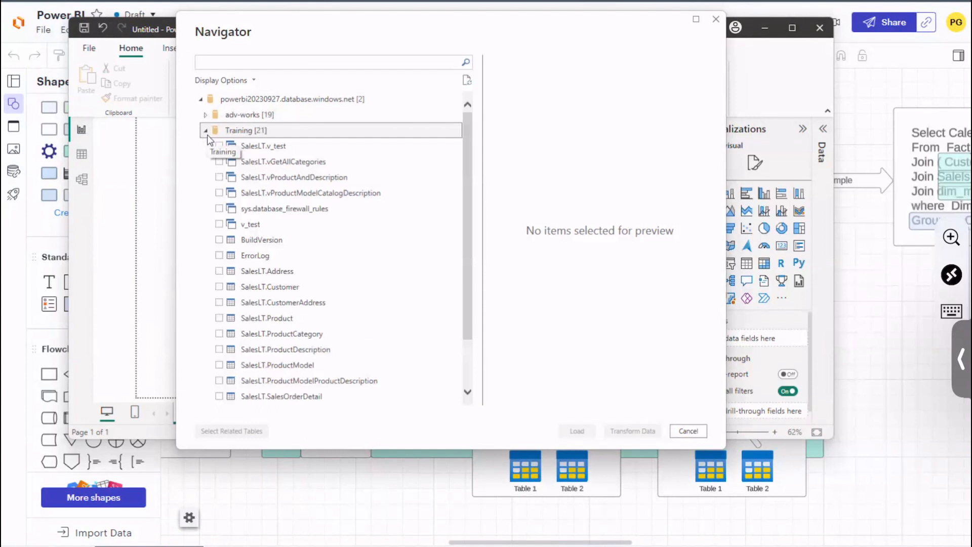
{"action": "left_click", "coordinate": [206, 130]}
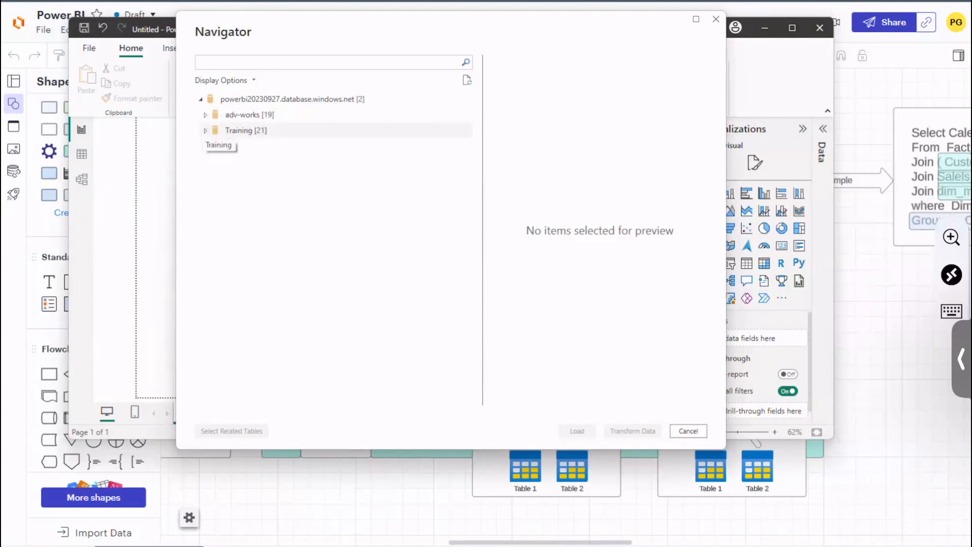
Step: Load SalesLT.Address, SalesLT.Customer and SalesLT.CustomerAddress from the adv-works database using the Import connection mode
{"action": "left_click", "coordinate": [205, 115]}
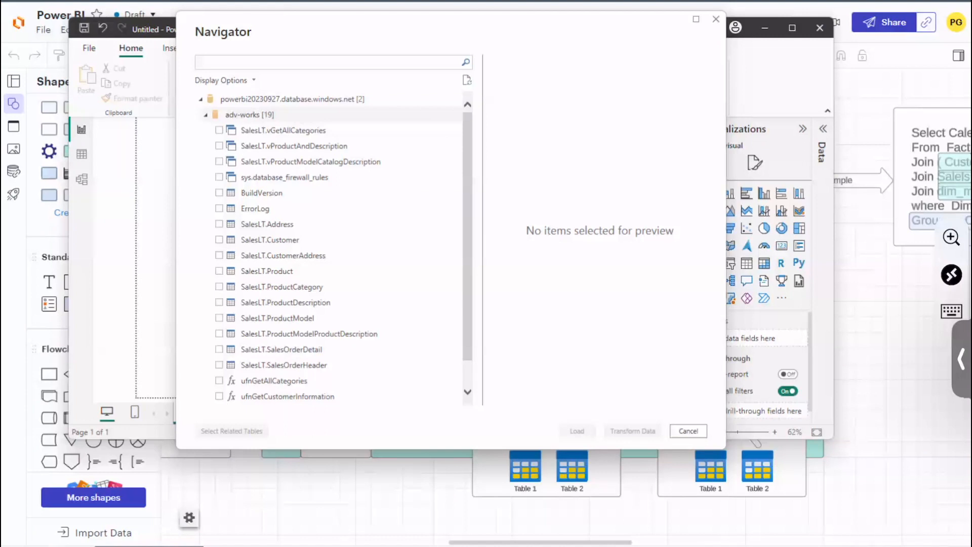
{"action": "left_click", "coordinate": [219, 224]}
{"action": "left_click", "coordinate": [223, 253]}
{"action": "left_click", "coordinate": [220, 239]}
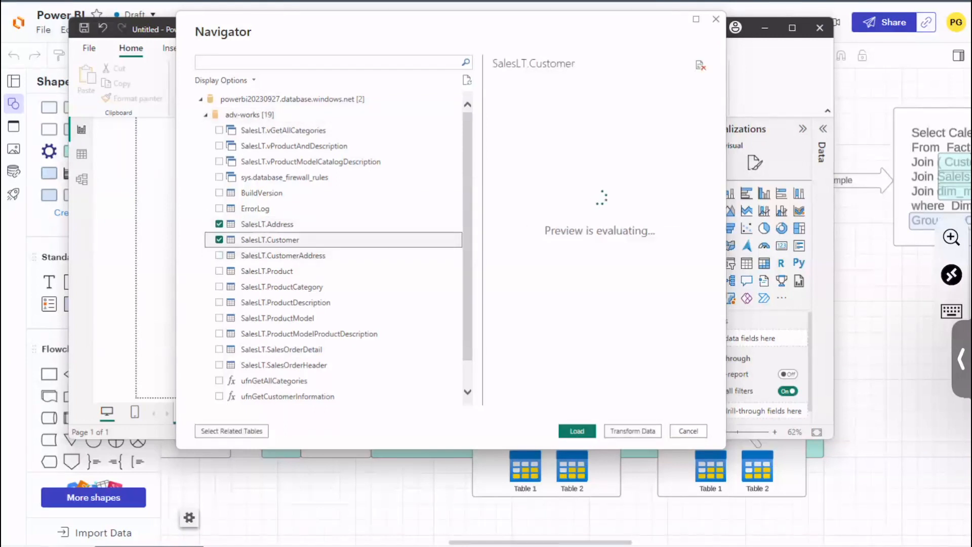
{"action": "left_click", "coordinate": [219, 255]}
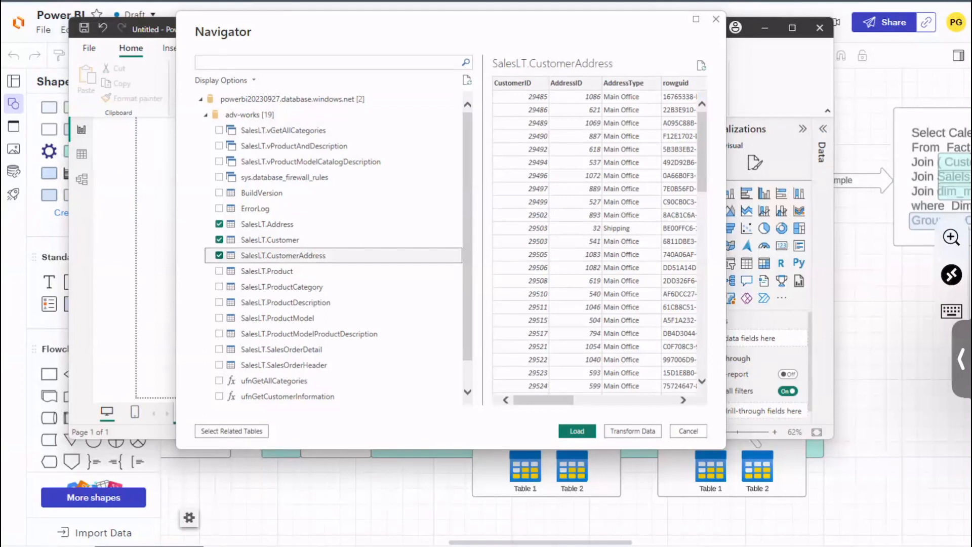
{"action": "left_click", "coordinate": [618, 411]}
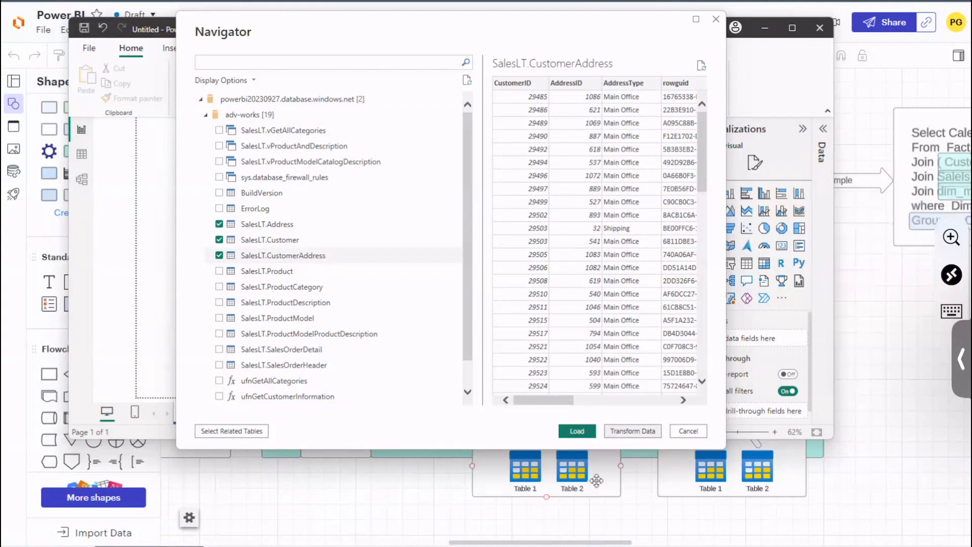
{"action": "left_click", "coordinate": [578, 431]}
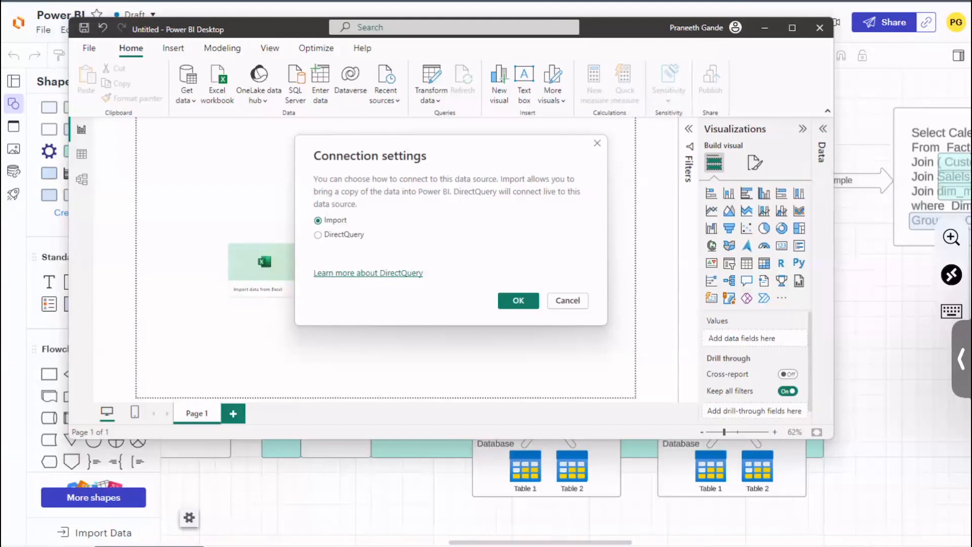
{"action": "left_click", "coordinate": [518, 301]}
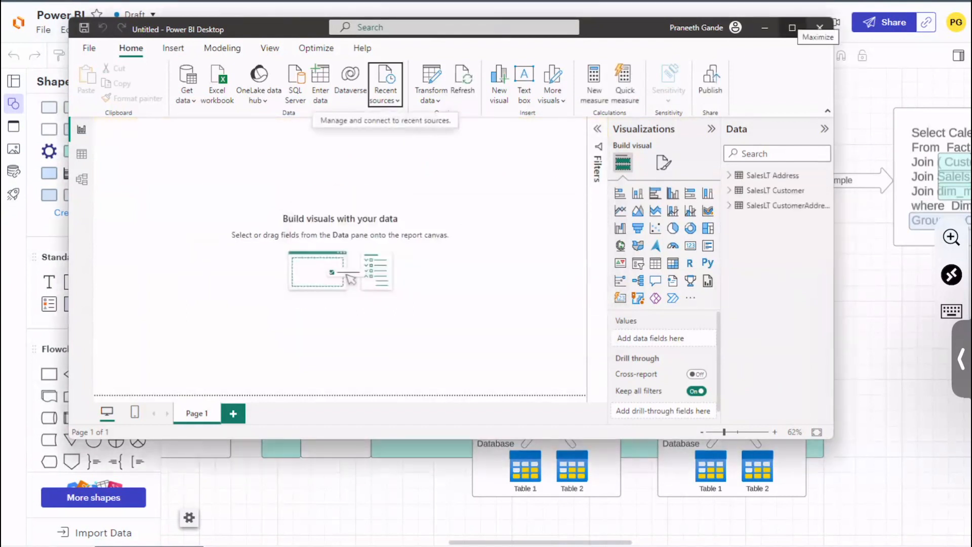
Step: Inspect the fields of the SalesLT Address table and show its rows in the Table view
{"action": "left_click", "coordinate": [792, 27]}
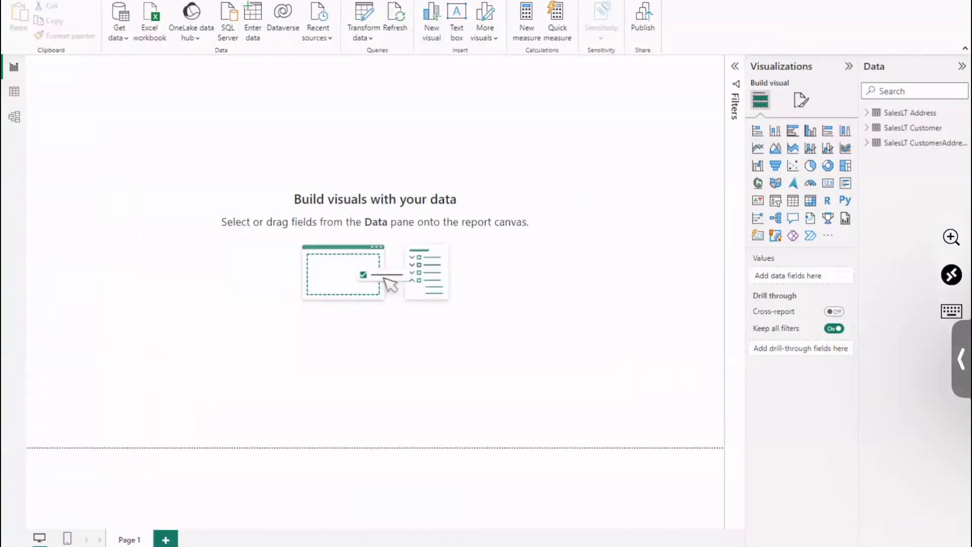
{"action": "key", "text": "super+Down"}
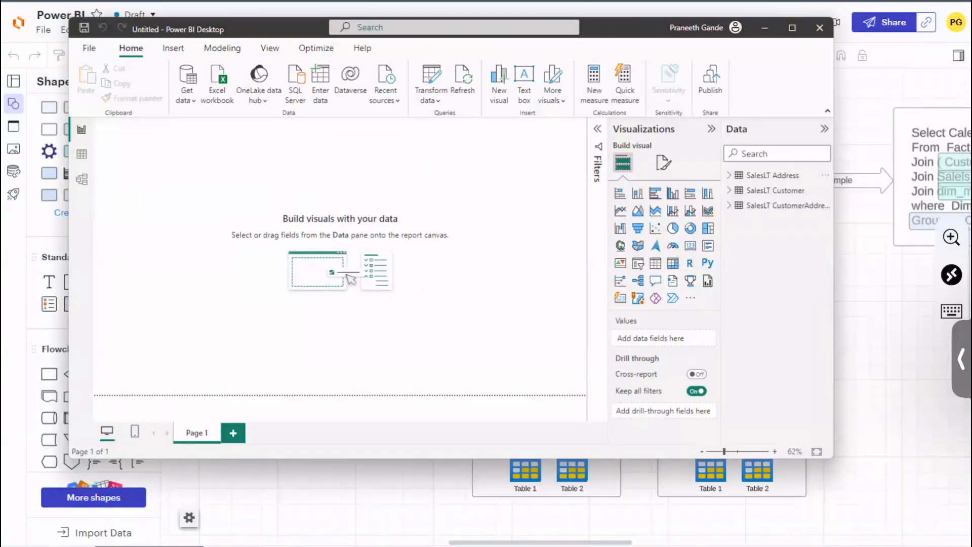
{"action": "left_click", "coordinate": [732, 177]}
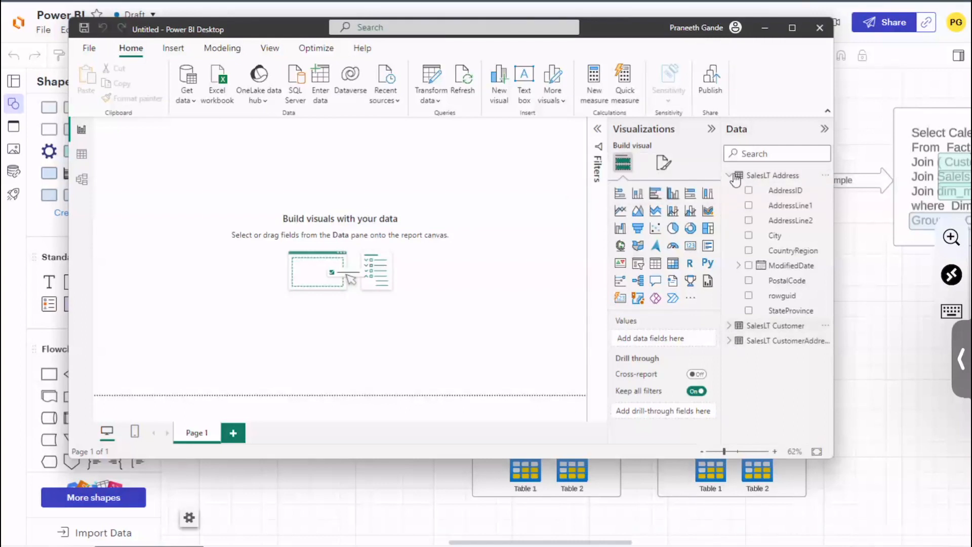
{"action": "left_click", "coordinate": [732, 175]}
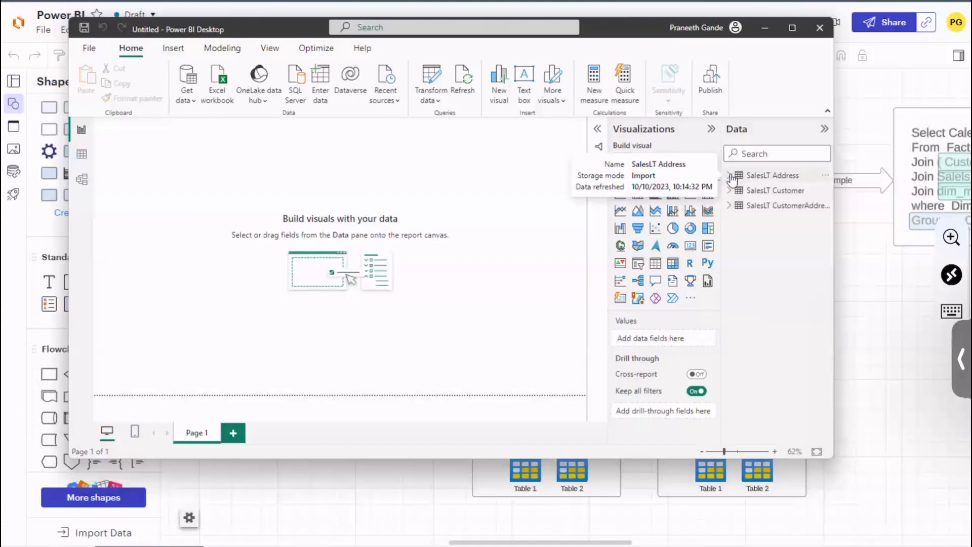
{"action": "left_click", "coordinate": [82, 154]}
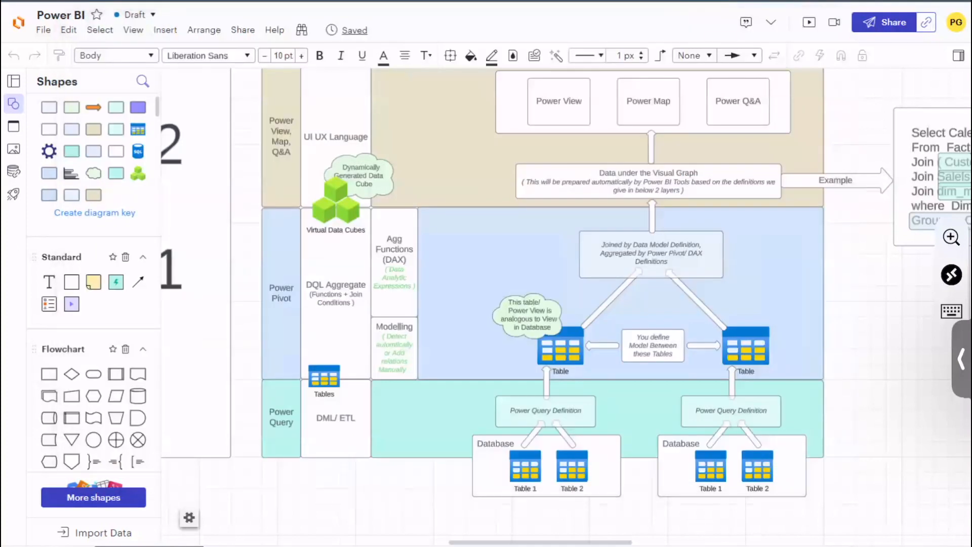
Step: Examine the Power Query layer and its resulting table in the Lucidchart diagram, and bring up the SalesLT Address table's options in Power BI Desktop
{"action": "left_click", "coordinate": [281, 438]}
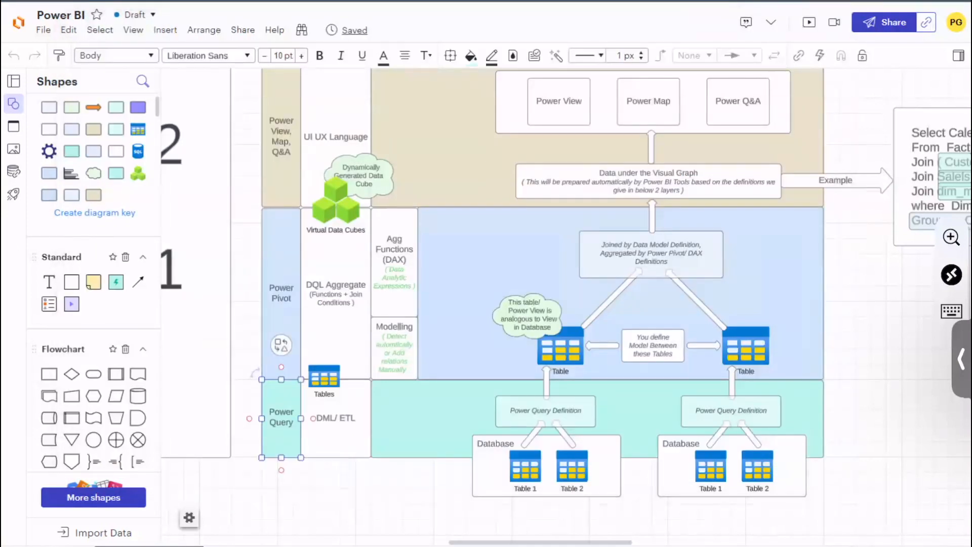
{"action": "key", "text": "alt+Tab"}
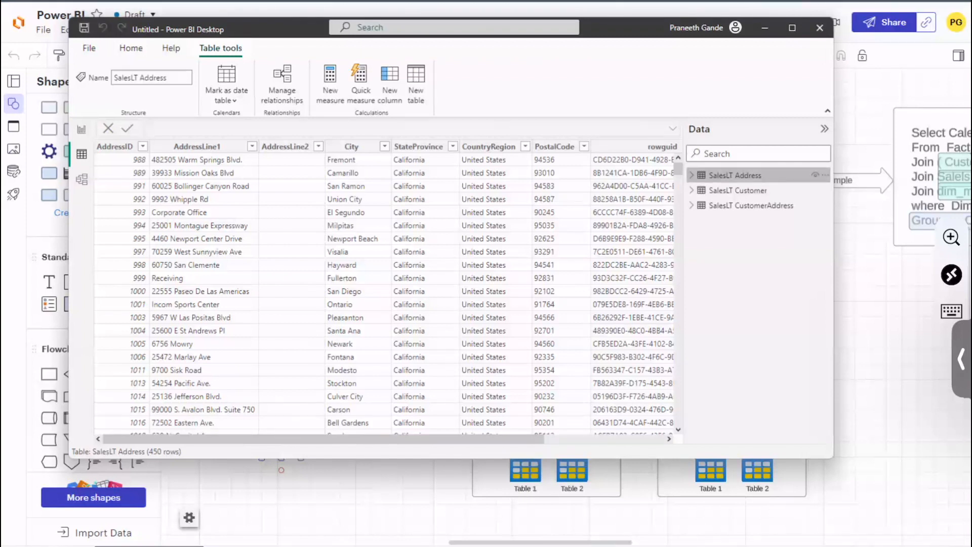
{"action": "left_click", "coordinate": [822, 177]}
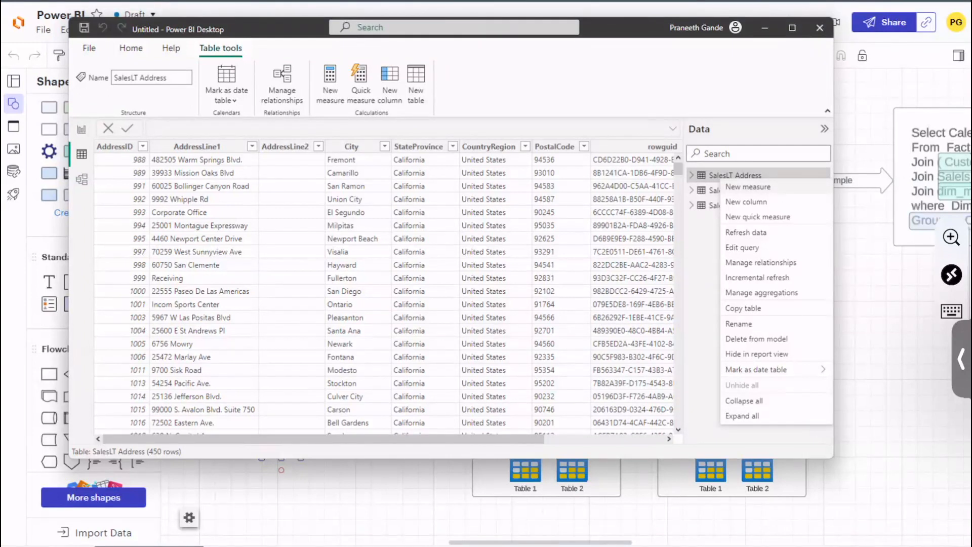
{"action": "left_click", "coordinate": [869, 476]}
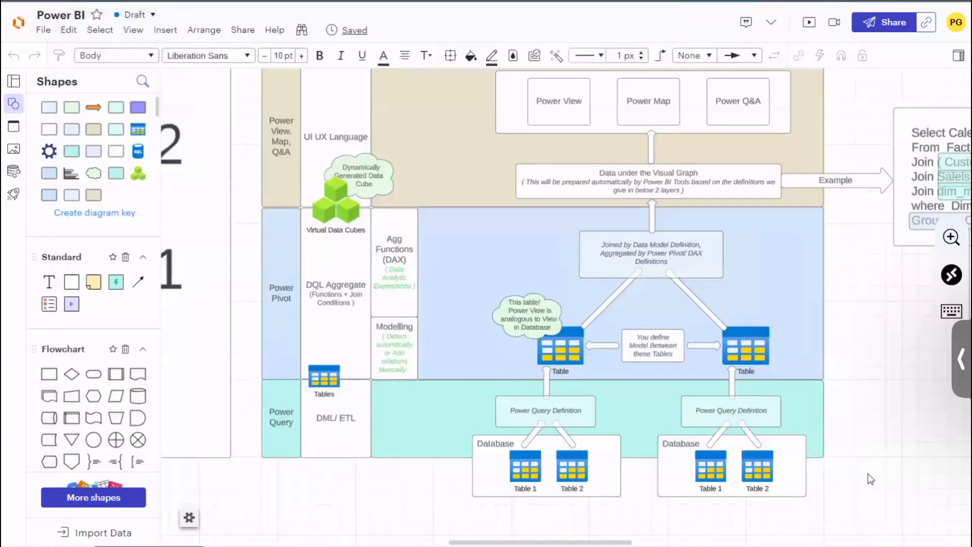
{"action": "left_click_drag", "start_coordinate": [868, 474], "coordinate": [921, 472]}
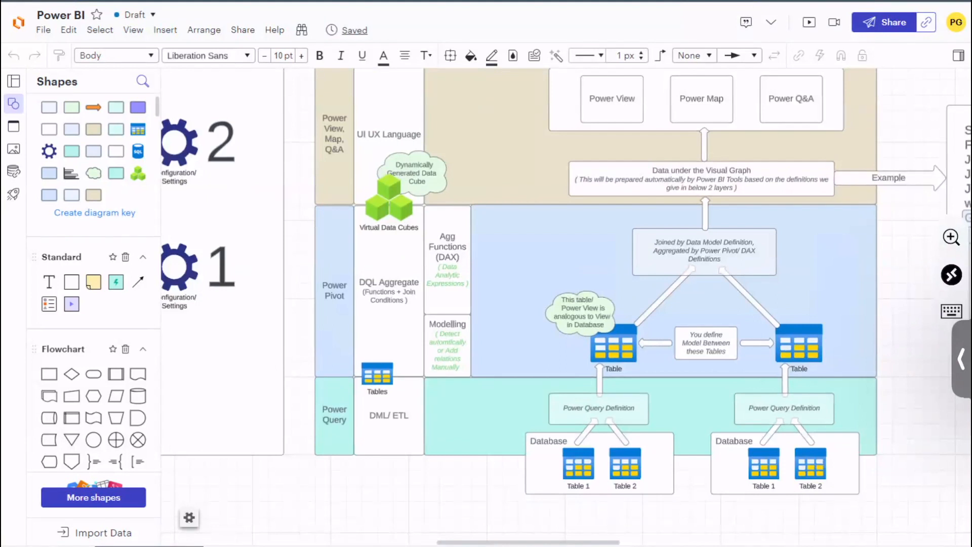
{"action": "left_click", "coordinate": [334, 415]}
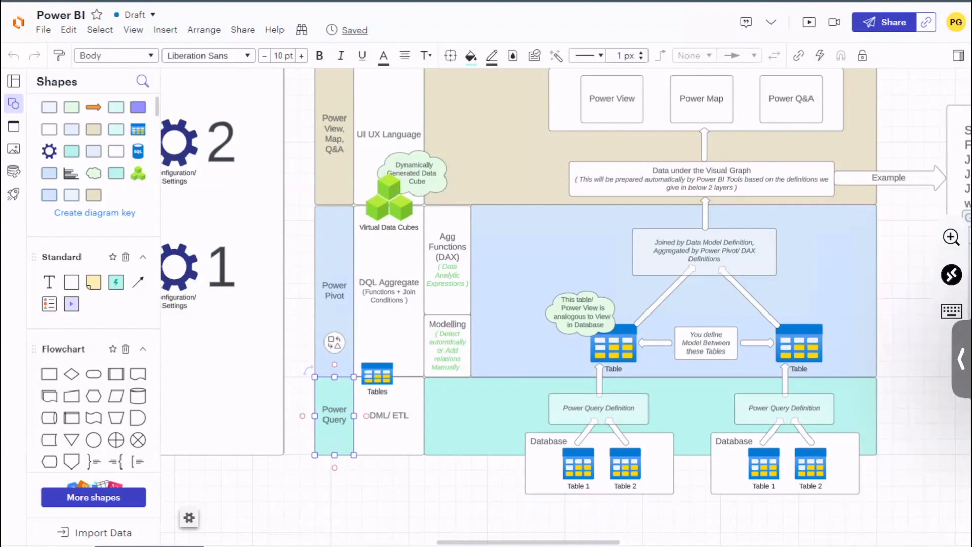
{"action": "left_click", "coordinate": [799, 344]}
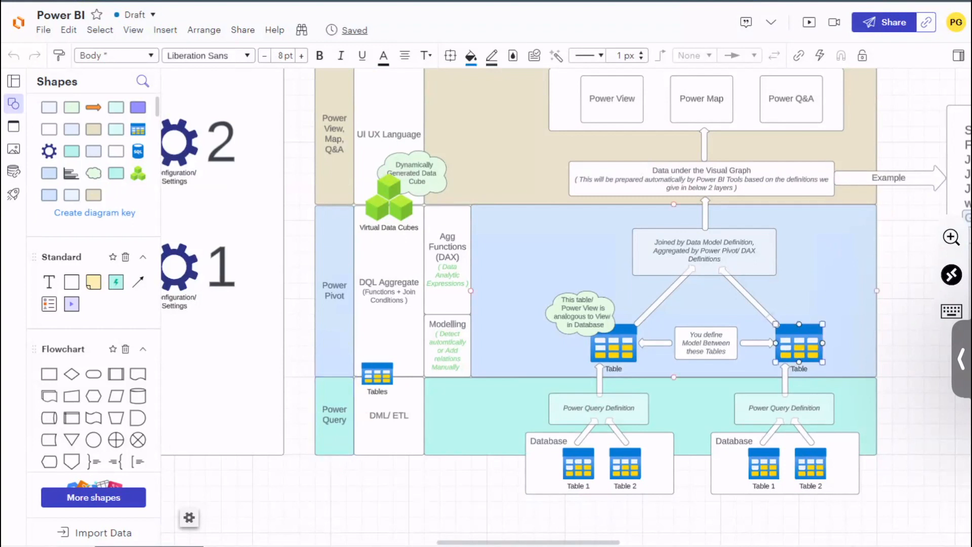
{"action": "key", "text": "alt+Tab"}
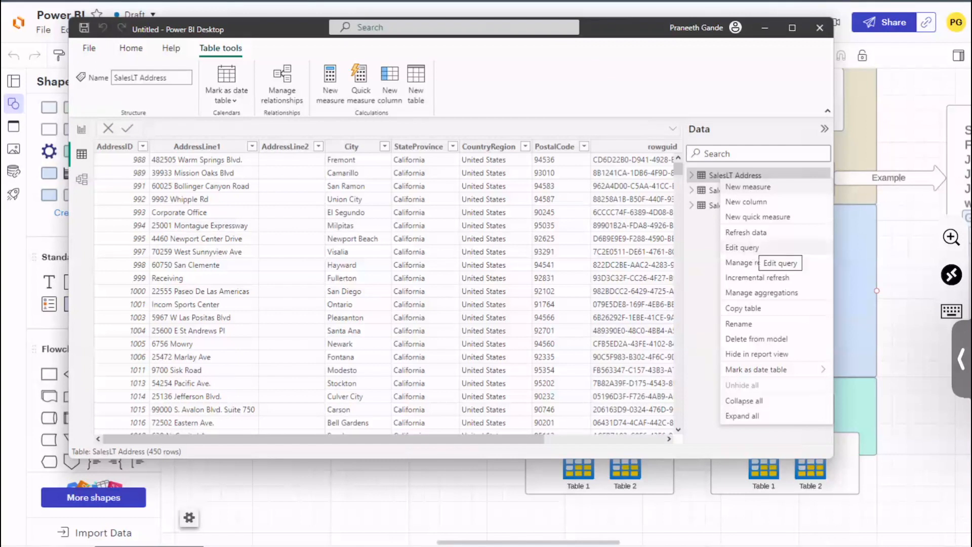
Step: Open the SalesLT Address query in the Power Query Editor and reposition the editor so its whole window is visible
{"action": "left_click", "coordinate": [754, 247]}
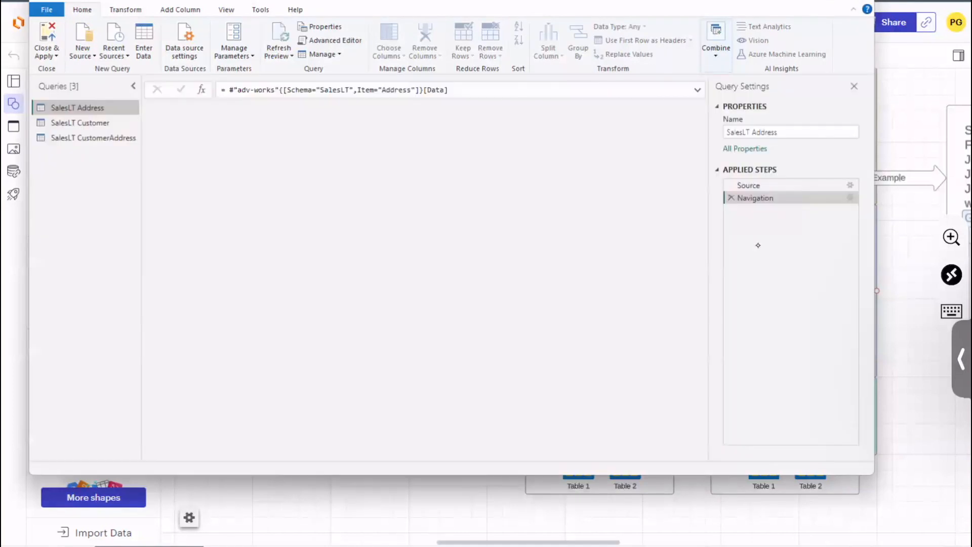
{"action": "left_click_drag", "start_coordinate": [669, 1], "coordinate": [771, 5]}
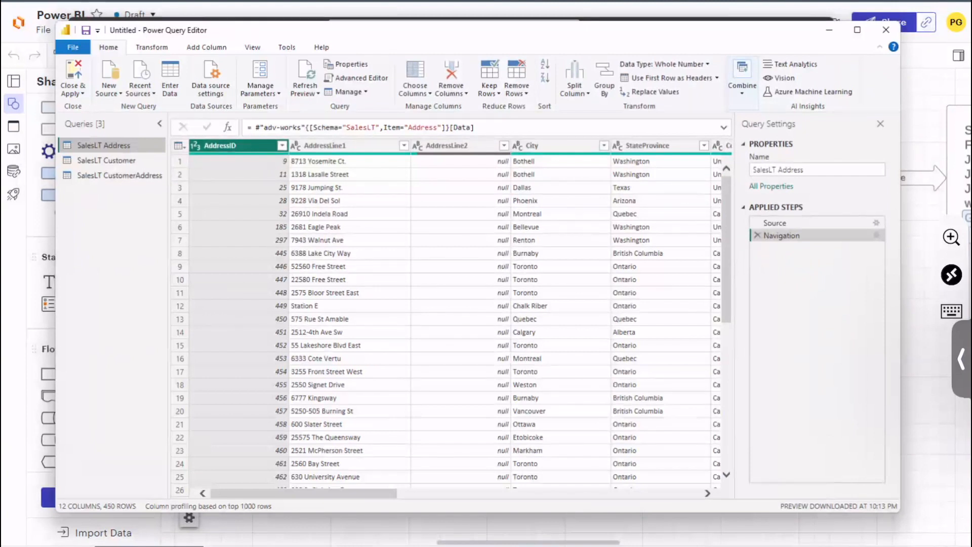
Step: Preview the SalesLT Customer and SalesLT CustomerAddress queries, and return to the SalesLT Address query
{"action": "left_click_drag", "start_coordinate": [171, 29], "coordinate": [188, 36]}
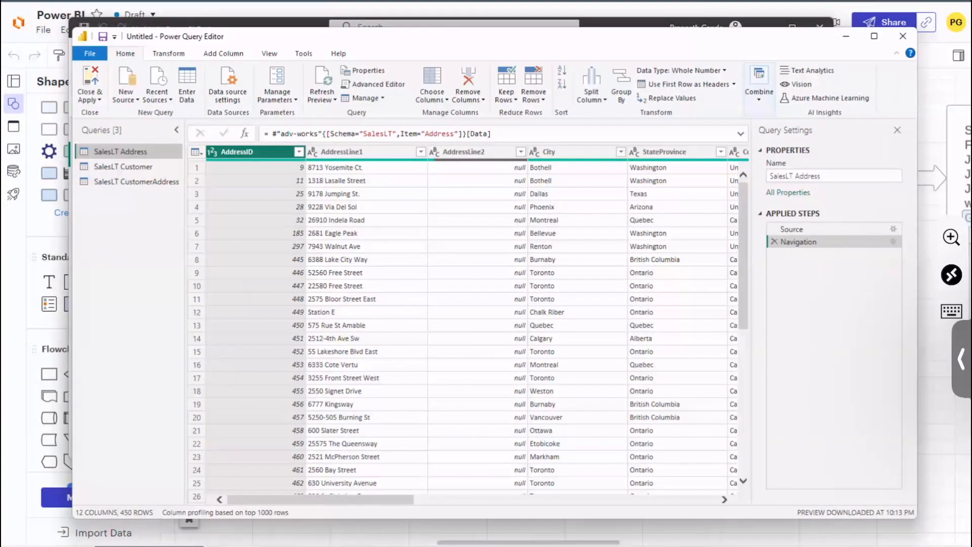
{"action": "left_click", "coordinate": [123, 167]}
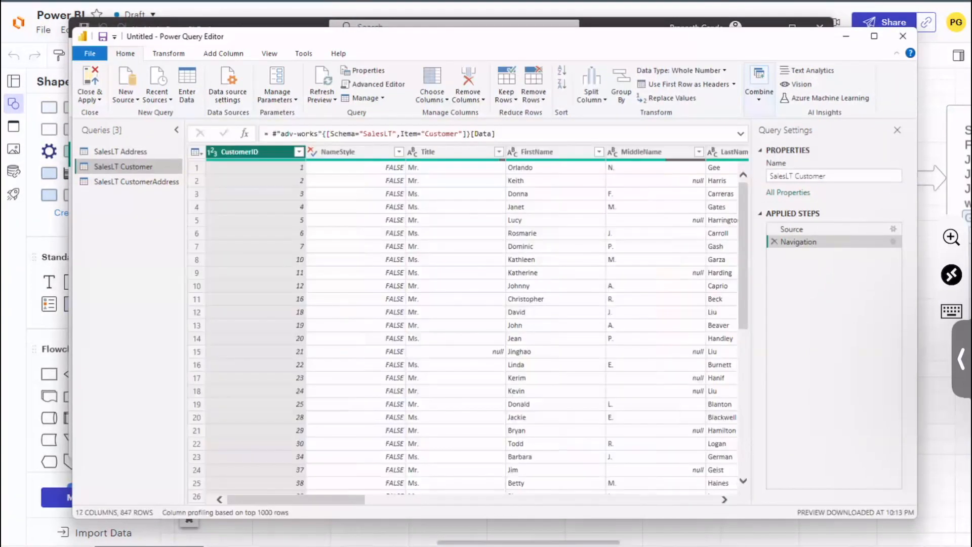
{"action": "left_click", "coordinate": [136, 182]}
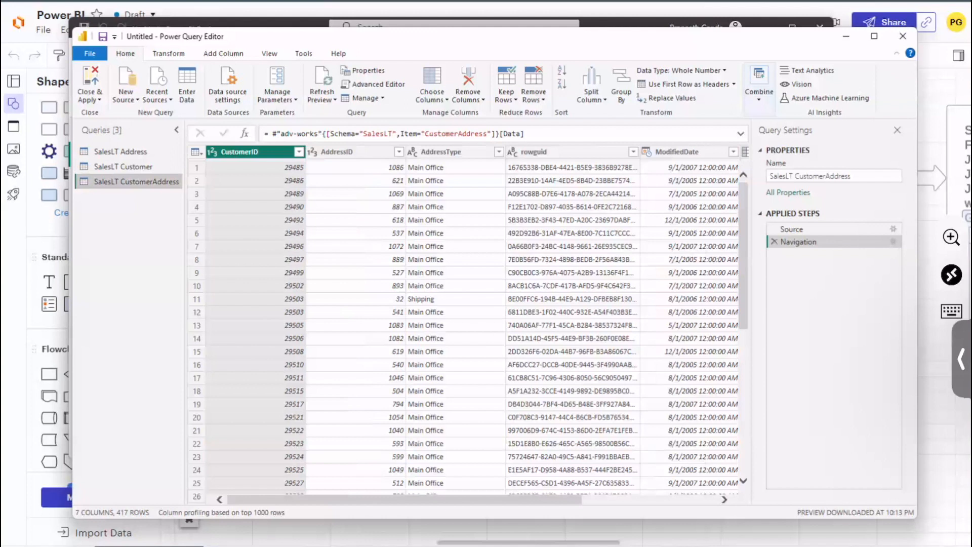
{"action": "left_click", "coordinate": [120, 152]}
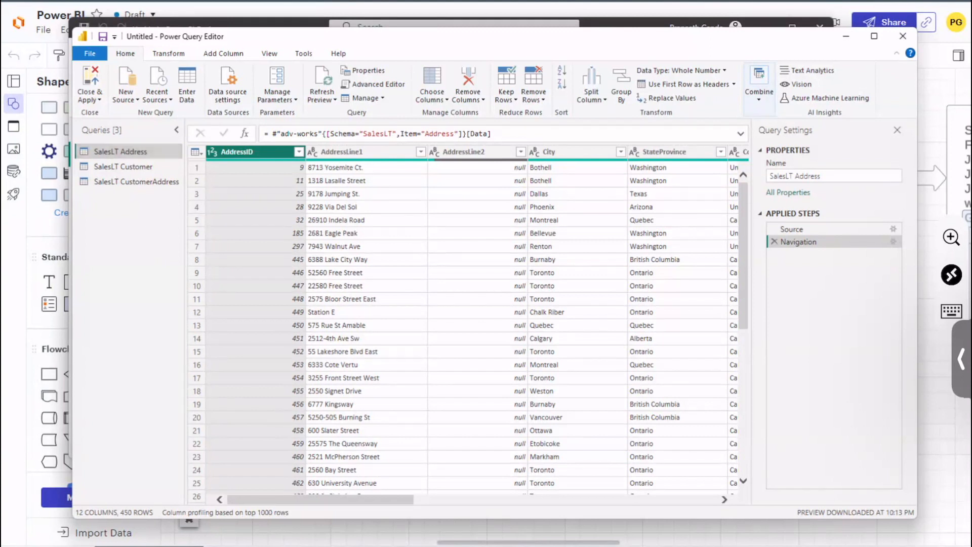
Step: Examine the formulas behind the Source and Navigation applied steps of the SalesLT Address query
{"action": "left_click", "coordinate": [792, 229]}
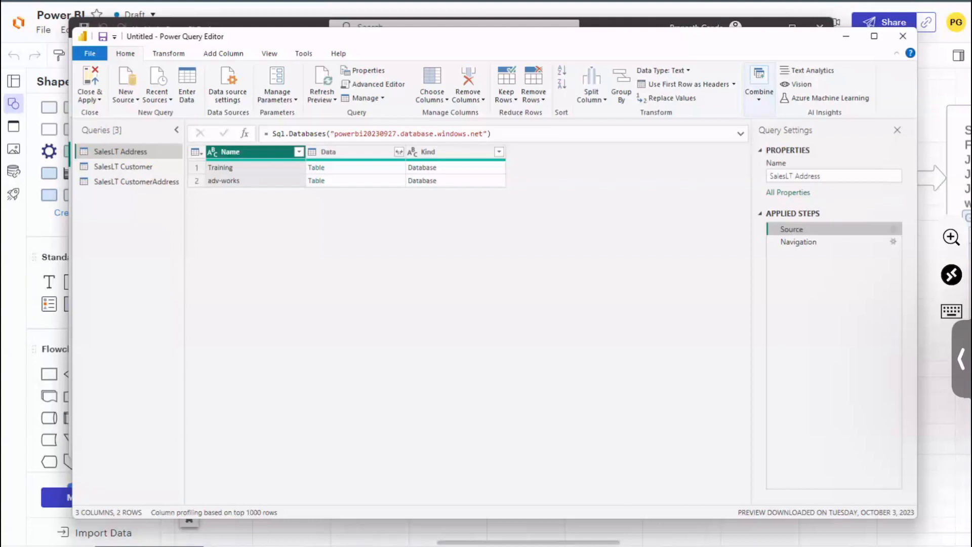
{"action": "left_click", "coordinate": [492, 134]}
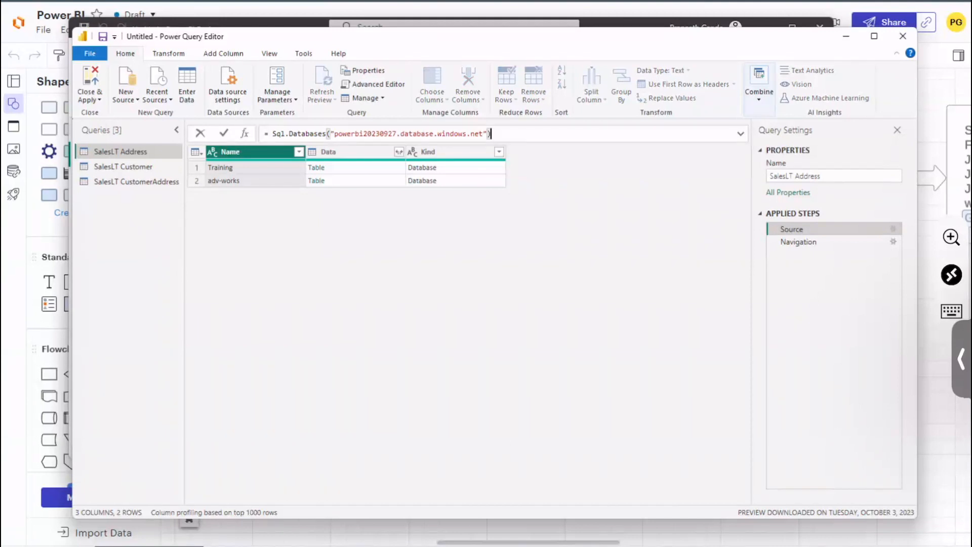
{"action": "key", "text": "Return"}
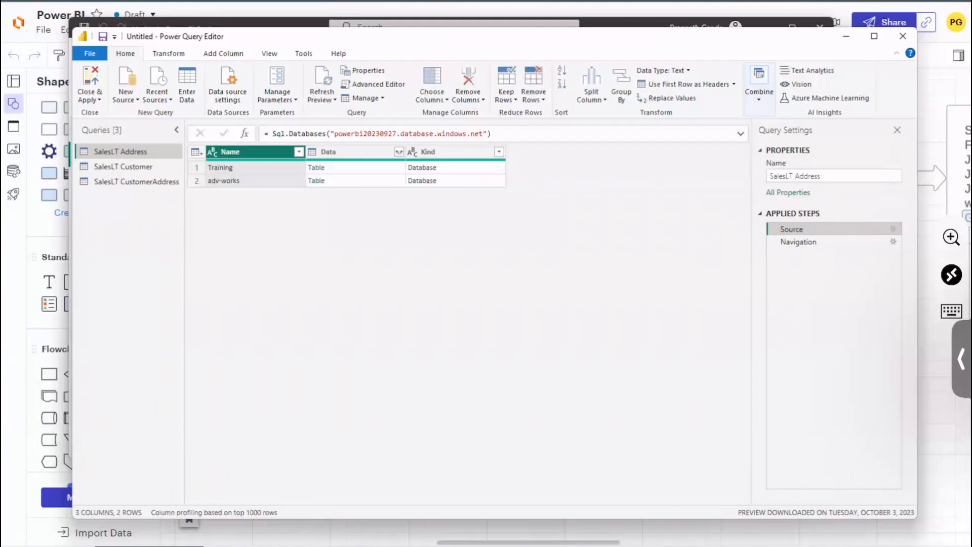
{"action": "left_click", "coordinate": [805, 242]}
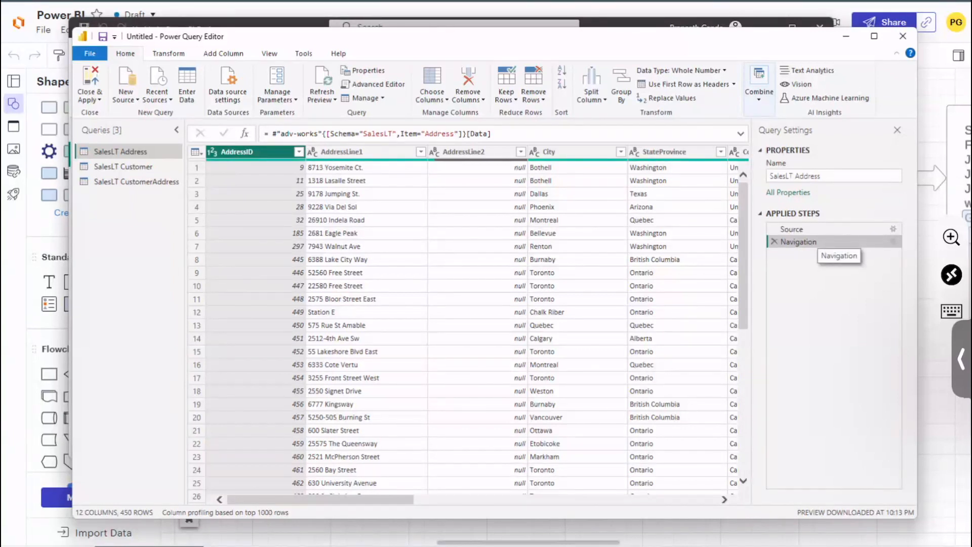
{"action": "left_click", "coordinate": [359, 134]}
{"action": "left_click", "coordinate": [384, 133]}
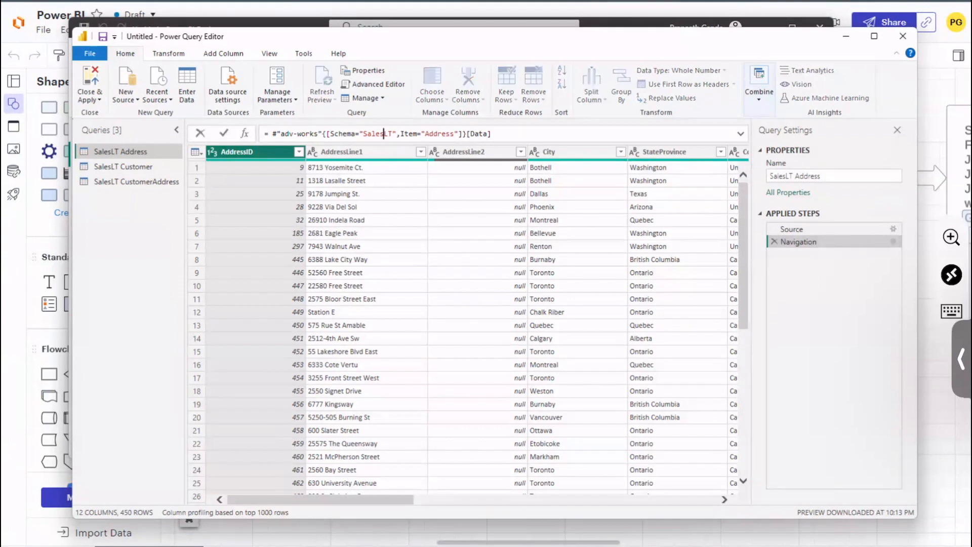
{"action": "left_click", "coordinate": [421, 134]}
{"action": "left_click", "coordinate": [491, 134]}
{"action": "left_click", "coordinate": [341, 219]}
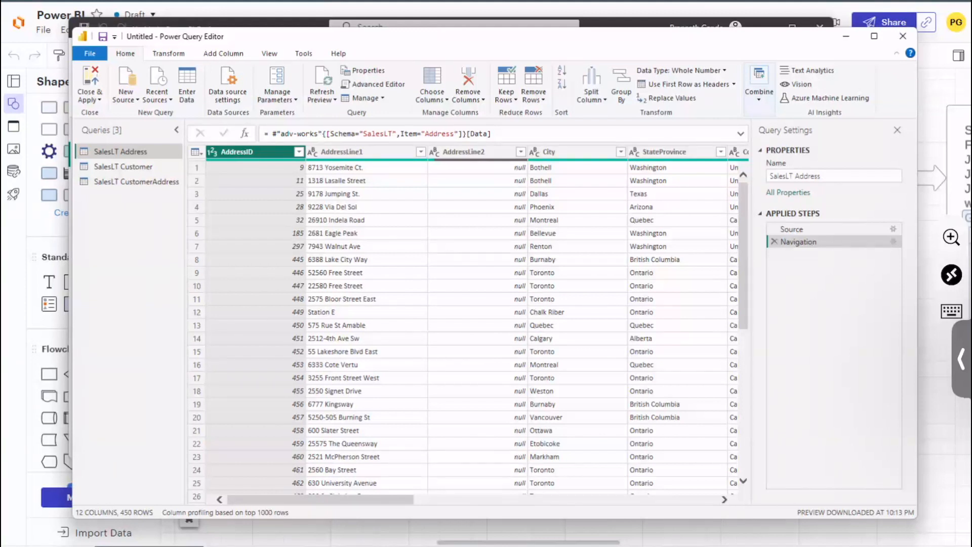
{"action": "left_click", "coordinate": [177, 53]}
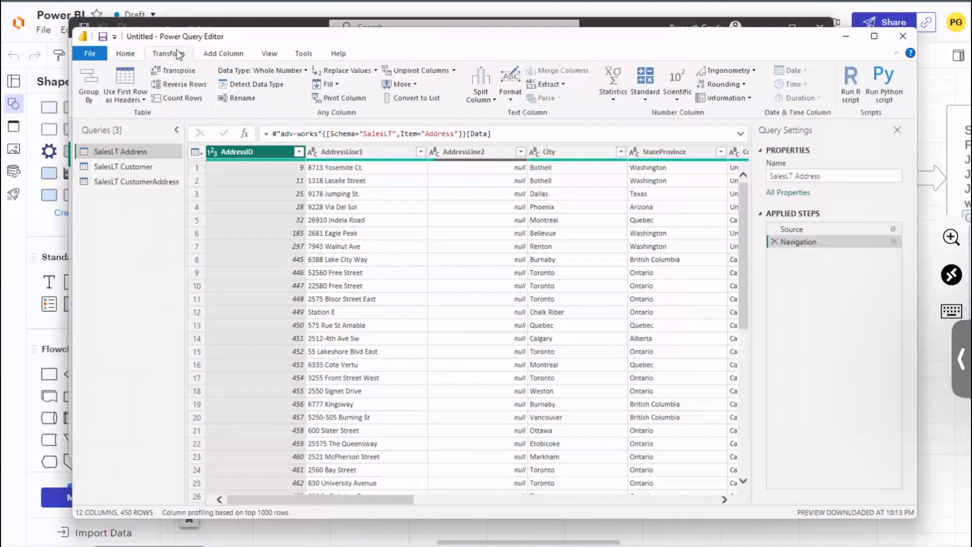
{"action": "left_click", "coordinate": [227, 53]}
{"action": "left_click", "coordinate": [278, 53]}
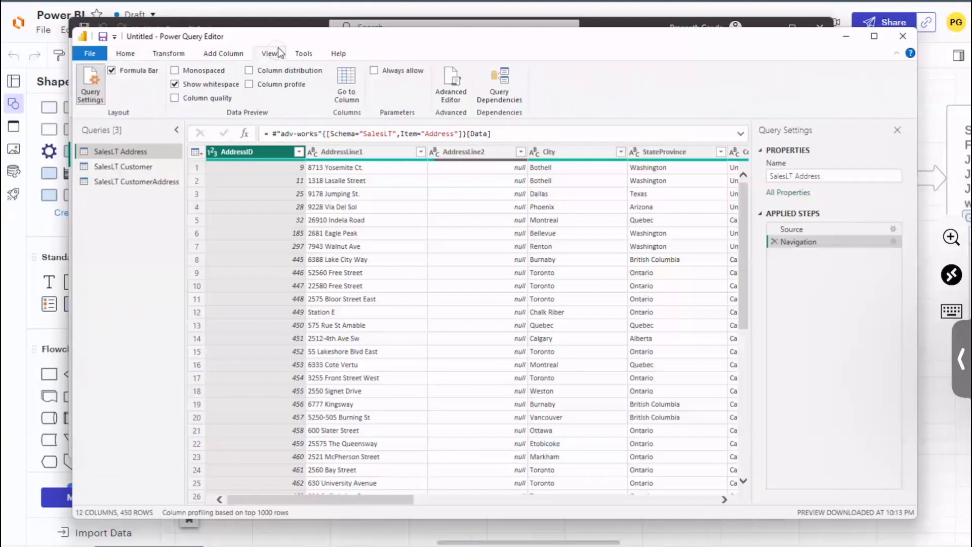
{"action": "left_click", "coordinate": [223, 54]}
{"action": "left_click", "coordinate": [177, 53]}
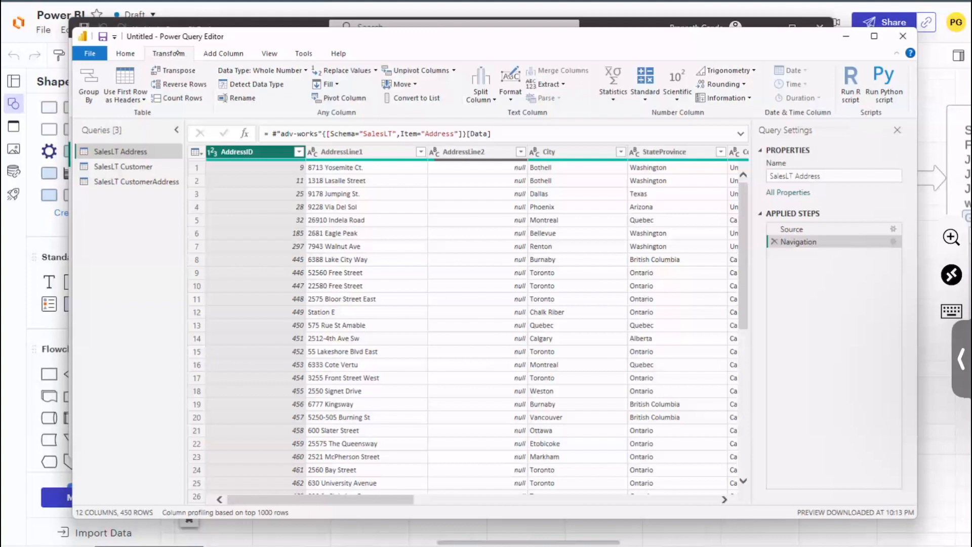
Step: Bring up the City column's filter list in the SalesLT Address query, try excluding Alhambra, and browse the cities
{"action": "left_click", "coordinate": [576, 152]}
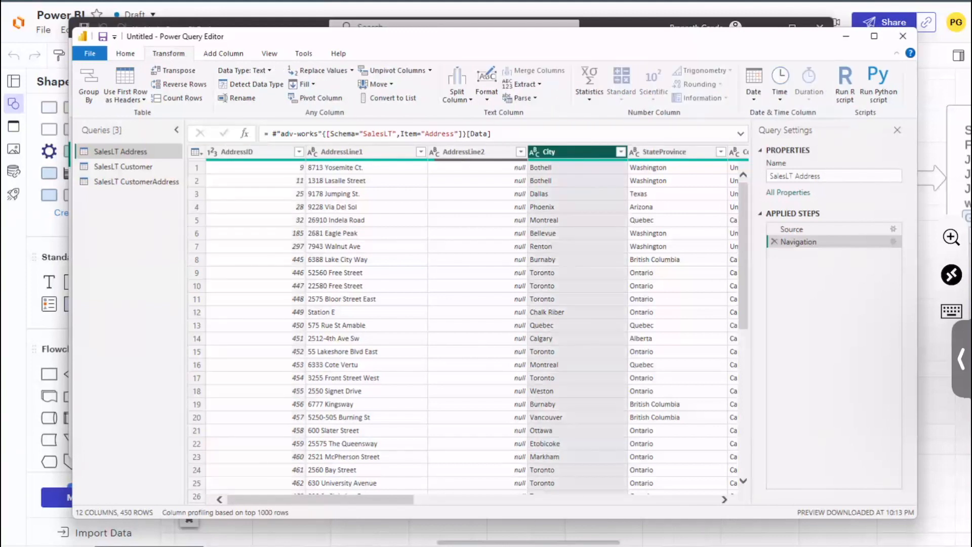
{"action": "left_click", "coordinate": [621, 152]}
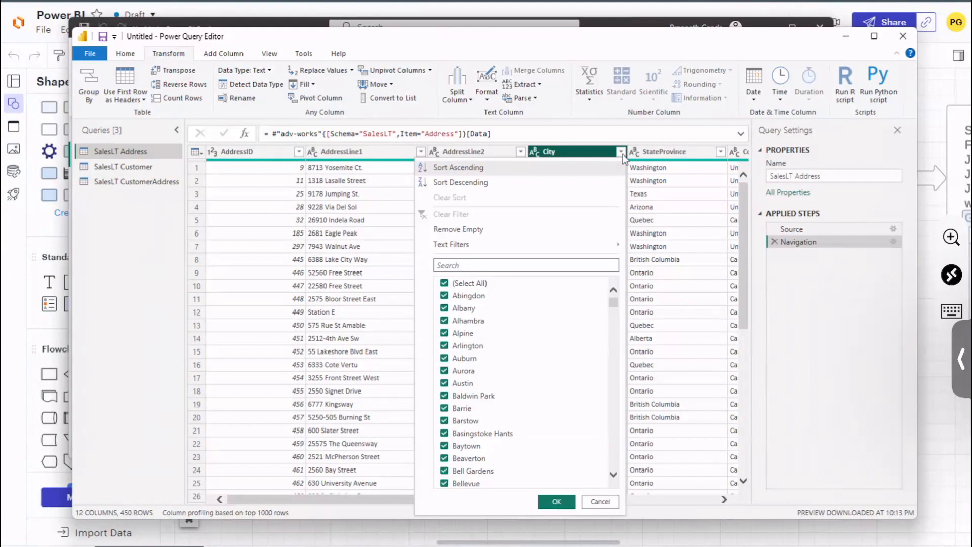
{"action": "left_click", "coordinate": [445, 321]}
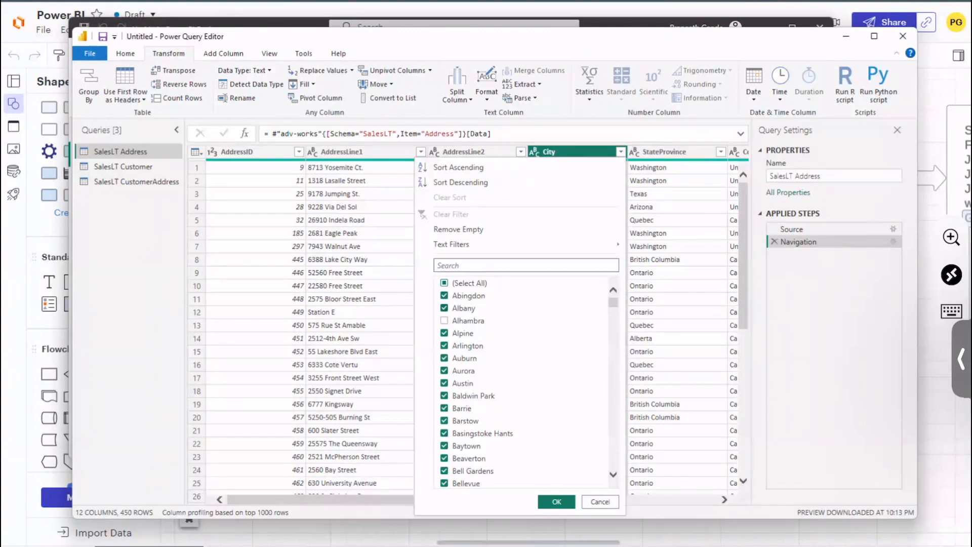
{"action": "left_click", "coordinate": [445, 320]}
{"action": "scroll", "coordinate": [512, 356], "scroll_direction": "down", "scroll_amount": 10}
{"action": "scroll", "coordinate": [528, 349], "scroll_direction": "up", "scroll_amount": 5}
{"action": "scroll", "coordinate": [529, 348], "scroll_direction": "down", "scroll_amount": 20}
{"action": "scroll", "coordinate": [528, 349], "scroll_direction": "up", "scroll_amount": 20}
{"action": "scroll", "coordinate": [529, 349], "scroll_direction": "down", "scroll_amount": 15}
{"action": "scroll", "coordinate": [527, 374], "scroll_direction": "down", "scroll_amount": 20}
{"action": "scroll", "coordinate": [526, 374], "scroll_direction": "up", "scroll_amount": 20}
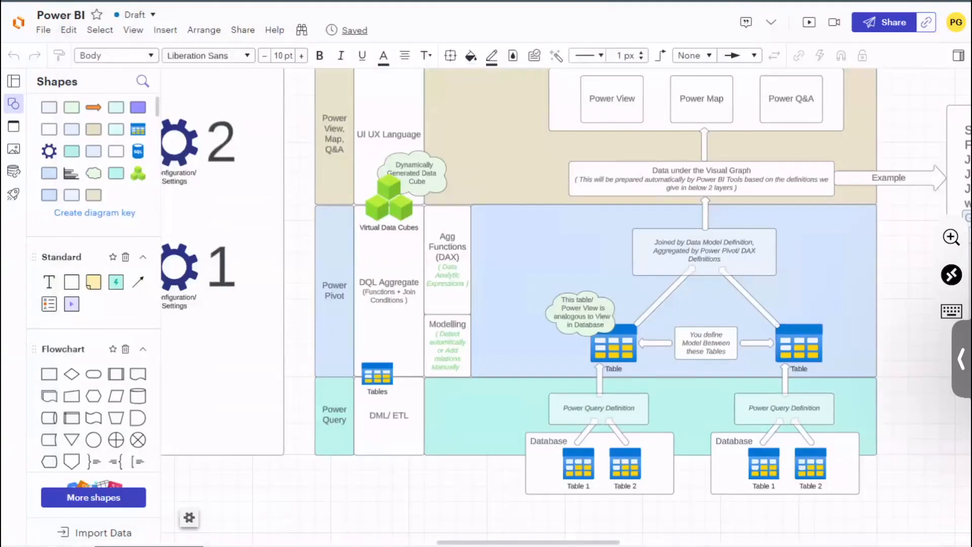
Step: Switch to the Lucidchart diagram, select the Power Query layer label to point it out, and return to the Power Query Editor
{"action": "left_click_drag", "start_coordinate": [957, 403], "coordinate": [828, 400]}
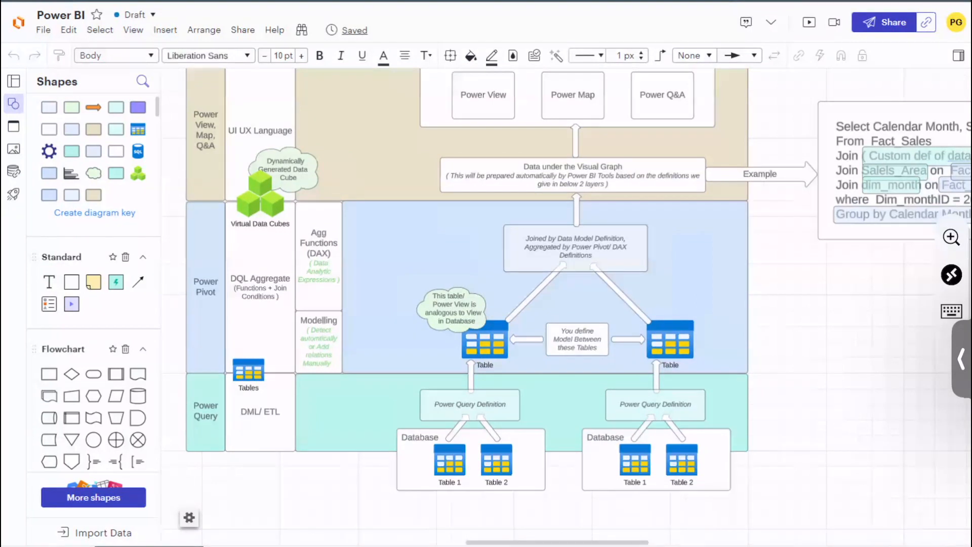
{"action": "left_click", "coordinate": [205, 412]}
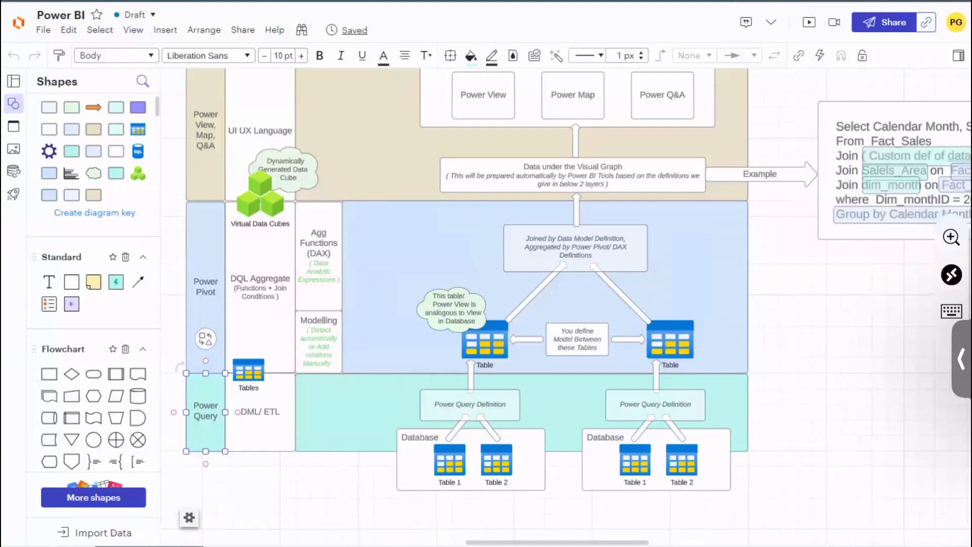
{"action": "mouse_move", "coordinate": [740, 546]}
{"action": "left_click", "coordinate": [784, 514]}
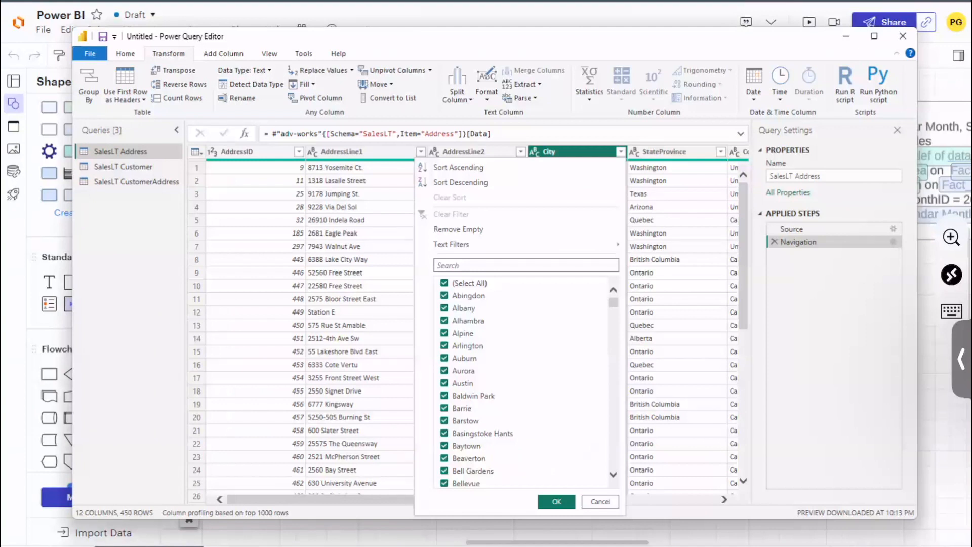
Step: Filter the City column of the SalesLT Address query to exclude El Segundo
{"action": "scroll", "coordinate": [468, 456], "scroll_direction": "down", "scroll_amount": 15}
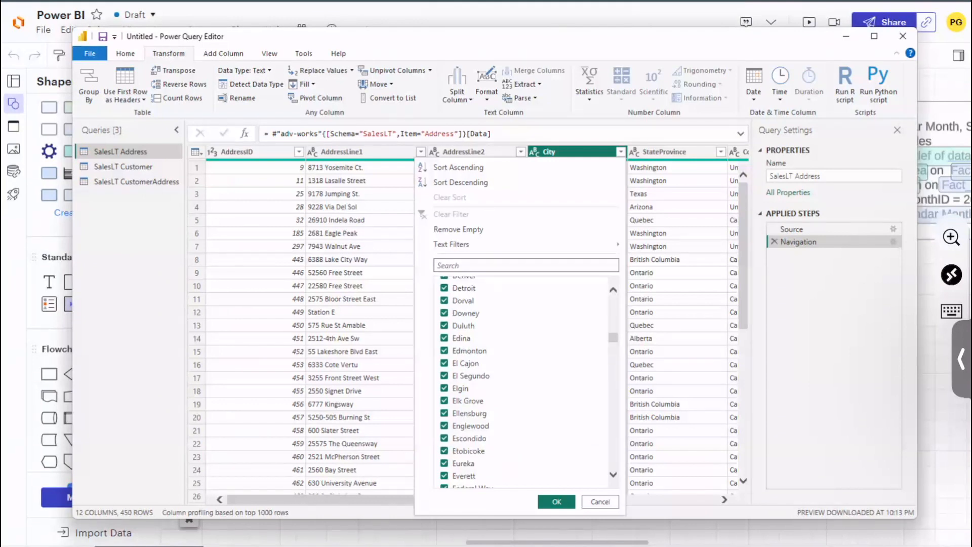
{"action": "left_click", "coordinate": [445, 376]}
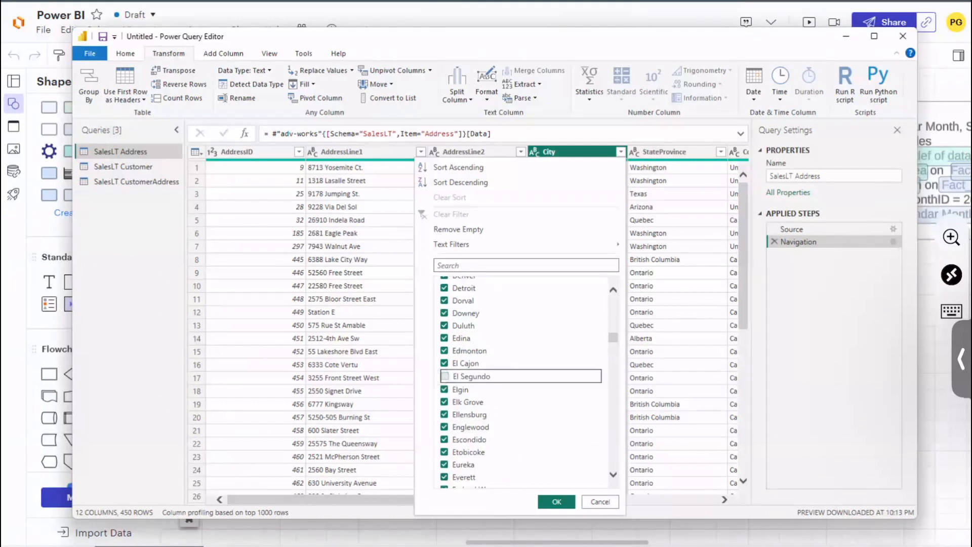
{"action": "left_click", "coordinate": [559, 503]}
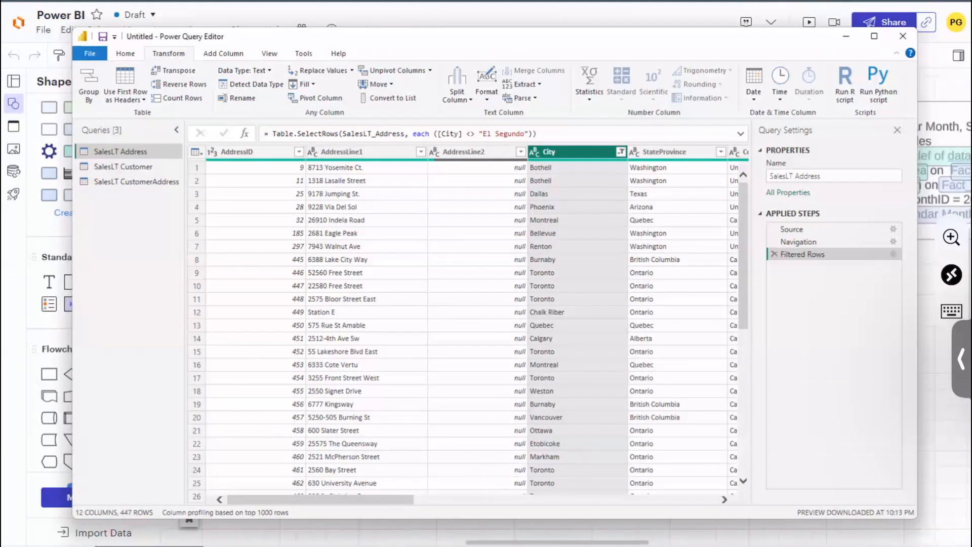
Step: Compare the table at the Source, Navigation and Filtered Rows steps of the SalesLT Address query
{"action": "left_click", "coordinate": [808, 228]}
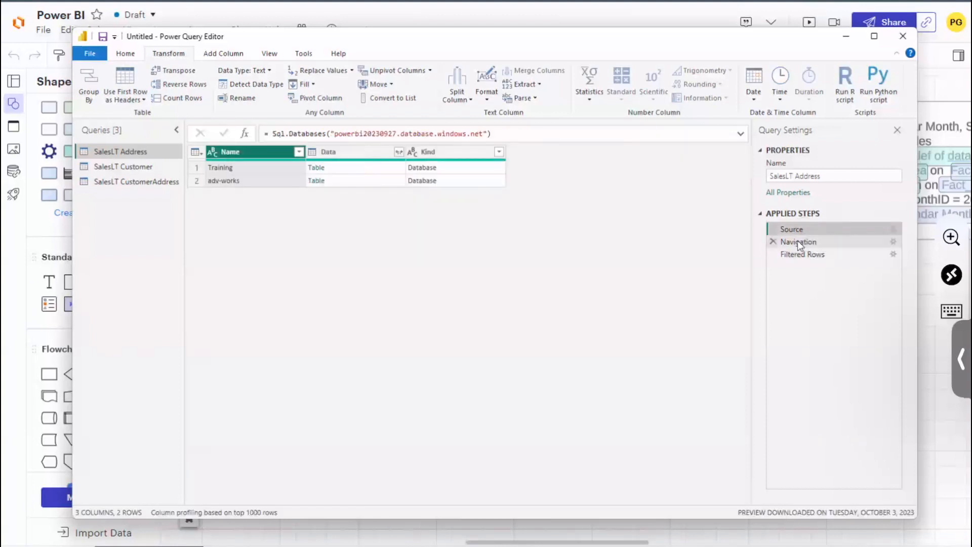
{"action": "left_click", "coordinate": [797, 241]}
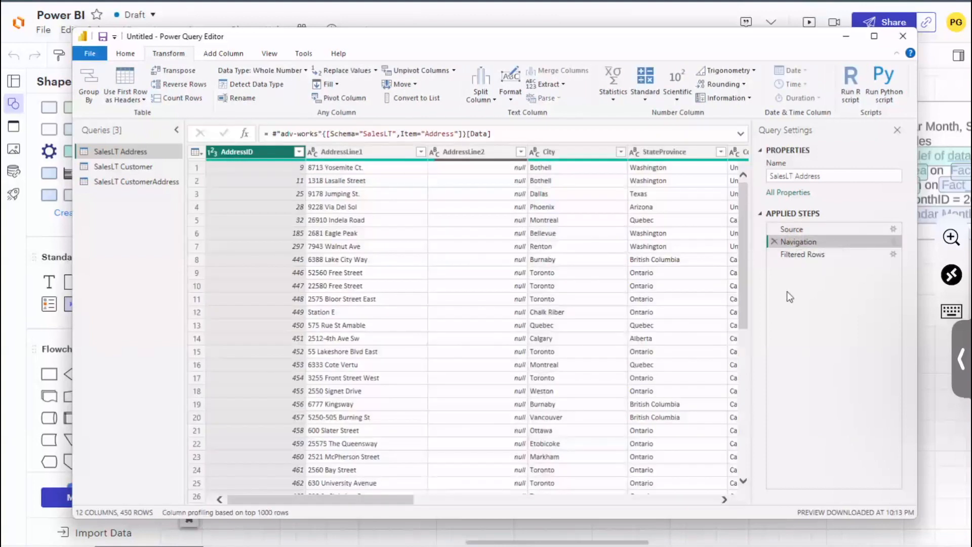
{"action": "right_click", "coordinate": [804, 254]}
{"action": "left_click", "coordinate": [794, 254]}
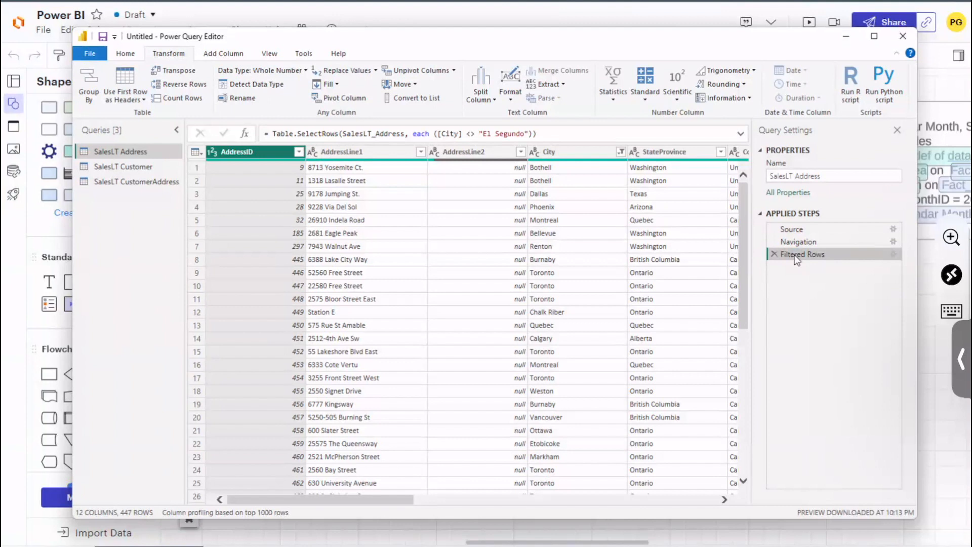
Step: Look over the columns of the filtered address table and view the Filtered Rows step's settings without changing them
{"action": "left_click", "coordinate": [383, 152]}
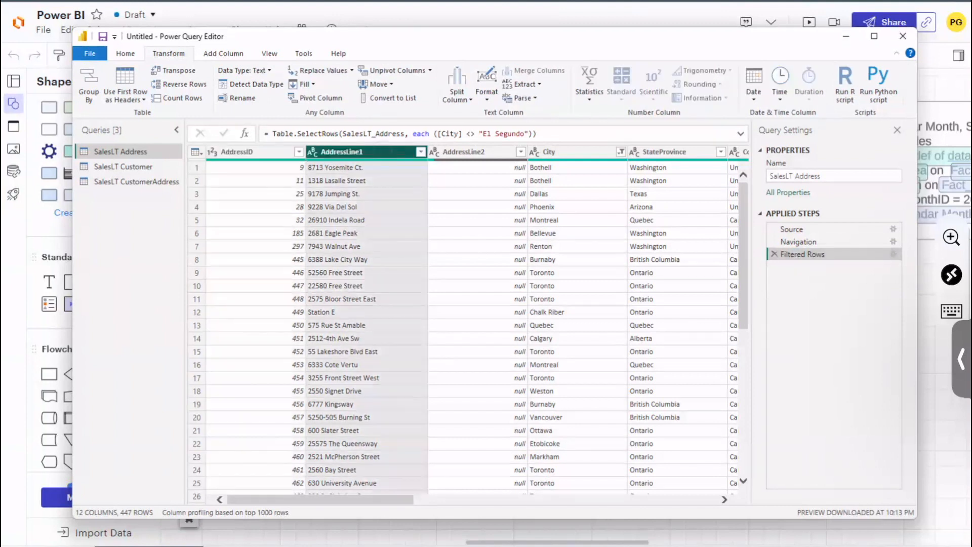
{"action": "left_click", "coordinate": [470, 153]}
{"action": "left_click", "coordinate": [564, 153]}
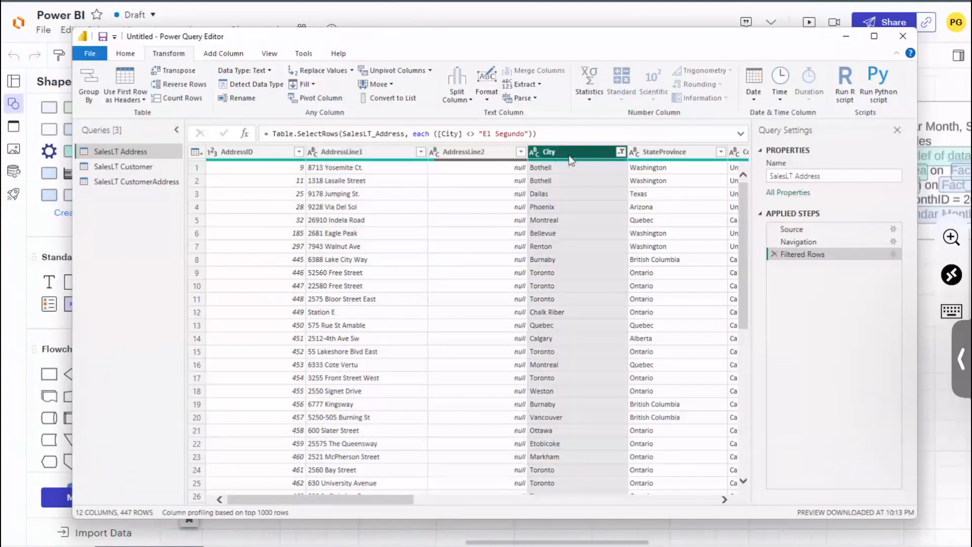
{"action": "left_click", "coordinate": [674, 152]}
{"action": "left_click", "coordinate": [244, 153]}
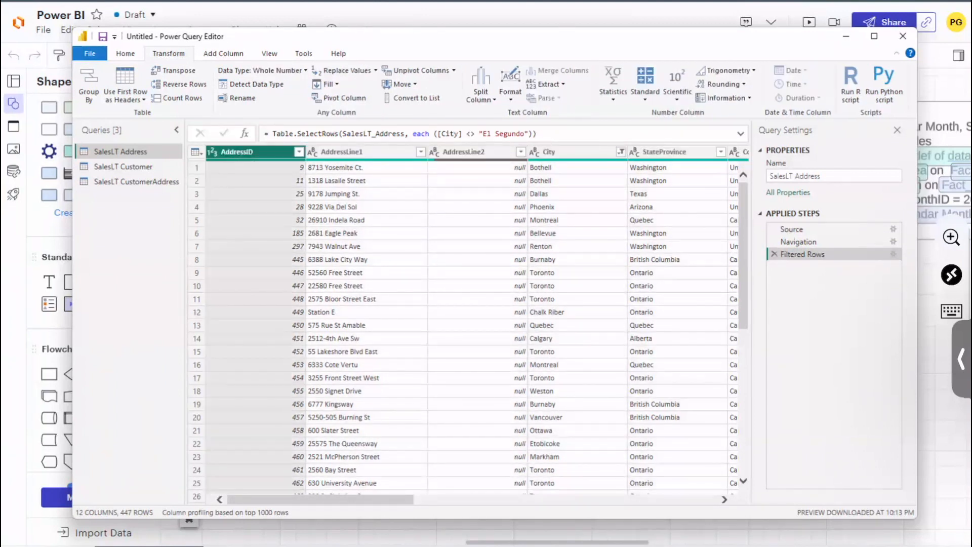
{"action": "left_click", "coordinate": [894, 254]}
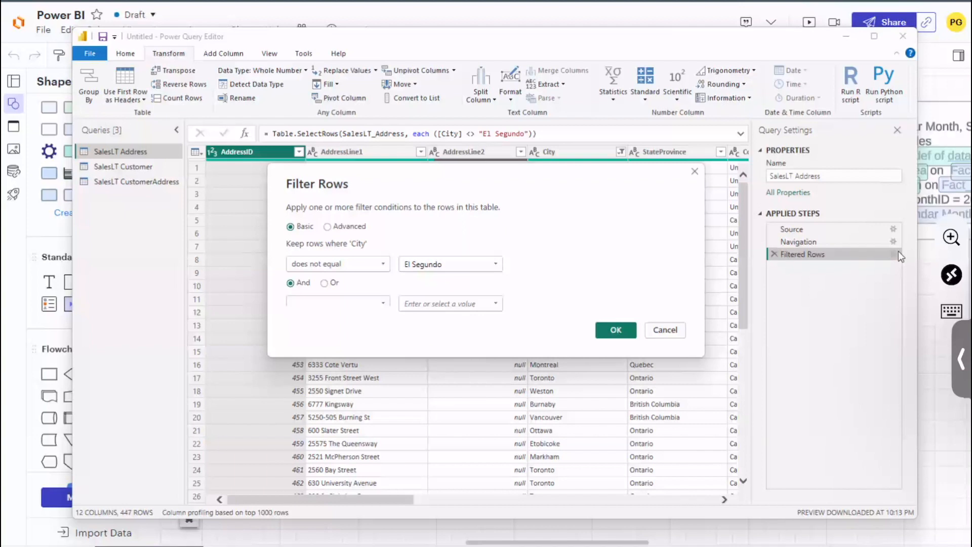
{"action": "left_click", "coordinate": [664, 331]}
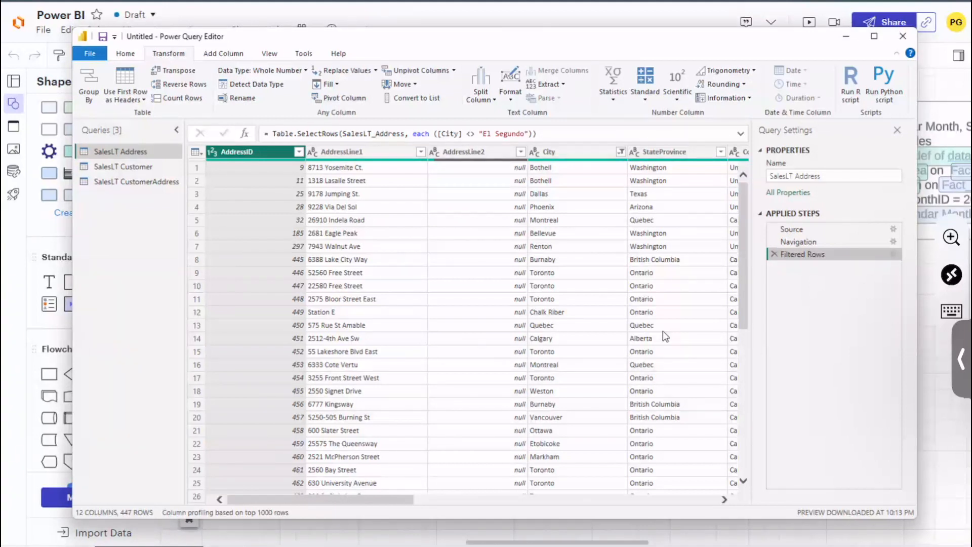
Step: Apply the query changes and close the Power Query Editor to return to Power BI Desktop
{"action": "left_click", "coordinate": [125, 54]}
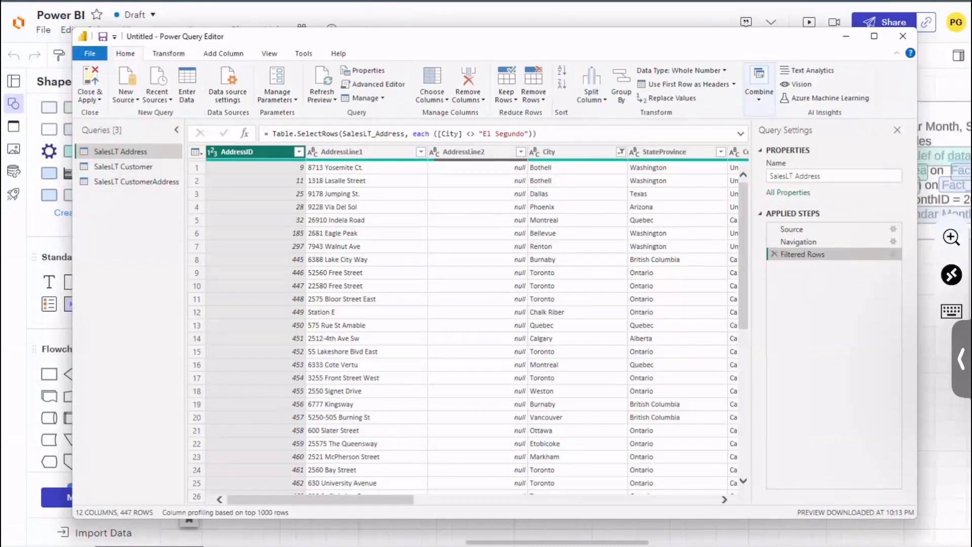
{"action": "left_click", "coordinate": [90, 83]}
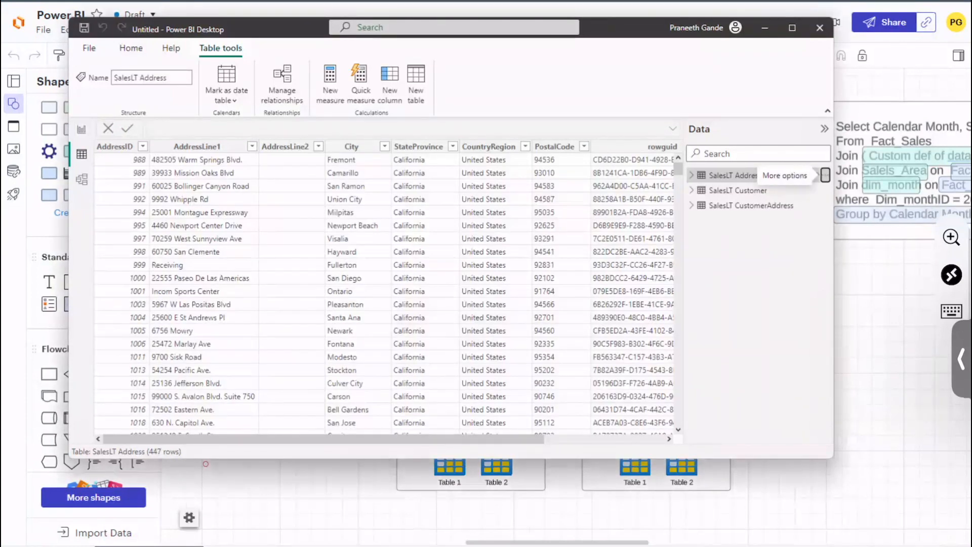
Step: Inspect the AddressLine1 column of the loaded SalesLT Address table, temporarily hiding the field list to see more columns
{"action": "left_click", "coordinate": [122, 173]}
{"action": "left_click", "coordinate": [204, 212]}
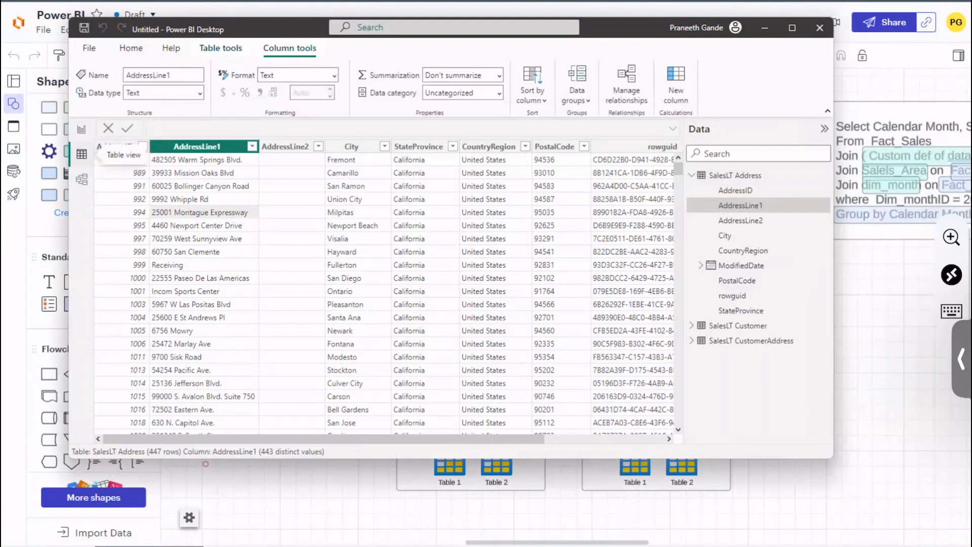
{"action": "left_click", "coordinate": [824, 128]}
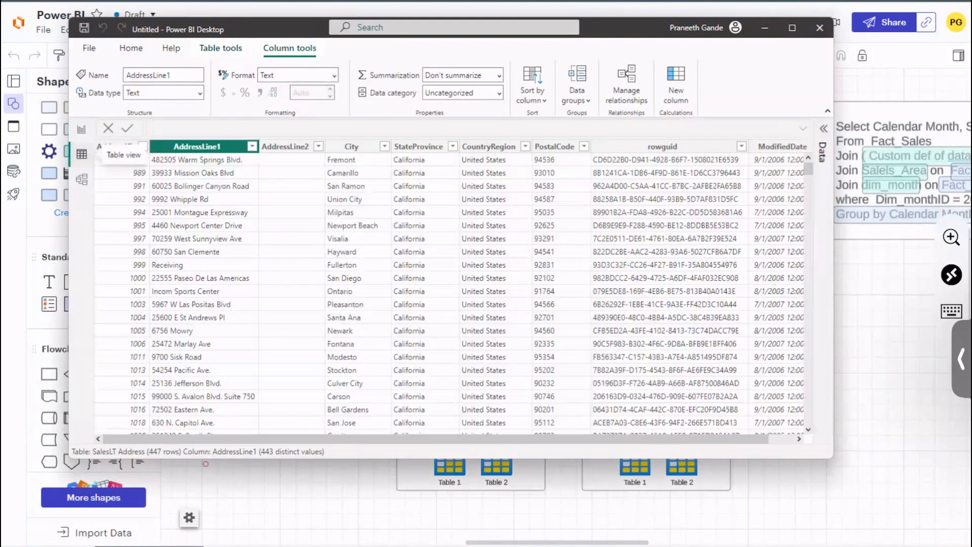
{"action": "left_click", "coordinate": [824, 129]}
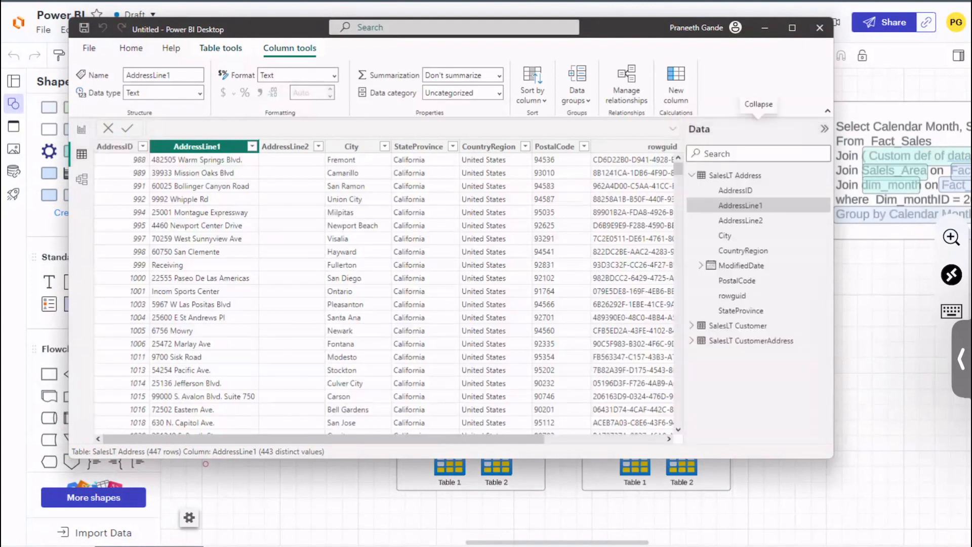
Step: Collapse the SalesLT Address field list, look over the model and report views, and return to the loaded SalesLT Address table's data
{"action": "left_click", "coordinate": [692, 175]}
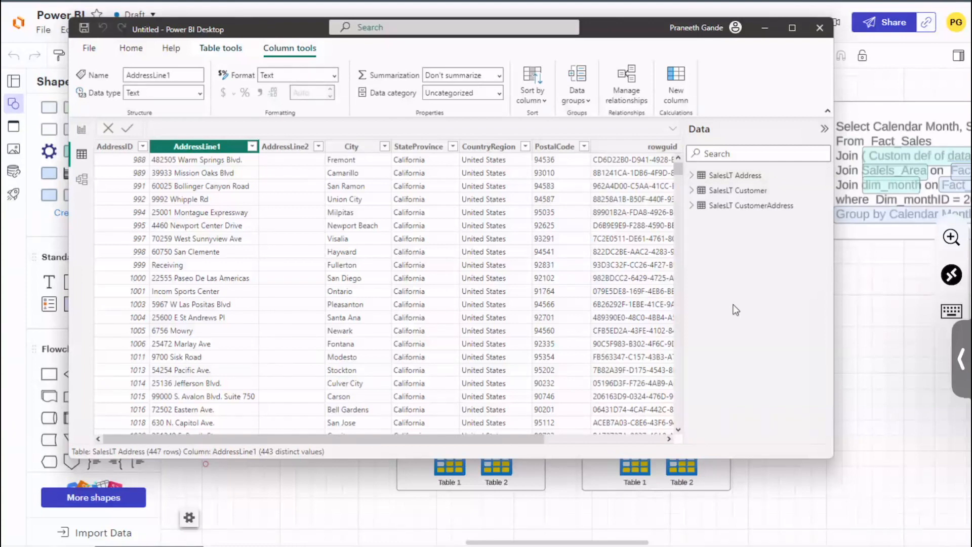
{"action": "left_click", "coordinate": [81, 179]}
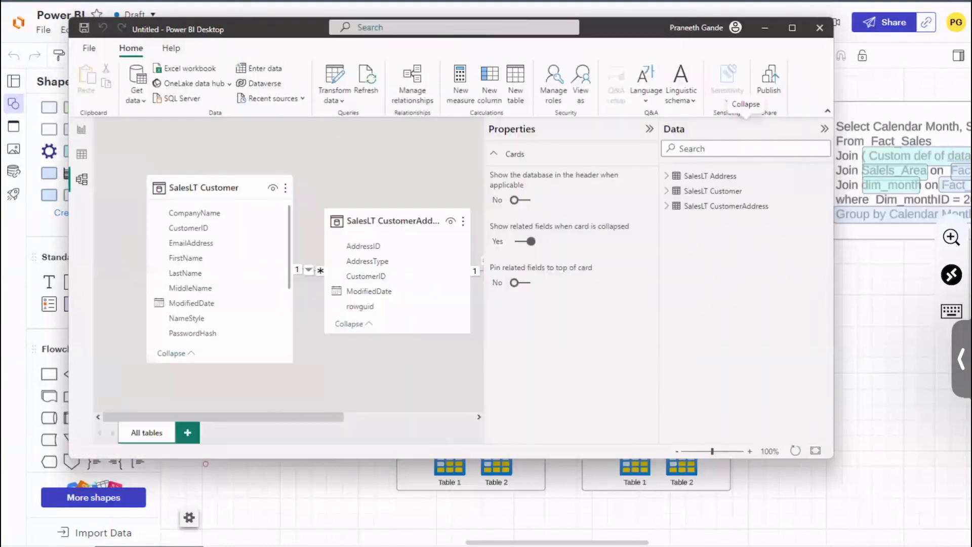
{"action": "left_click", "coordinate": [81, 129]}
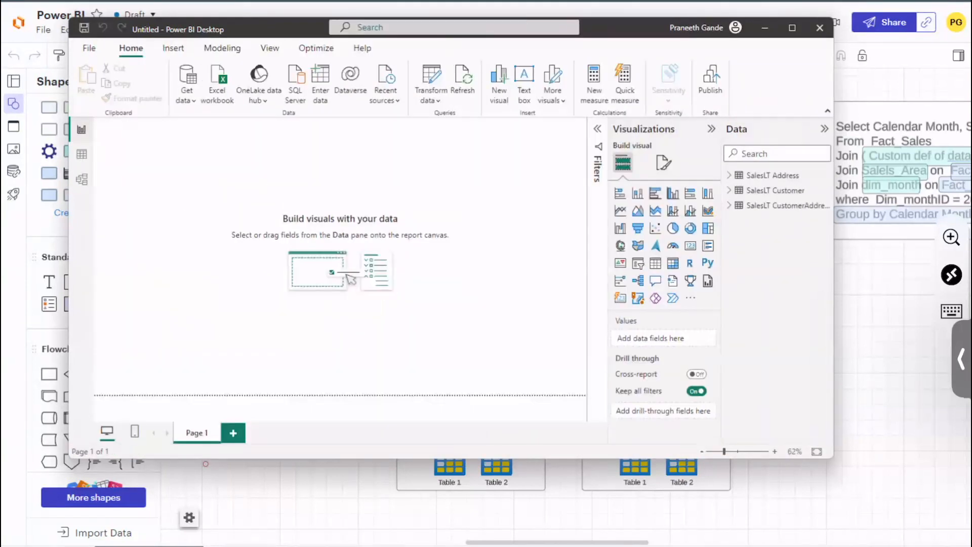
{"action": "left_click", "coordinate": [81, 154]}
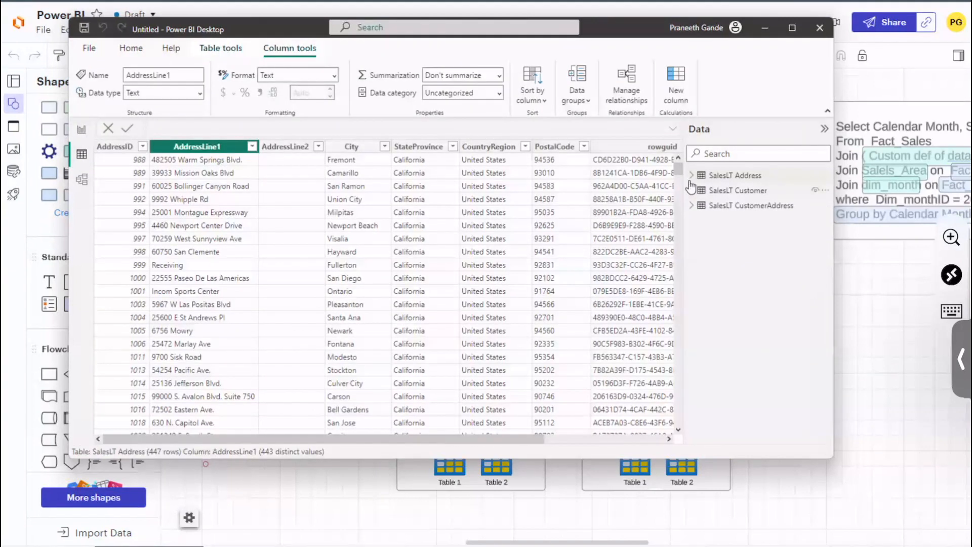
{"action": "left_click", "coordinate": [738, 190]}
{"action": "left_click", "coordinate": [735, 175]}
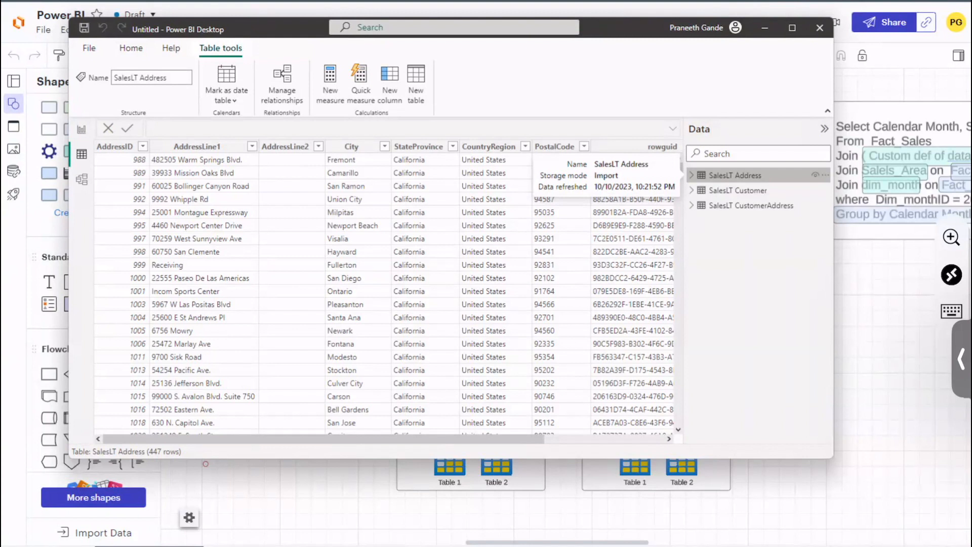
Step: Switch to the Power BI architecture diagram and examine the two Table shapes in the Power Pivot layer and the Power Query layer label
{"action": "key", "text": "alt+Tab"}
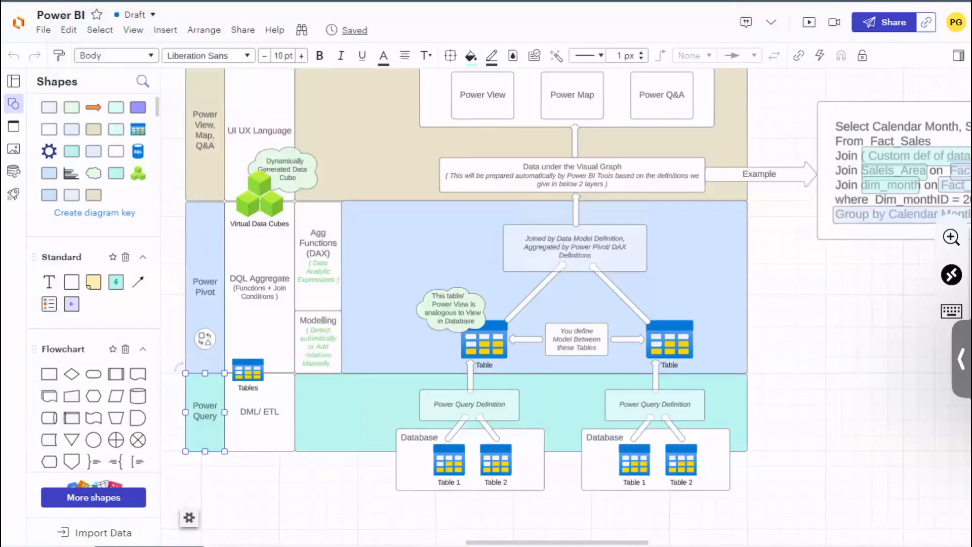
{"action": "left_click", "coordinate": [484, 340]}
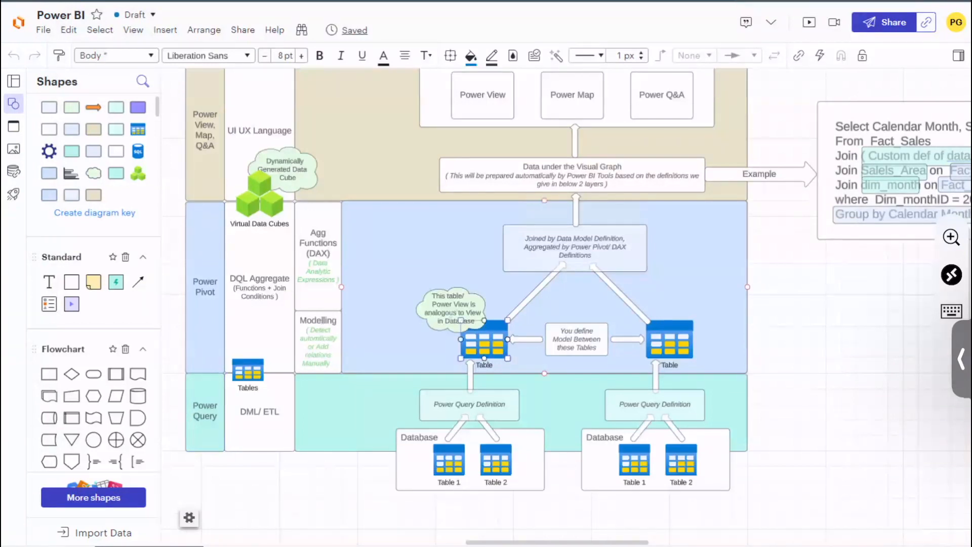
{"action": "left_click", "coordinate": [671, 342]}
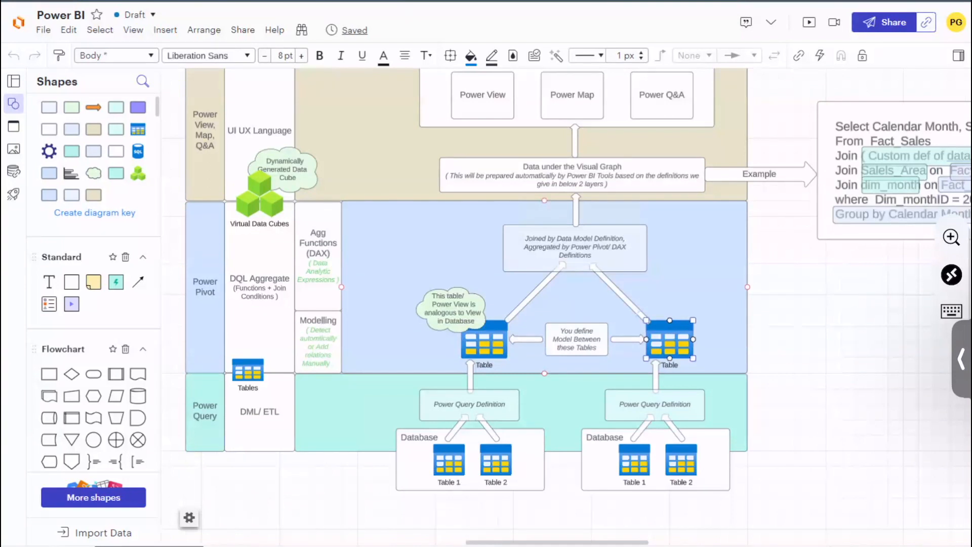
{"action": "left_click", "coordinate": [484, 337], "text": "shift"}
{"action": "left_click", "coordinate": [205, 411]}
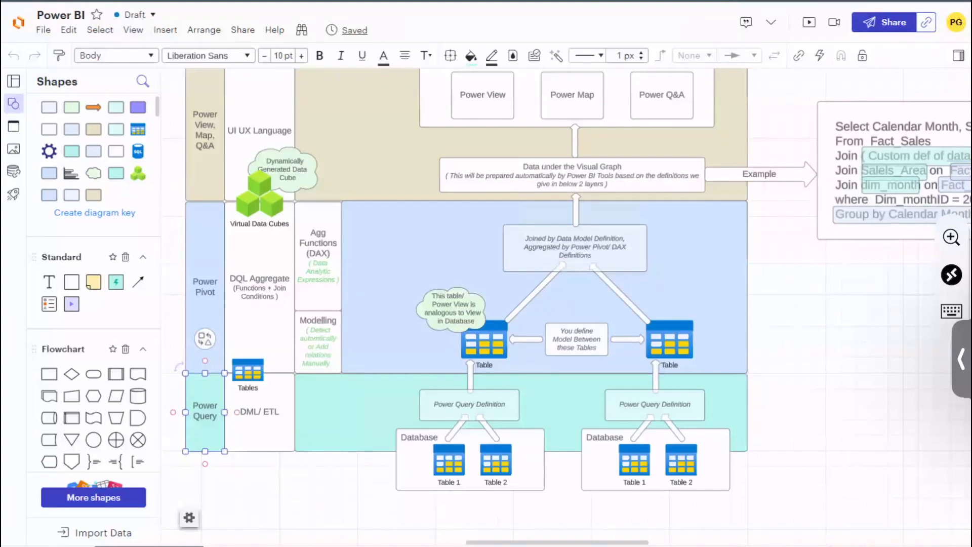
Step: Return to Power BI Desktop, open the SalesLT Address query for editing, and review the Filtered Rows step's settings without changing them
{"action": "key", "text": "alt+Tab"}
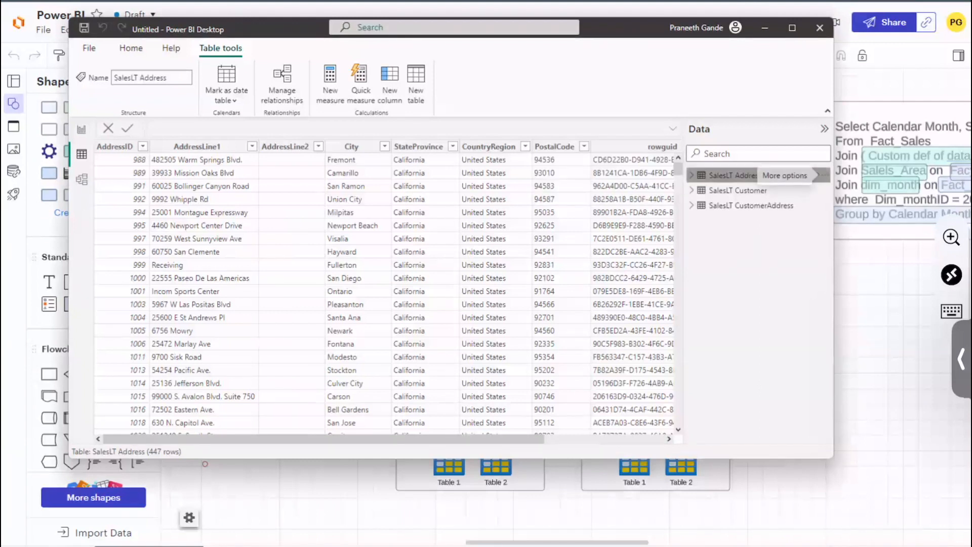
{"action": "left_click", "coordinate": [821, 175]}
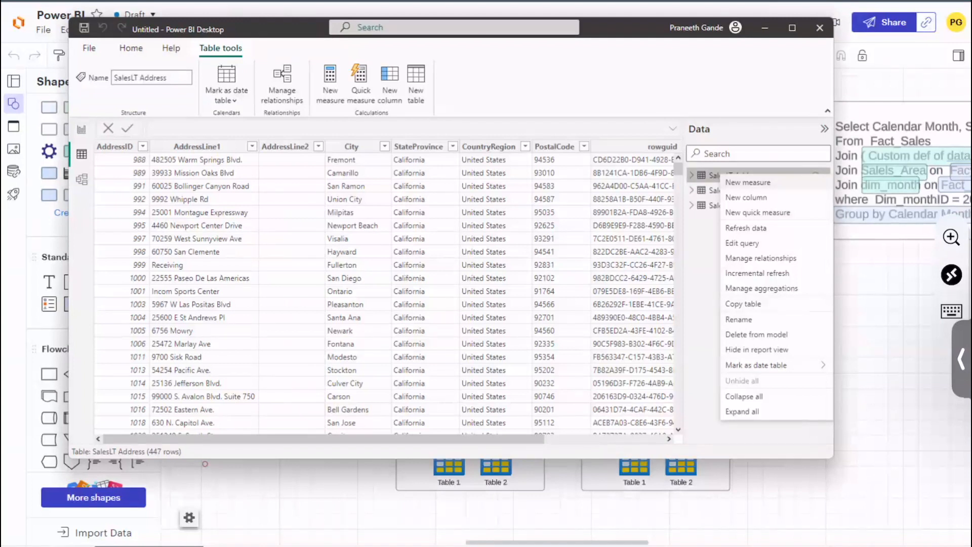
{"action": "left_click", "coordinate": [745, 244]}
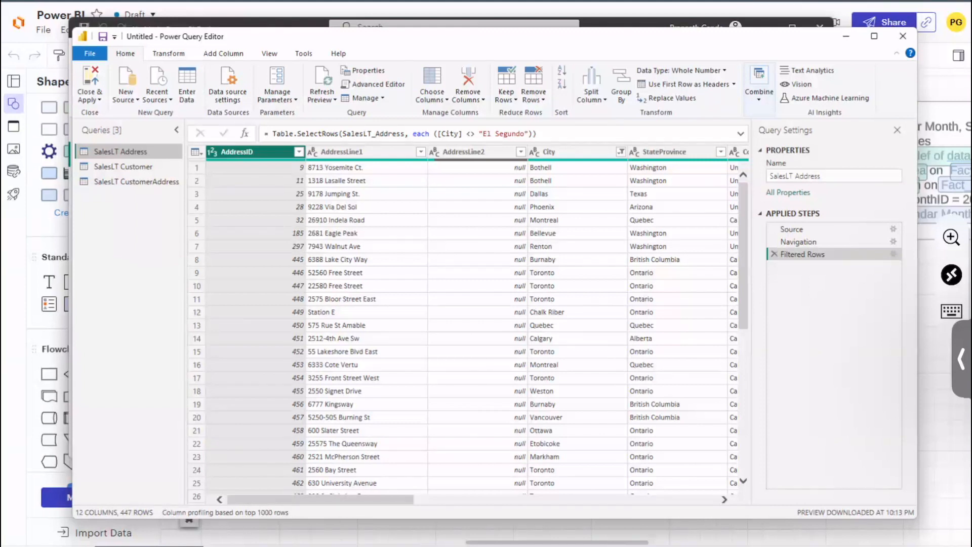
{"action": "left_click", "coordinate": [893, 254]}
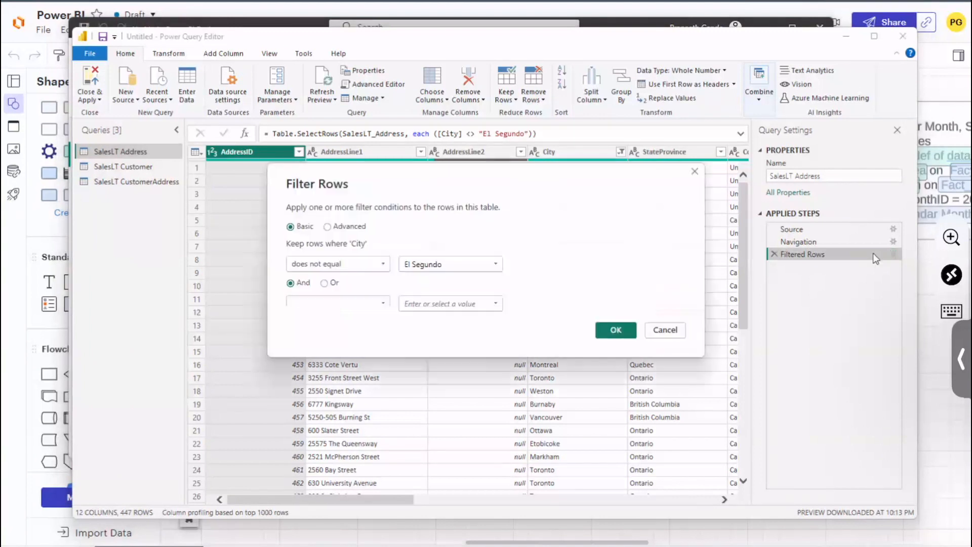
{"action": "left_click", "coordinate": [663, 330]}
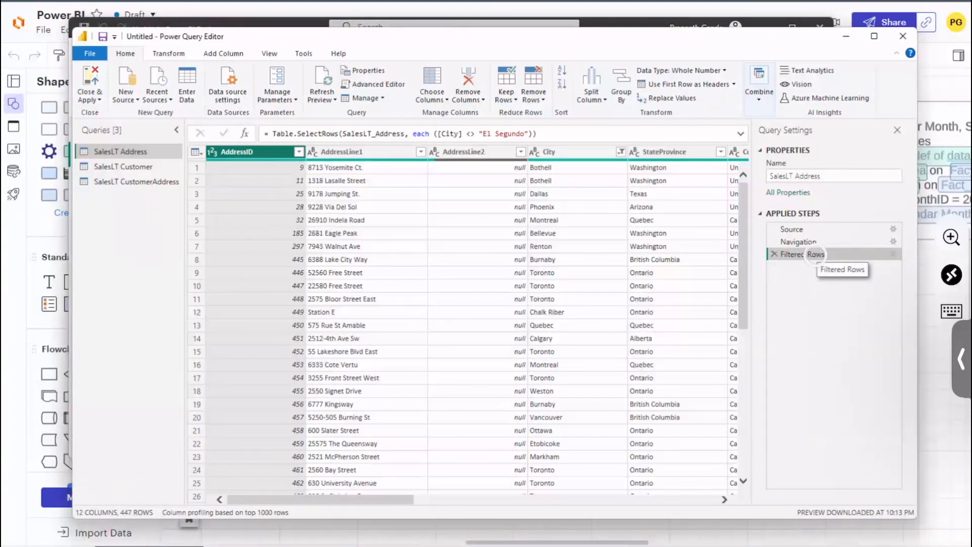
Step: Rename the Filtered Rows step of the SalesLT Address query as Avoiding Nulls
{"action": "right_click", "coordinate": [816, 254]}
{"action": "left_click", "coordinate": [855, 281]}
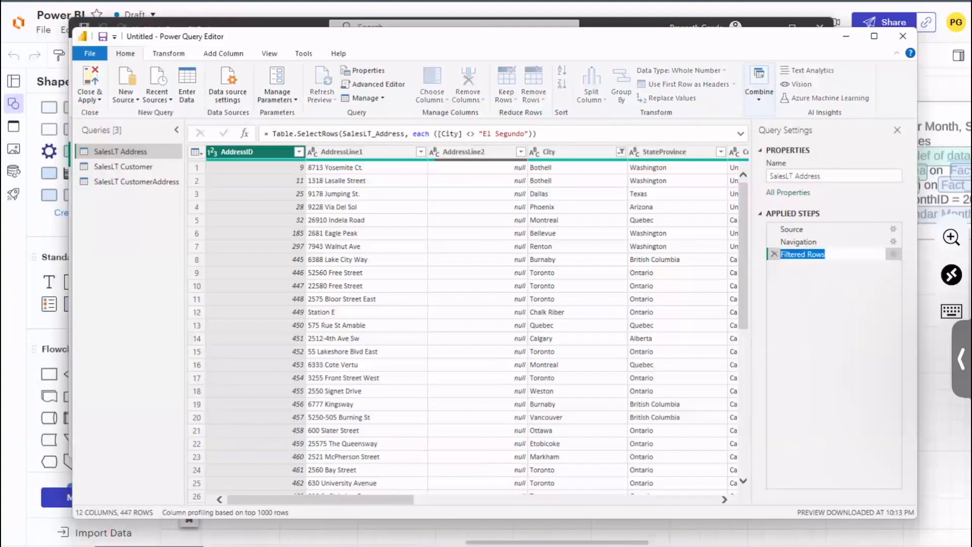
{"action": "key", "text": "BackSpace"}
{"action": "type", "text": "svo"}
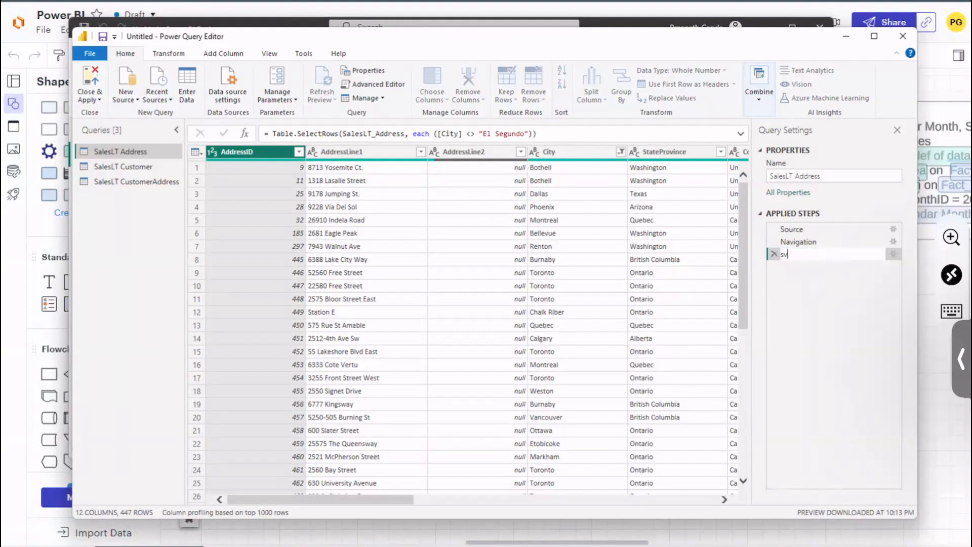
{"action": "key", "text": "BackSpace"}
{"action": "key", "text": "BackSpace"}
{"action": "key", "text": "BackSpace"}
{"action": "type", "text": "Avoiding NUll"}
{"action": "key", "text": "BackSpace"}
{"action": "key", "text": "BackSpace"}
{"action": "key", "text": "BackSpace"}
{"action": "type", "text": "ulls"}
{"action": "key", "text": "Return"}
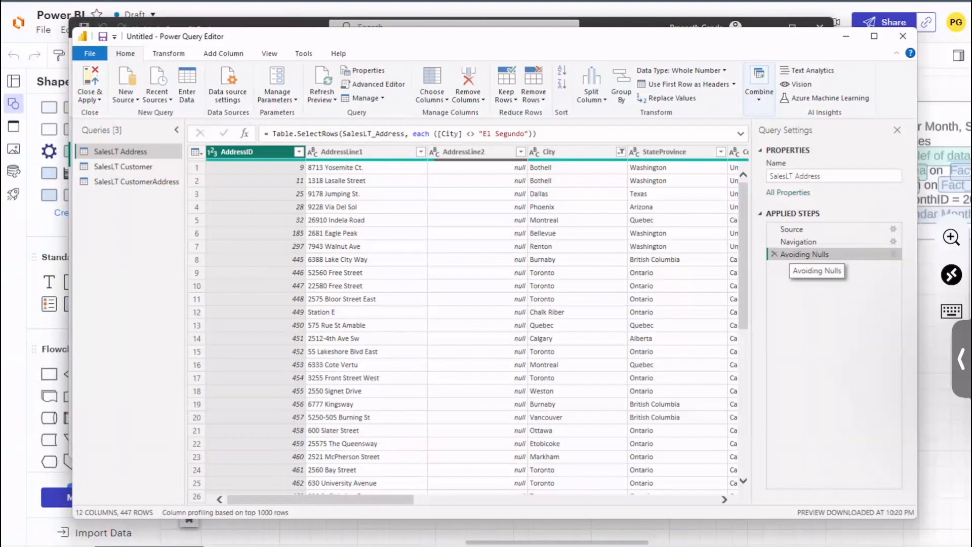
Step: View the native SQL query behind the Avoiding Nulls step, read its select and where clauses, and close it
{"action": "right_click", "coordinate": [841, 253]}
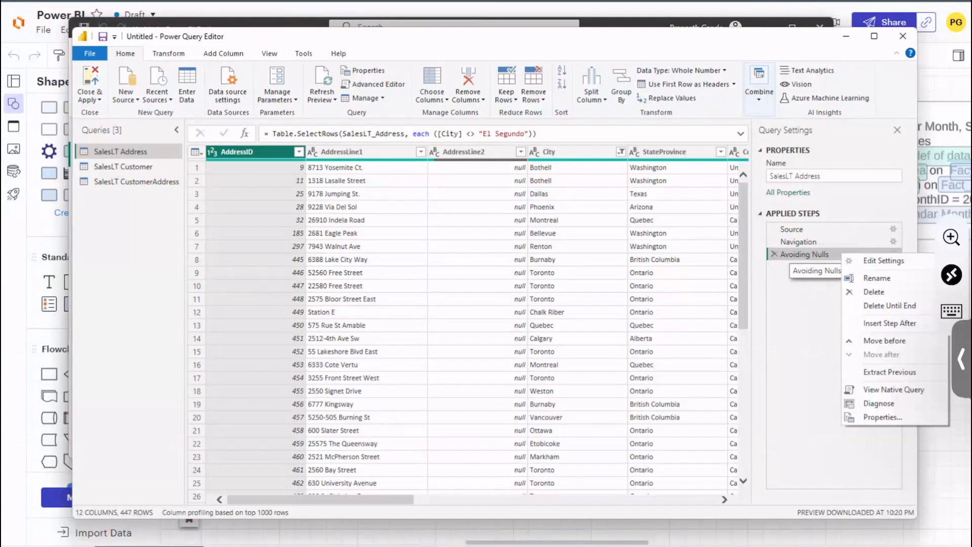
{"action": "left_click", "coordinate": [903, 391]}
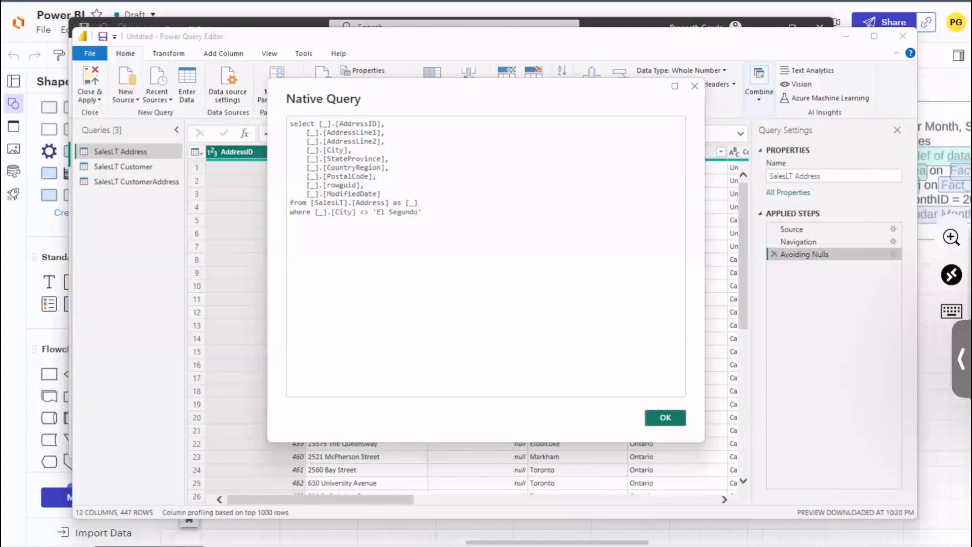
{"action": "mouse_move", "coordinate": [328, 124]}
{"action": "left_mouse_down"}
{"action": "mouse_move", "coordinate": [318, 132]}
{"action": "mouse_move", "coordinate": [335, 124]}
{"action": "mouse_move", "coordinate": [324, 133]}
{"action": "mouse_move", "coordinate": [320, 116]}
{"action": "left_mouse_up"}
{"action": "left_click", "coordinate": [429, 221]}
{"action": "key", "text": "Escape"}
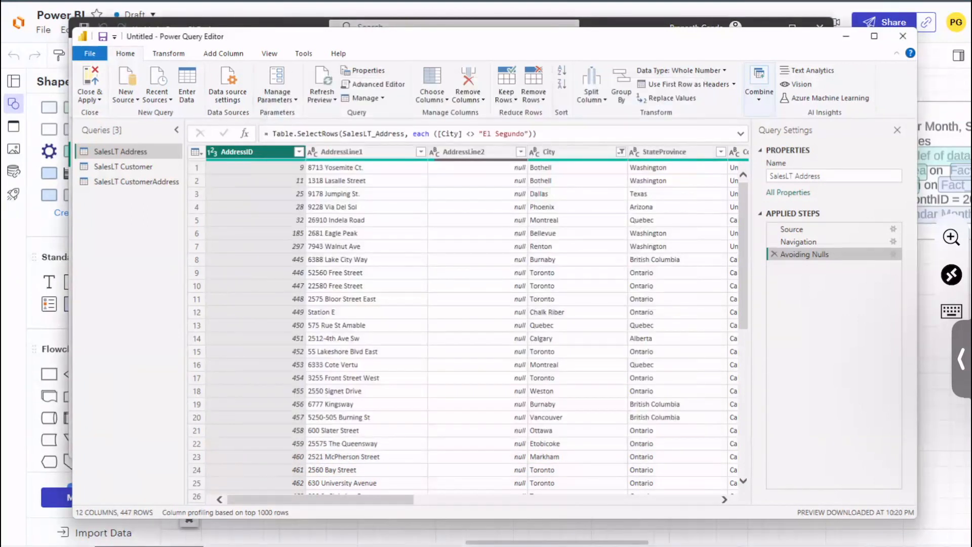
Step: View the native SQL query generated for the Navigation step of the SalesLT Address query and close it
{"action": "right_click", "coordinate": [817, 231]}
{"action": "left_click", "coordinate": [796, 241]}
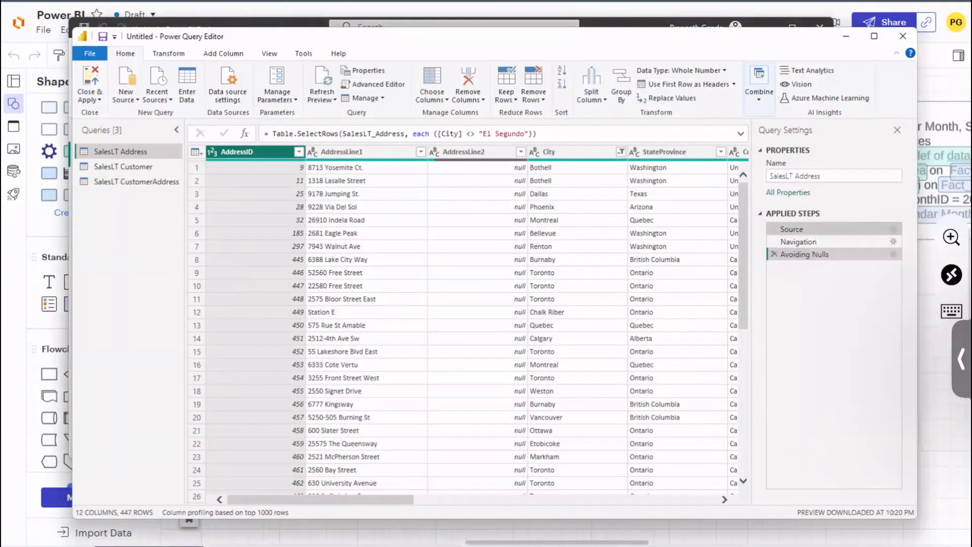
{"action": "right_click", "coordinate": [810, 240]}
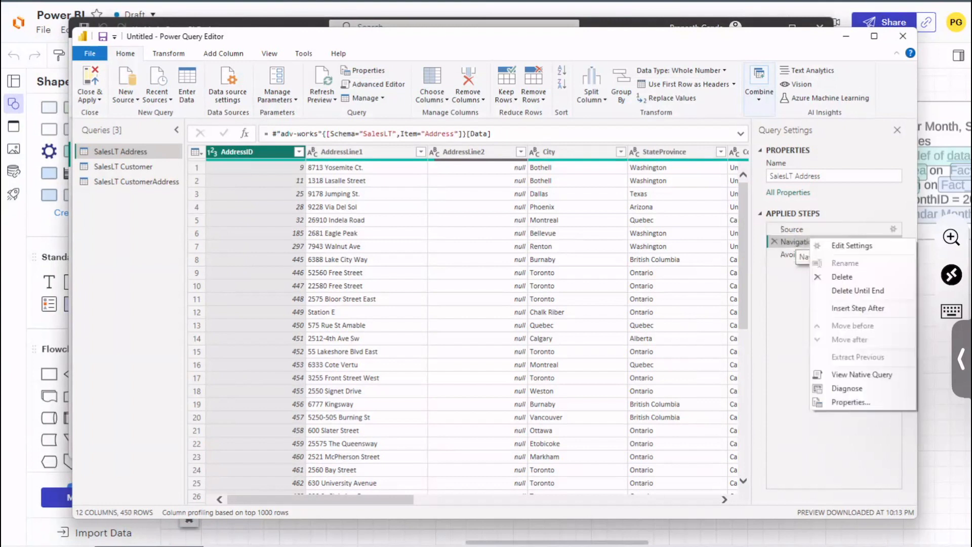
{"action": "key", "text": "Escape"}
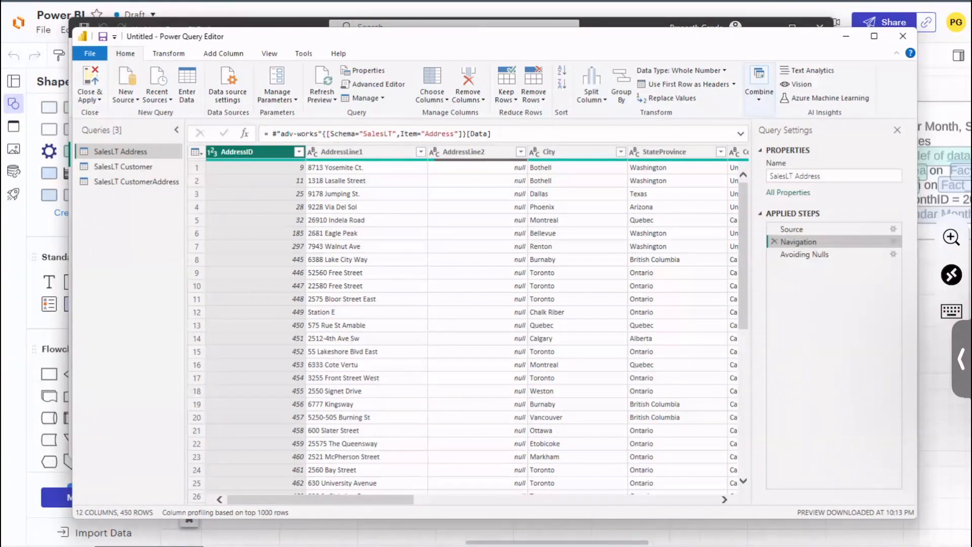
{"action": "right_click", "coordinate": [824, 242]}
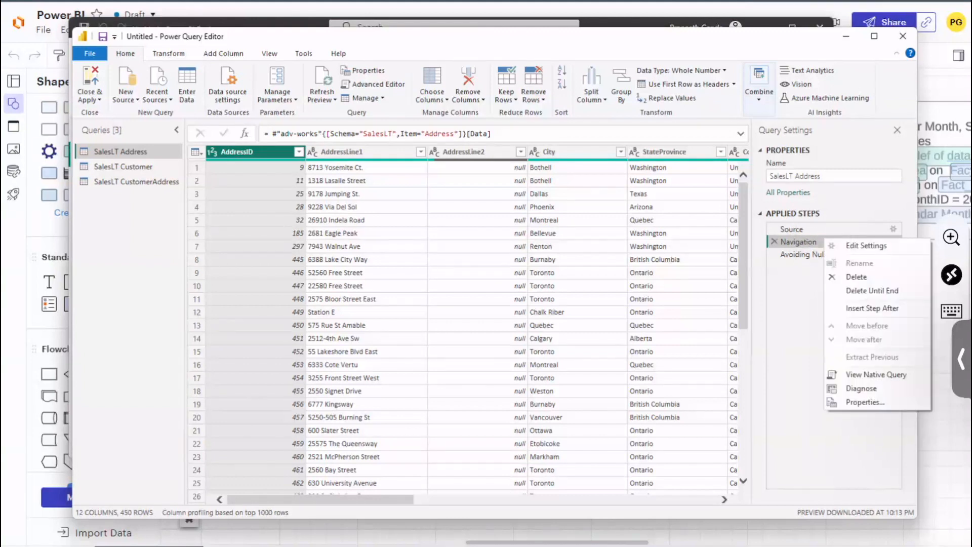
{"action": "left_click", "coordinate": [876, 375]}
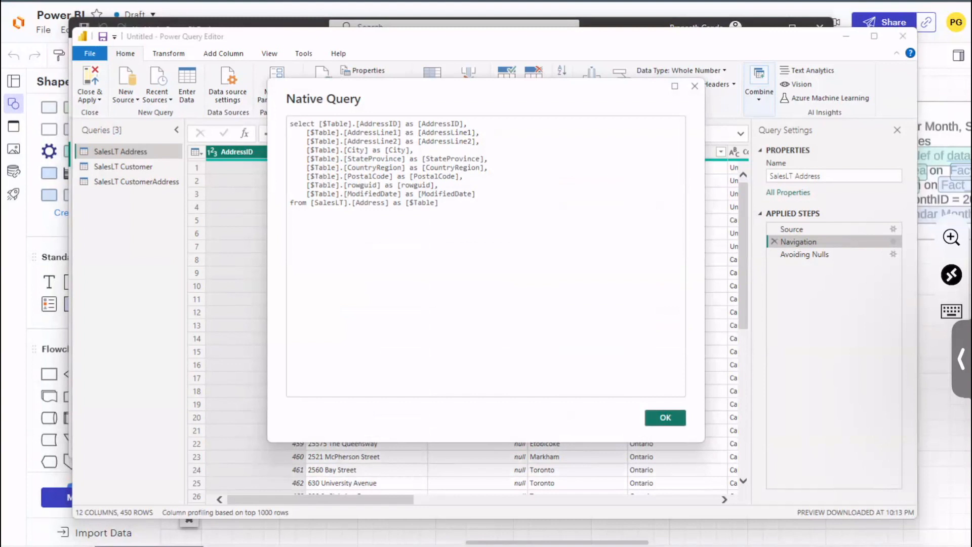
{"action": "double_click", "coordinate": [335, 123]}
{"action": "left_click", "coordinate": [666, 418]}
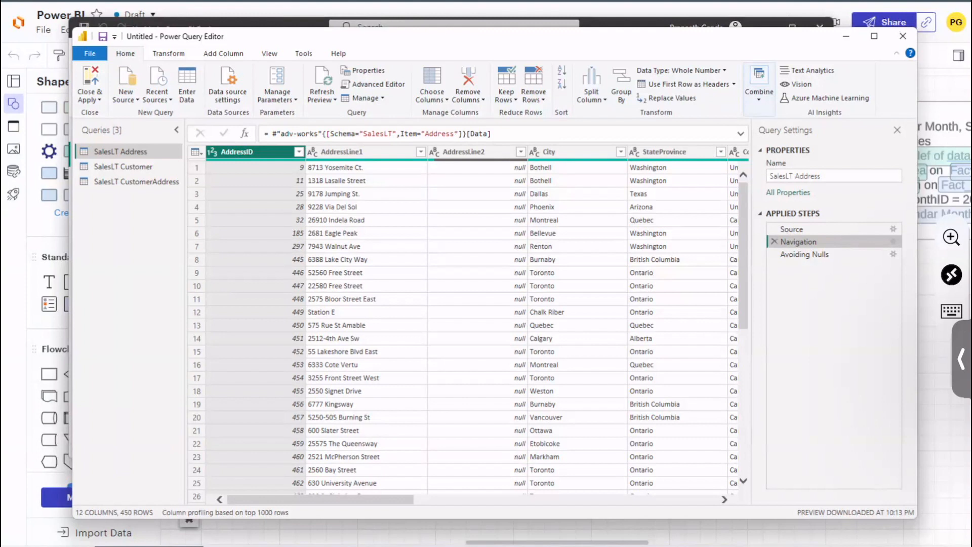
Step: Reposition the Power Query Editor window and compare the SalesLT Customer query at its Source and Navigation steps
{"action": "left_click_drag", "start_coordinate": [455, 36], "coordinate": [427, 41]}
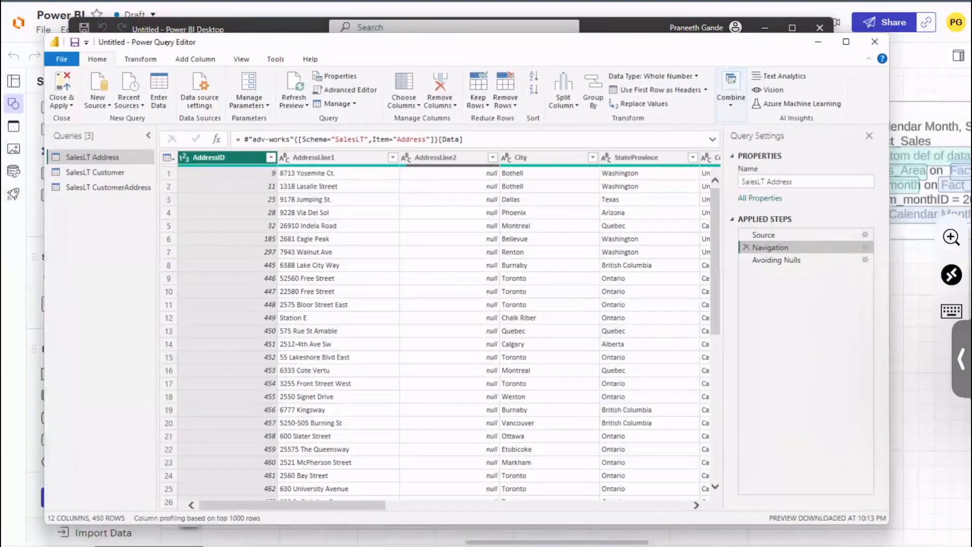
{"action": "left_click_drag", "start_coordinate": [167, 44], "coordinate": [169, 42]}
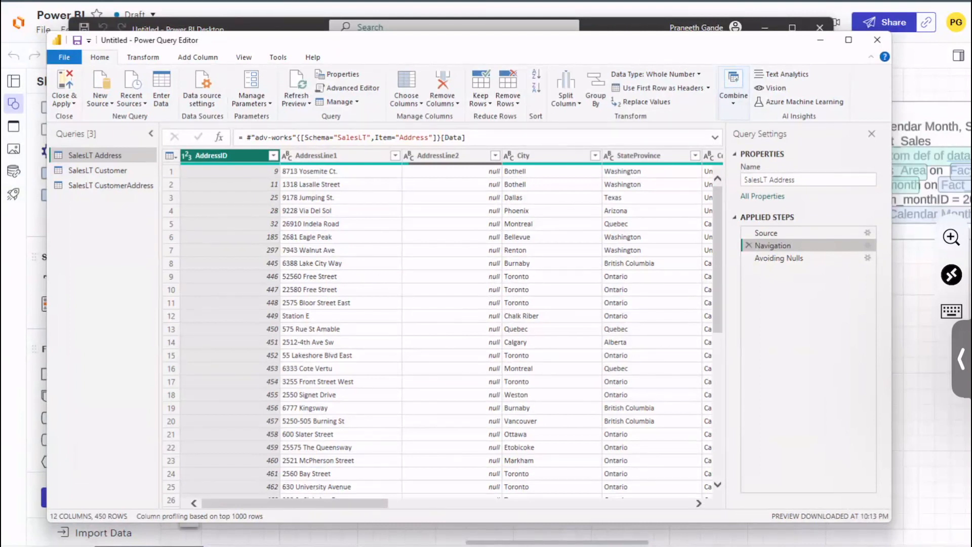
{"action": "left_click", "coordinate": [96, 170]}
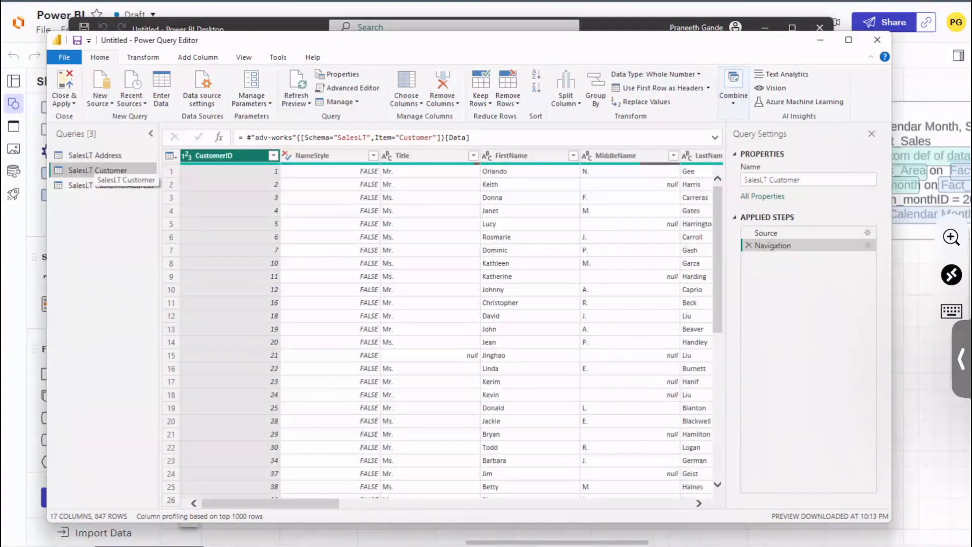
{"action": "left_click", "coordinate": [771, 233]}
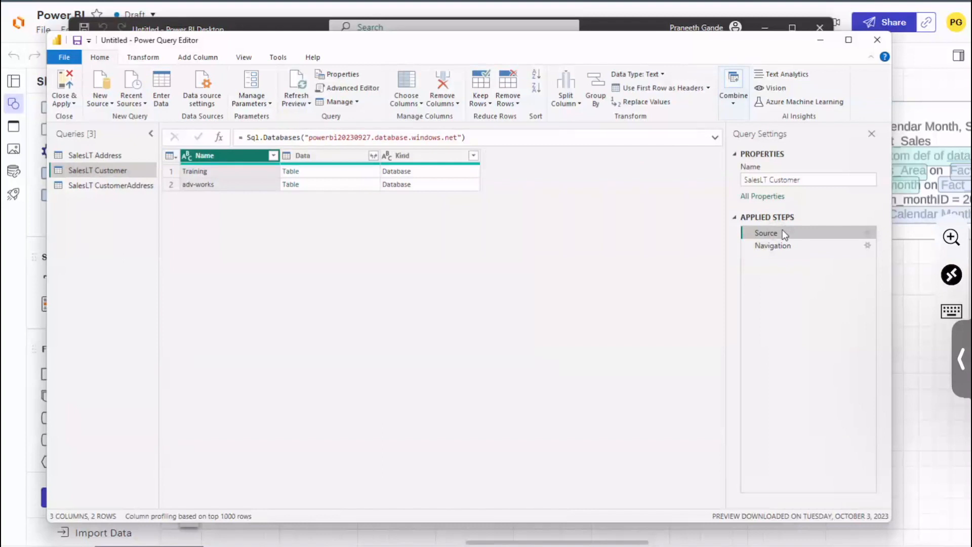
{"action": "left_click", "coordinate": [775, 246]}
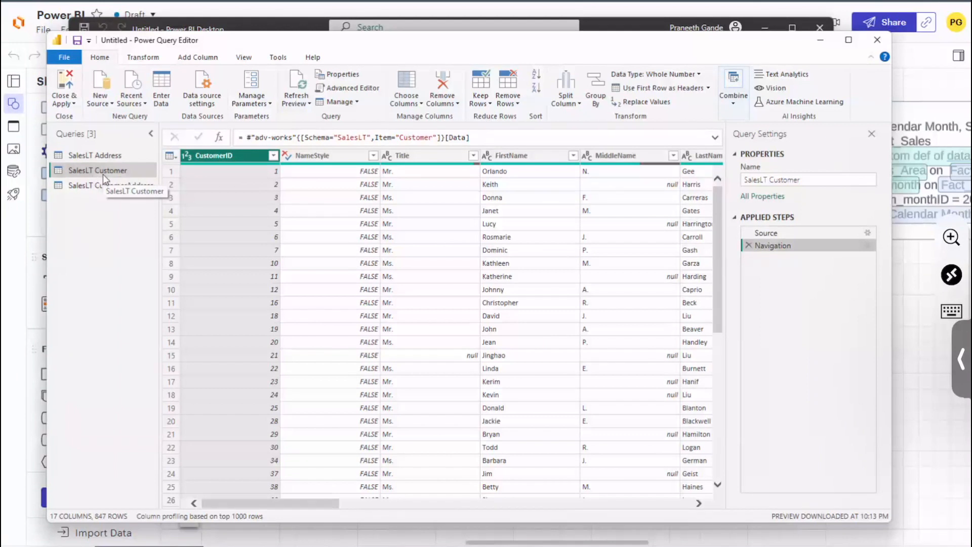
Step: Rename the SalesLT Customer query as Test Customer and close the query settings
{"action": "left_click", "coordinate": [805, 180]}
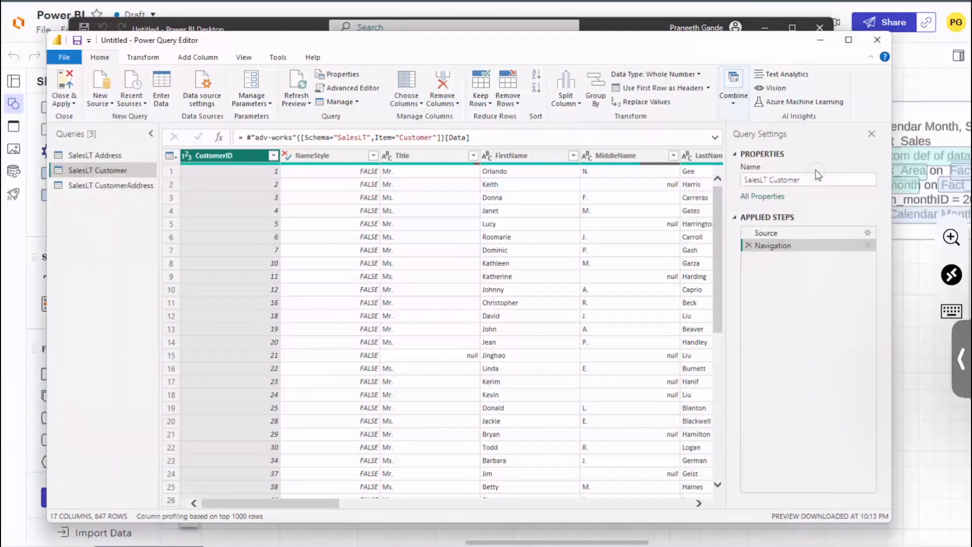
{"action": "key", "text": "BackSpace"}
{"action": "key", "text": "BackSpace"}
{"action": "key", "text": "BackSpace"}
{"action": "key", "text": "BackSpace"}
{"action": "key", "text": "BackSpace"}
{"action": "key", "text": "BackSpace"}
{"action": "key", "text": "BackSpace"}
{"action": "key", "text": "BackSpace"}
{"action": "key", "text": "BackSpace"}
{"action": "key", "text": "BackSpace"}
{"action": "key", "text": "BackSpace"}
{"action": "key", "text": "BackSpace"}
{"action": "key", "text": "BackSpace"}
{"action": "key", "text": "BackSpace"}
{"action": "key", "text": "BackSpace"}
{"action": "key", "text": "BackSpace"}
{"action": "type", "text": "Test "}
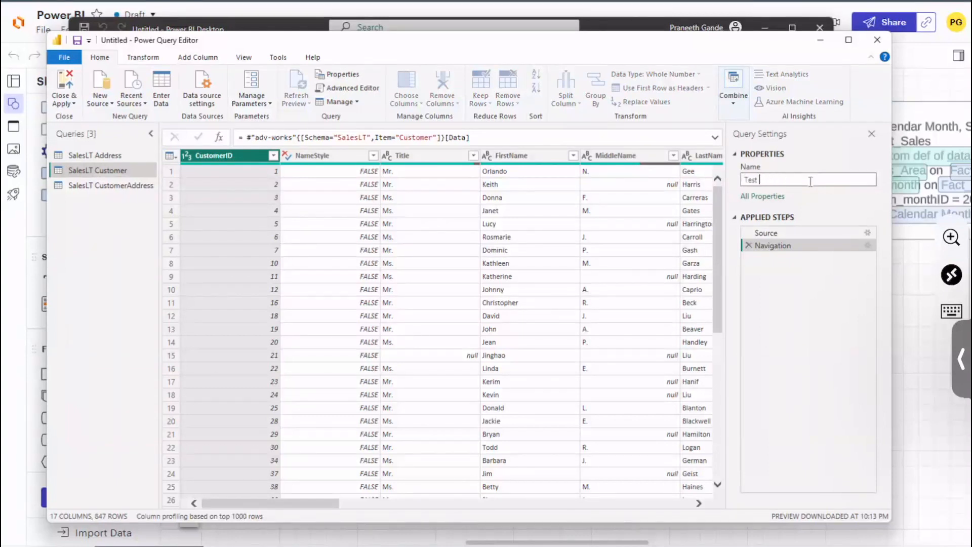
{"action": "type", "text": "Customer"}
{"action": "key", "text": "Return"}
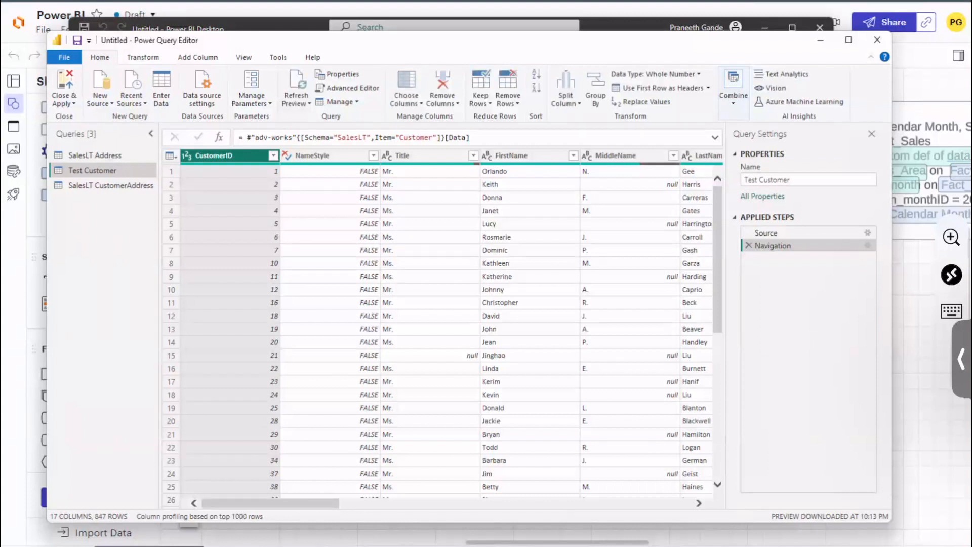
{"action": "left_click", "coordinate": [872, 134]}
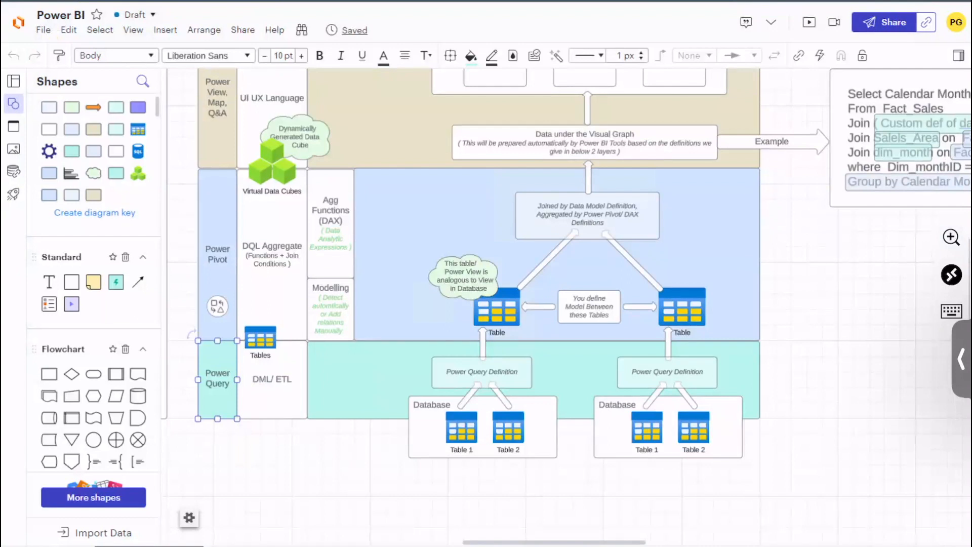
Step: Examine the two Table shapes in the Power Pivot layer and the layers above them in the architecture diagram
{"action": "left_click", "coordinate": [498, 310]}
{"action": "left_click", "coordinate": [684, 305]}
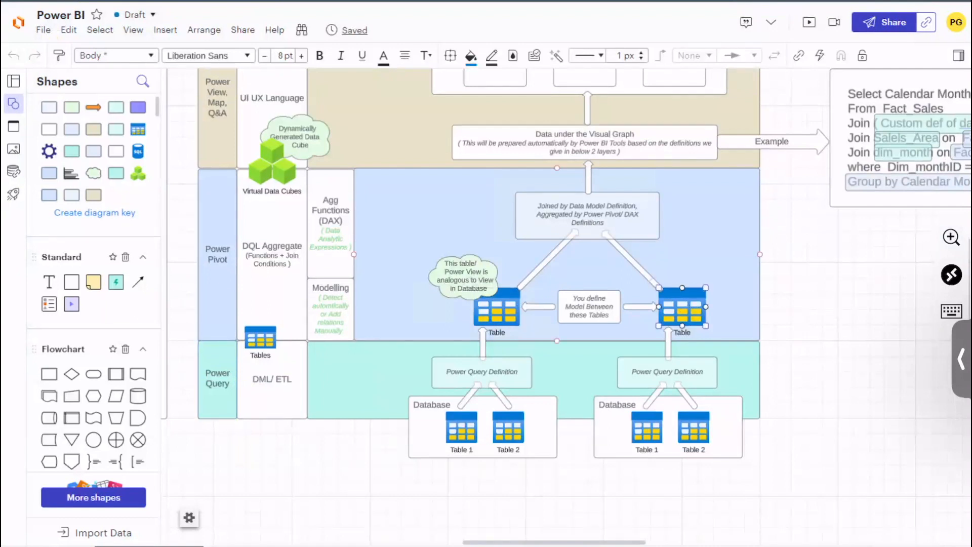
{"action": "scroll", "coordinate": [566, 302], "scroll_direction": "up", "scroll_amount": 2}
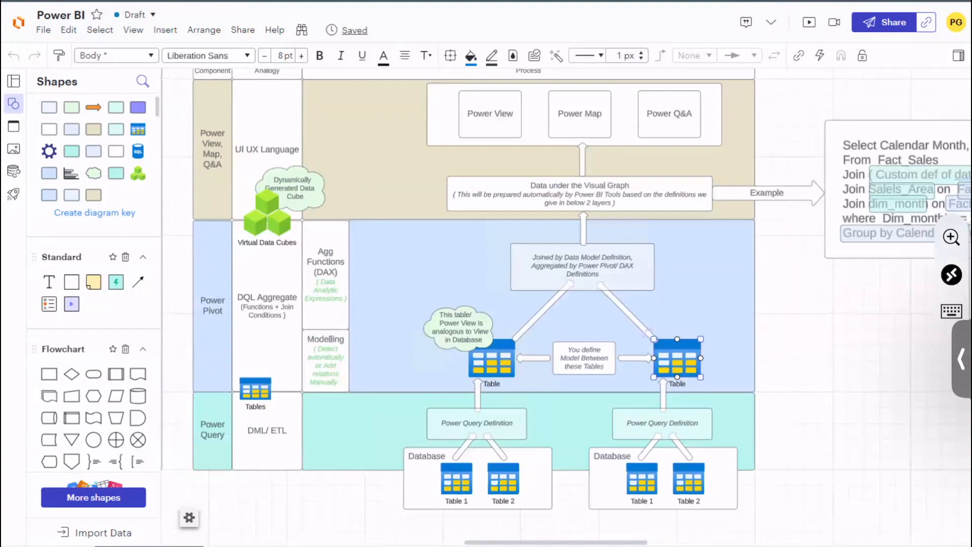
Step: Switch to the Power Query Editor and review the SalesLT Address query's related-table columns and the available combine options
{"action": "mouse_move", "coordinate": [739, 545]}
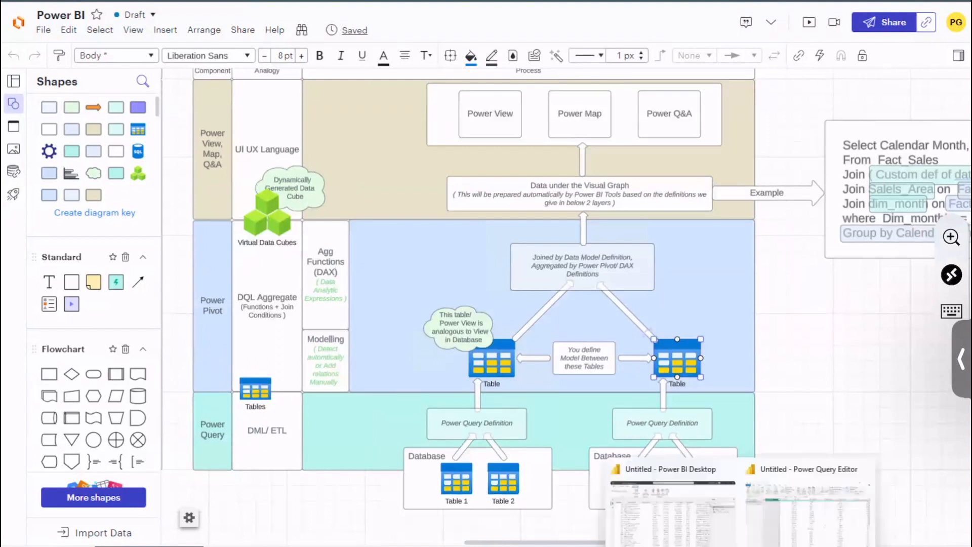
{"action": "left_click", "coordinate": [808, 509]}
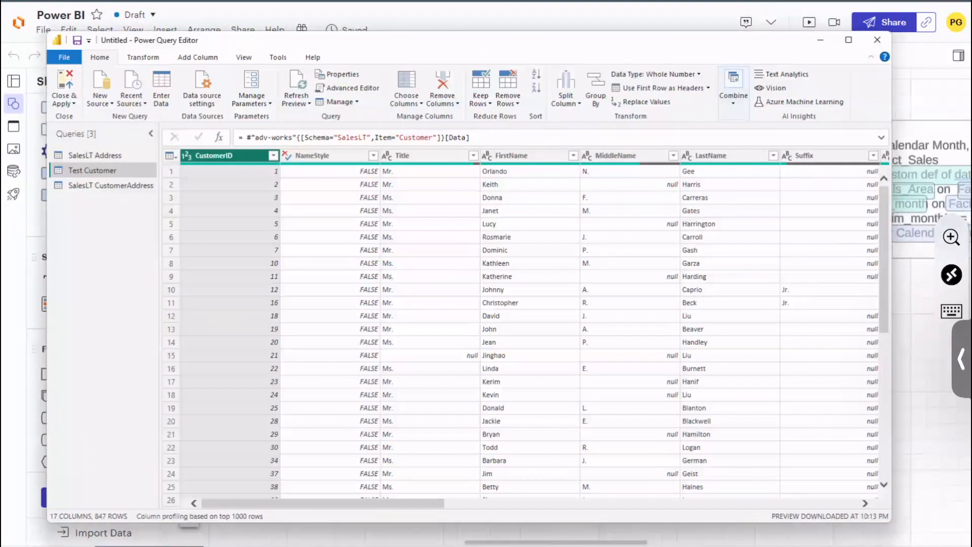
{"action": "left_click", "coordinate": [107, 155]}
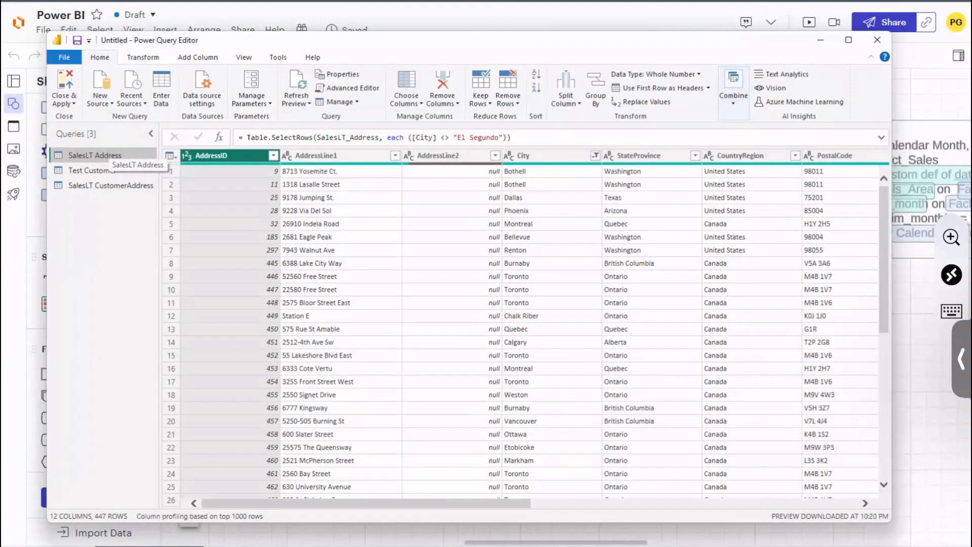
{"action": "left_click_drag", "start_coordinate": [517, 504], "coordinate": [843, 503]}
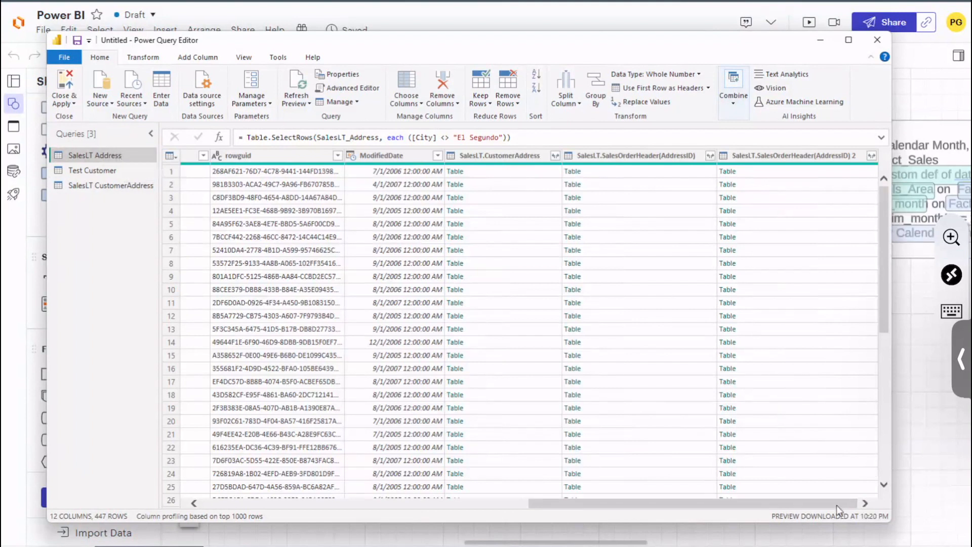
{"action": "left_click", "coordinate": [733, 101]}
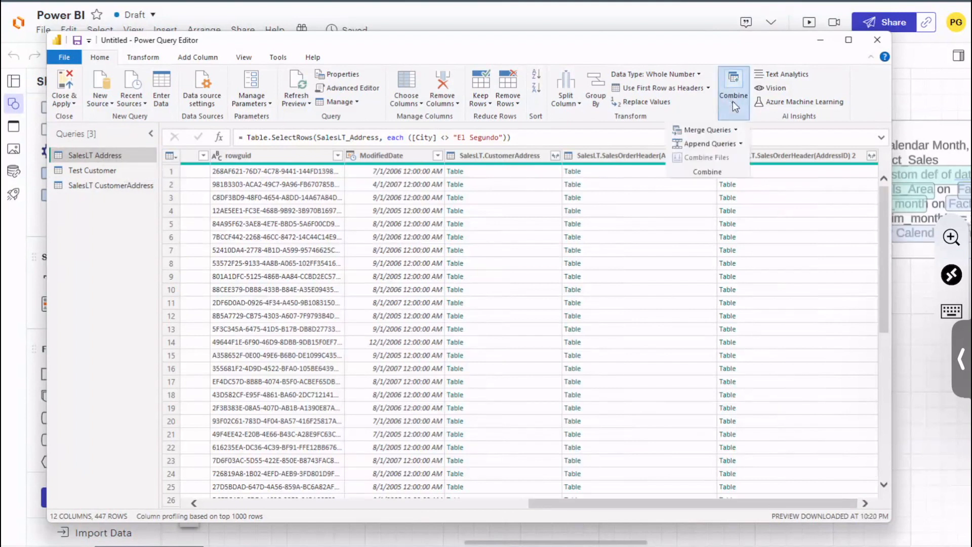
{"action": "left_click", "coordinate": [734, 101]}
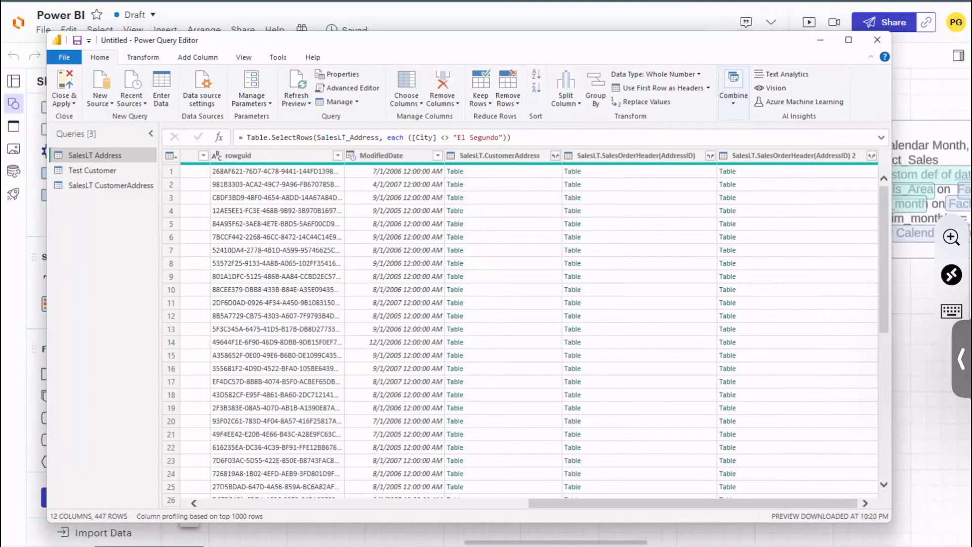
Step: Compare the SalesLT CustomerAddress and SalesLT Address queries, check CustomerAddress's linked columns, and briefly preview its column profile
{"action": "left_click", "coordinate": [111, 185]}
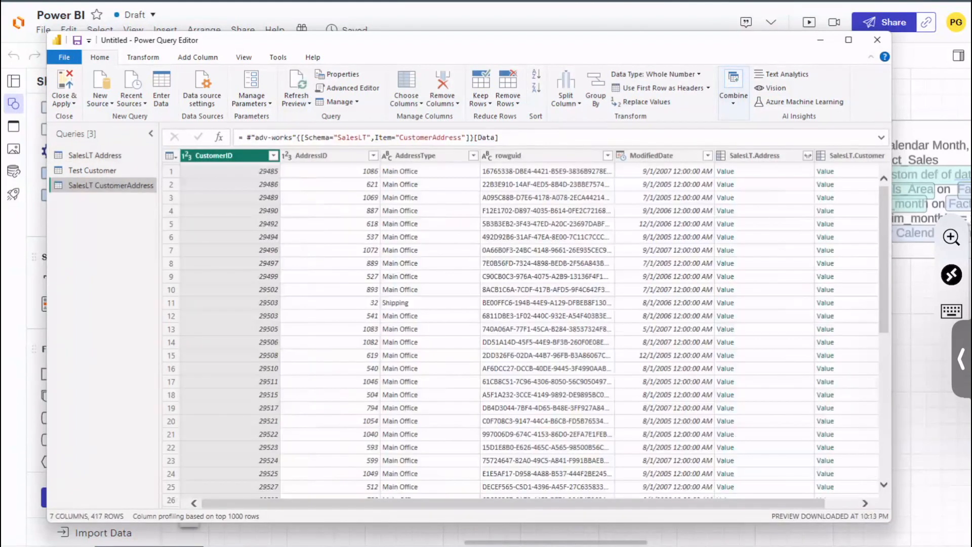
{"action": "left_click", "coordinate": [117, 152]}
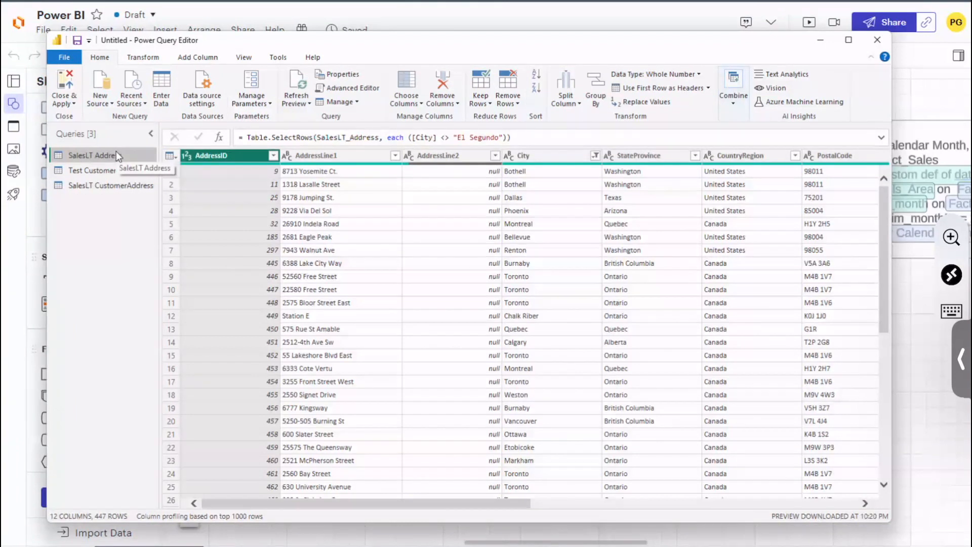
{"action": "left_click", "coordinate": [243, 57]}
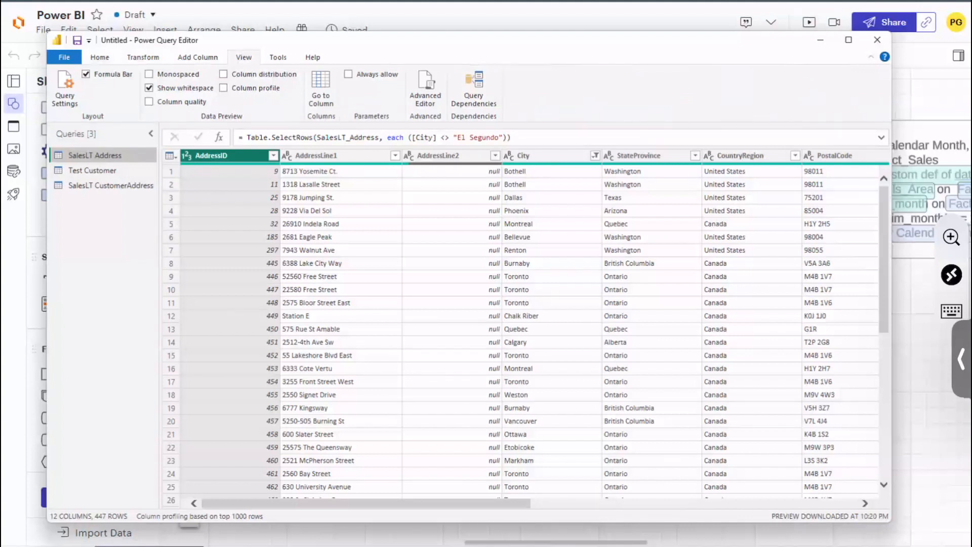
{"action": "left_click", "coordinate": [121, 184]}
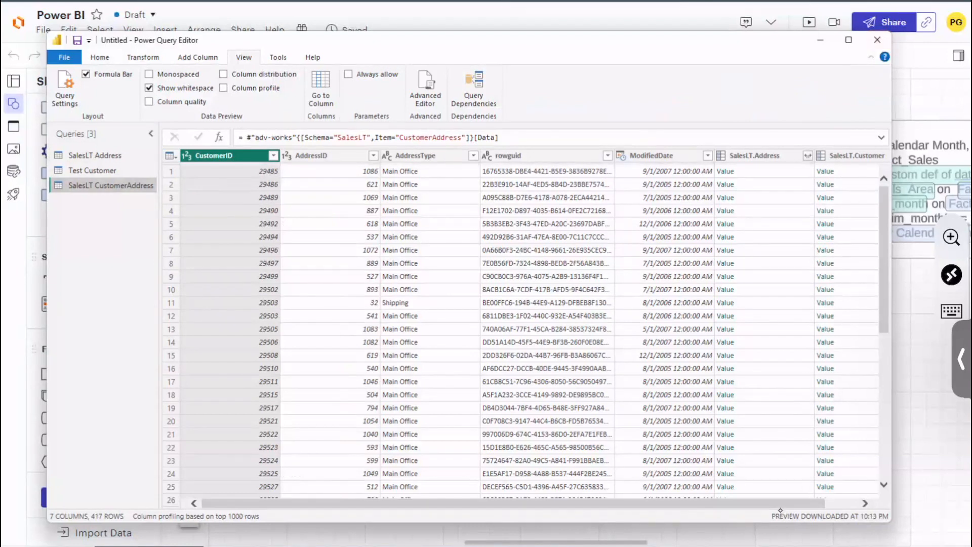
{"action": "left_click_drag", "start_coordinate": [815, 503], "coordinate": [848, 503]}
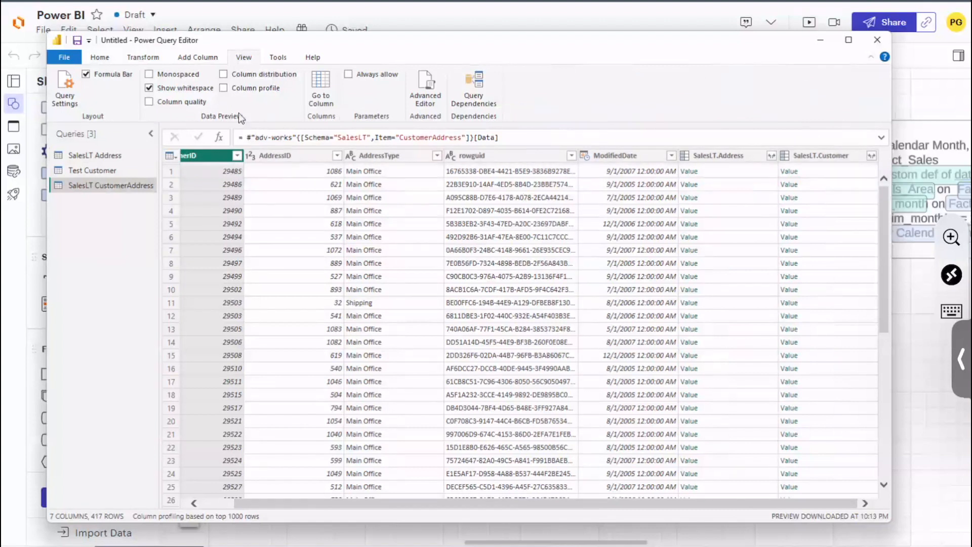
{"action": "left_click", "coordinate": [260, 92]}
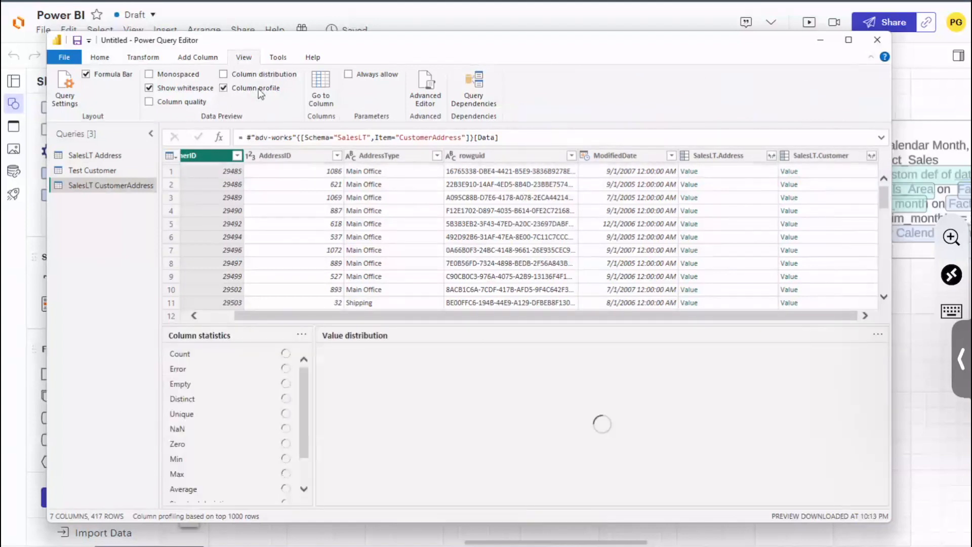
{"action": "left_click", "coordinate": [259, 92]}
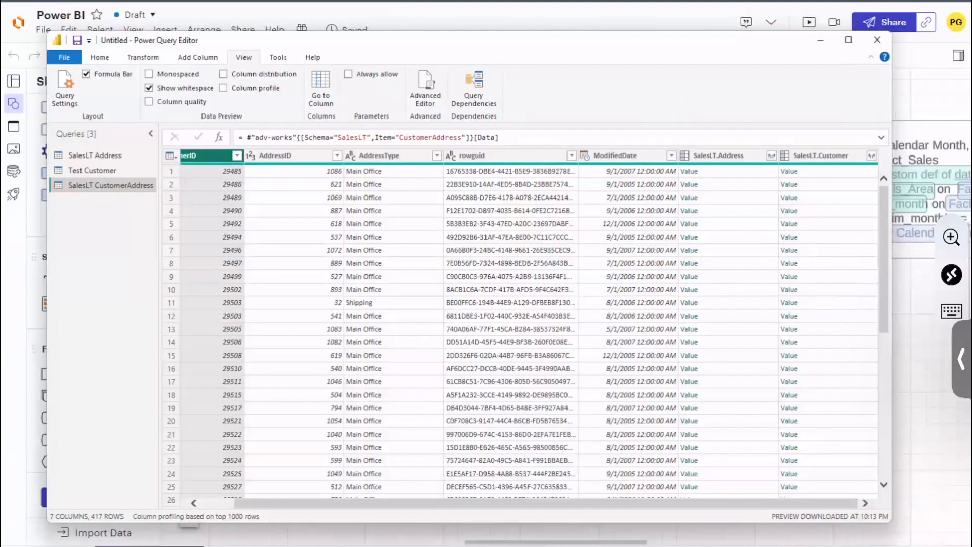
Step: Close the Power Query Editor without applying the changes and reopen the SalesLT Address query for editing from Power BI Desktop
{"action": "left_click", "coordinate": [877, 40]}
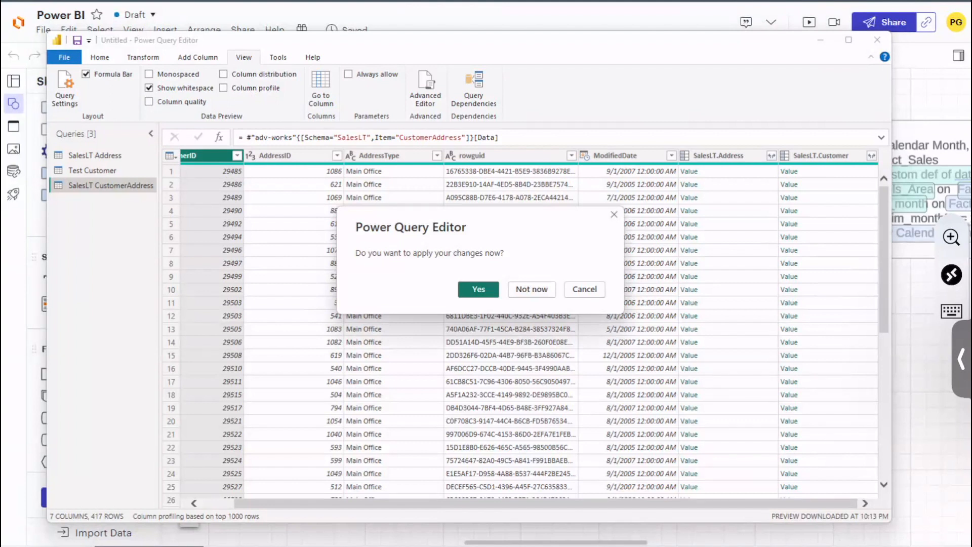
{"action": "left_click", "coordinate": [529, 290]}
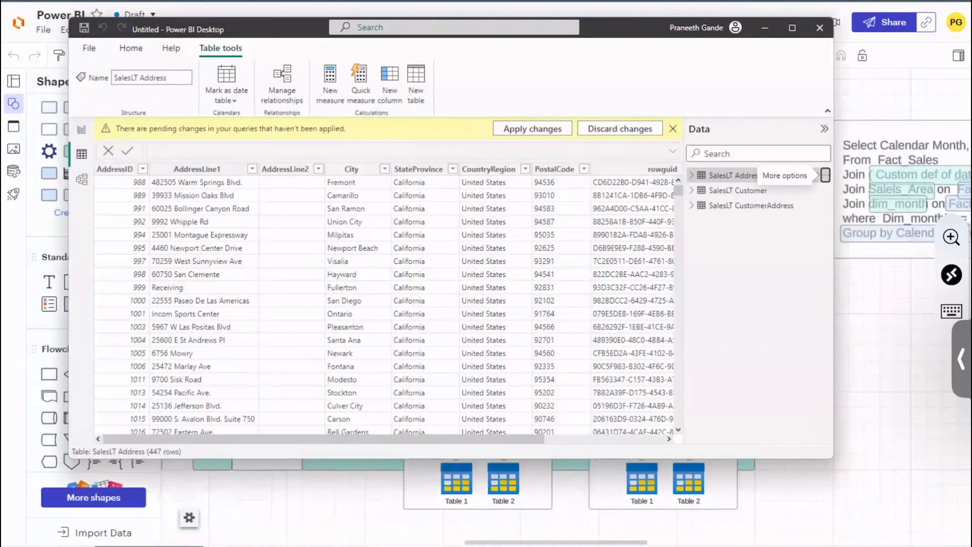
{"action": "left_click", "coordinate": [825, 175]}
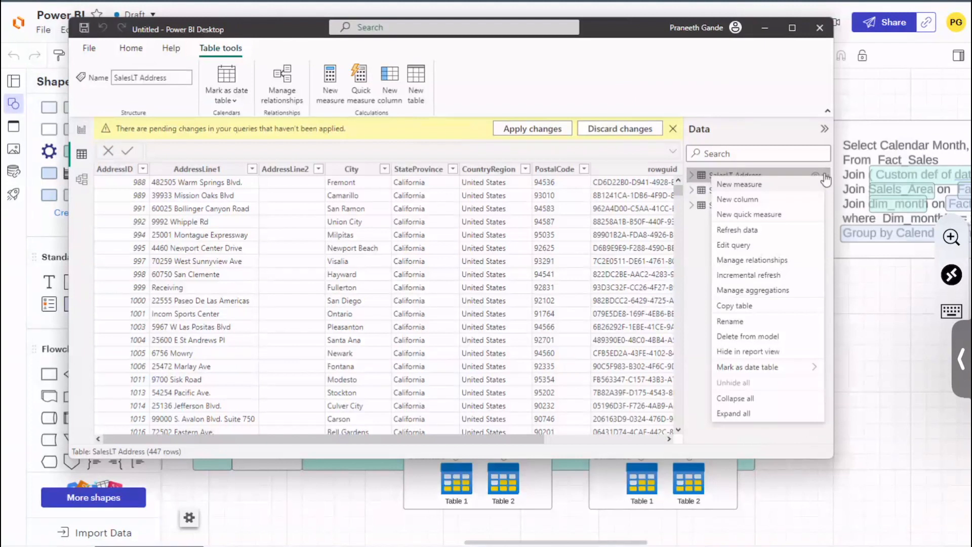
{"action": "left_click", "coordinate": [744, 245]}
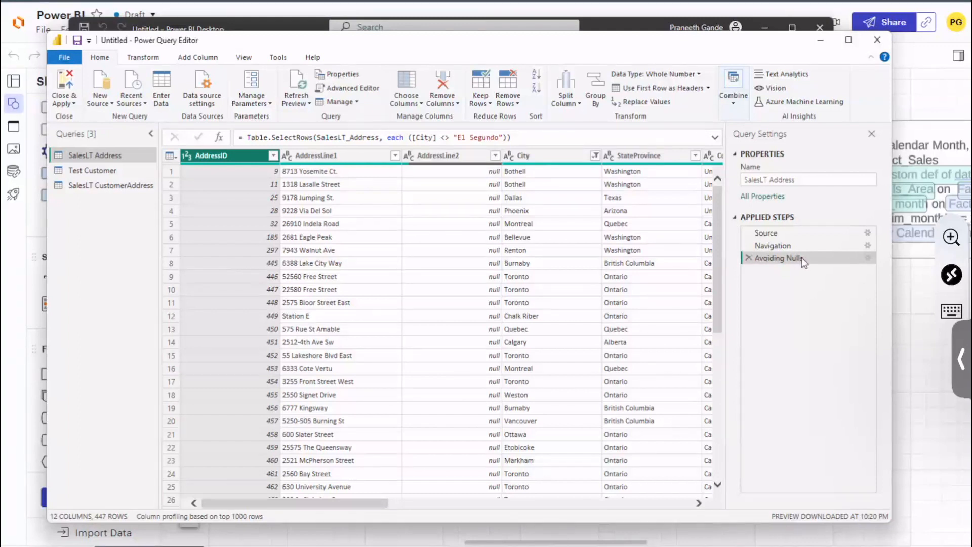
Step: Check the options of the Avoiding Nulls step, read the SalesLT Address query's M code in the Advanced Editor, and cancel out
{"action": "right_click", "coordinate": [820, 258]}
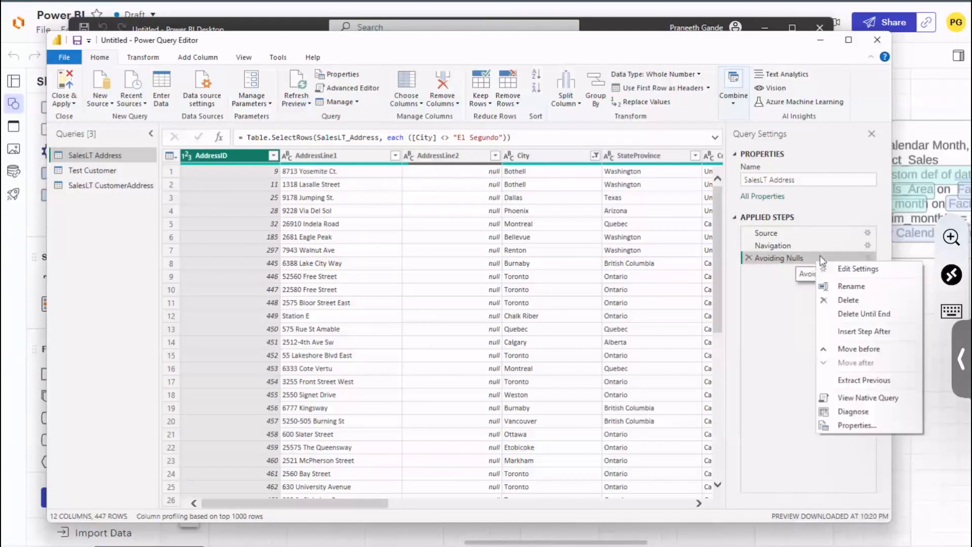
{"action": "left_click", "coordinate": [779, 318]}
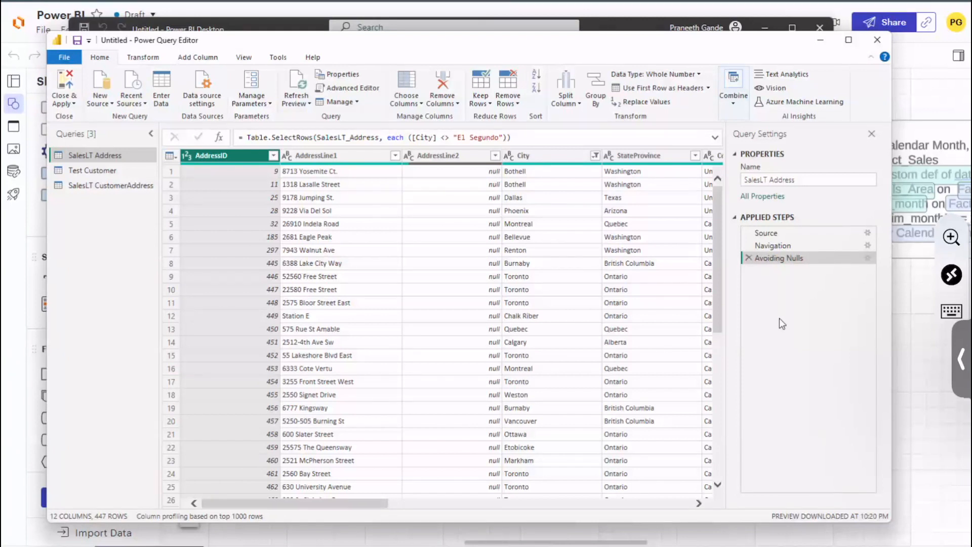
{"action": "left_click", "coordinate": [363, 88]}
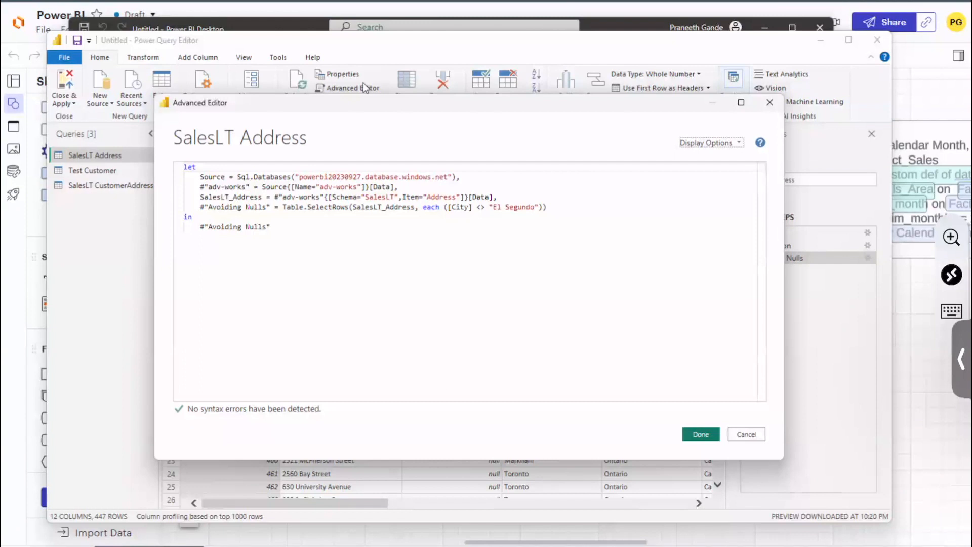
{"action": "left_click_drag", "start_coordinate": [272, 227], "coordinate": [184, 177]}
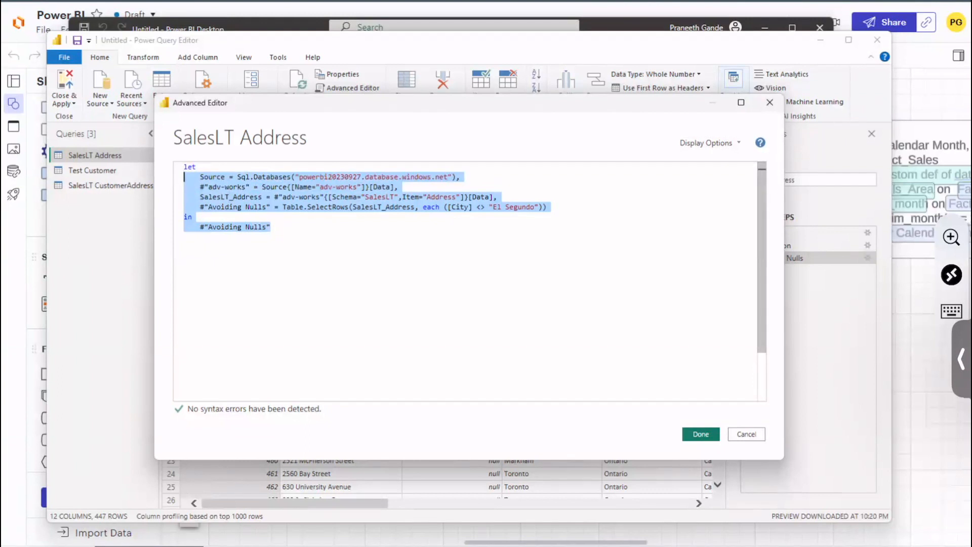
{"action": "left_click", "coordinate": [746, 434]}
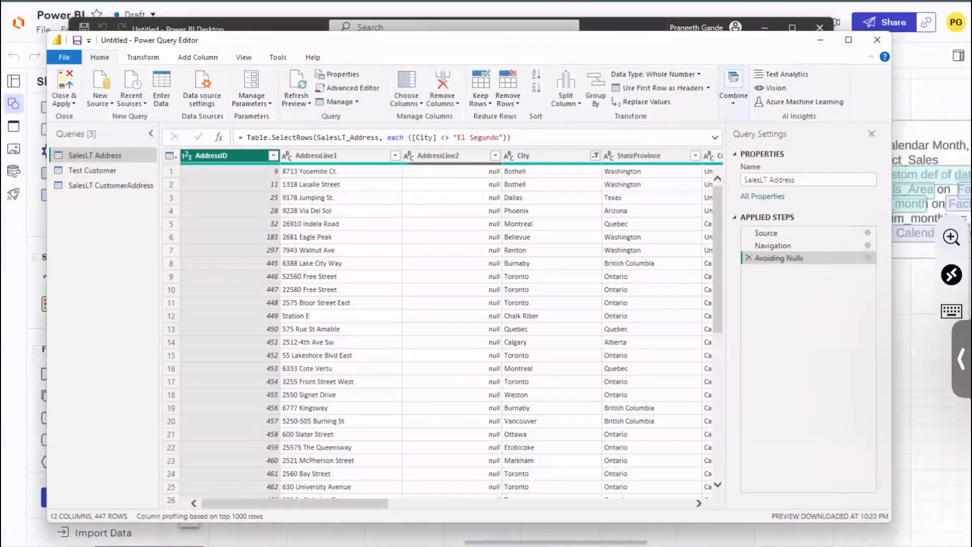
Step: Copy the entire M code of the SalesLT Address query from the Advanced Editor and close it without changes
{"action": "left_click", "coordinate": [351, 88]}
{"action": "left_click_drag", "start_coordinate": [277, 246], "coordinate": [184, 167]}
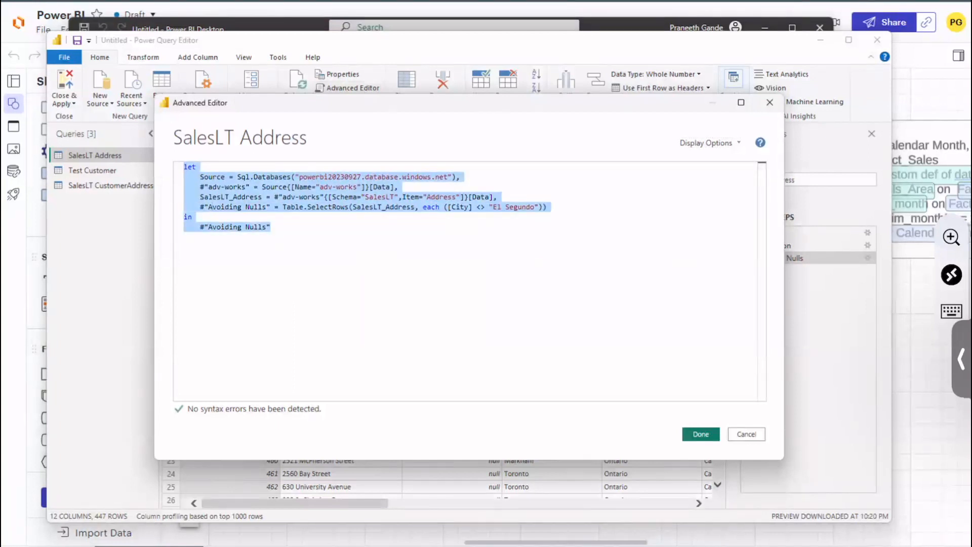
{"action": "right_click", "coordinate": [297, 194]}
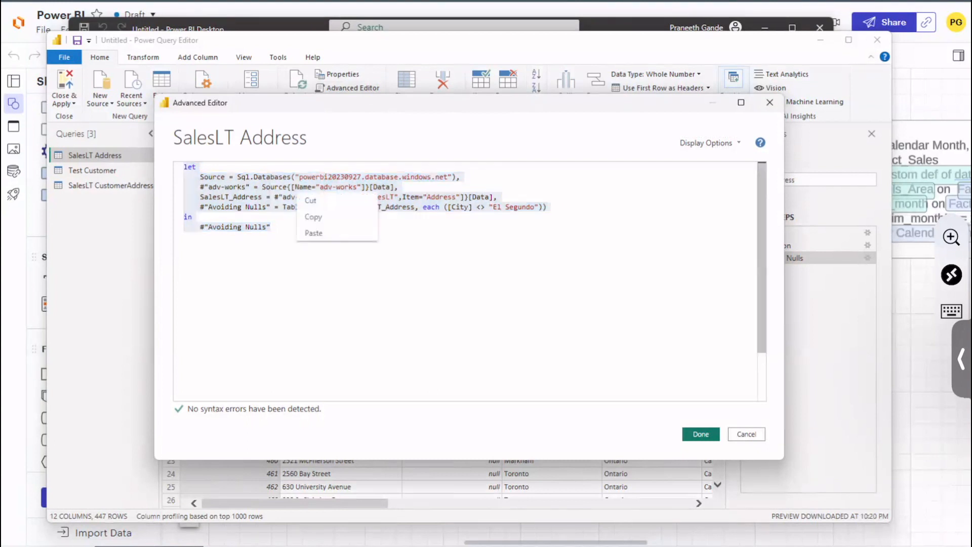
{"action": "left_click", "coordinate": [314, 217]}
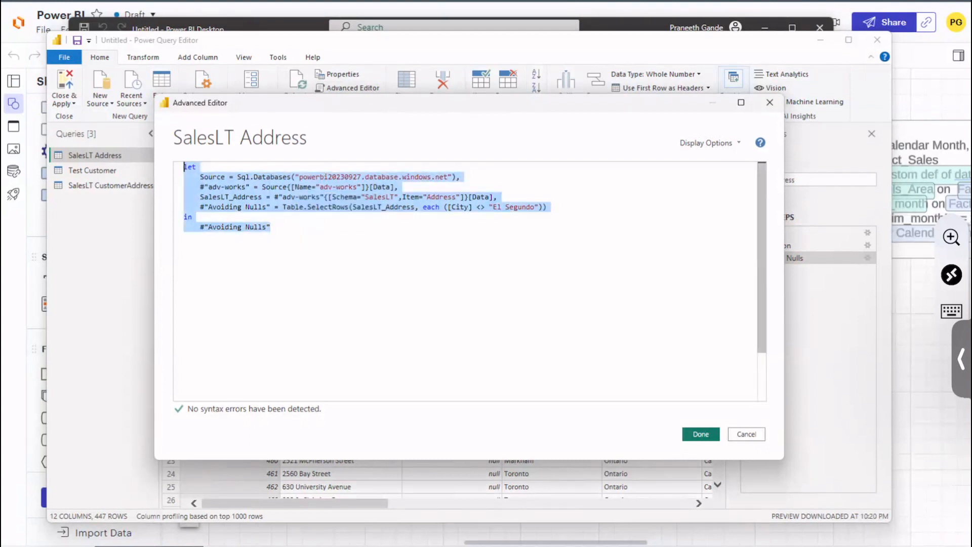
{"action": "left_click", "coordinate": [747, 435]}
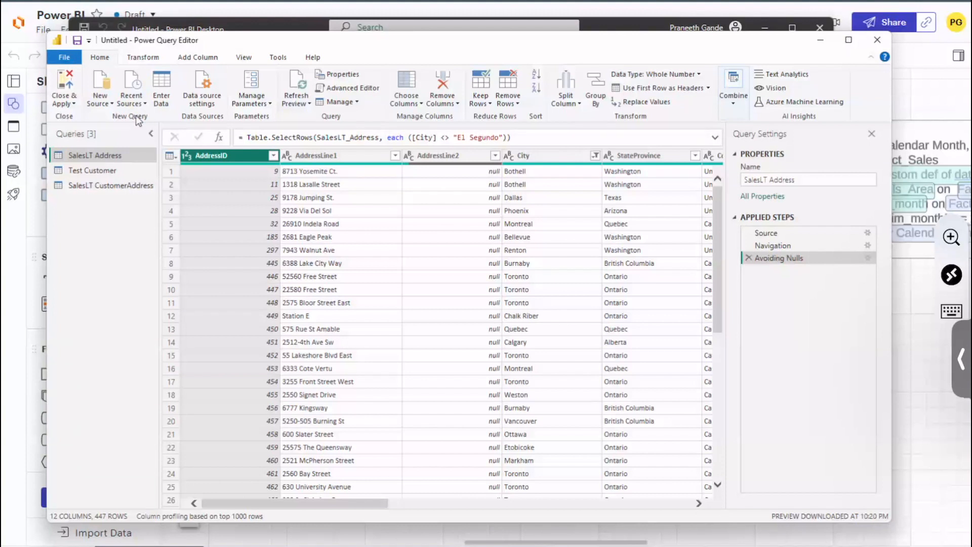
Step: Look through the ways to add a query, including manual table entry, recent and new sources, and the query list's options, without creating one
{"action": "left_click", "coordinate": [162, 95]}
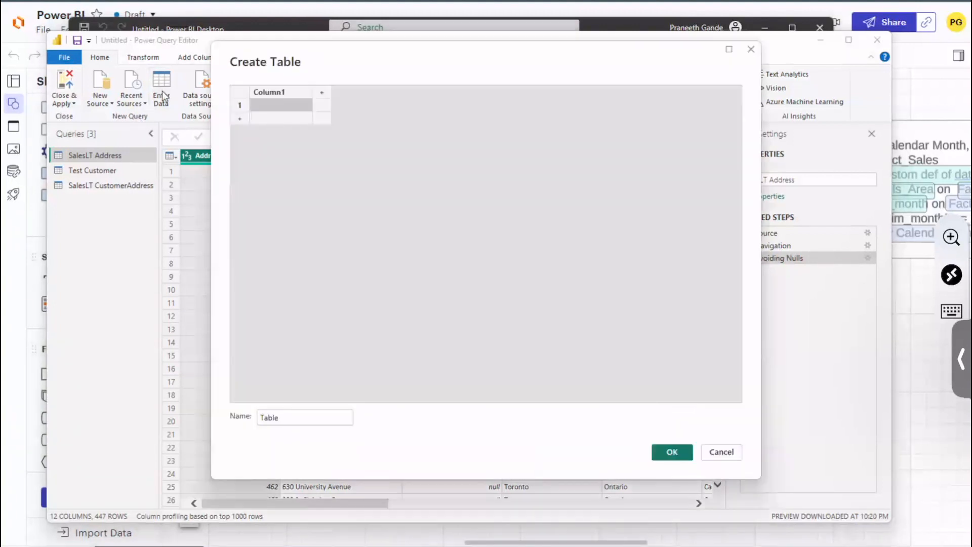
{"action": "left_click", "coordinate": [721, 452]}
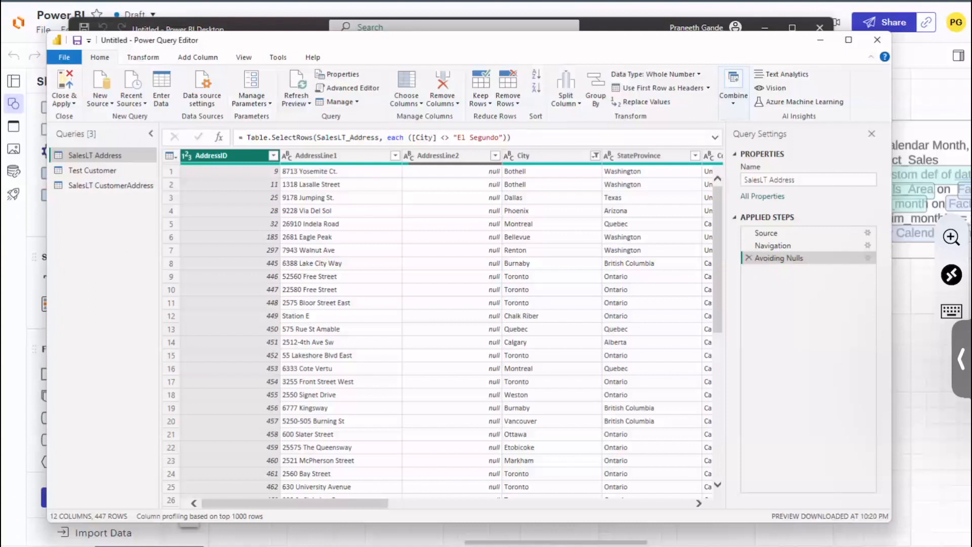
{"action": "left_click", "coordinate": [131, 99]}
{"action": "left_click", "coordinate": [132, 99]}
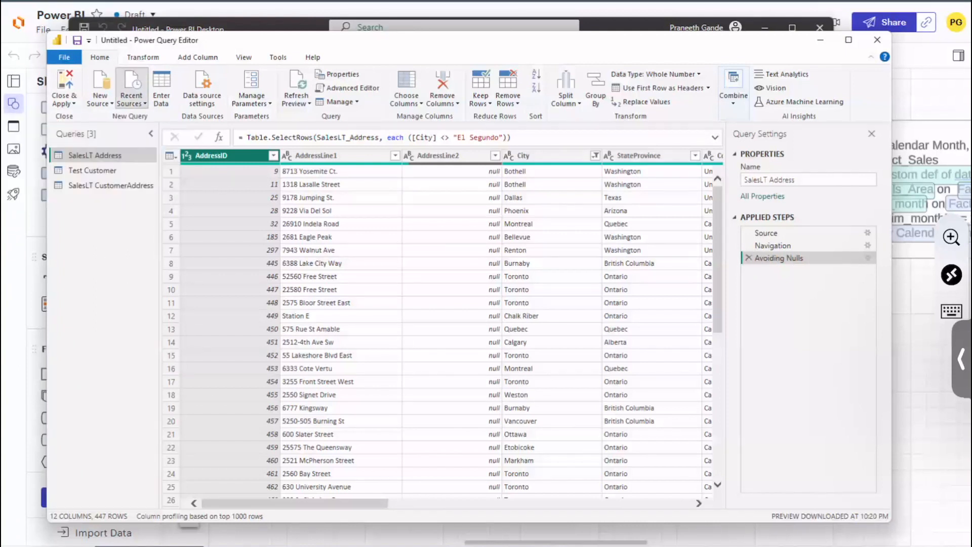
{"action": "left_click", "coordinate": [100, 99]}
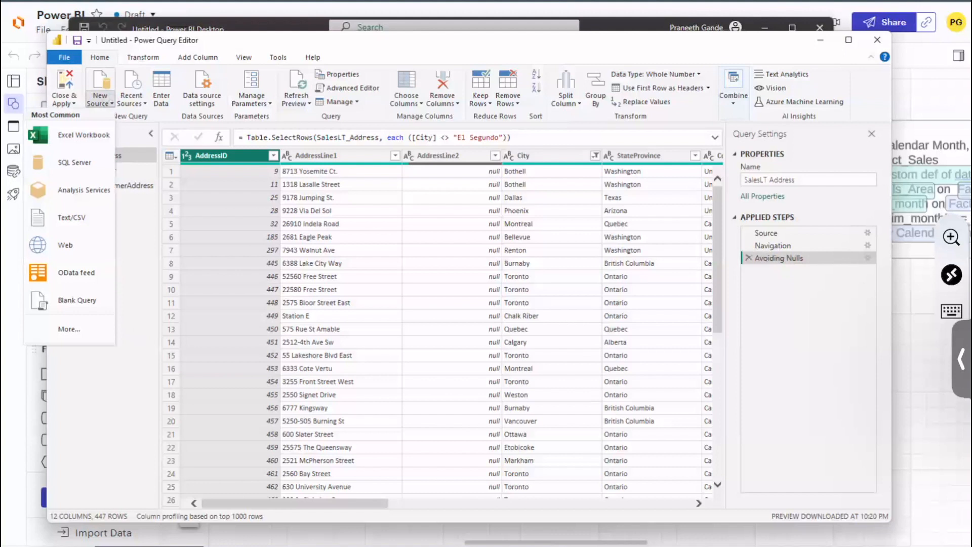
{"action": "left_click", "coordinate": [113, 392]}
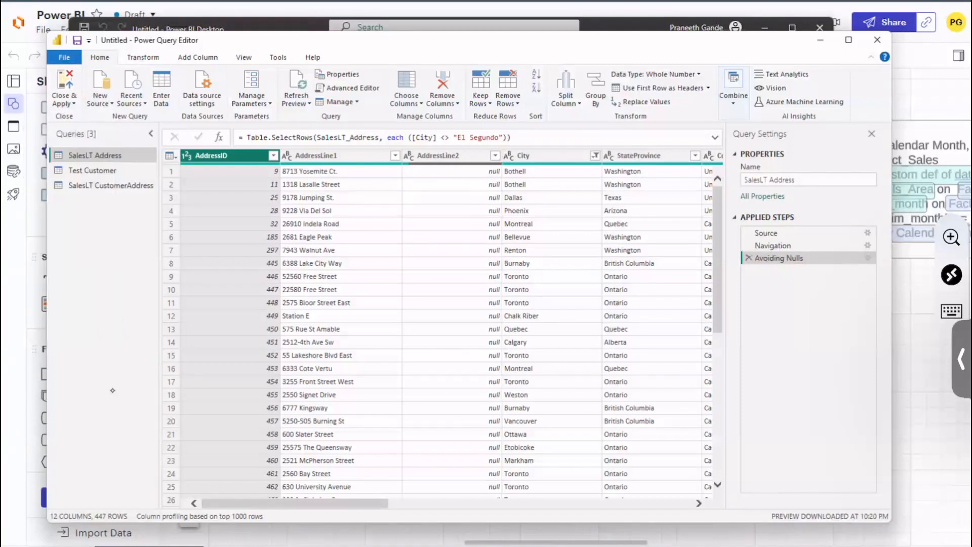
{"action": "right_click", "coordinate": [104, 281]}
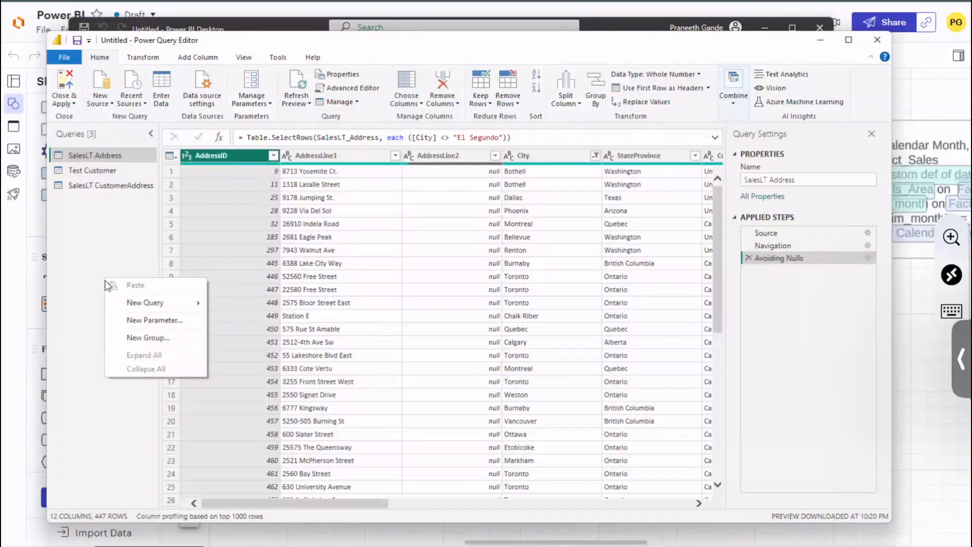
{"action": "left_click", "coordinate": [173, 305]}
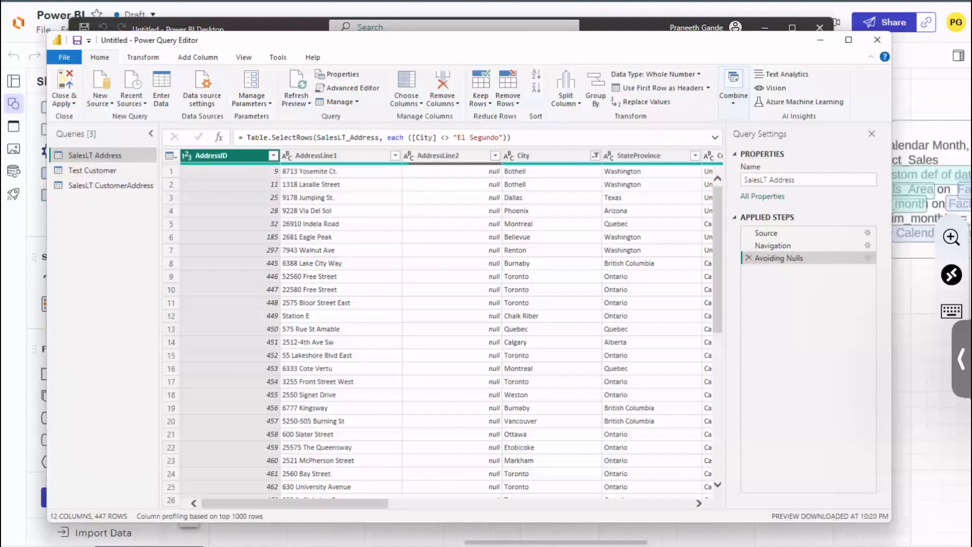
Step: Create a blank query, paste the copied SalesLT Address M code in as its formula, and convert the resulting text to a table
{"action": "right_click", "coordinate": [104, 350]}
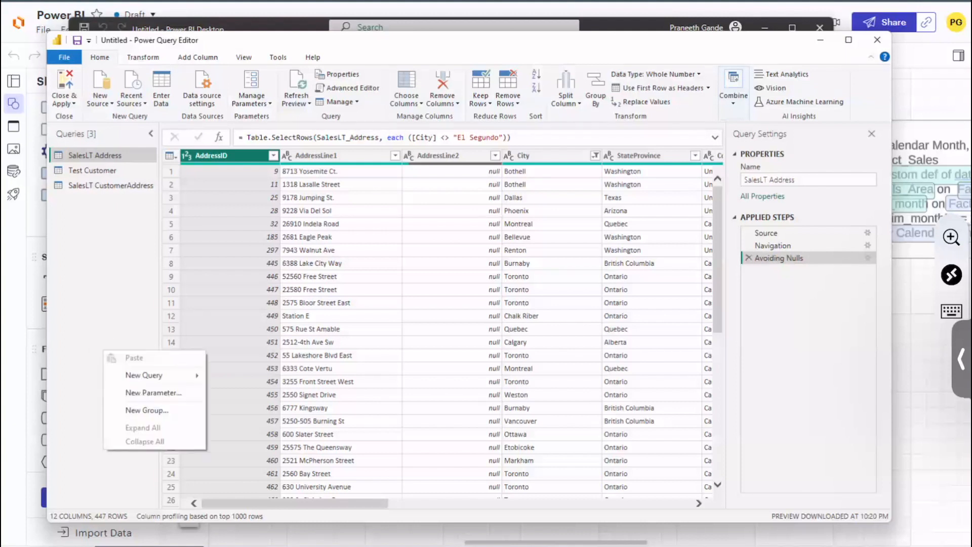
{"action": "mouse_move", "coordinate": [173, 377]}
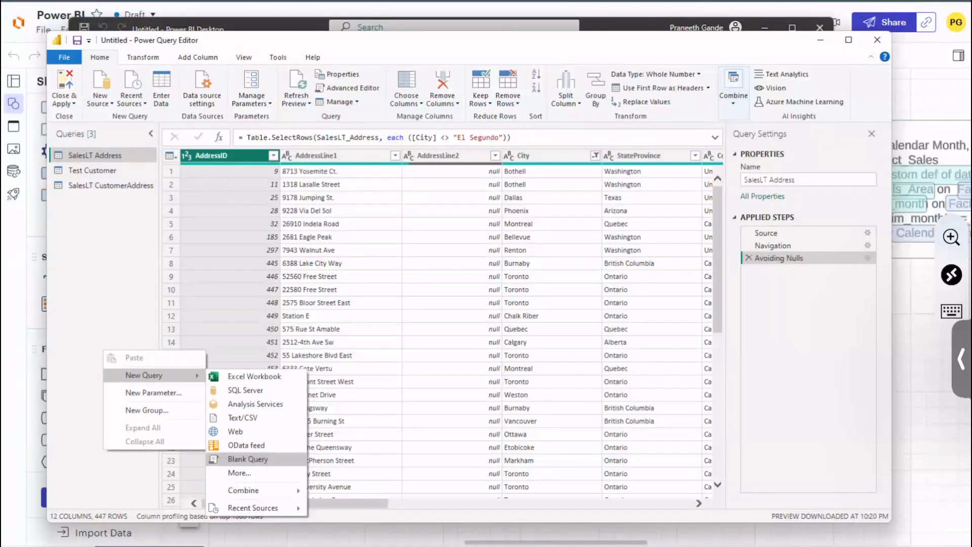
{"action": "left_click", "coordinate": [268, 462]}
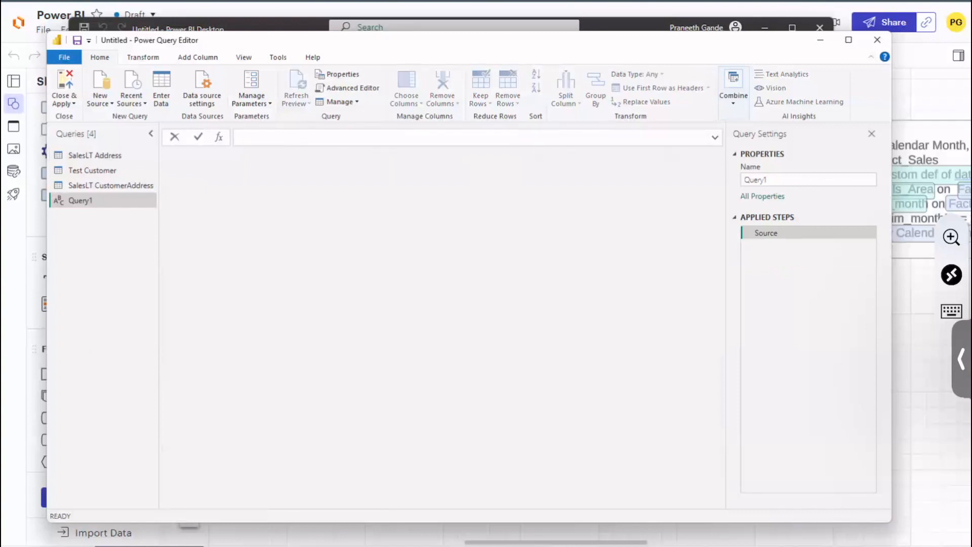
{"action": "type", "text": "#\"Avoiding Nulls\""}
{"action": "key", "text": "Return"}
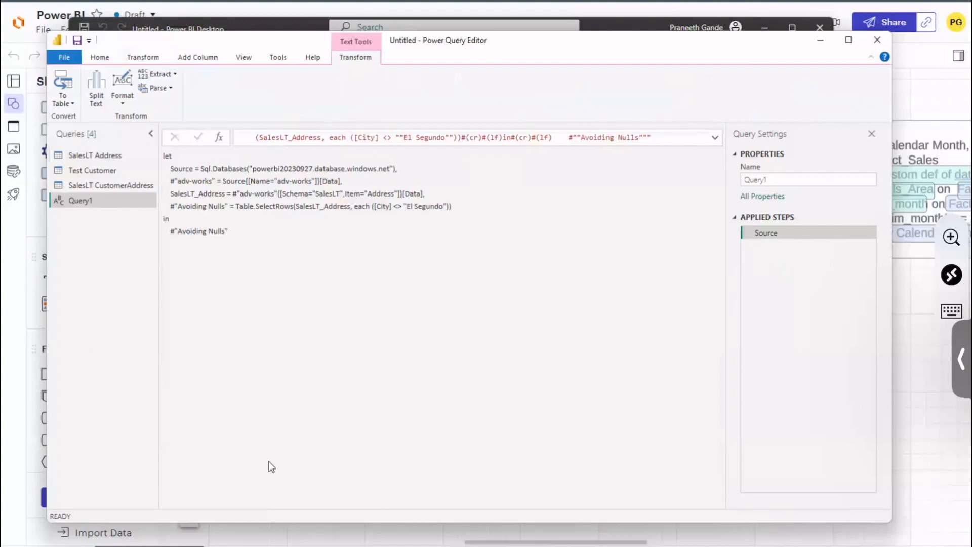
{"action": "left_click", "coordinate": [62, 99]}
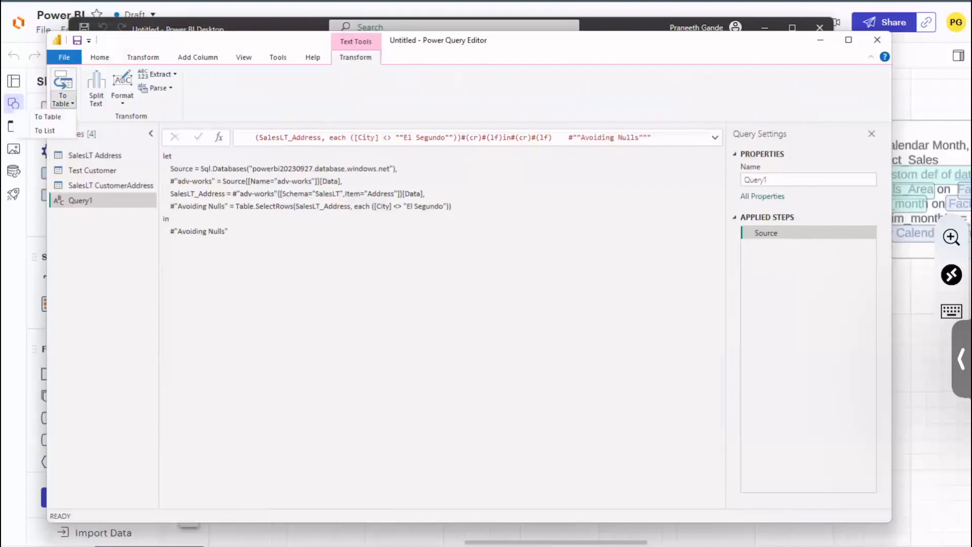
{"action": "left_click", "coordinate": [53, 118]}
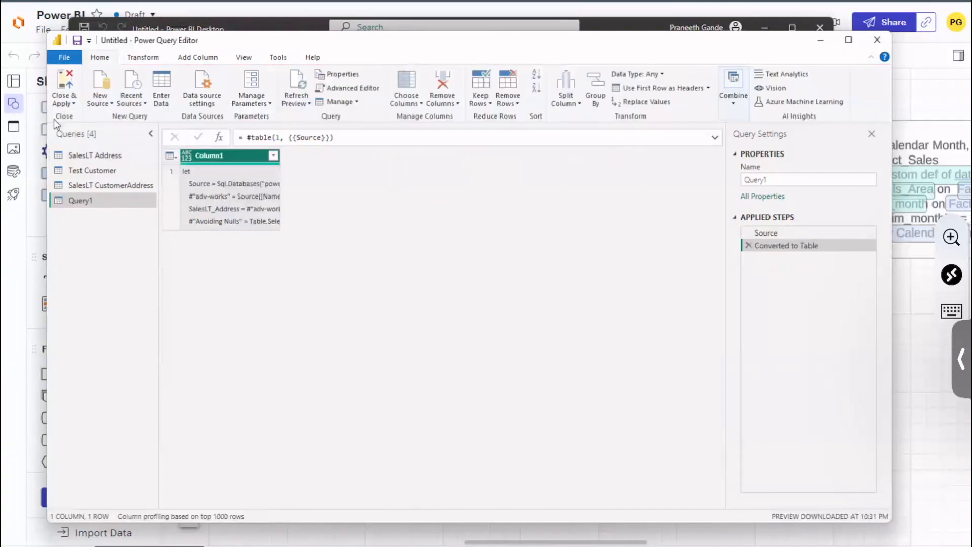
Step: Delete the blank-based query Query1 that holds the pasted code as text
{"action": "right_click", "coordinate": [103, 198]}
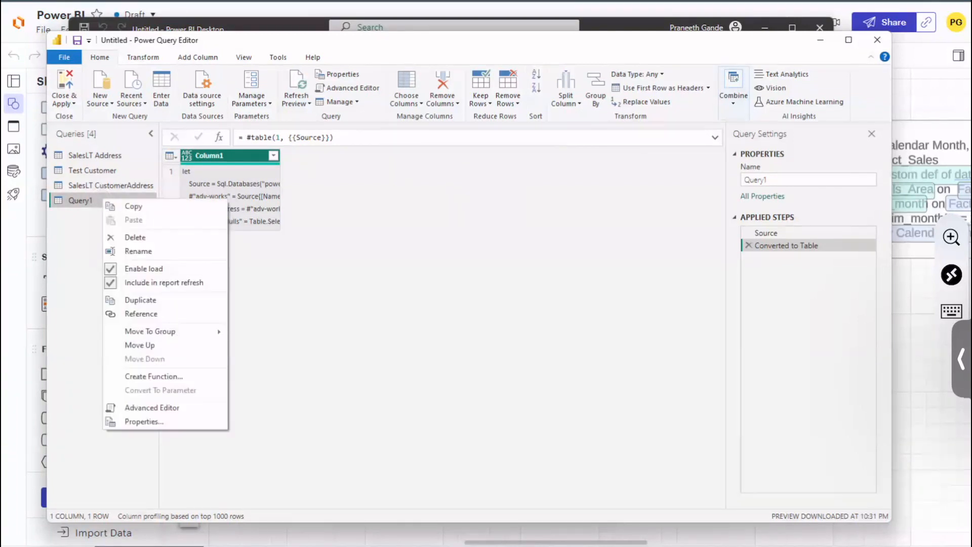
{"action": "left_click", "coordinate": [135, 237]}
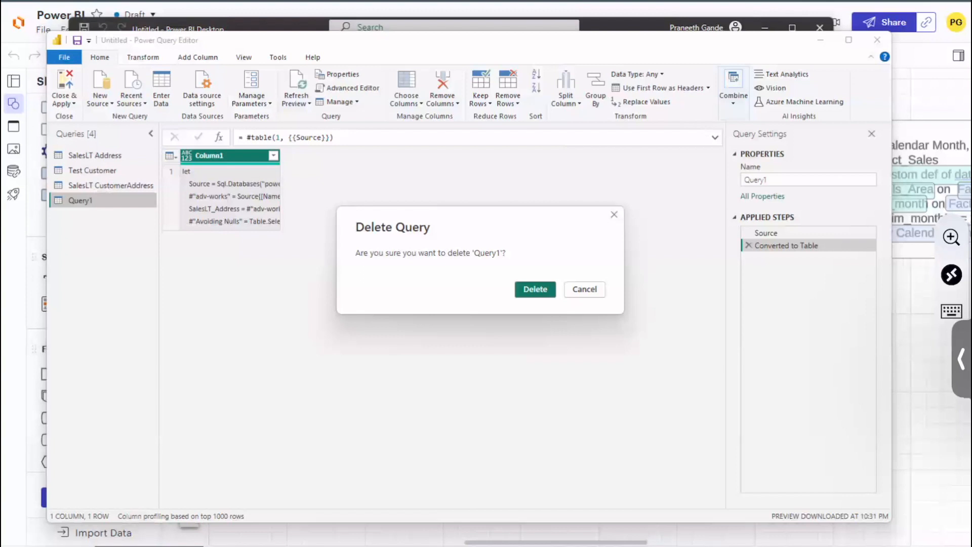
{"action": "left_click", "coordinate": [536, 290]}
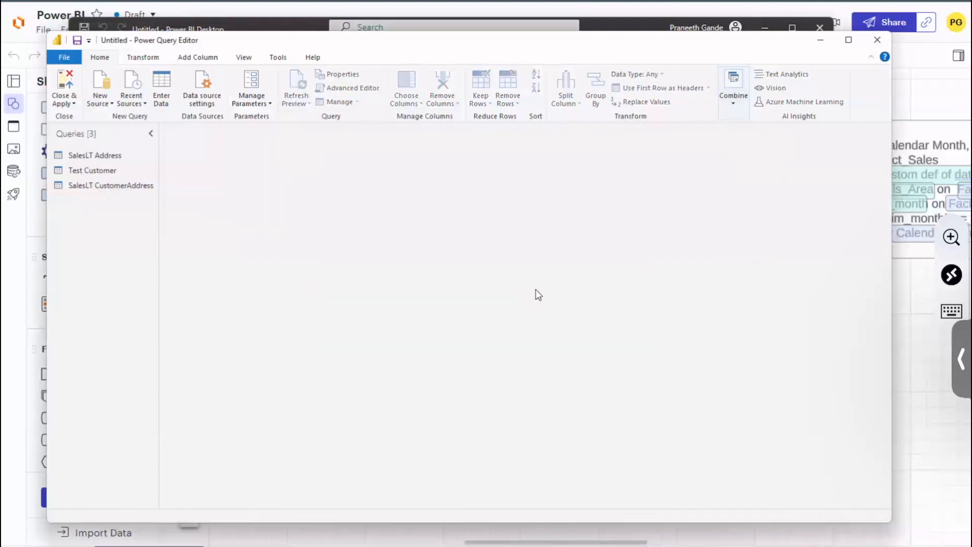
Step: Duplicate the Test Customer query
{"action": "left_click", "coordinate": [104, 170]}
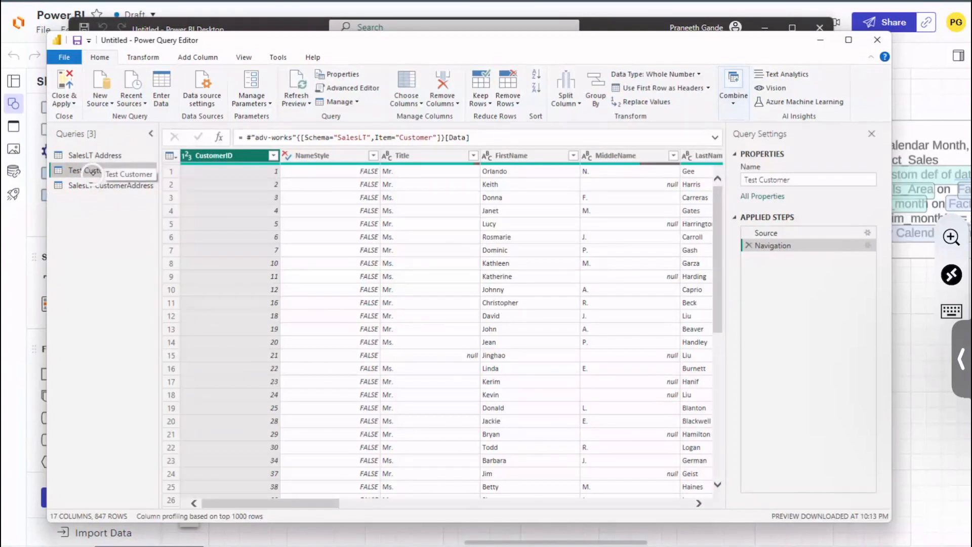
{"action": "right_click", "coordinate": [96, 174]}
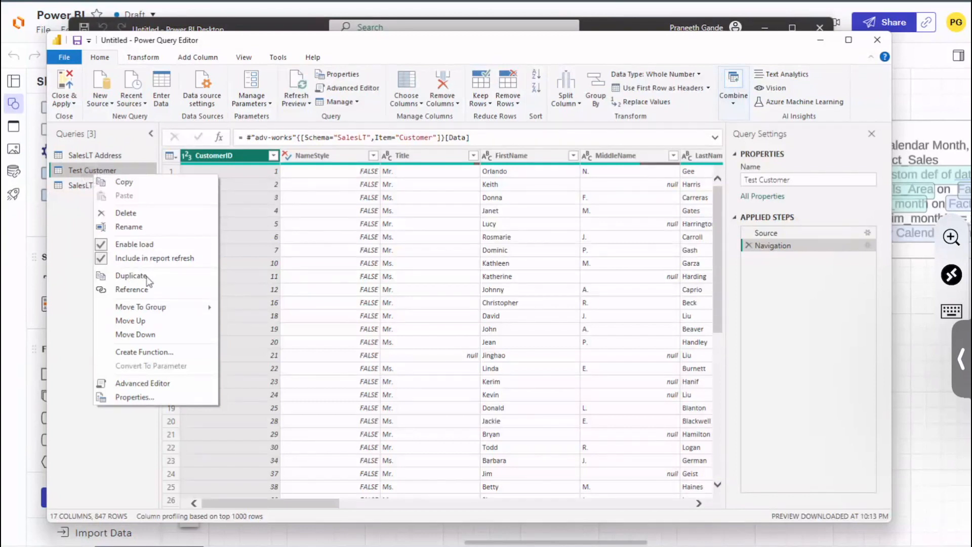
{"action": "left_click", "coordinate": [131, 276]}
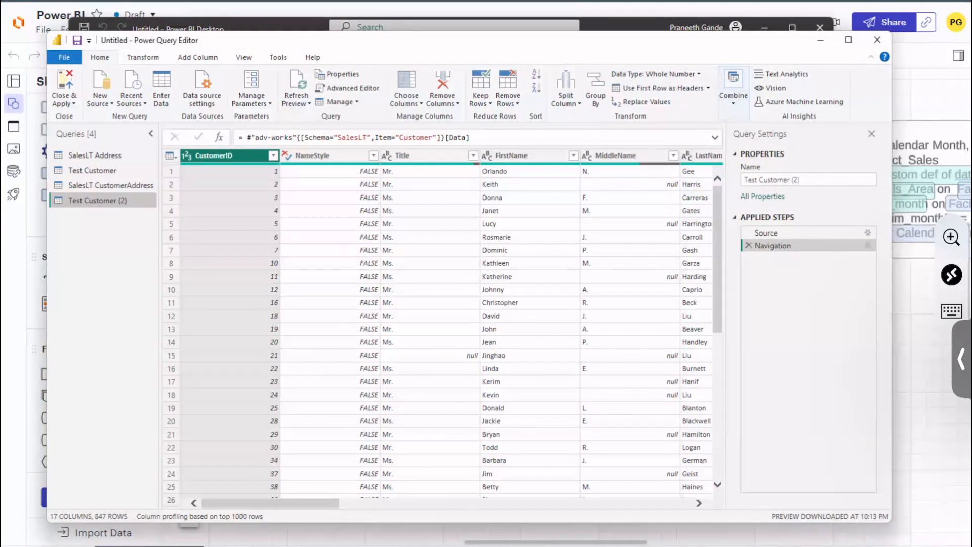
Step: Replace the entire M code of Test Customer (2) in the Advanced Editor with the copied SalesLT Address code and apply it
{"action": "left_click", "coordinate": [354, 88]}
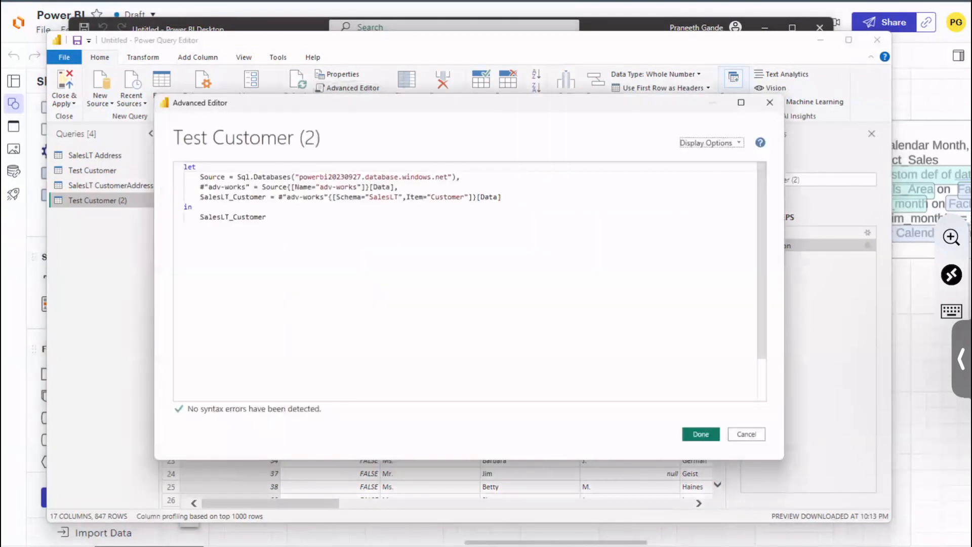
{"action": "left_click", "coordinate": [289, 243]}
{"action": "key", "text": "BackSpace"}
{"action": "key", "text": "BackSpace"}
{"action": "key", "text": "BackSpace"}
{"action": "key", "text": "BackSpace"}
{"action": "key", "text": "BackSpace"}
{"action": "key", "text": "BackSpace"}
{"action": "key", "text": "BackSpace"}
{"action": "key", "text": "BackSpace"}
{"action": "key", "text": "BackSpace"}
{"action": "key", "text": "BackSpace"}
{"action": "key", "text": "BackSpace"}
{"action": "key", "text": "BackSpace"}
{"action": "key", "text": "BackSpace"}
{"action": "key", "text": "BackSpace"}
{"action": "key", "text": "BackSpace"}
{"action": "key", "text": "BackSpace"}
{"action": "key", "text": "BackSpace"}
{"action": "key", "text": "BackSpace"}
{"action": "key", "text": "BackSpace"}
{"action": "key", "text": "BackSpace"}
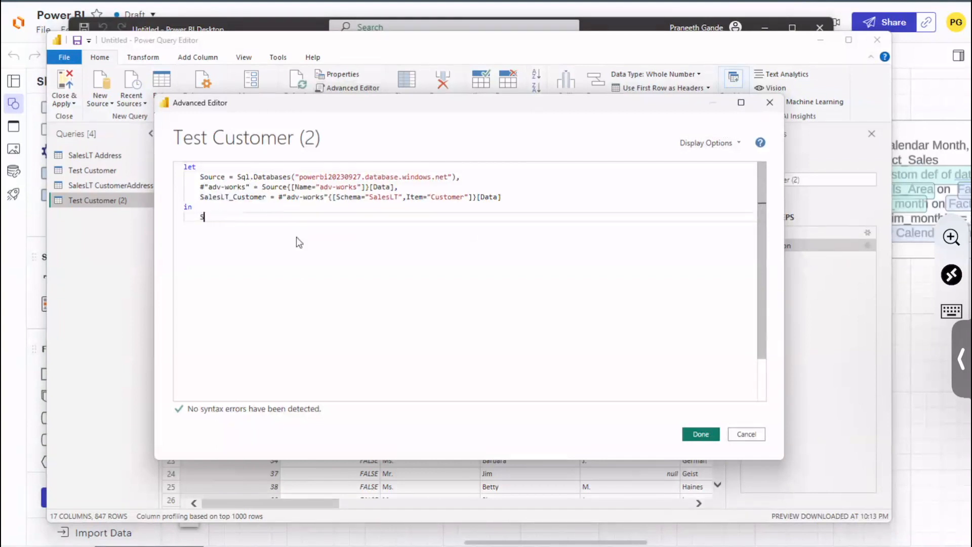
{"action": "key", "text": "BackSpace"}
{"action": "key", "text": "BackSpace"}
{"action": "key", "text": "BackSpace"}
{"action": "key", "text": "BackSpace"}
{"action": "key", "text": "BackSpace"}
{"action": "key", "text": "BackSpace"}
{"action": "key", "text": "BackSpace"}
{"action": "key", "text": "BackSpace"}
{"action": "key", "text": "BackSpace"}
{"action": "key", "text": "BackSpace"}
{"action": "key", "text": "BackSpace"}
{"action": "key", "text": "BackSpace"}
{"action": "key", "text": "BackSpace"}
{"action": "key", "text": "BackSpace"}
{"action": "key", "text": "BackSpace"}
{"action": "key", "text": "BackSpace"}
{"action": "key", "text": "BackSpace"}
{"action": "key", "text": "BackSpace"}
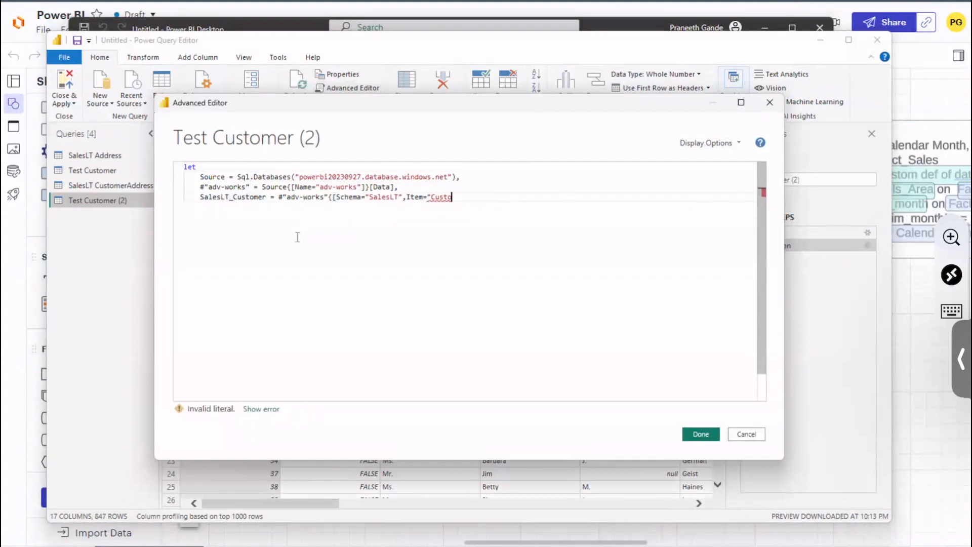
{"action": "key", "text": "BackSpace"}
{"action": "key", "text": "BackSpace"}
{"action": "key", "text": "BackSpace"}
{"action": "key", "text": "BackSpace"}
{"action": "key", "text": "BackSpace"}
{"action": "key", "text": "BackSpace"}
{"action": "key", "text": "BackSpace"}
{"action": "key", "text": "BackSpace"}
{"action": "key", "text": "BackSpace"}
{"action": "key", "text": "BackSpace"}
{"action": "key", "text": "BackSpace"}
{"action": "key", "text": "BackSpace"}
{"action": "key", "text": "BackSpace"}
{"action": "key", "text": "BackSpace"}
{"action": "key", "text": "BackSpace"}
{"action": "key", "text": "BackSpace"}
{"action": "key", "text": "BackSpace"}
{"action": "key", "text": "BackSpace"}
{"action": "key", "text": "BackSpace"}
{"action": "key", "text": "BackSpace"}
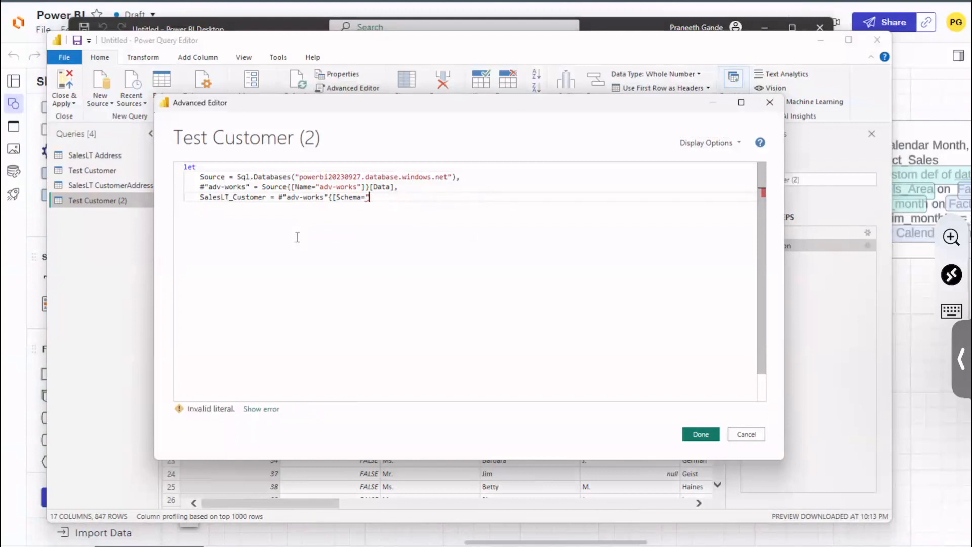
{"action": "key", "text": "BackSpace"}
{"action": "key", "text": "BackSpace"}
{"action": "key", "text": "BackSpace"}
{"action": "key", "text": "BackSpace"}
{"action": "key", "text": "BackSpace"}
{"action": "key", "text": "BackSpace"}
{"action": "key", "text": "BackSpace"}
{"action": "key", "text": "BackSpace"}
{"action": "key", "text": "BackSpace"}
{"action": "key", "text": "BackSpace"}
{"action": "key", "text": "BackSpace"}
{"action": "key", "text": "BackSpace"}
{"action": "key", "text": "BackSpace"}
{"action": "key", "text": "BackSpace"}
{"action": "key", "text": "BackSpace"}
{"action": "key", "text": "BackSpace"}
{"action": "key", "text": "BackSpace"}
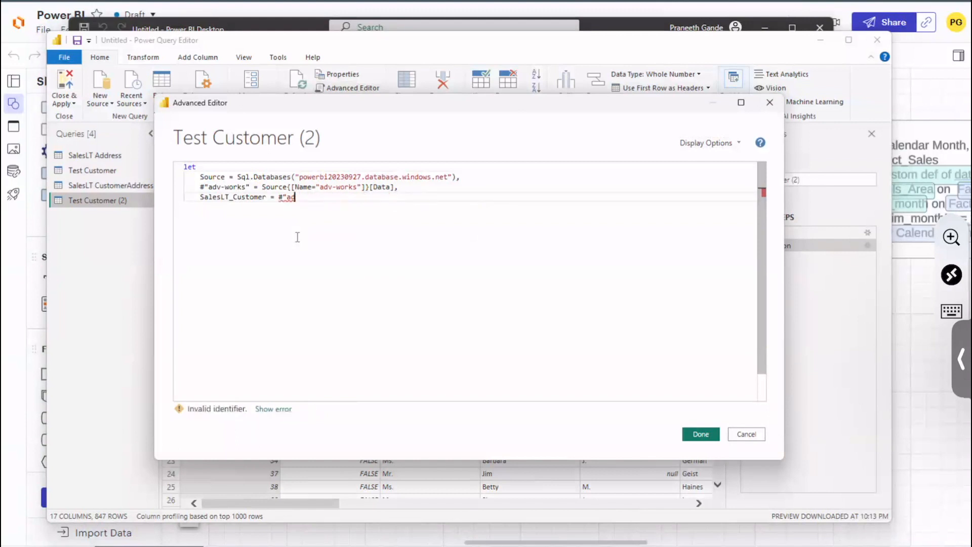
{"action": "key", "text": "BackSpace"}
{"action": "key", "text": "BackSpace"}
{"action": "key", "text": "BackSpace"}
{"action": "key", "text": "BackSpace"}
{"action": "key", "text": "BackSpace"}
{"action": "key", "text": "BackSpace"}
{"action": "key", "text": "BackSpace"}
{"action": "key", "text": "BackSpace"}
{"action": "key", "text": "BackSpace"}
{"action": "key", "text": "BackSpace"}
{"action": "key", "text": "BackSpace"}
{"action": "key", "text": "BackSpace"}
{"action": "key", "text": "BackSpace"}
{"action": "key", "text": "BackSpace"}
{"action": "key", "text": "BackSpace"}
{"action": "key", "text": "BackSpace"}
{"action": "key", "text": "BackSpace"}
{"action": "key", "text": "BackSpace"}
{"action": "key", "text": "BackSpace"}
{"action": "key", "text": "BackSpace"}
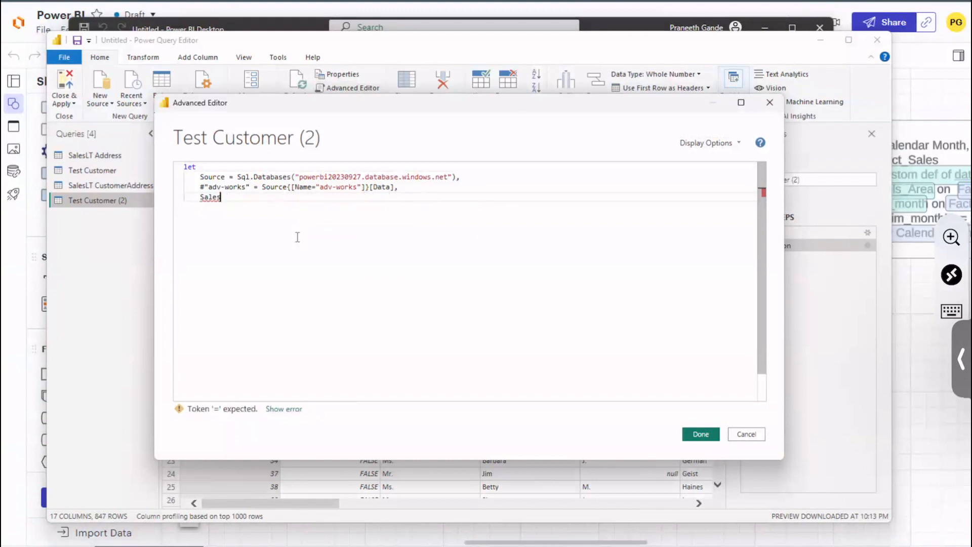
{"action": "key", "text": "BackSpace"}
{"action": "key", "text": "BackSpace"}
{"action": "key", "text": "BackSpace"}
{"action": "key", "text": "BackSpace"}
{"action": "key", "text": "BackSpace"}
{"action": "key", "text": "BackSpace"}
{"action": "key", "text": "BackSpace"}
{"action": "key", "text": "BackSpace"}
{"action": "key", "text": "BackSpace"}
{"action": "key", "text": "BackSpace"}
{"action": "key", "text": "BackSpace"}
{"action": "key", "text": "BackSpace"}
{"action": "key", "text": "BackSpace"}
{"action": "key", "text": "BackSpace"}
{"action": "key", "text": "BackSpace"}
{"action": "key", "text": "BackSpace"}
{"action": "key", "text": "BackSpace"}
{"action": "key", "text": "BackSpace"}
{"action": "key", "text": "BackSpace"}
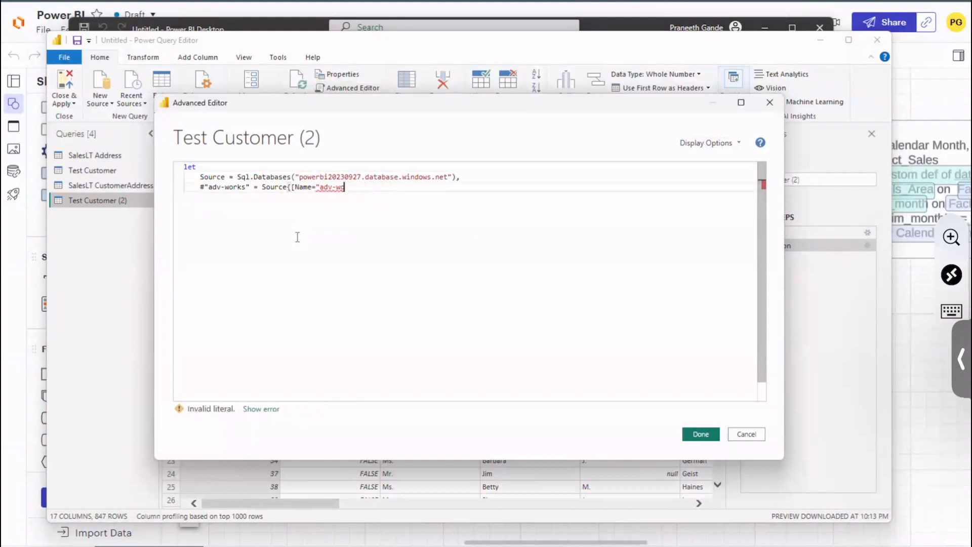
{"action": "key", "text": "BackSpace"}
{"action": "key", "text": "BackSpace"}
{"action": "key", "text": "BackSpace"}
{"action": "key", "text": "BackSpace"}
{"action": "key", "text": "BackSpace"}
{"action": "key", "text": "BackSpace"}
{"action": "key", "text": "BackSpace"}
{"action": "key", "text": "BackSpace"}
{"action": "key", "text": "BackSpace"}
{"action": "key", "text": "BackSpace"}
{"action": "key", "text": "BackSpace"}
{"action": "key", "text": "BackSpace"}
{"action": "key", "text": "BackSpace"}
{"action": "key", "text": "BackSpace"}
{"action": "key", "text": "BackSpace"}
{"action": "key", "text": "BackSpace"}
{"action": "key", "text": "BackSpace"}
{"action": "key", "text": "BackSpace"}
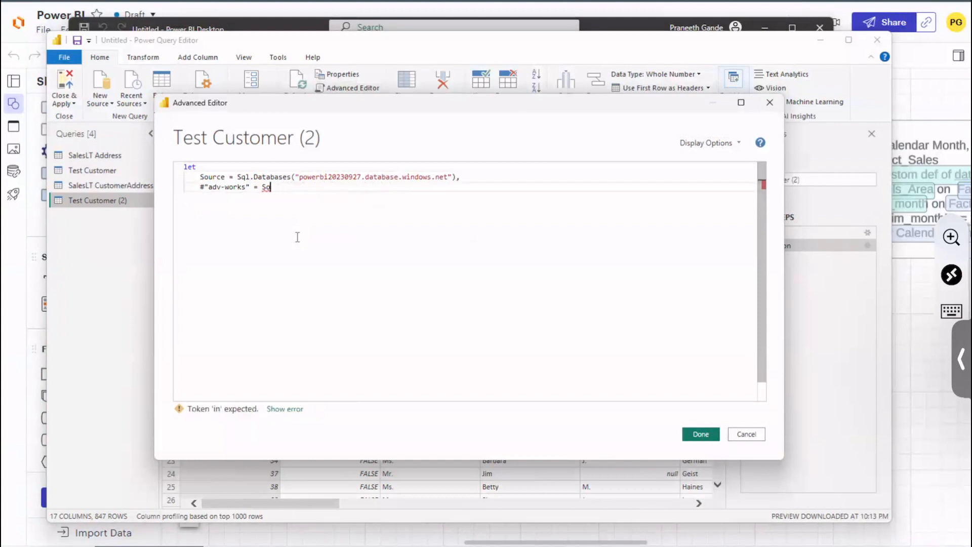
{"action": "key", "text": "BackSpace"}
{"action": "key", "text": "BackSpace"}
{"action": "key", "text": "BackSpace"}
{"action": "key", "text": "BackSpace"}
{"action": "key", "text": "BackSpace"}
{"action": "key", "text": "BackSpace"}
{"action": "key", "text": "BackSpace"}
{"action": "key", "text": "BackSpace"}
{"action": "key", "text": "BackSpace"}
{"action": "key", "text": "BackSpace"}
{"action": "key", "text": "BackSpace"}
{"action": "key", "text": "BackSpace"}
{"action": "key", "text": "BackSpace"}
{"action": "key", "text": "BackSpace"}
{"action": "key", "text": "BackSpace"}
{"action": "key", "text": "BackSpace"}
{"action": "key", "text": "BackSpace"}
{"action": "key", "text": "BackSpace"}
{"action": "key", "text": "BackSpace"}
{"action": "key", "text": "BackSpace"}
{"action": "key", "text": "BackSpace"}
{"action": "key", "text": "BackSpace"}
{"action": "key", "text": "BackSpace"}
{"action": "key", "text": "BackSpace"}
{"action": "key", "text": "BackSpace"}
{"action": "key", "text": "BackSpace"}
{"action": "key", "text": "BackSpace"}
{"action": "key", "text": "BackSpace"}
{"action": "key", "text": "BackSpace"}
{"action": "key", "text": "BackSpace"}
{"action": "key", "text": "BackSpace"}
{"action": "key", "text": "BackSpace"}
{"action": "key", "text": "BackSpace"}
{"action": "key", "text": "BackSpace"}
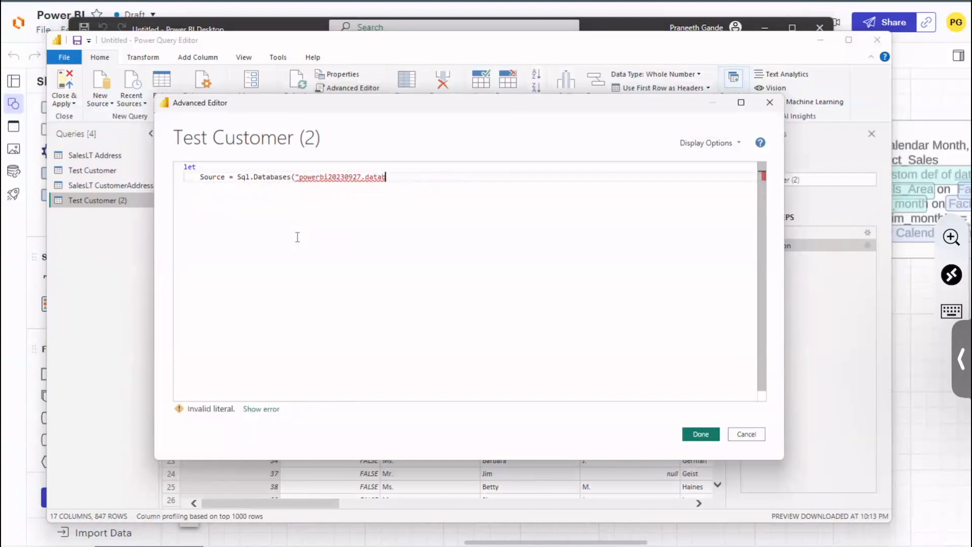
{"action": "key", "text": "ctrl+a"}
{"action": "key", "text": "BackSpace"}
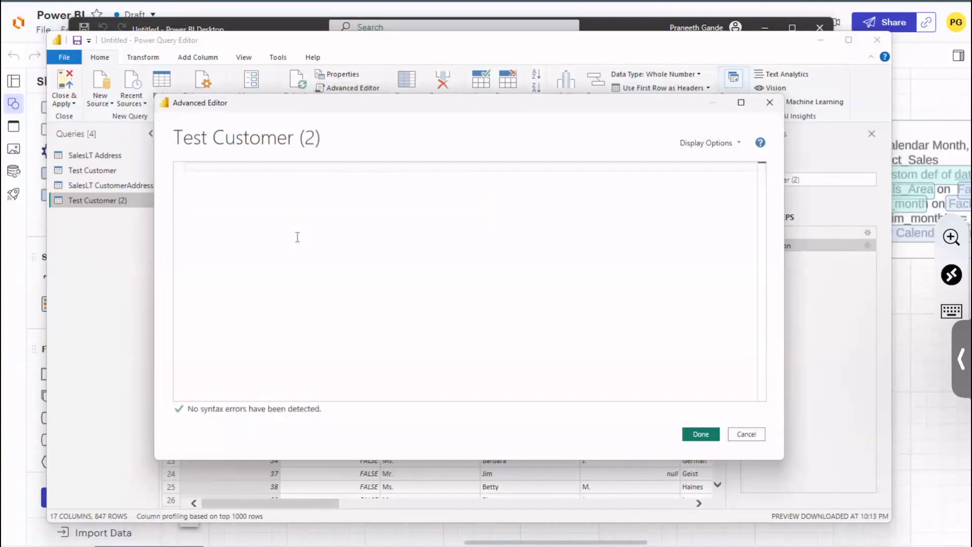
{"action": "type", "text": "let     Source = Sql.Databases(\"powerbi20230927.database.windows.net\"),     #\"adv-works\" = Source{[Name=\"adv-works\"]}[Data],     SalesLT_Address = #\"adv-works\"{[Schema=\"SalesLT\",Item=\"Address\"]}[Data],     #\"Avoiding Nulls\" = Table.SelectRows(SalesLT_Address, each ([City] <> \"El Segundo\")) in     #\"Avoiding Nulls\""}
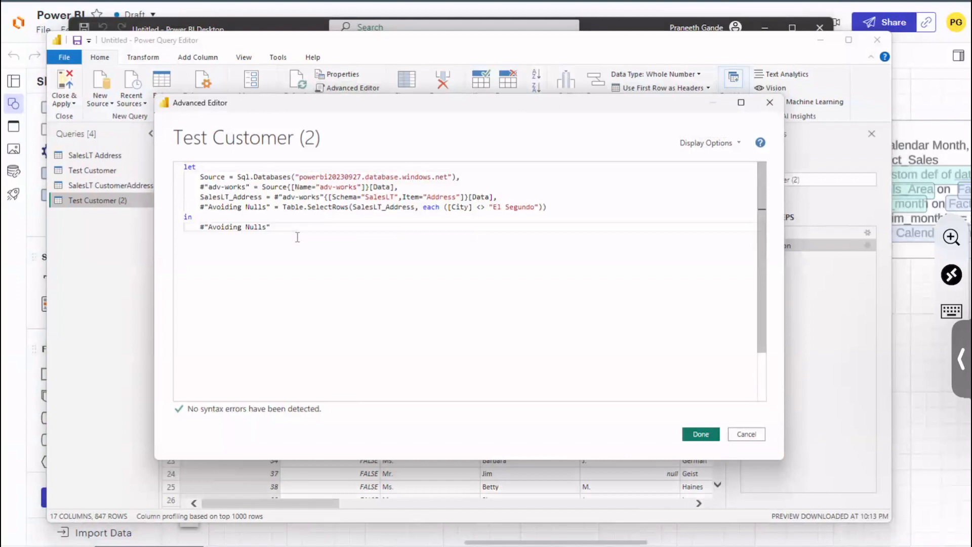
{"action": "left_click", "coordinate": [411, 197]}
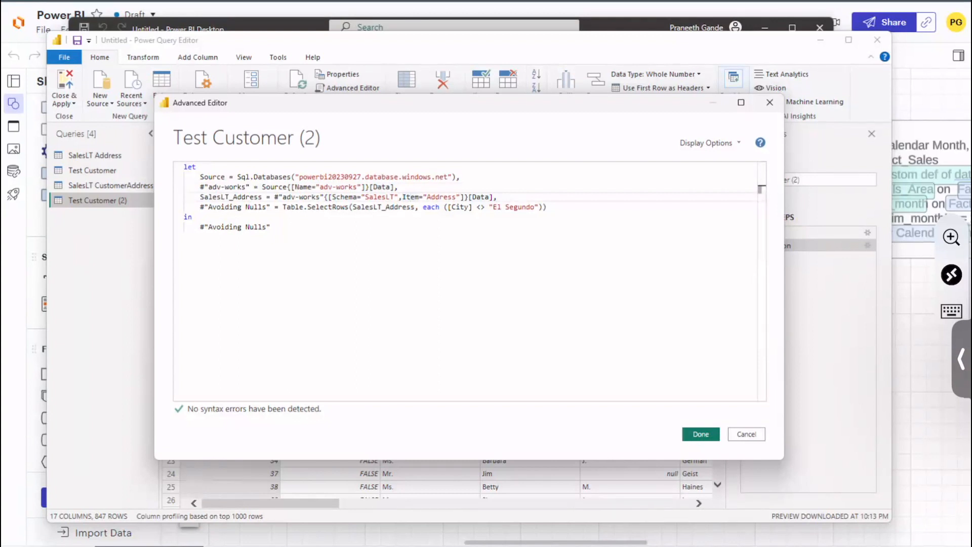
{"action": "left_click", "coordinate": [701, 434]}
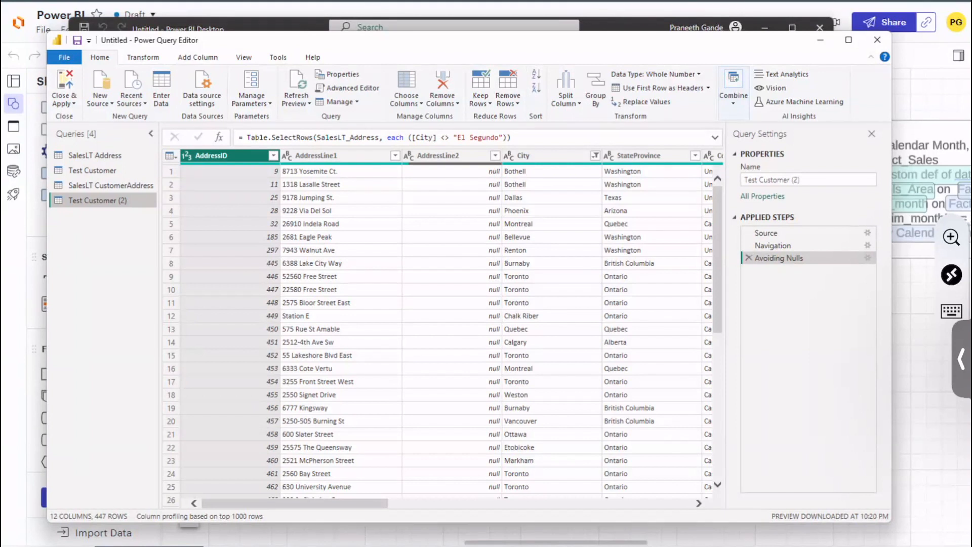
Step: Start splitting the AddressLine1 column by delimiter, expand the advanced options, and check the quote character choices without changing them
{"action": "left_click", "coordinate": [341, 156]}
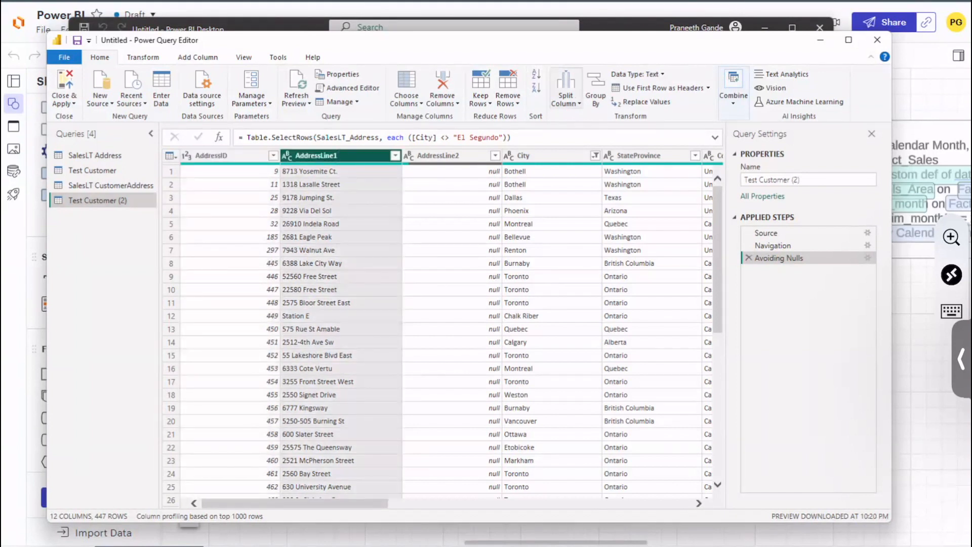
{"action": "left_click", "coordinate": [566, 96]}
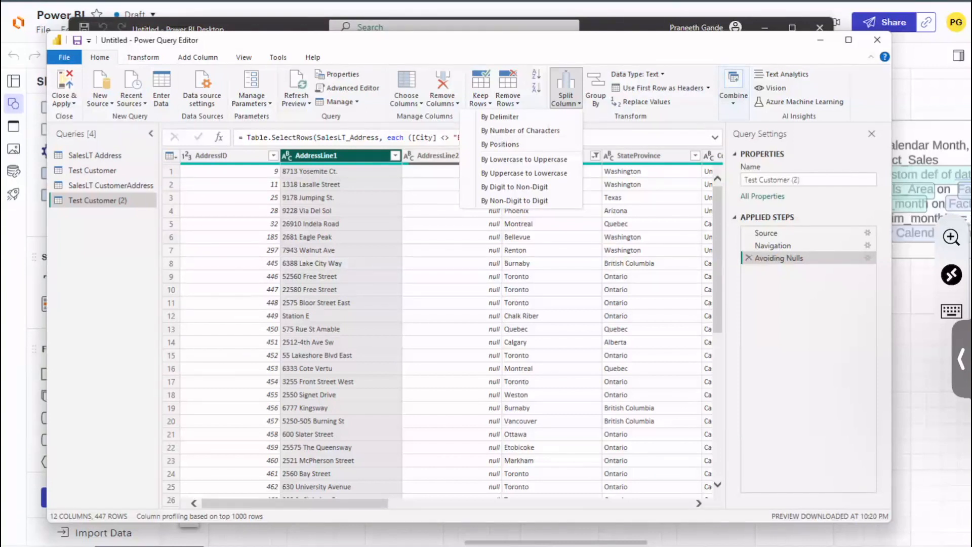
{"action": "left_click", "coordinate": [510, 118]}
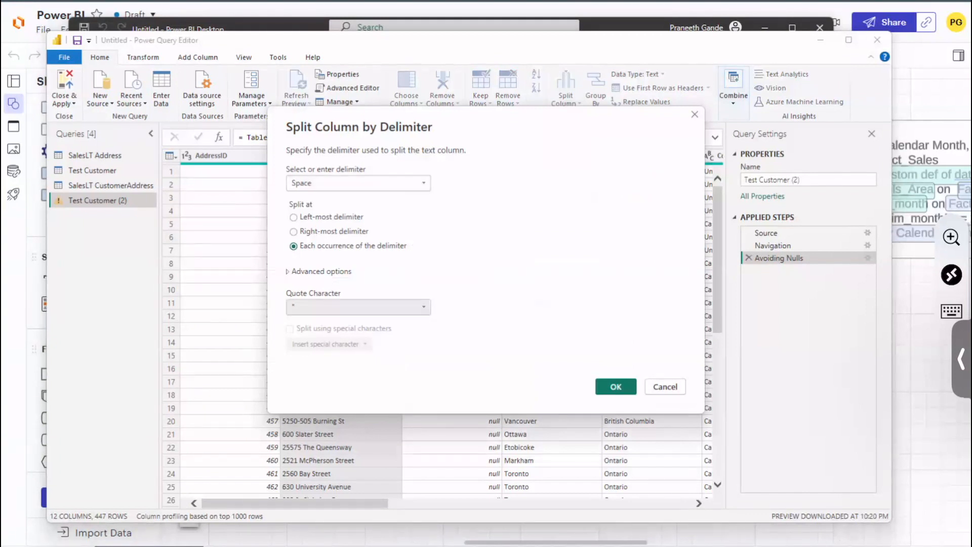
{"action": "left_click", "coordinate": [358, 307]}
{"action": "left_click", "coordinate": [357, 307]}
{"action": "left_click", "coordinate": [358, 307]}
{"action": "left_click", "coordinate": [298, 322]}
{"action": "left_click", "coordinate": [358, 307]}
{"action": "left_click", "coordinate": [303, 333]}
{"action": "left_click", "coordinate": [320, 272]}
{"action": "left_click", "coordinate": [320, 271]}
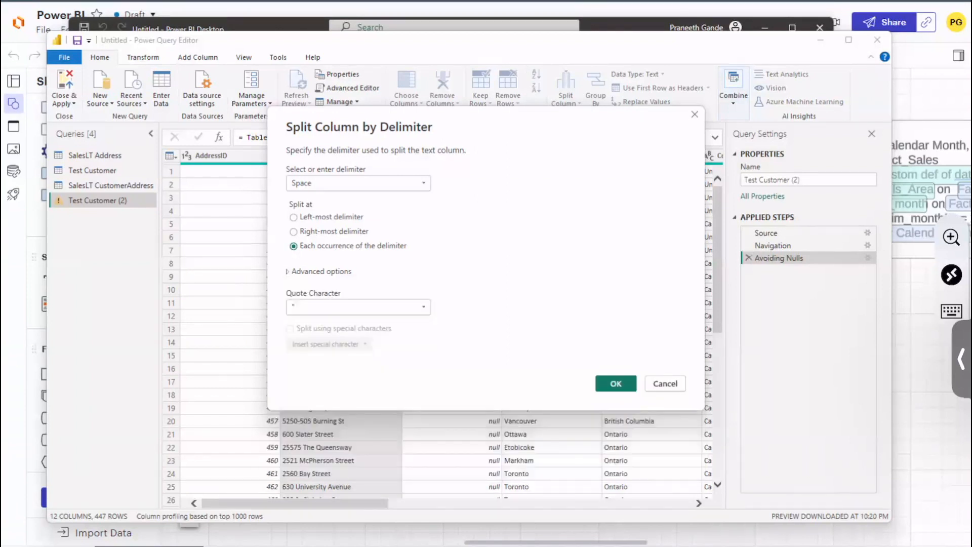
{"action": "left_click", "coordinate": [320, 272]}
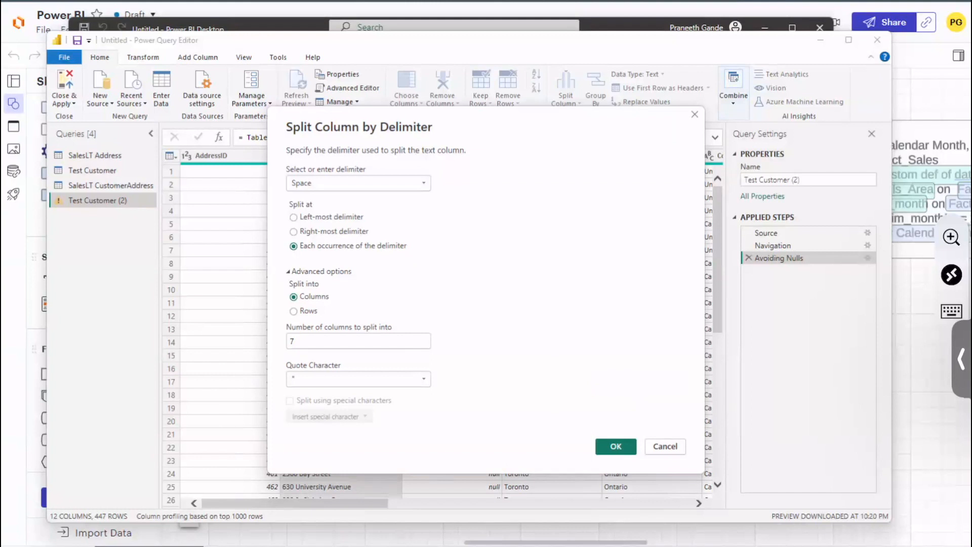
{"action": "left_click", "coordinate": [358, 379]}
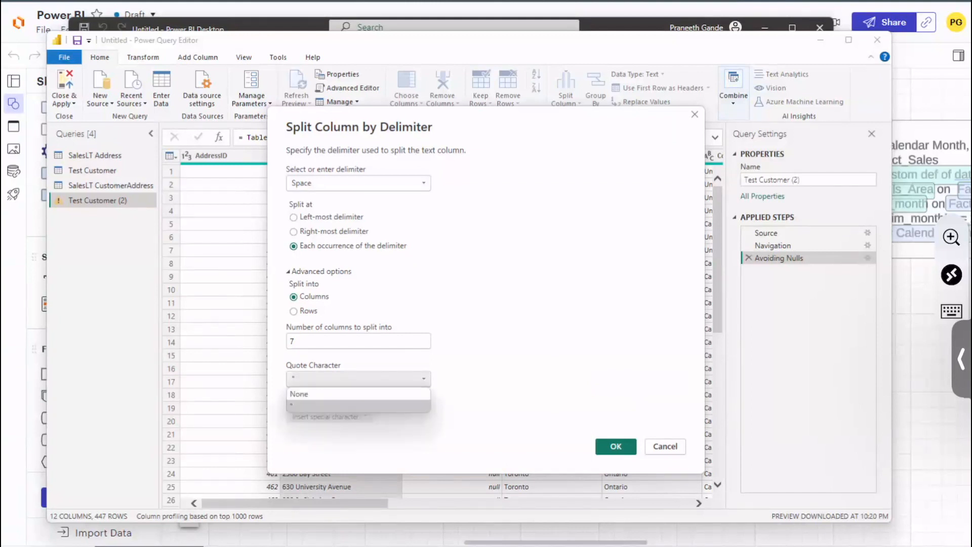
{"action": "left_click", "coordinate": [359, 379]}
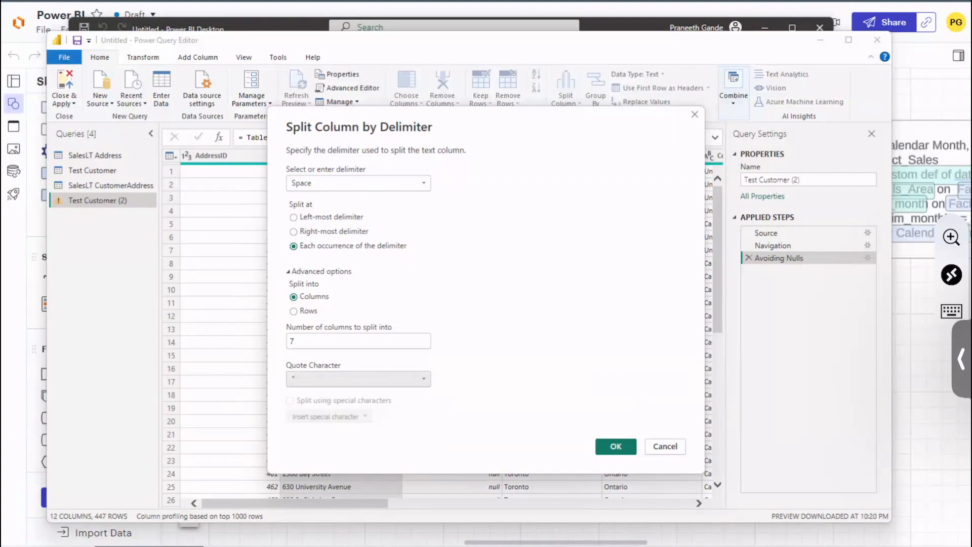
Step: Try the custom and semicolon delimiter options for the AddressLine1 split
{"action": "left_click", "coordinate": [359, 183]}
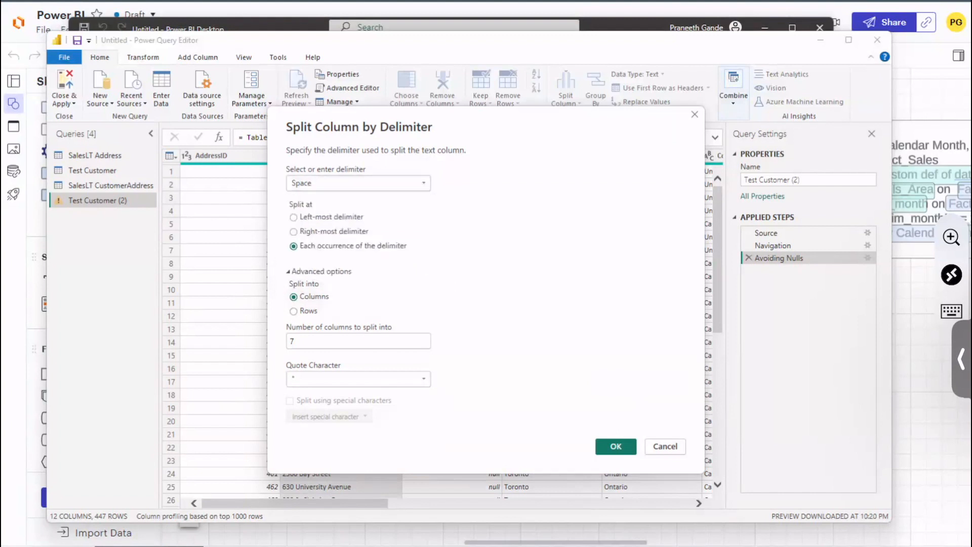
{"action": "left_click", "coordinate": [358, 184]}
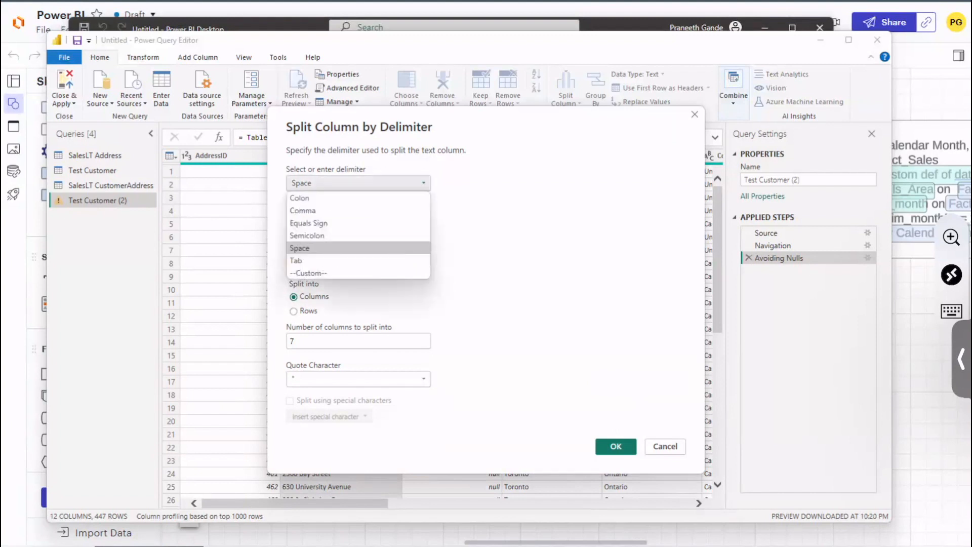
{"action": "left_click", "coordinate": [308, 273]}
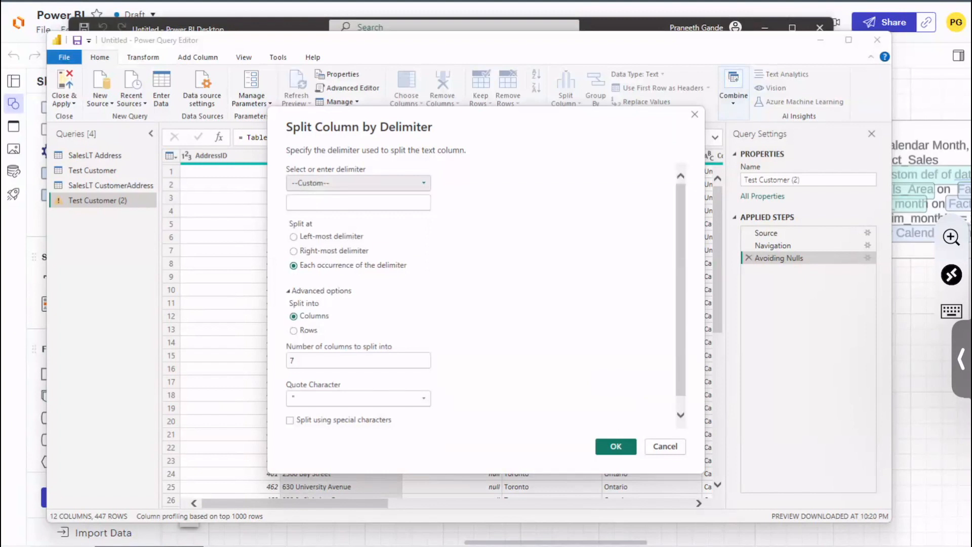
{"action": "left_click", "coordinate": [359, 183]}
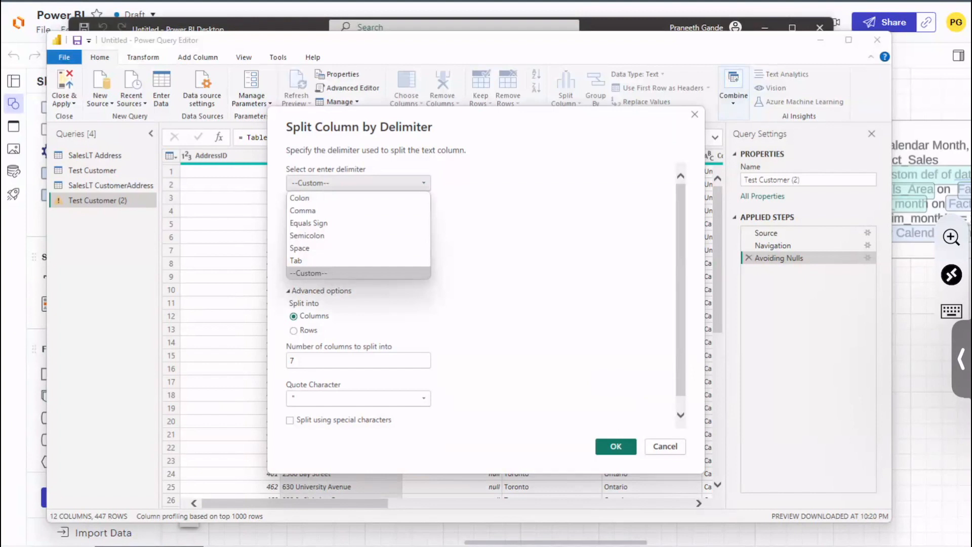
{"action": "left_click", "coordinate": [307, 236]}
{"action": "left_click", "coordinate": [359, 183]}
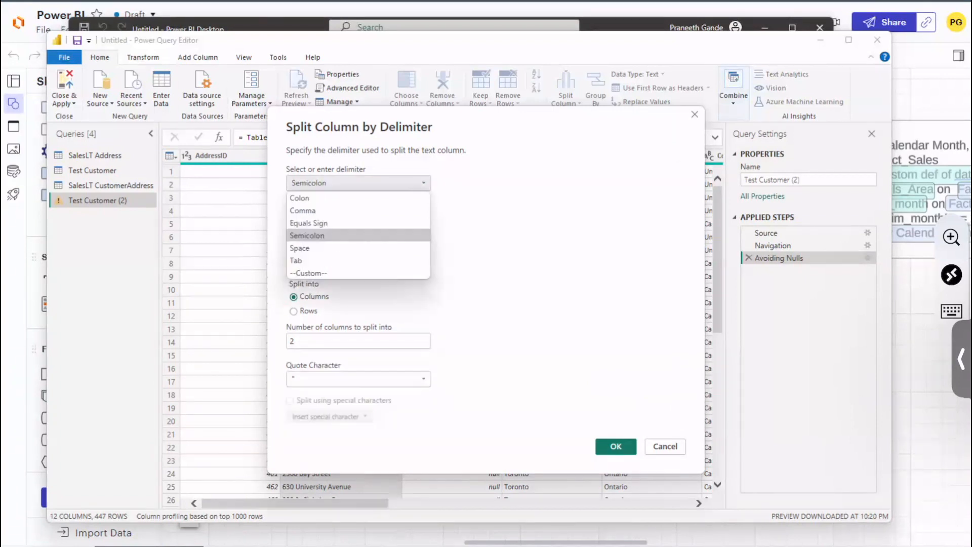
{"action": "left_click", "coordinate": [359, 184]}
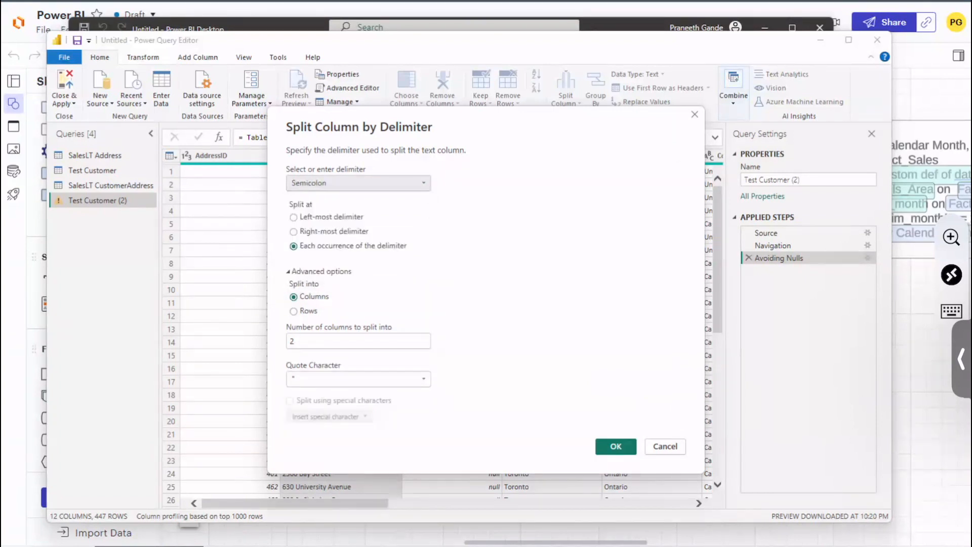
Step: Set the delimiter to Space and split AddressLine1 at each occurrence into 7 columns
{"action": "left_click", "coordinate": [359, 183]}
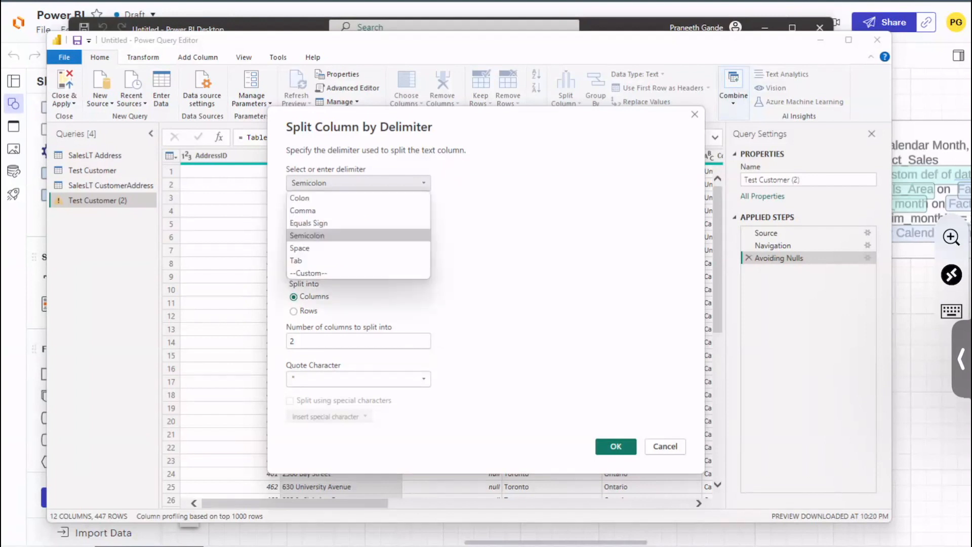
{"action": "left_click", "coordinate": [313, 248]}
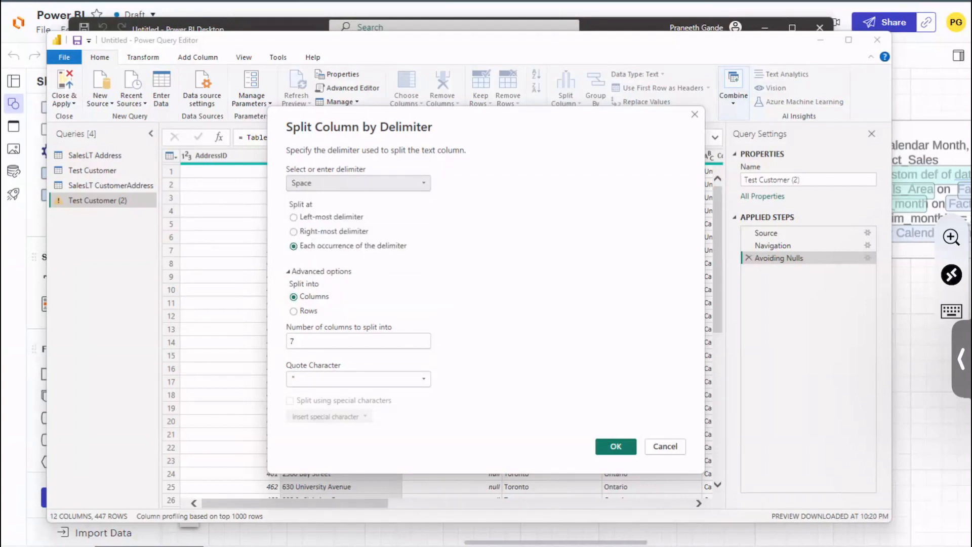
{"action": "left_click", "coordinate": [616, 447]}
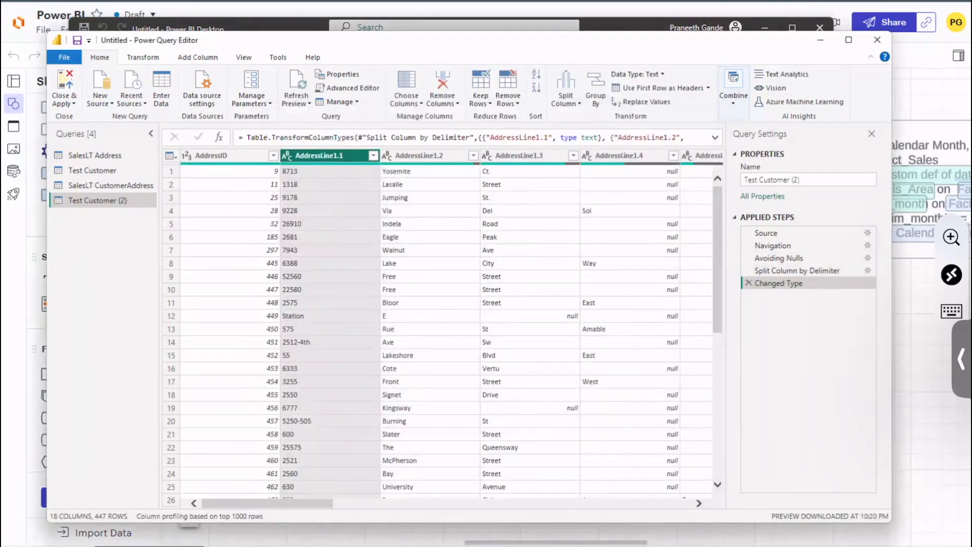
Step: Examine how the first two rows' addresses are divided across the split AddressLine1 columns
{"action": "left_click", "coordinate": [519, 156]}
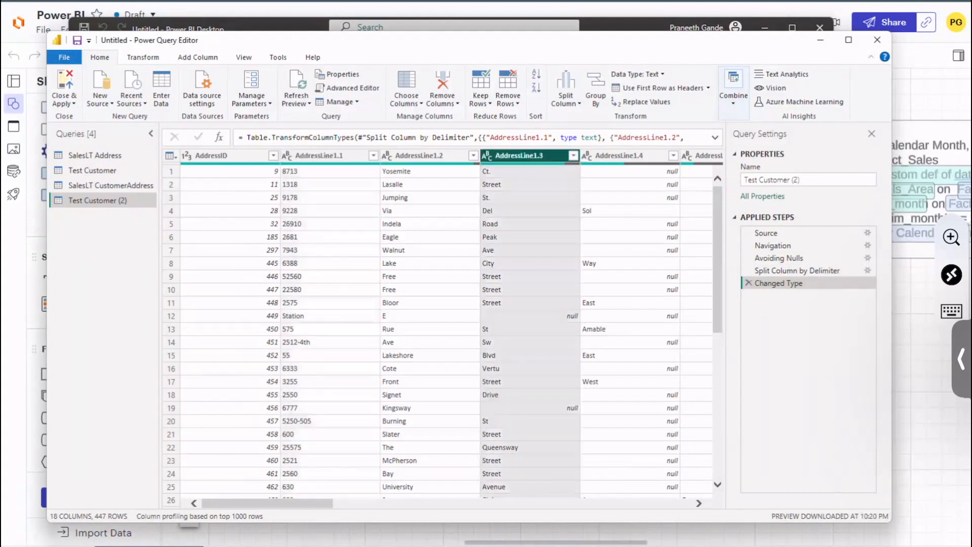
{"action": "left_click", "coordinate": [330, 172]}
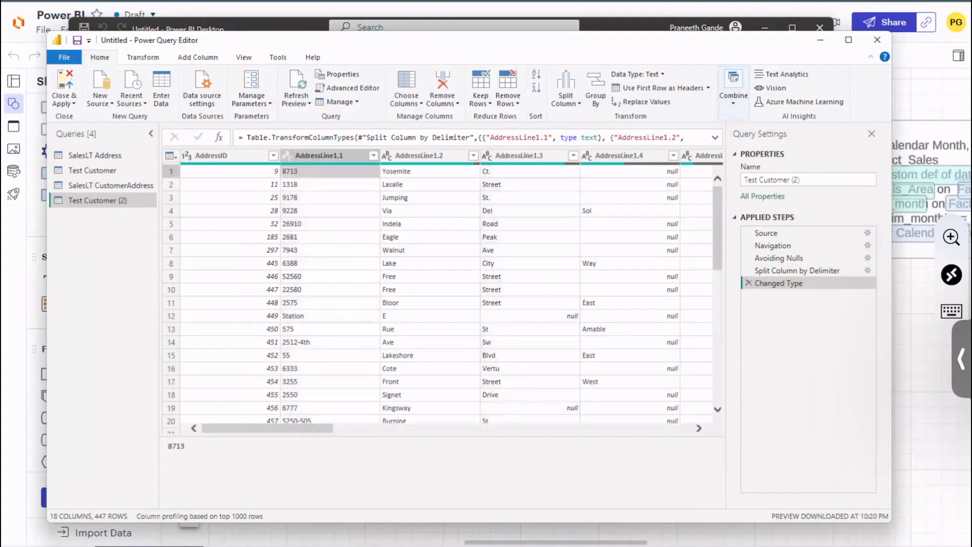
{"action": "key", "text": "Right"}
{"action": "key", "text": "Right"}
{"action": "left_click", "coordinate": [329, 185]}
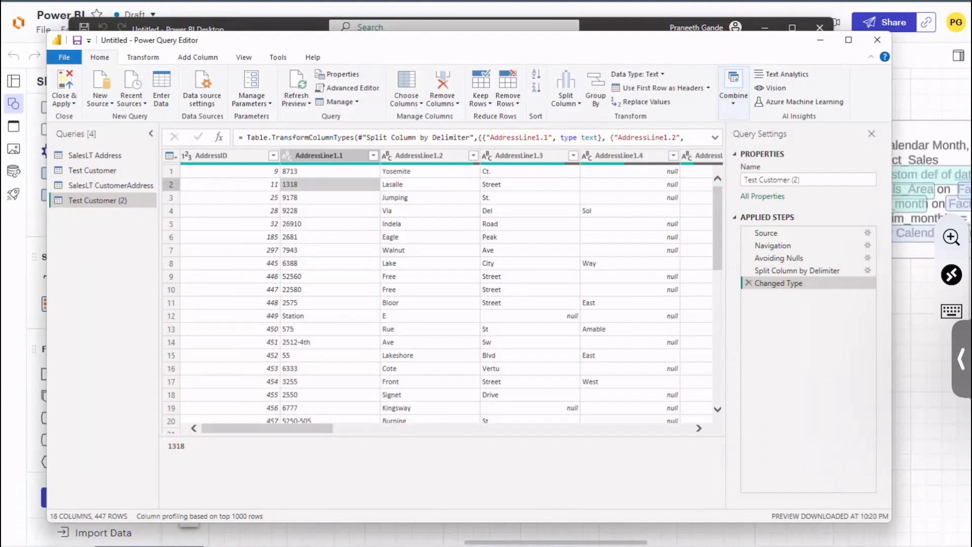
Step: Compare the table at the Avoiding Nulls, Split Column by Delimiter and Changed Type steps, ending with the AddressLine1.3 column selected
{"action": "left_click", "coordinate": [820, 259]}
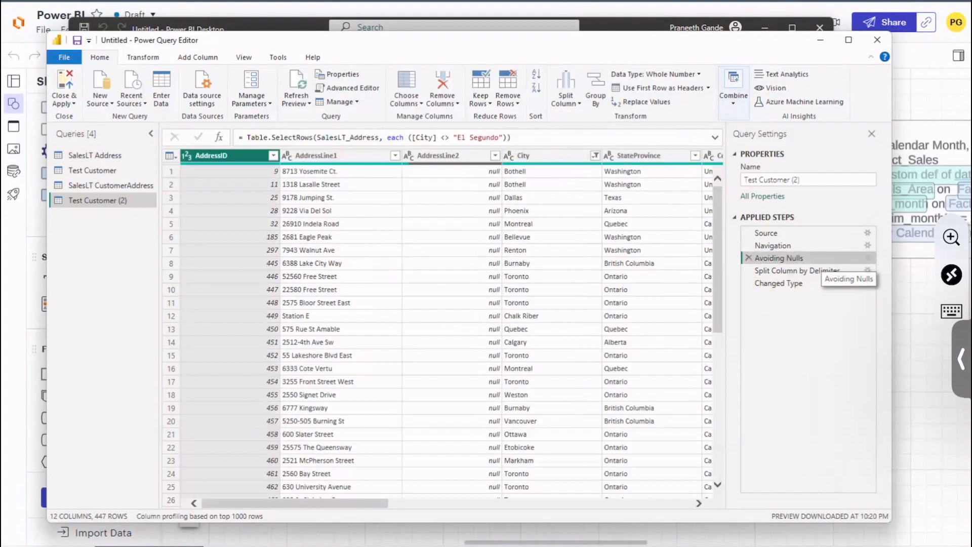
{"action": "left_click", "coordinate": [795, 270]}
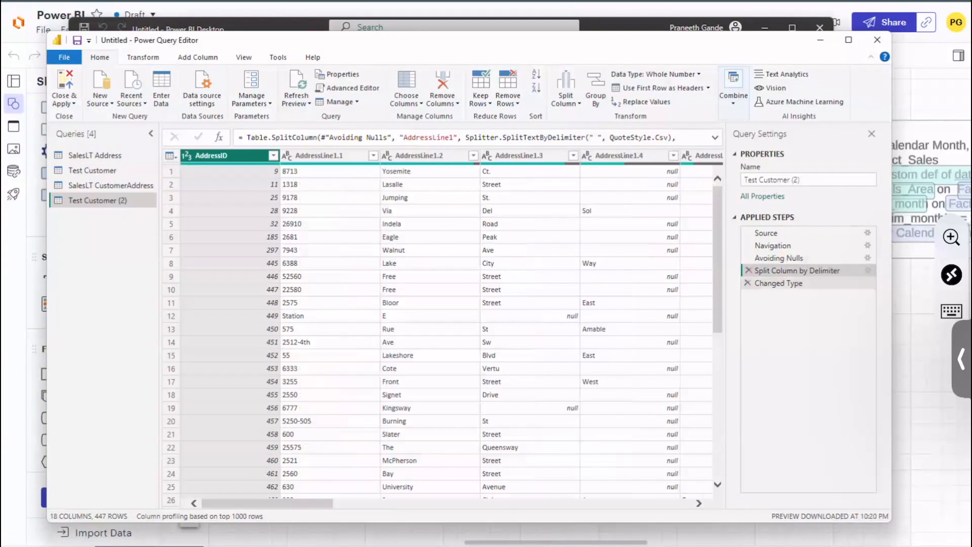
{"action": "left_click", "coordinate": [781, 283]}
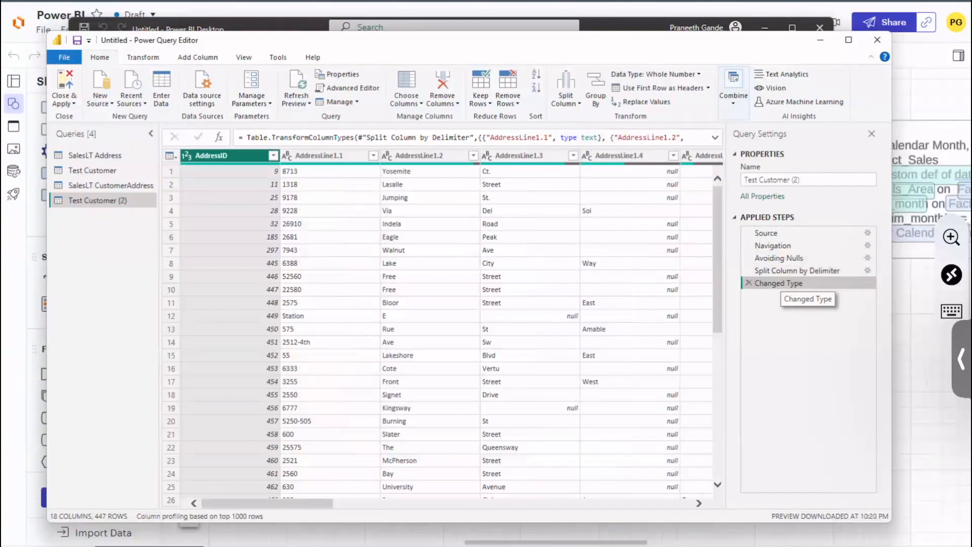
{"action": "left_click", "coordinate": [520, 156]}
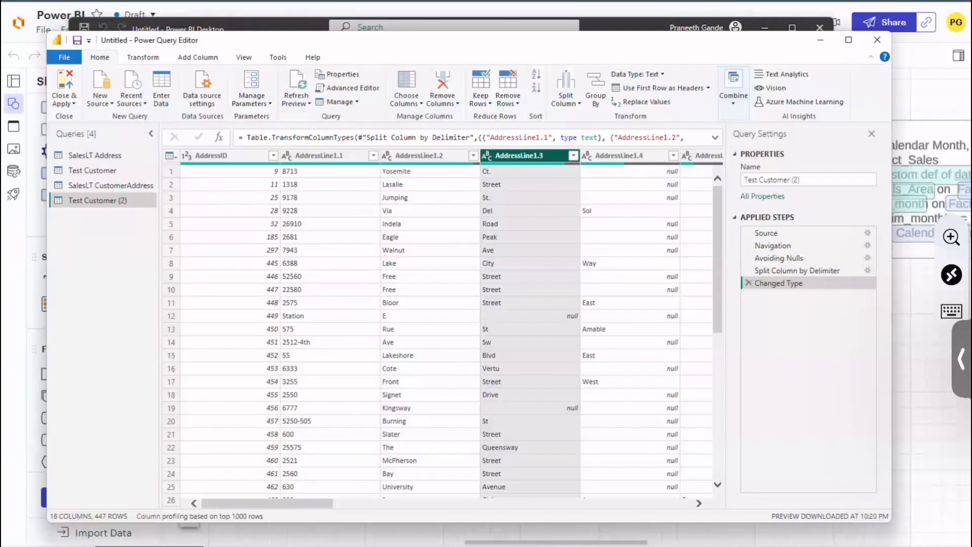
Step: Compare the table at the Navigation step with the table at the Split Column by Delimiter step
{"action": "left_click", "coordinate": [766, 232]}
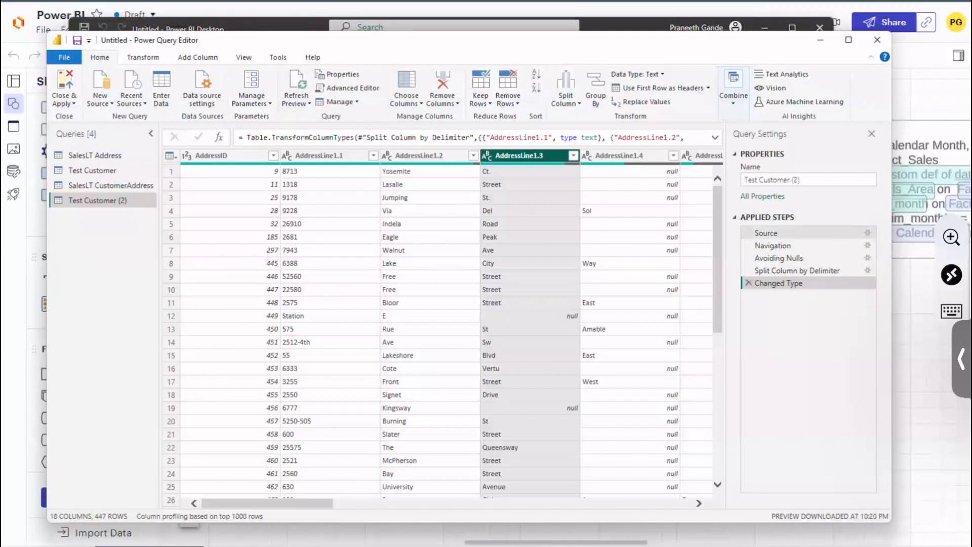
{"action": "left_click", "coordinate": [773, 246]}
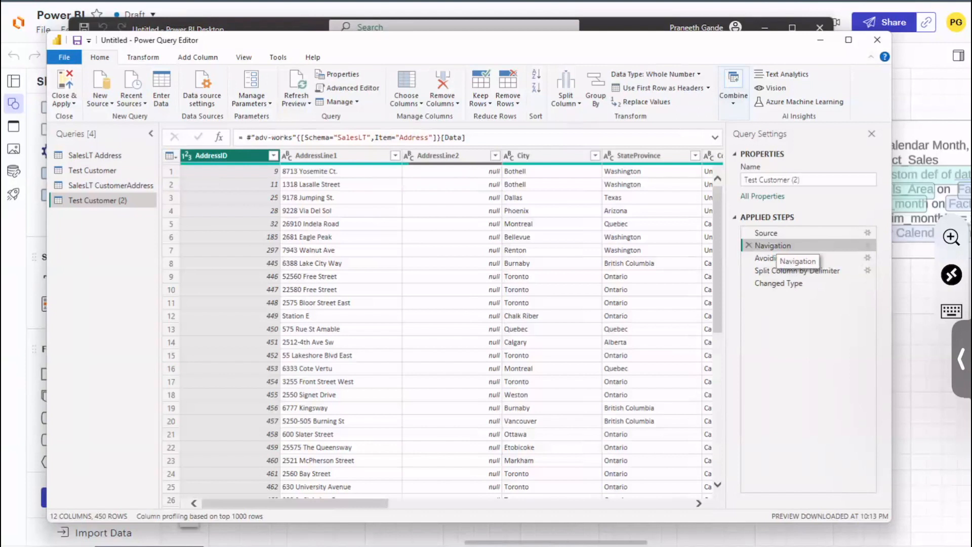
{"action": "left_click", "coordinate": [789, 270]}
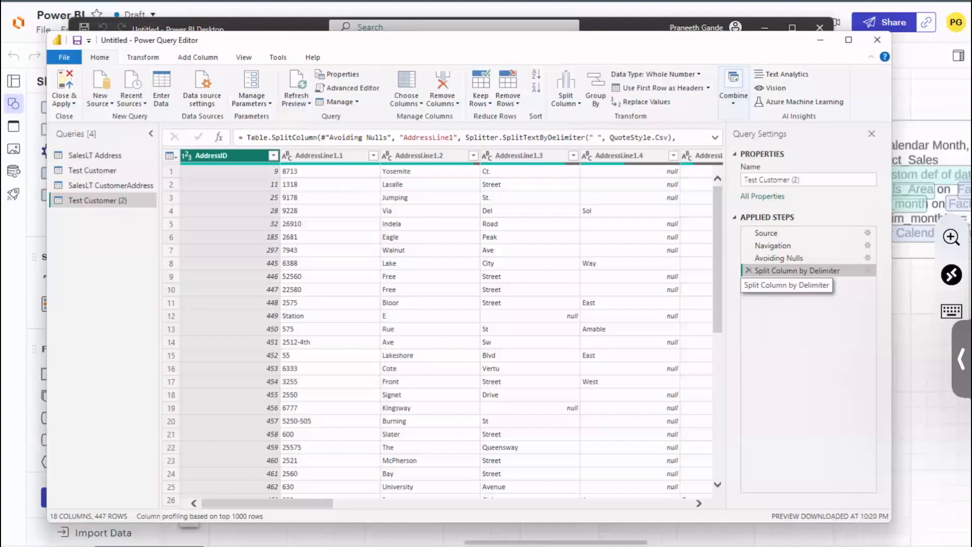
{"action": "left_click", "coordinate": [784, 245]}
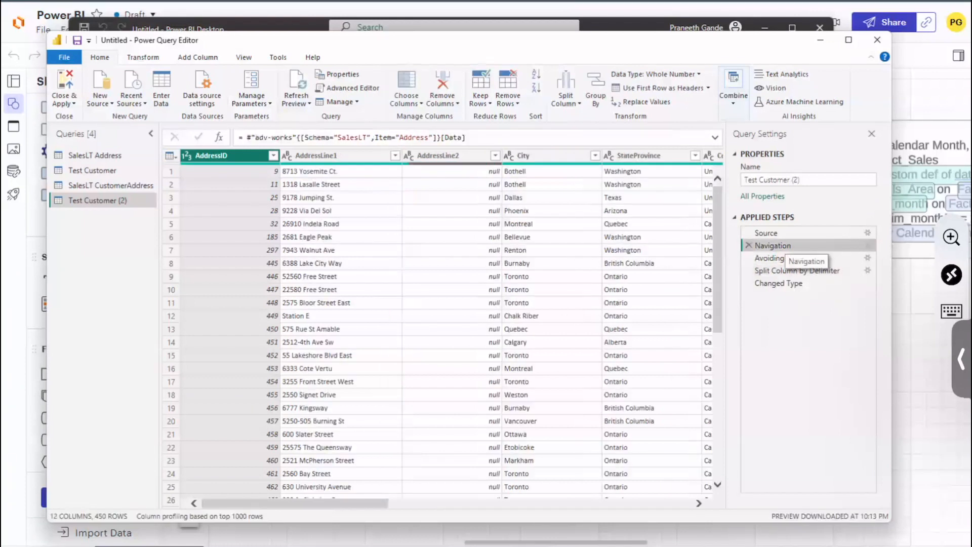
Step: From the latest Changed Type step of Test Customer (2), promote the table's first row to column headers
{"action": "left_click", "coordinate": [775, 284]}
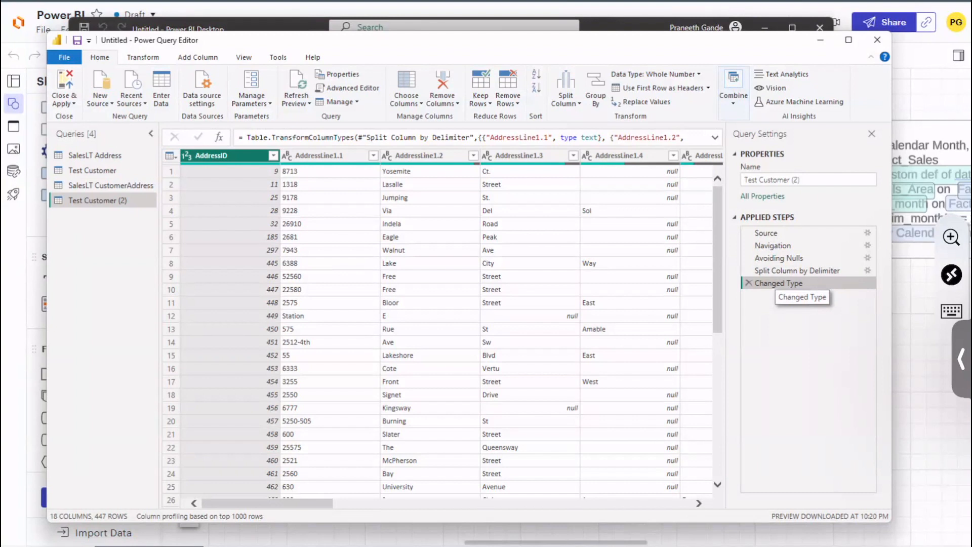
{"action": "left_click", "coordinate": [708, 88]}
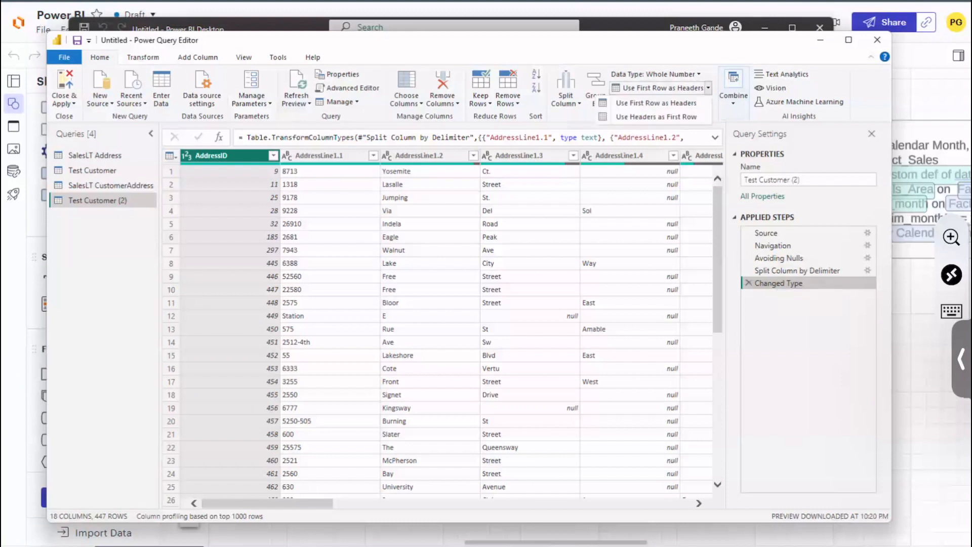
{"action": "left_click", "coordinate": [656, 103]}
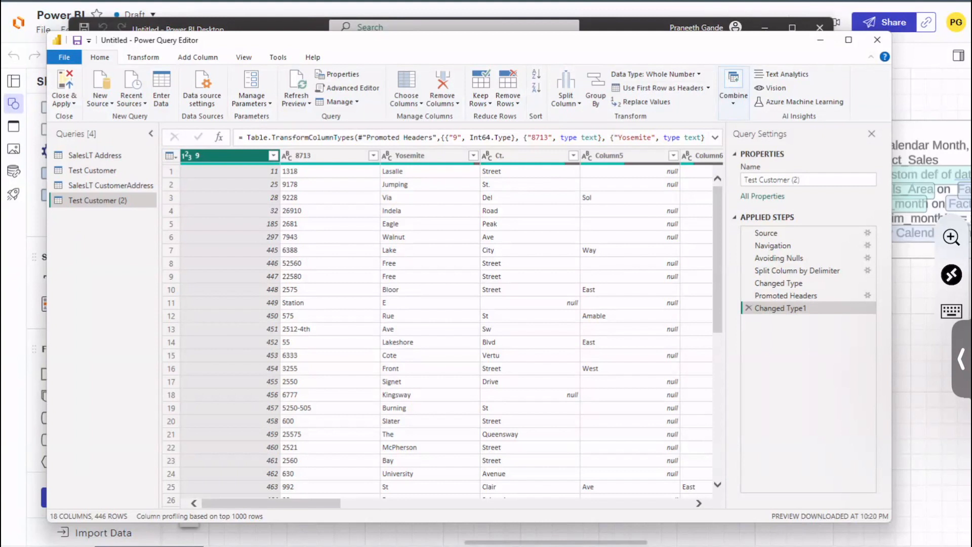
Step: Examine the first row, the Yosemite and Ct. columns, and the column types in the Changed Type1 formula
{"action": "left_click", "coordinate": [171, 171]}
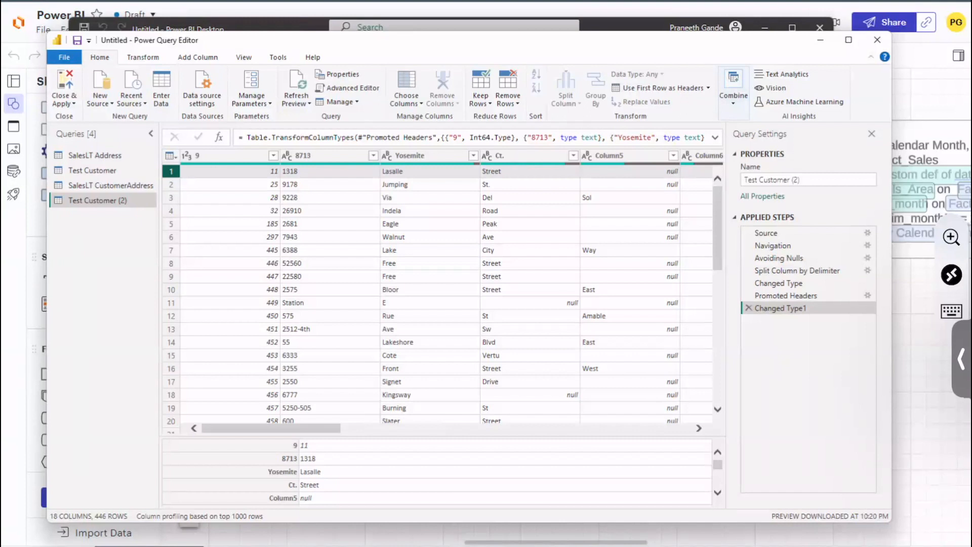
{"action": "left_click", "coordinate": [410, 156]}
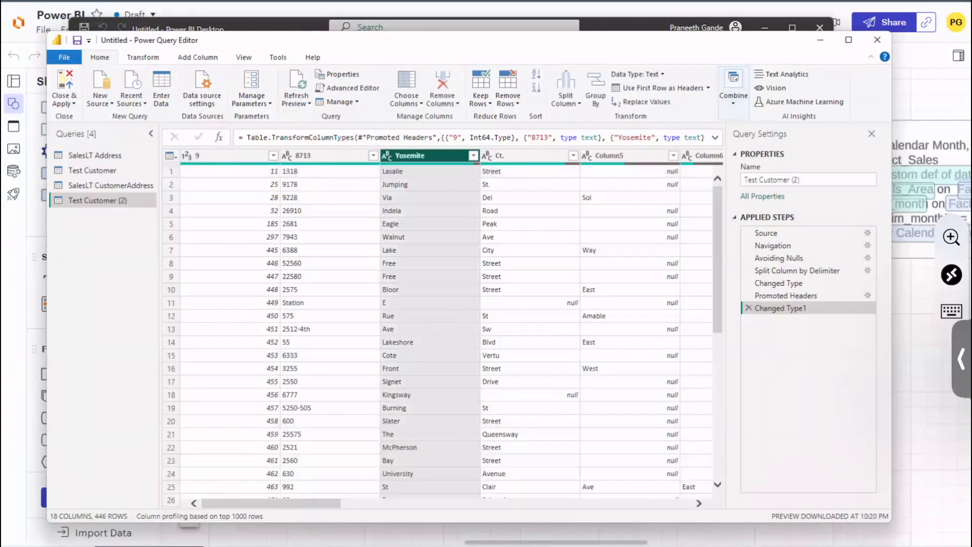
{"action": "left_click", "coordinate": [518, 156]}
{"action": "left_click_drag", "start_coordinate": [527, 138], "coordinate": [704, 139]}
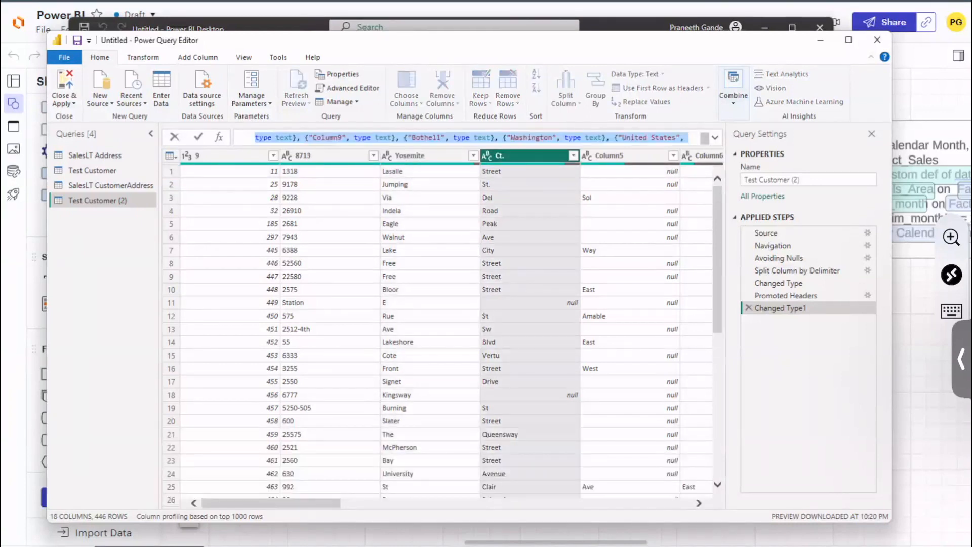
{"action": "left_click", "coordinate": [704, 138]}
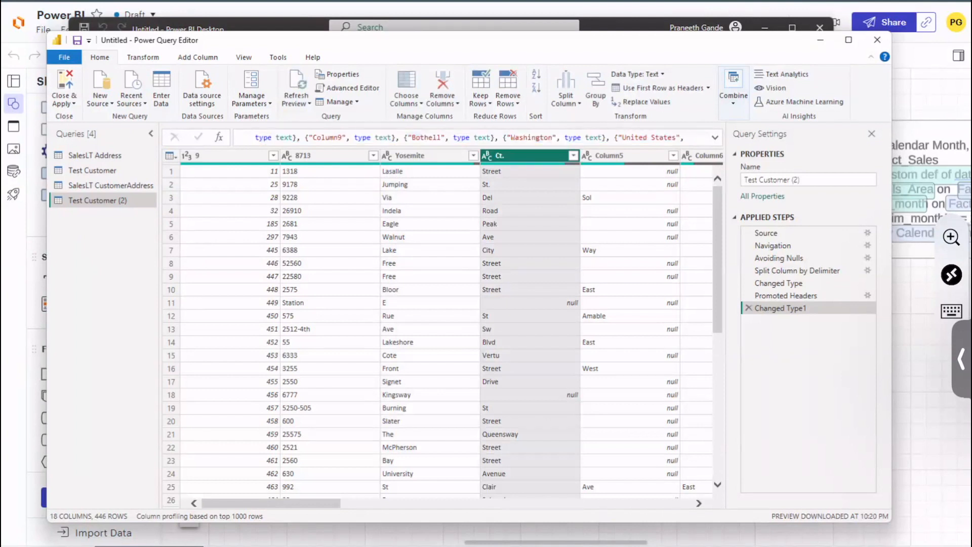
Step: Compare the table at the Changed Type, Promoted Headers and Changed Type1 steps, checking the options for Promoted Headers
{"action": "left_click", "coordinate": [833, 284]}
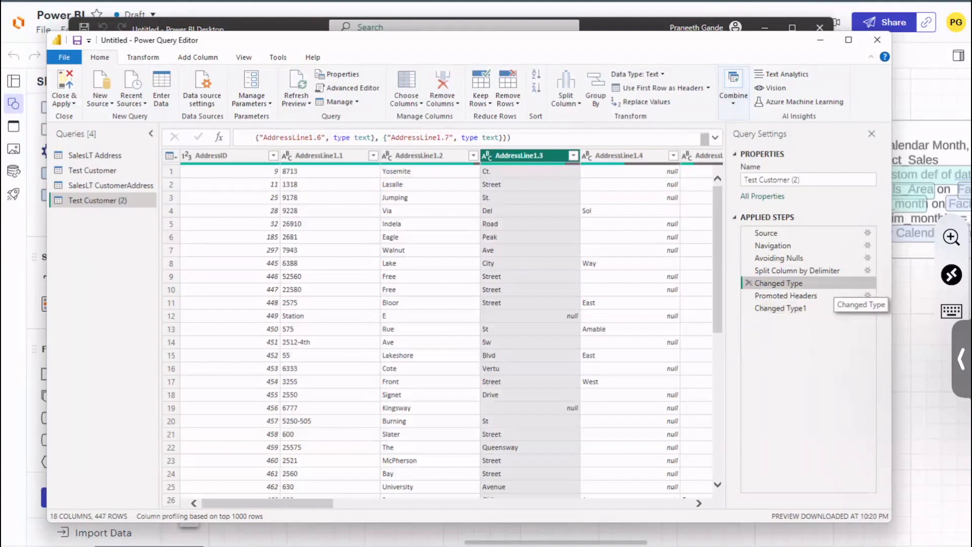
{"action": "left_click", "coordinate": [813, 295]}
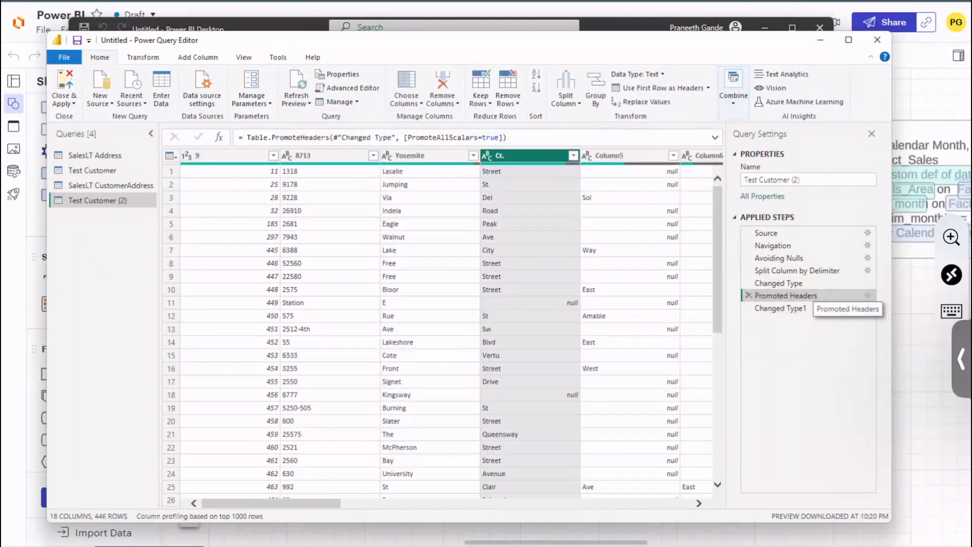
{"action": "right_click", "coordinate": [803, 294]}
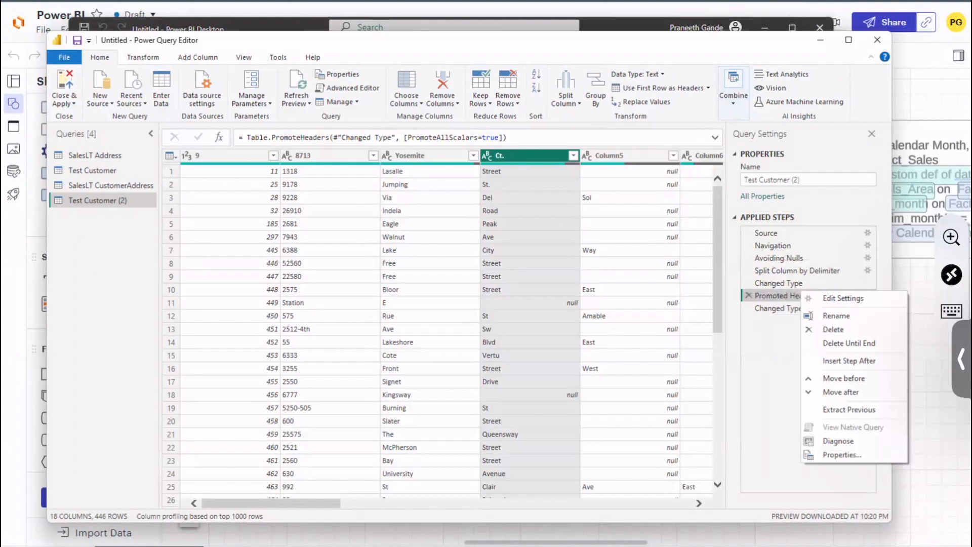
{"action": "key", "text": "Escape"}
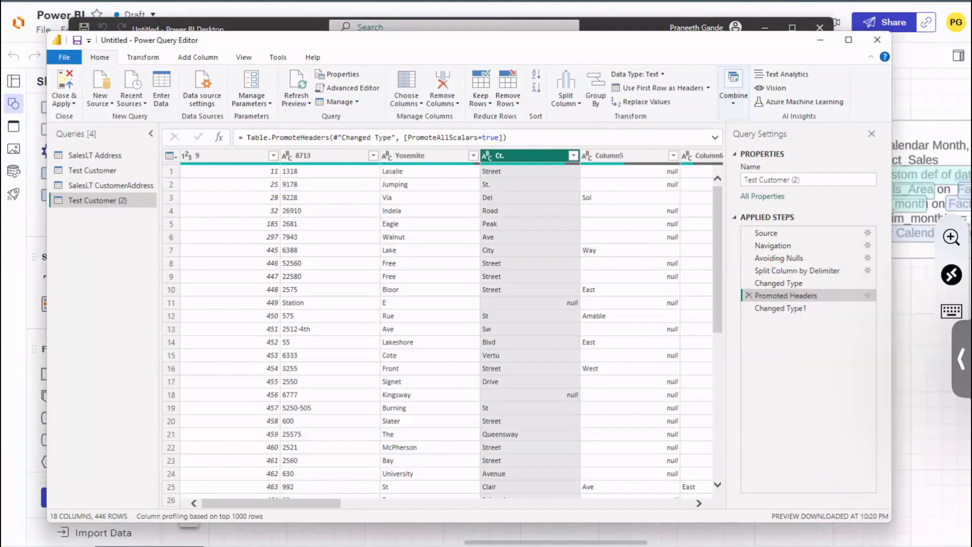
{"action": "left_click", "coordinate": [802, 307]}
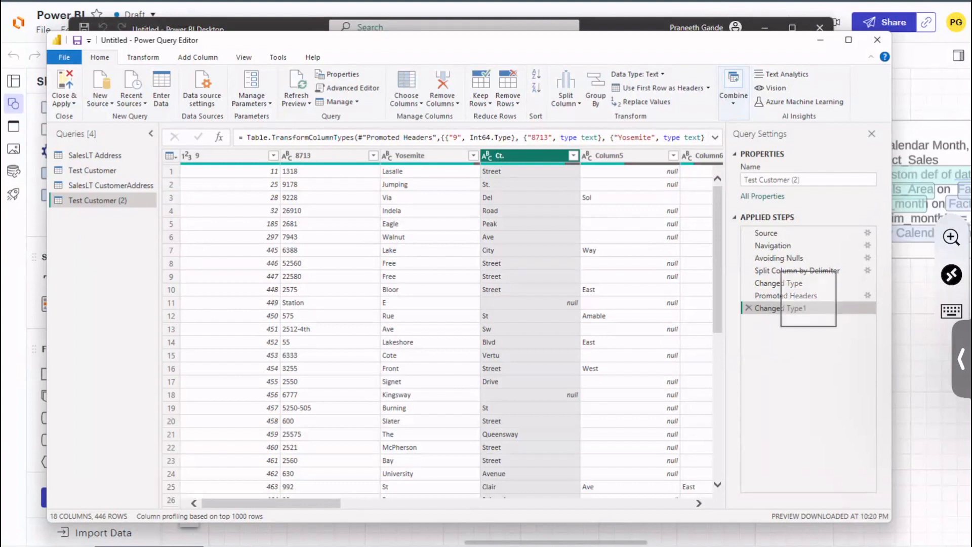
Step: Remove the Ct. column as a new step inserted directly after Promoted Headers
{"action": "left_click", "coordinate": [789, 296]}
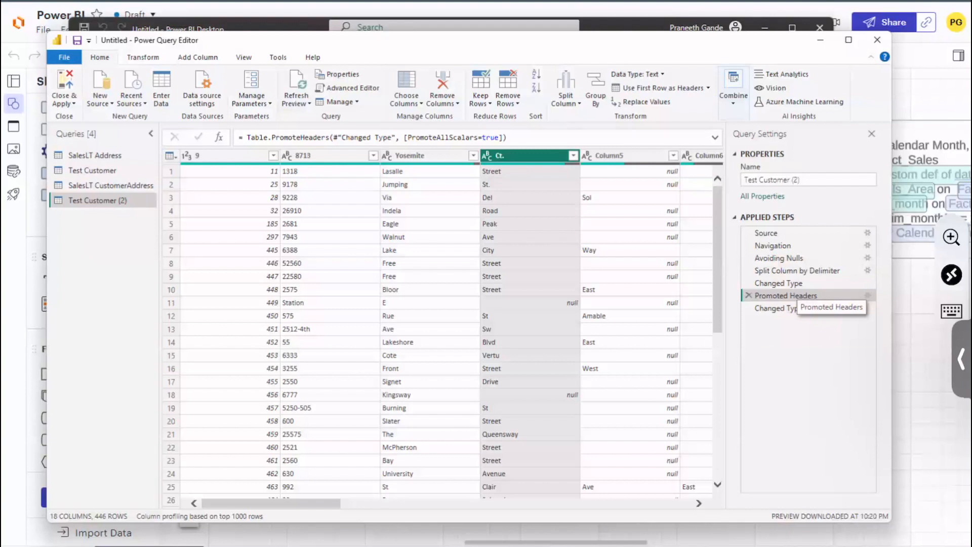
{"action": "left_click", "coordinate": [444, 104]}
{"action": "left_click", "coordinate": [428, 119]}
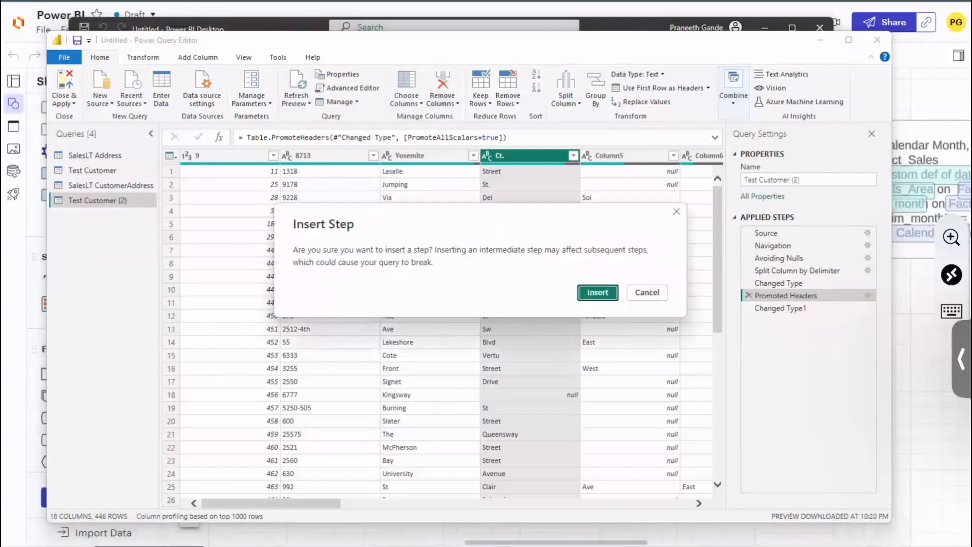
{"action": "left_click", "coordinate": [600, 294]}
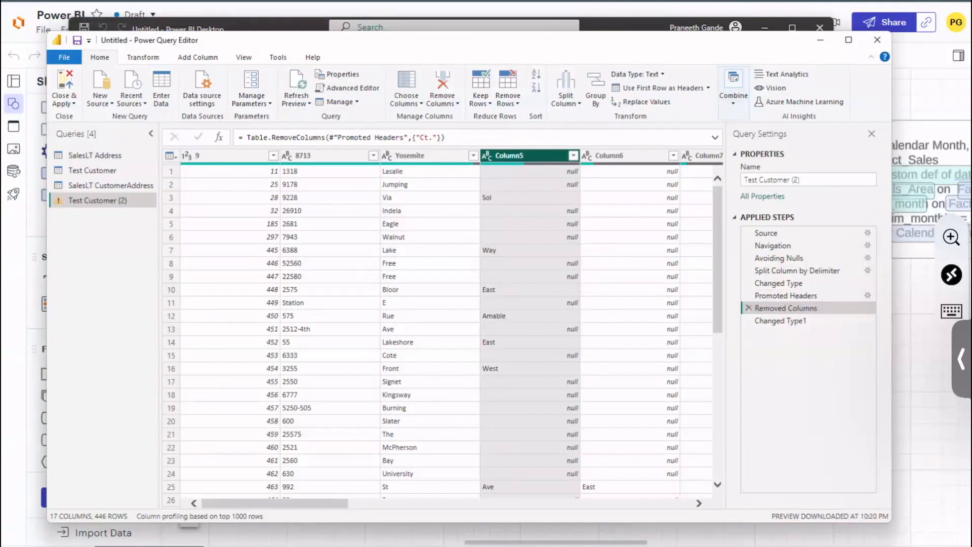
Step: Check the Changed Type1 step after the column removal and compare it with the Removed Columns and Promoted Headers steps
{"action": "left_click", "coordinate": [784, 324]}
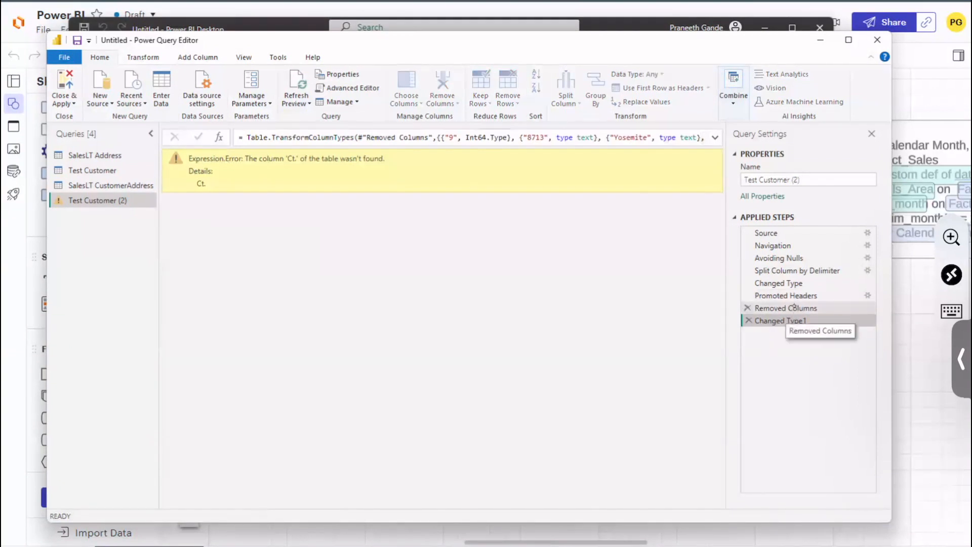
{"action": "left_click", "coordinate": [794, 307]}
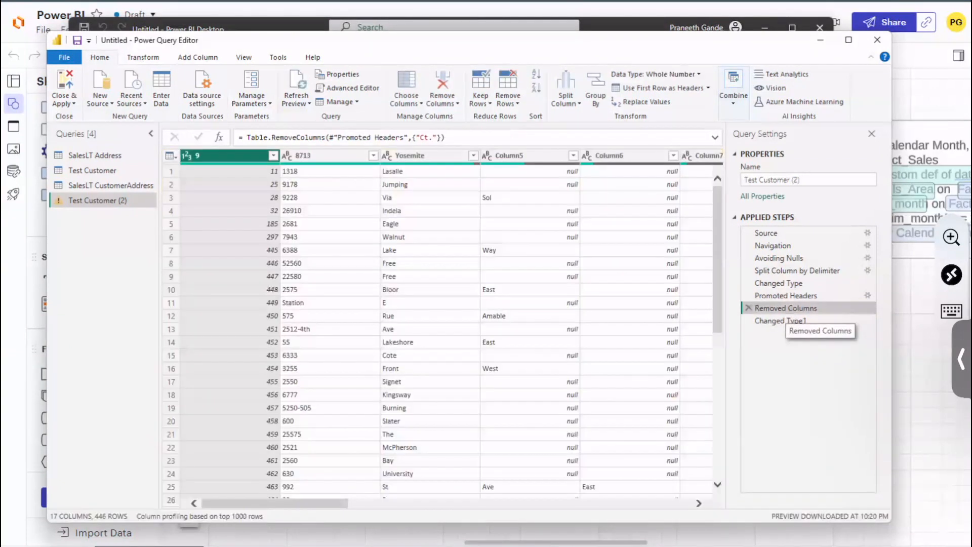
{"action": "left_click", "coordinate": [782, 296]}
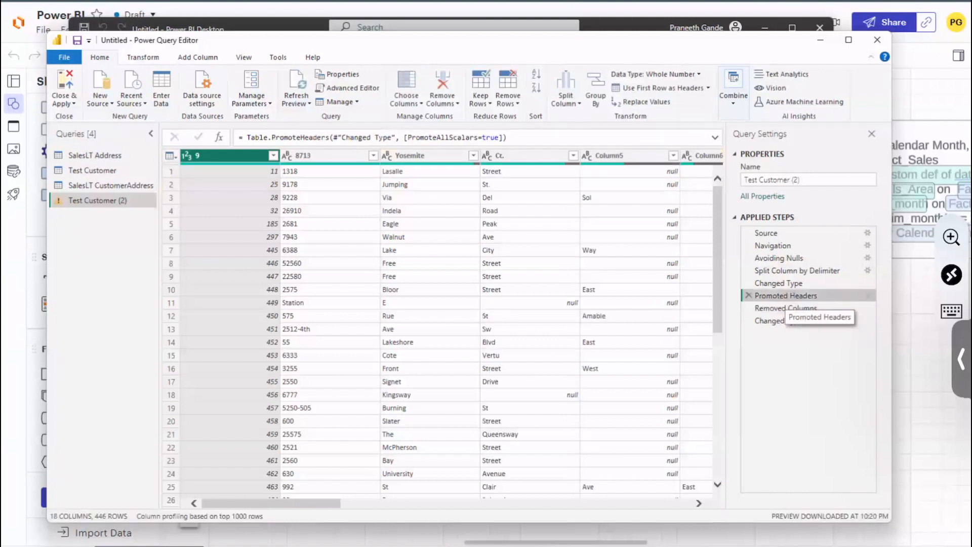
{"action": "left_click", "coordinate": [776, 309]}
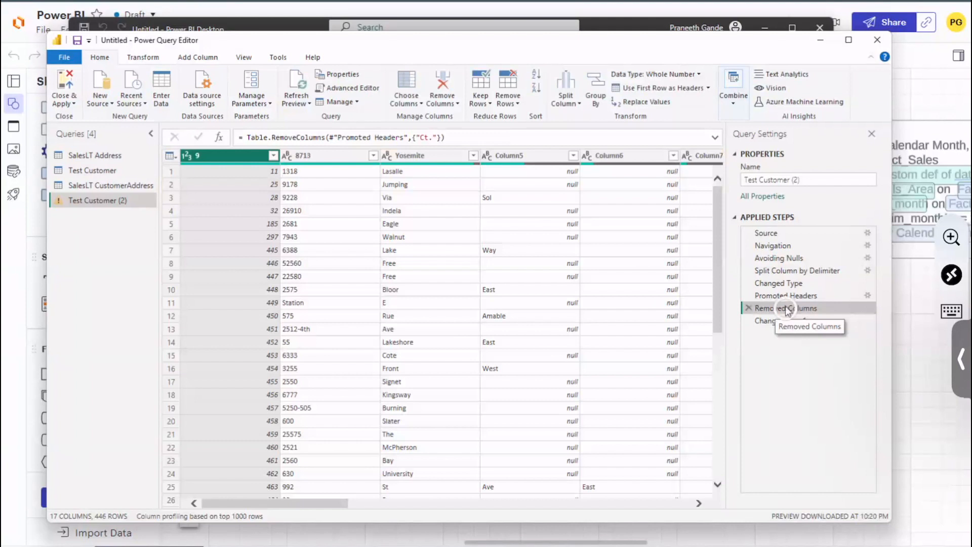
Step: Examine the options available for the Removed Columns step, such as deleting or moving it
{"action": "right_click", "coordinate": [786, 308]}
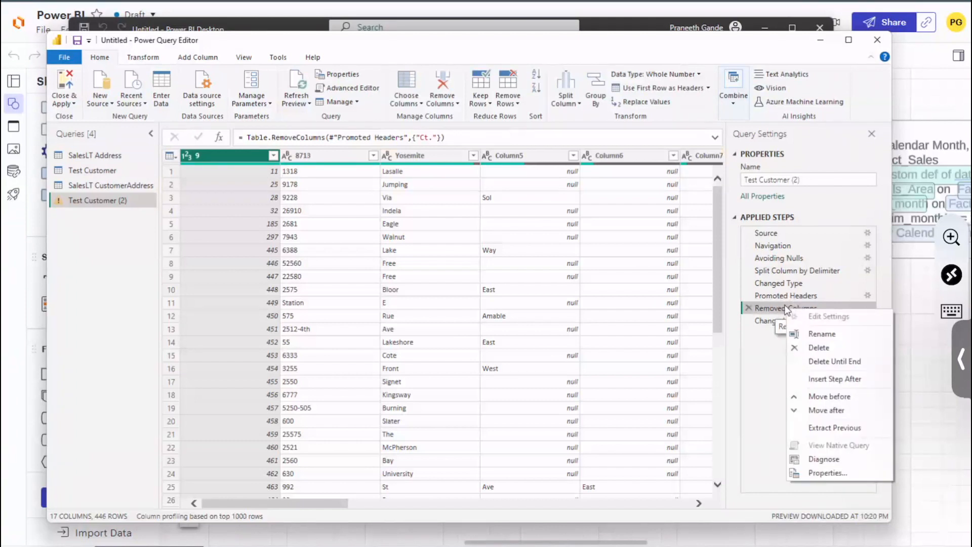
{"action": "left_click", "coordinate": [757, 406]}
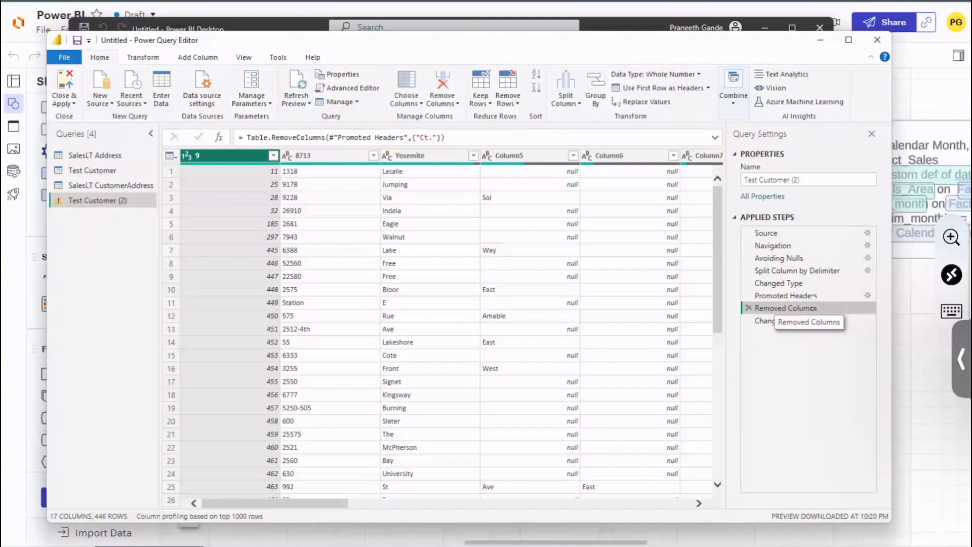
{"action": "right_click", "coordinate": [812, 308]}
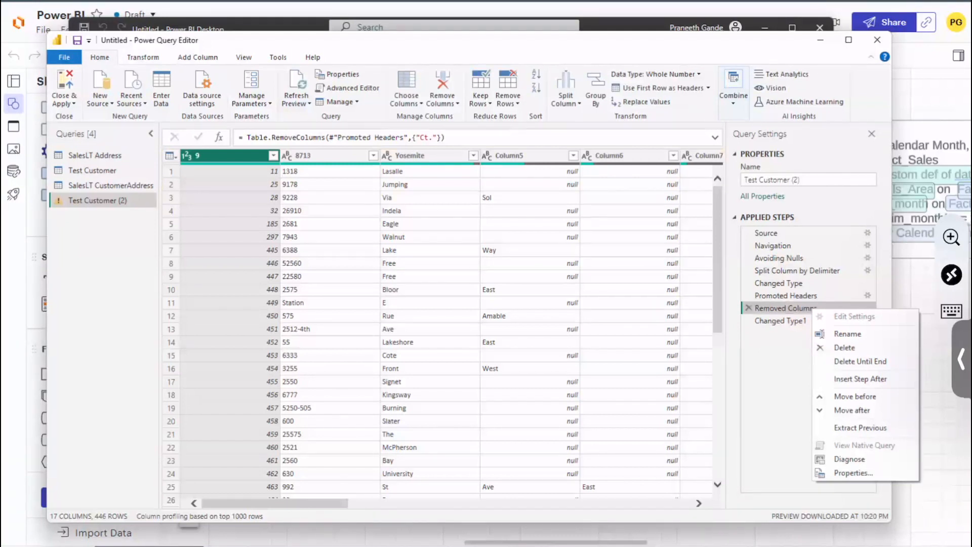
{"action": "left_click", "coordinate": [769, 400]}
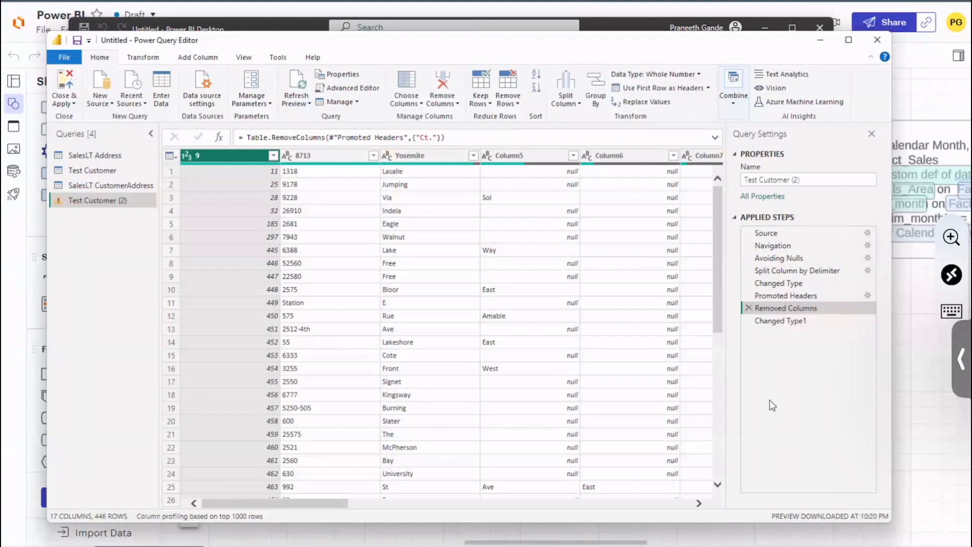
{"action": "left_click", "coordinate": [431, 156]}
{"action": "key", "text": "Delete"}
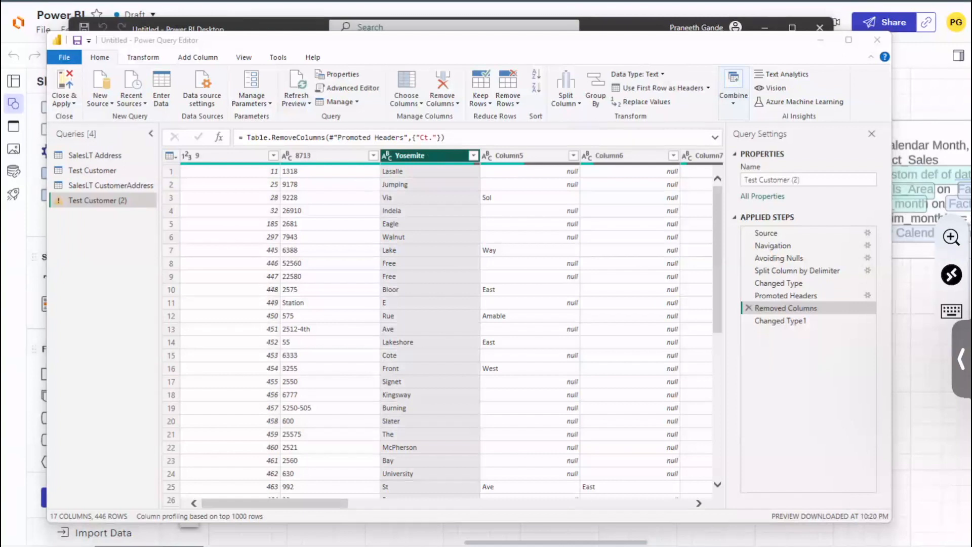
{"action": "key", "text": "super+n"}
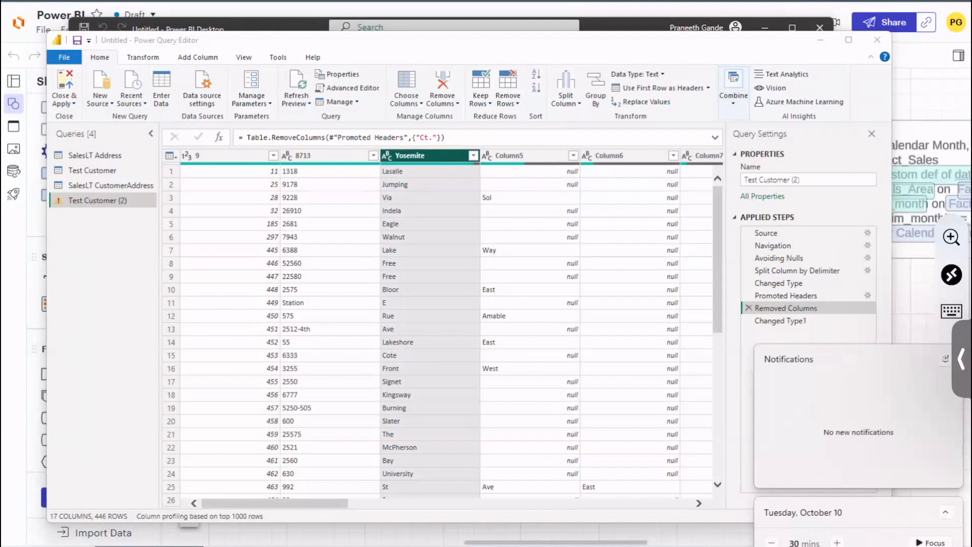
{"action": "left_click", "coordinate": [456, 104]}
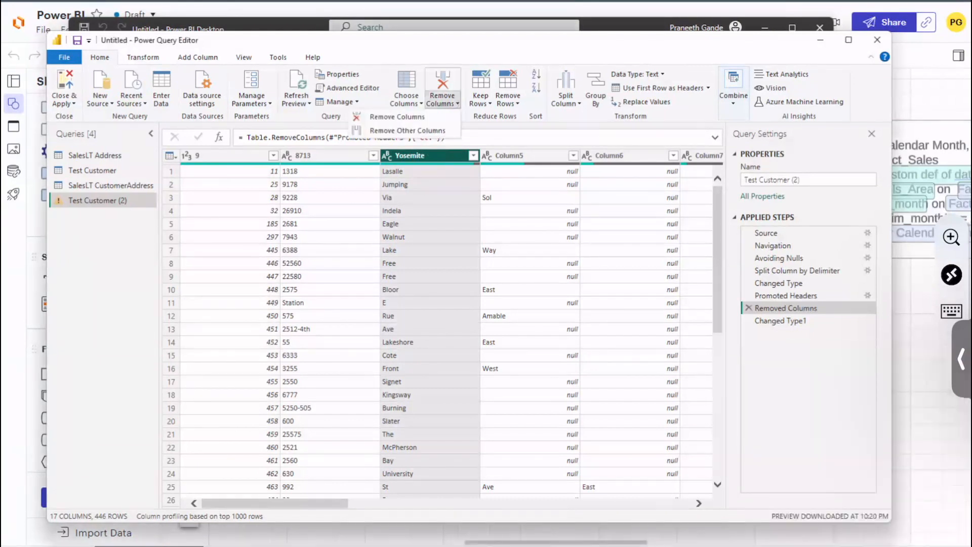
{"action": "left_click", "coordinate": [397, 116]}
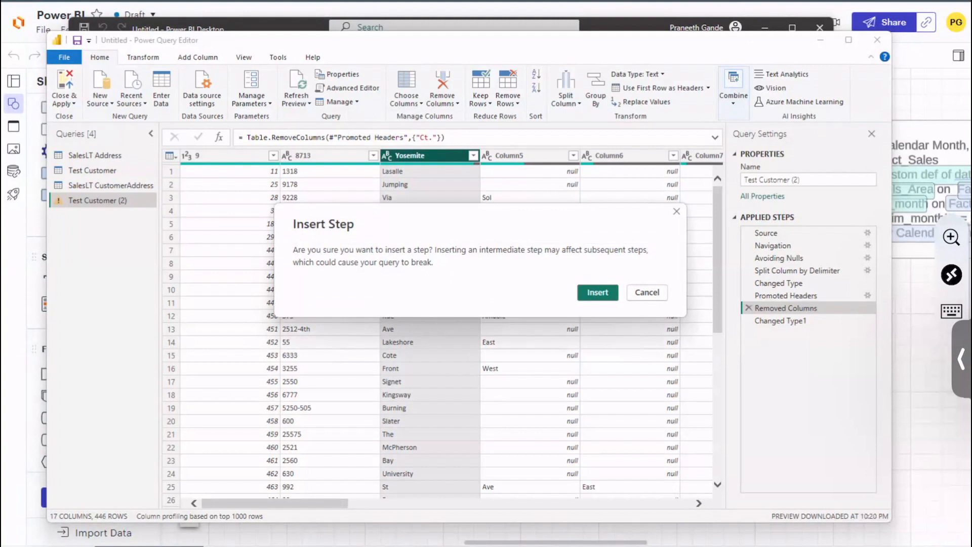
{"action": "left_click", "coordinate": [647, 292]}
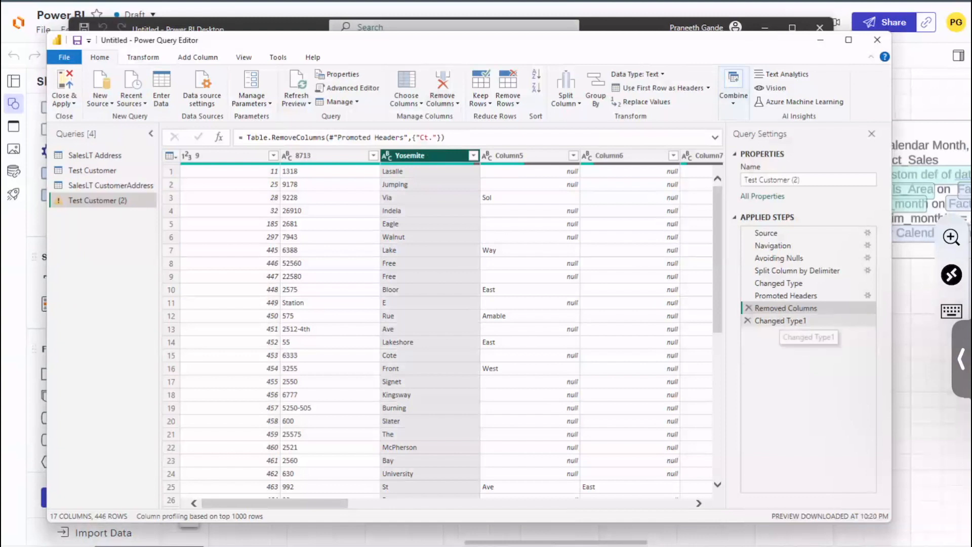
Step: Recheck the Changed Type1 step, ending at the Removed Columns step with the Yosemite column selected
{"action": "left_click", "coordinate": [780, 320]}
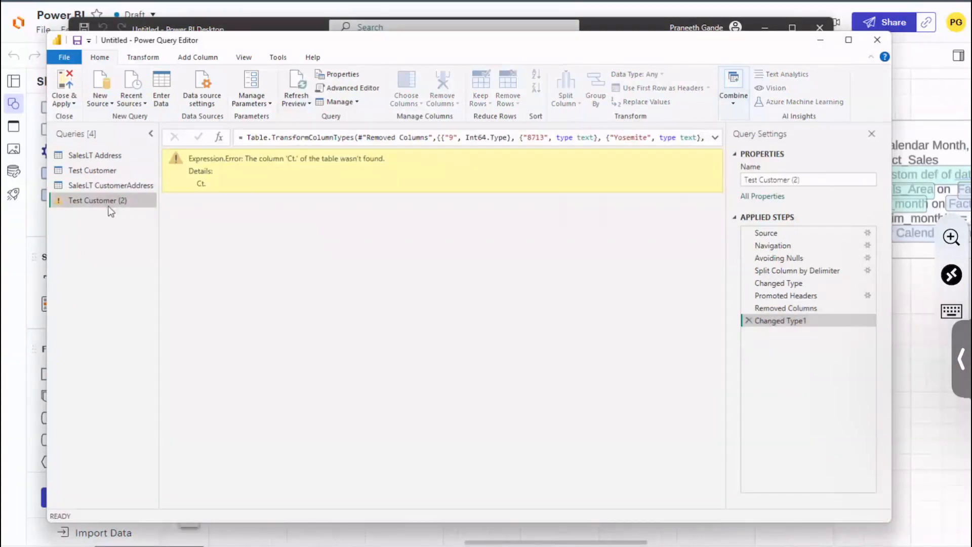
{"action": "left_click", "coordinate": [786, 307]}
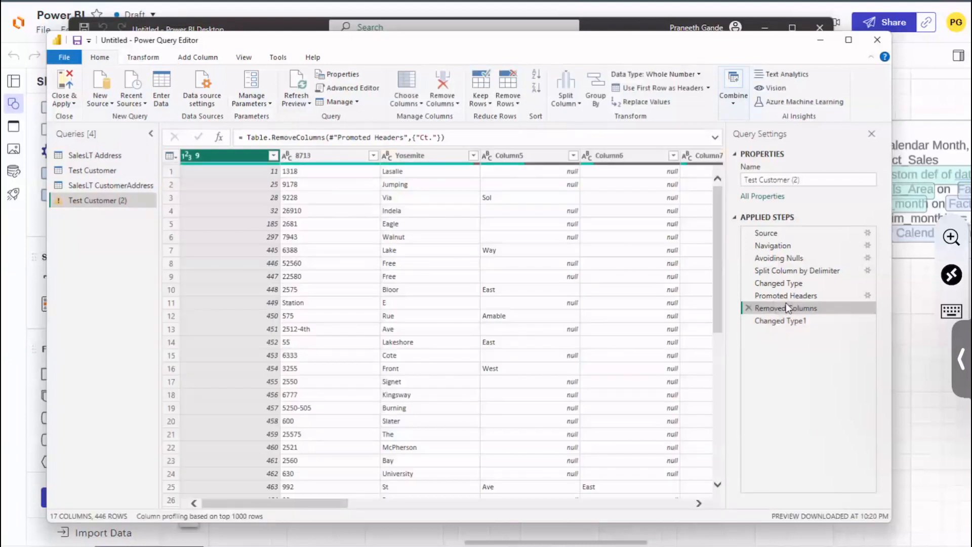
{"action": "left_click", "coordinate": [410, 155]}
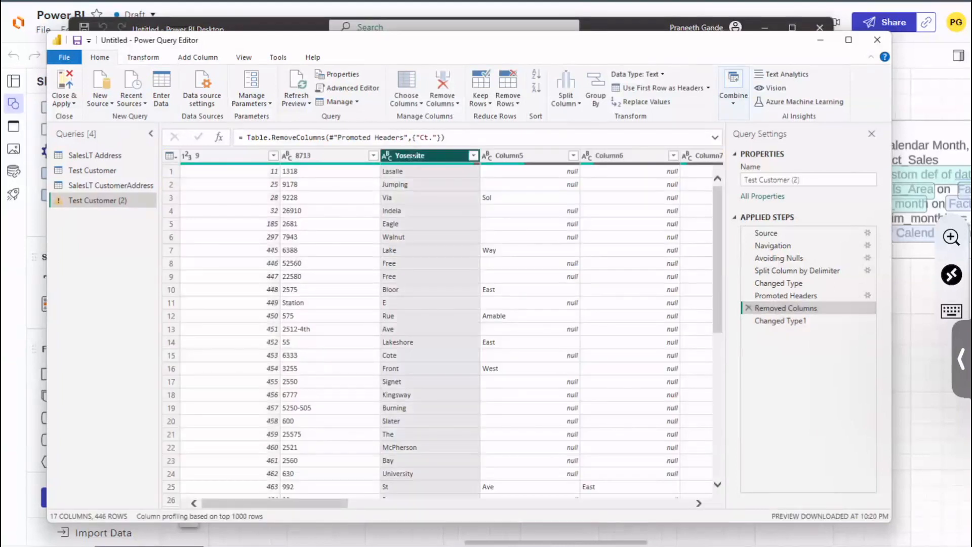
Step: Remove the Yosemite column at the Removed Columns step, accepting the insertion of an intermediate step
{"action": "left_click", "coordinate": [442, 103]}
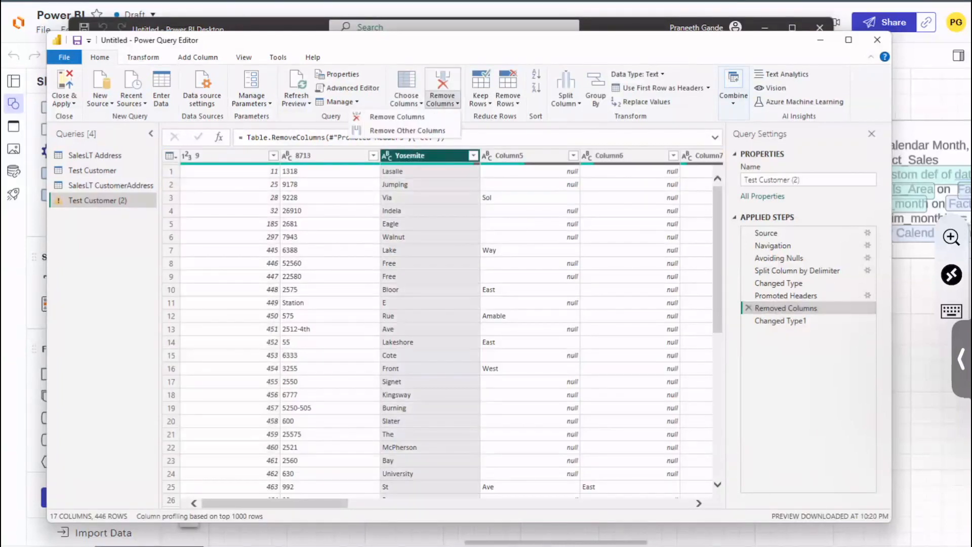
{"action": "left_click", "coordinate": [396, 116]}
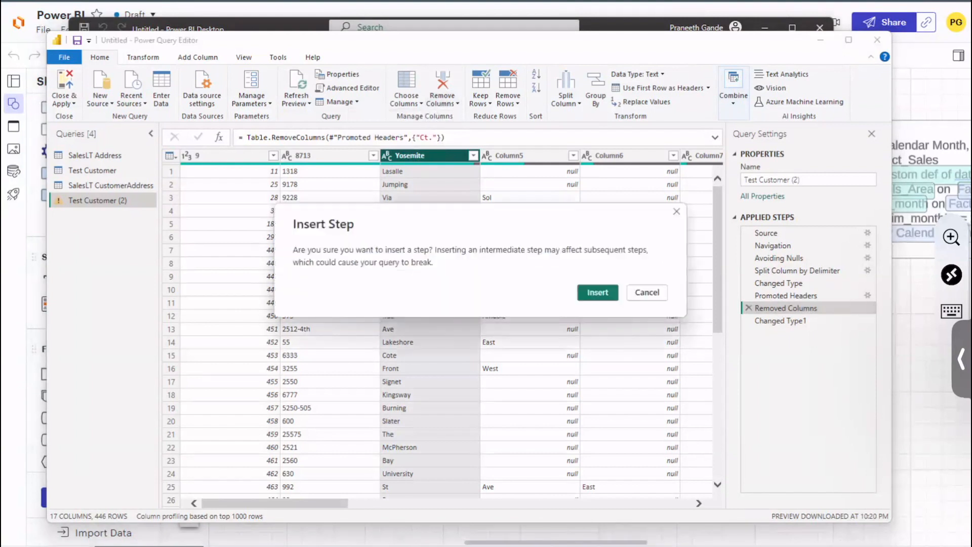
{"action": "key", "text": "Return"}
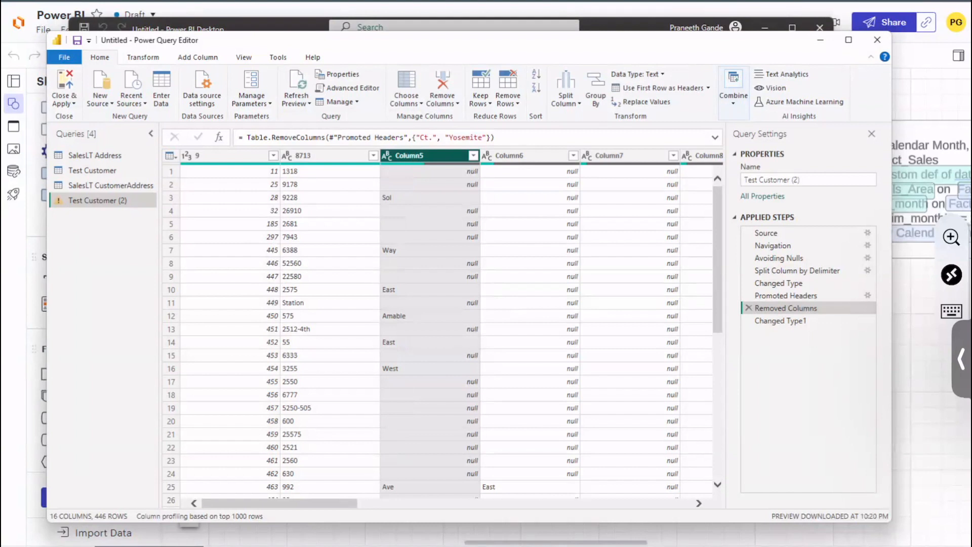
Step: Examine the Removed Columns step's options, its name and description properties, and its Table.RemoveColumns formula without changing anything
{"action": "right_click", "coordinate": [794, 307]}
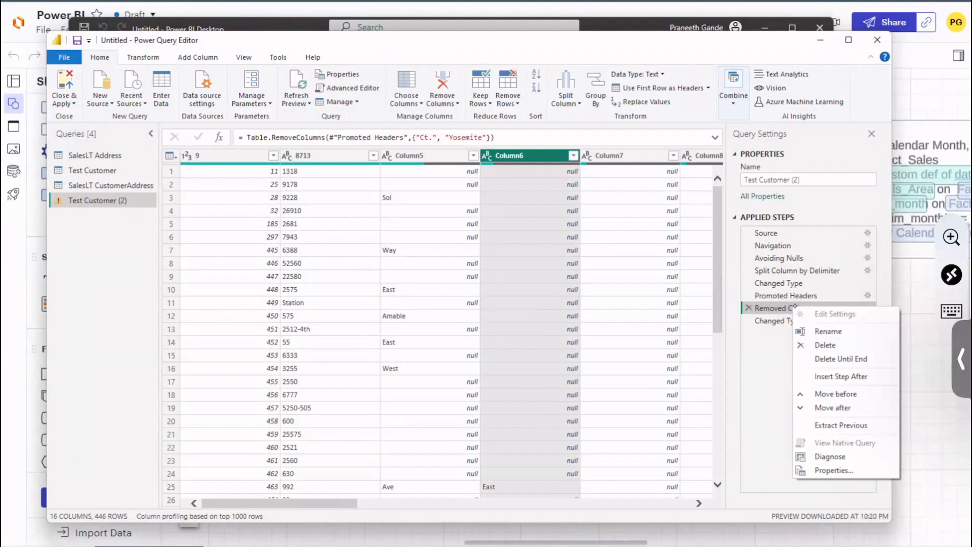
{"action": "left_click", "coordinate": [843, 469]}
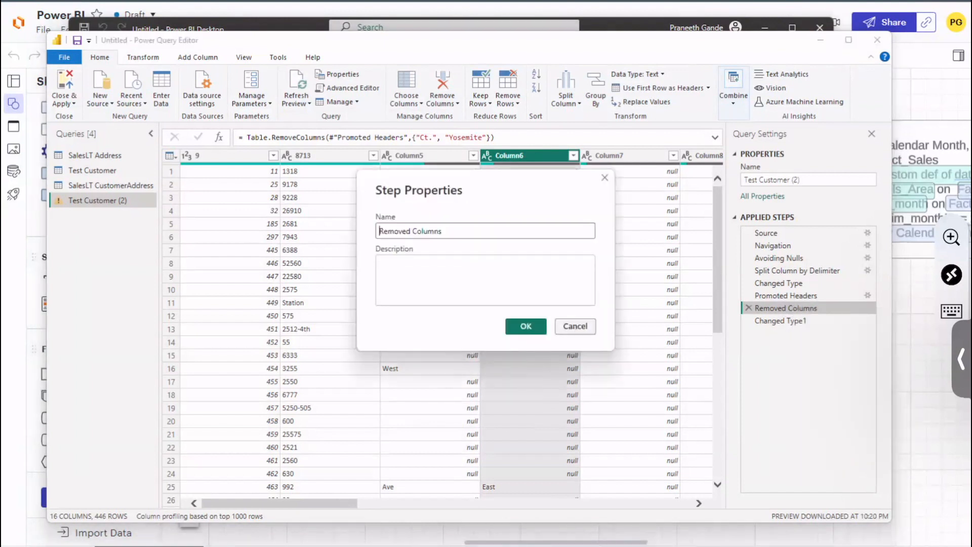
{"action": "left_click", "coordinate": [573, 326]}
{"action": "right_click", "coordinate": [821, 308]}
{"action": "left_click", "coordinate": [131, 96]}
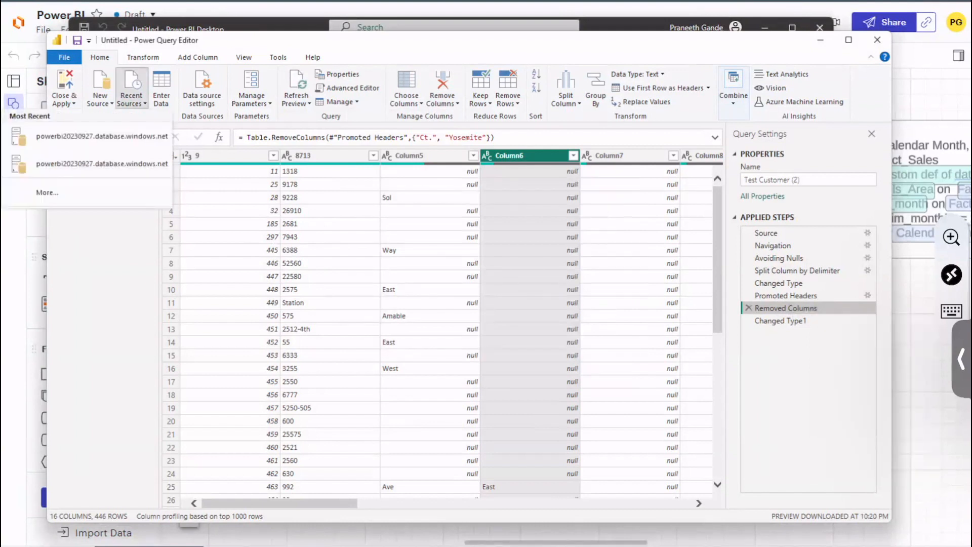
{"action": "key", "text": "Escape"}
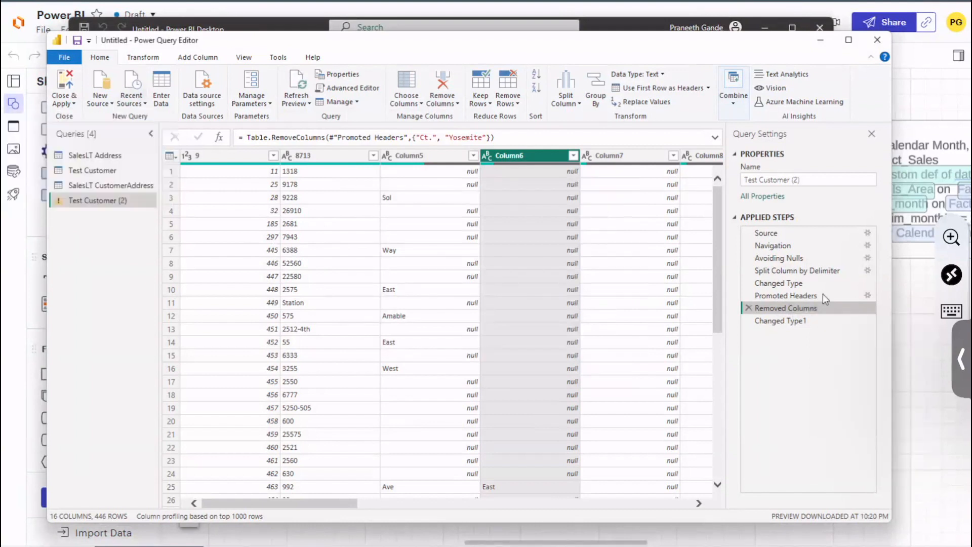
{"action": "right_click", "coordinate": [798, 307]}
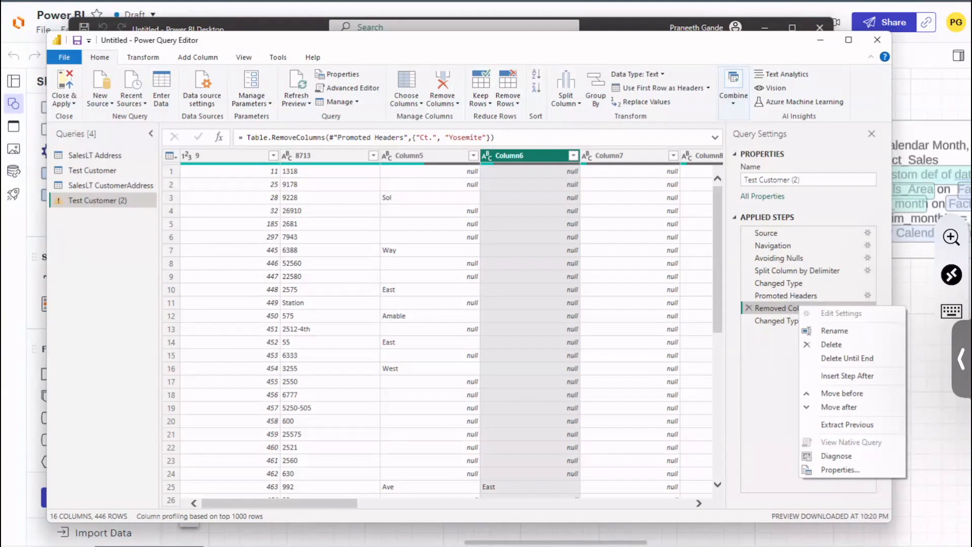
{"action": "key", "text": "Escape"}
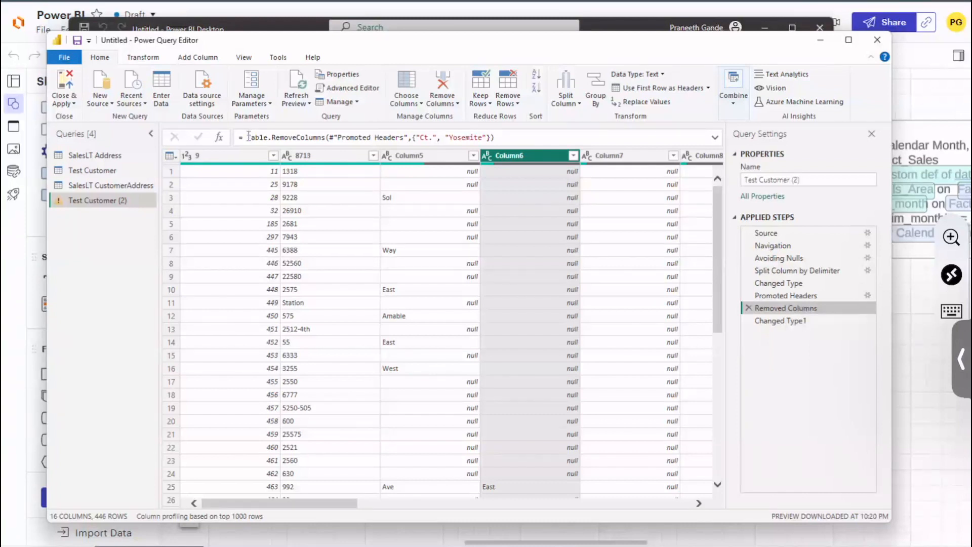
{"action": "left_click_drag", "start_coordinate": [248, 137], "coordinate": [495, 137]}
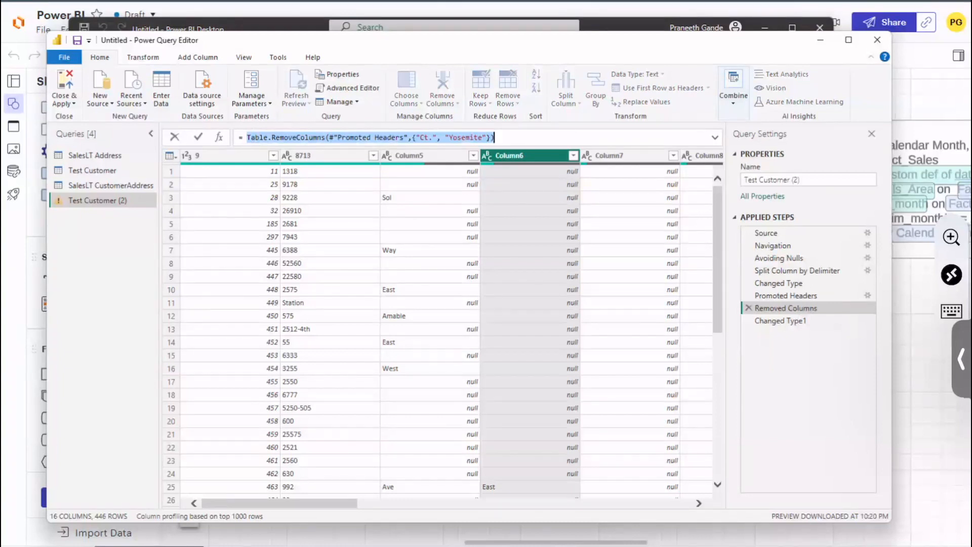
Step: Review the row filter settings of the Avoiding Nulls step and close them without changes
{"action": "left_click", "coordinate": [783, 259]}
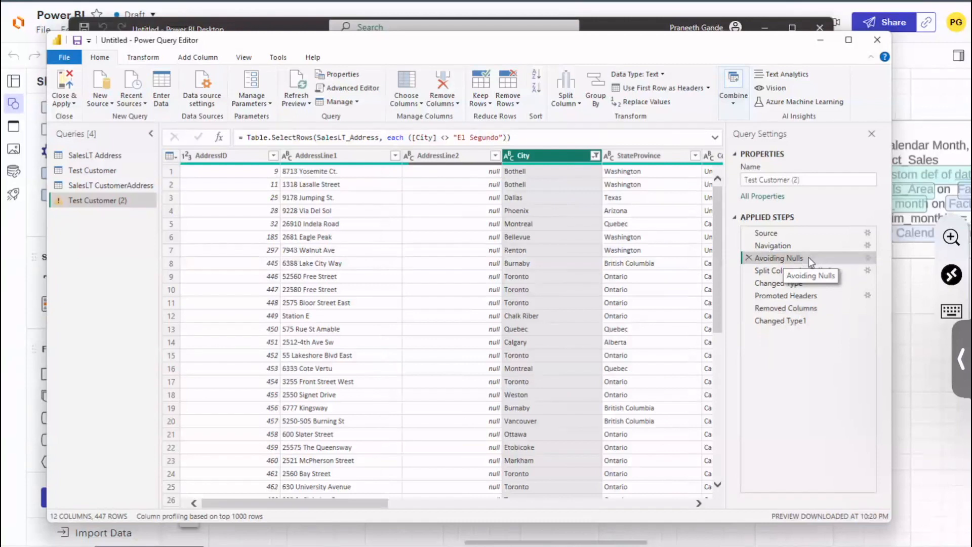
{"action": "left_click", "coordinate": [867, 258]}
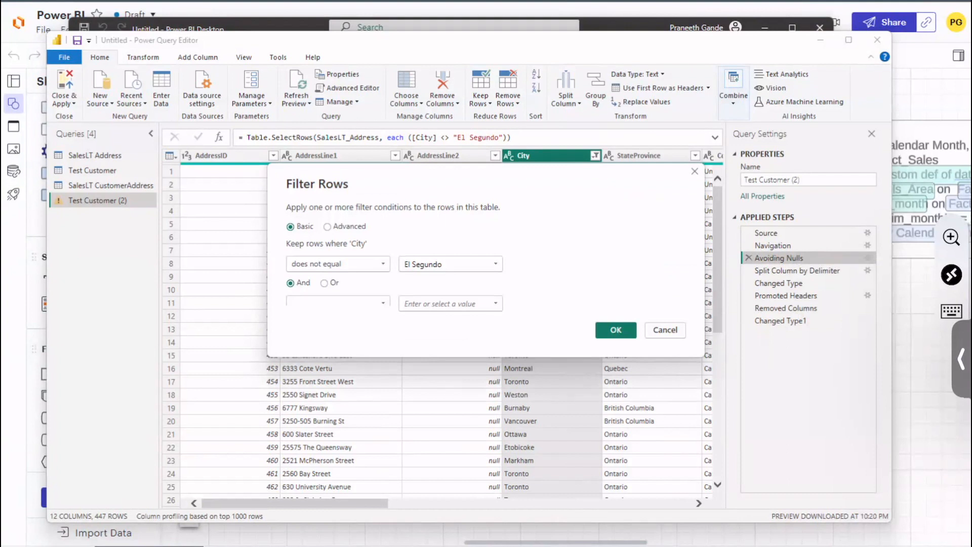
{"action": "left_click", "coordinate": [664, 331]}
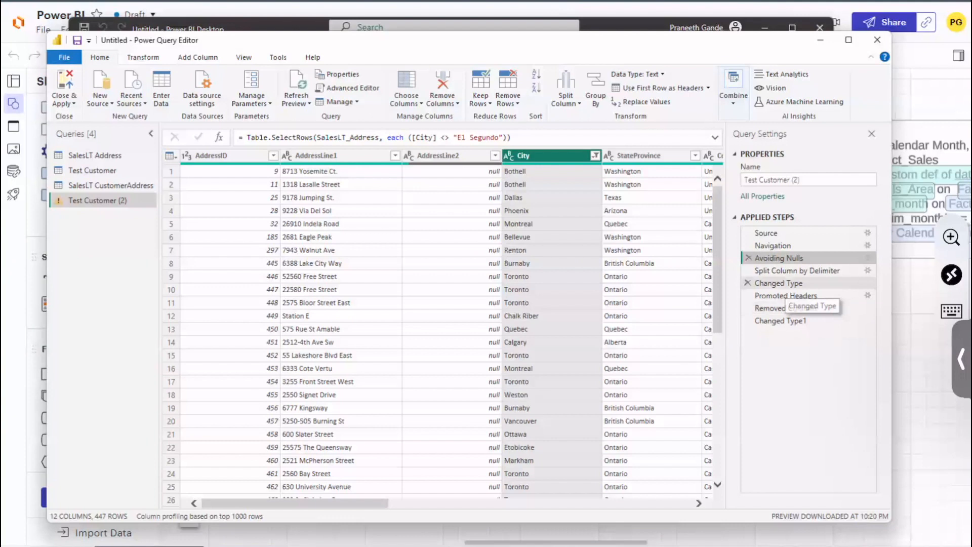
Step: Compare the Changed Type and Changed Type1 steps with the Removed Columns step
{"action": "left_click", "coordinate": [797, 283]}
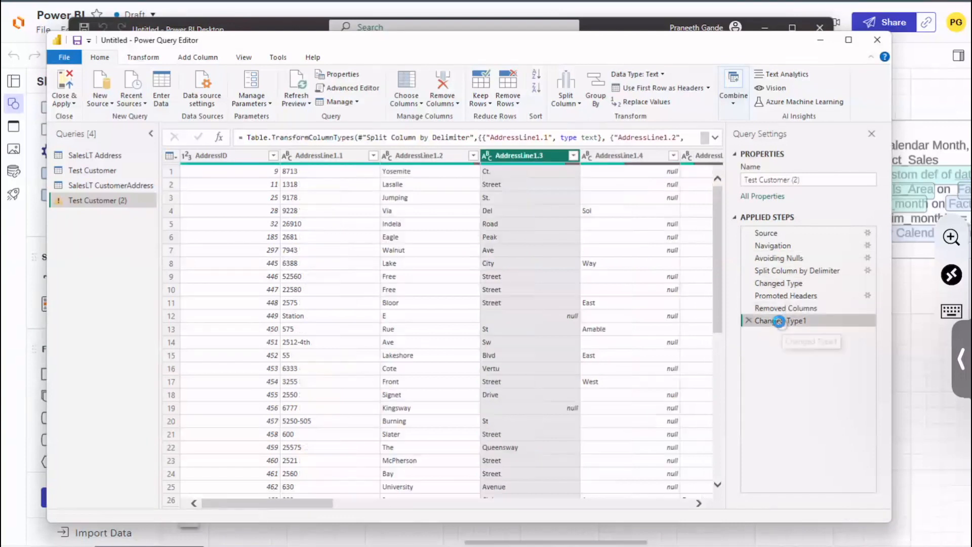
{"action": "left_click", "coordinate": [780, 321]}
{"action": "left_click", "coordinate": [785, 308]}
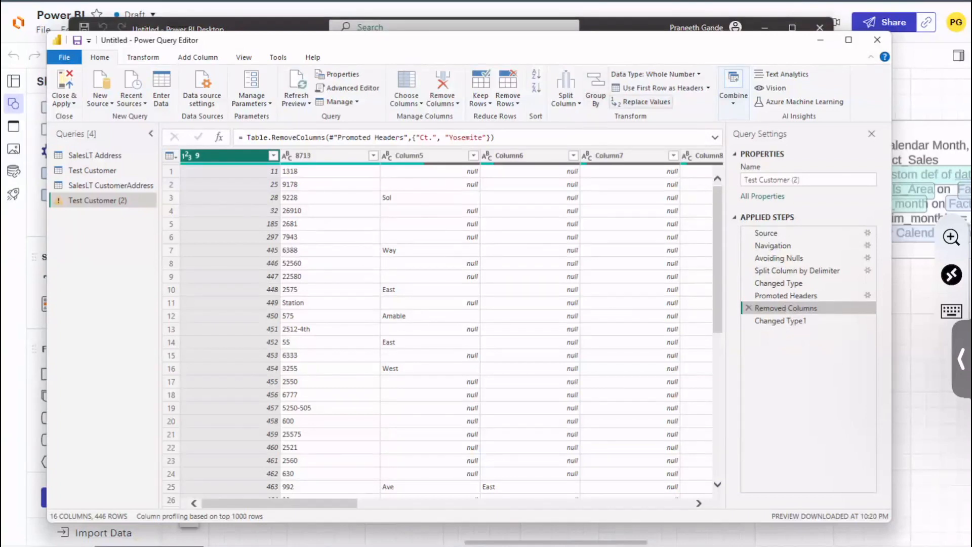
Step: Examine the options for using the first row as headers and the available table and column transformation commands
{"action": "left_click", "coordinate": [707, 88]}
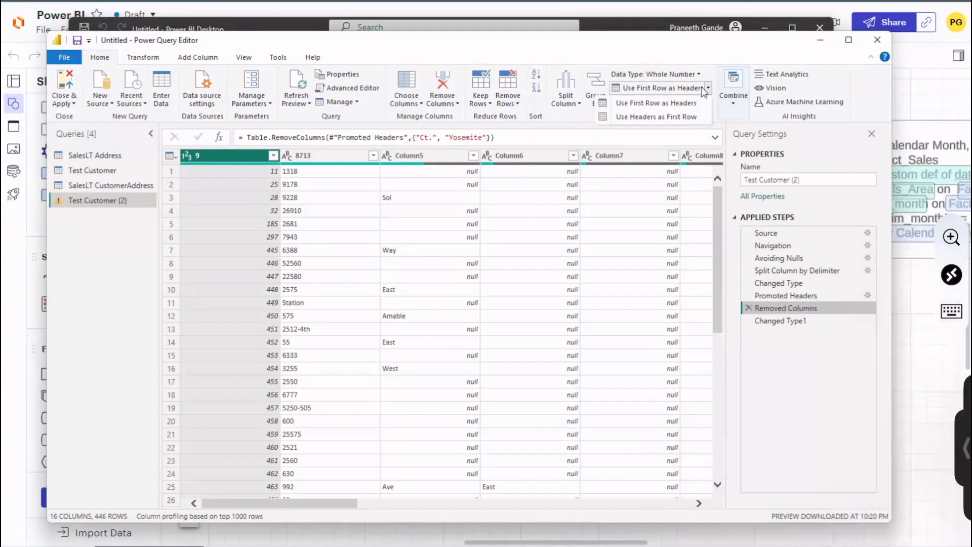
{"action": "key", "text": "Escape"}
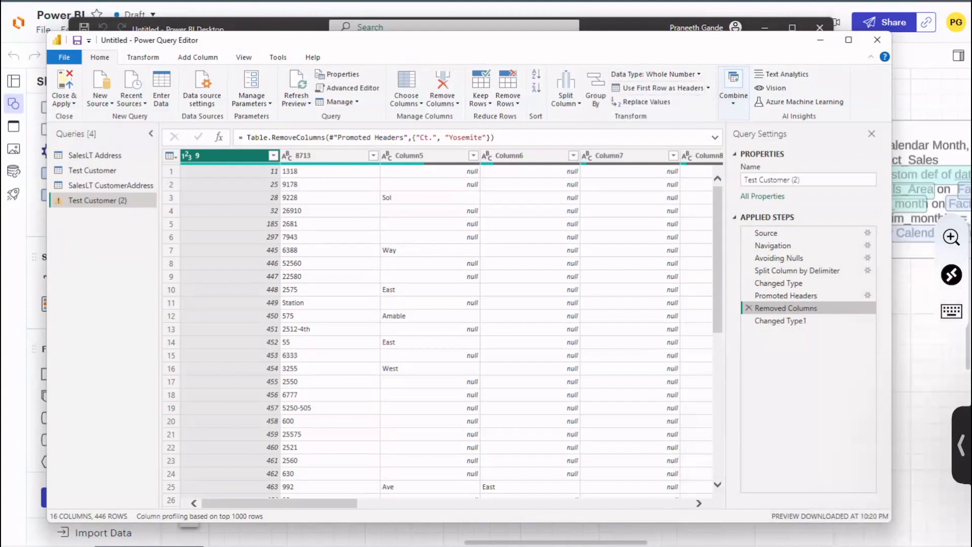
{"action": "left_click", "coordinate": [143, 57]}
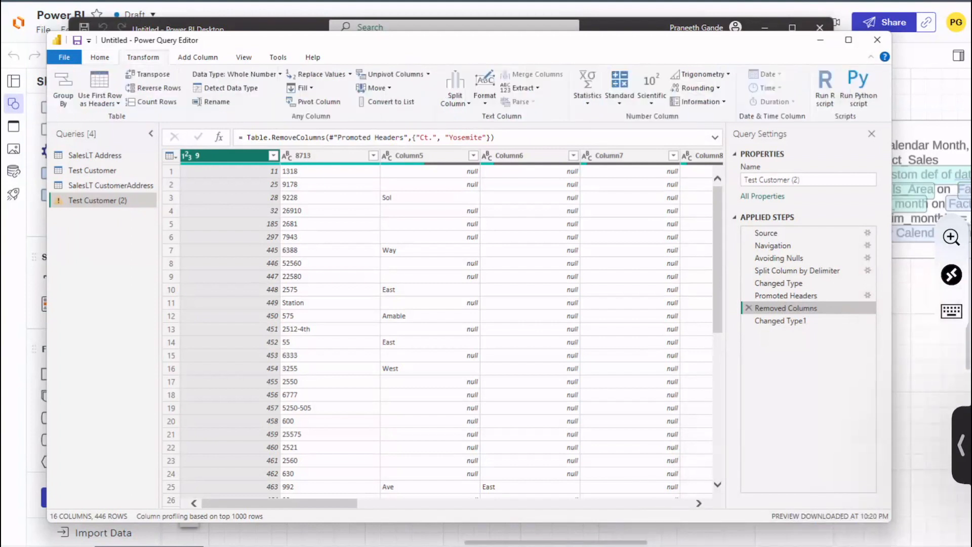
{"action": "left_click", "coordinate": [100, 57]}
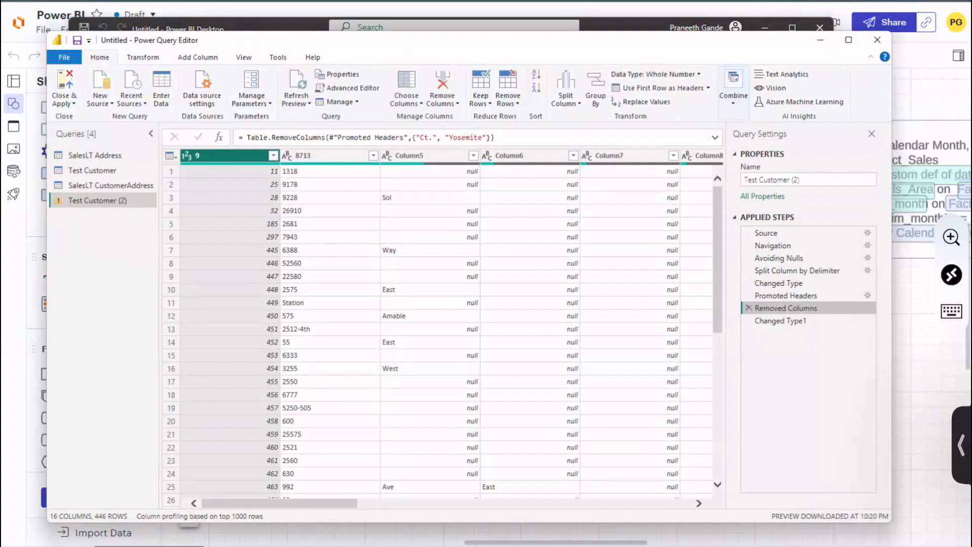
{"action": "left_click", "coordinate": [143, 58]}
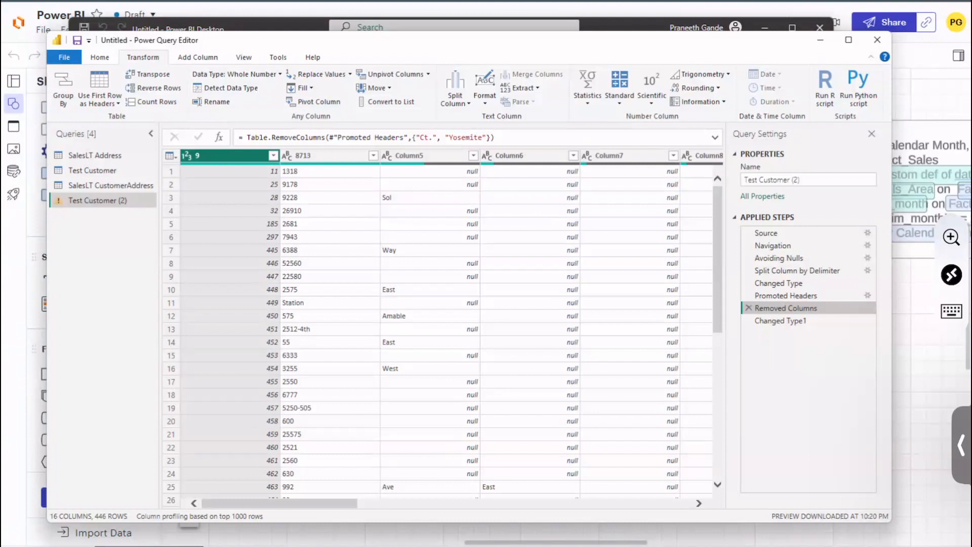
Step: Review the Source, Navigation and Promoted Headers steps, inspecting the Ct. column and first row at Promoted Headers
{"action": "left_click", "coordinate": [785, 232]}
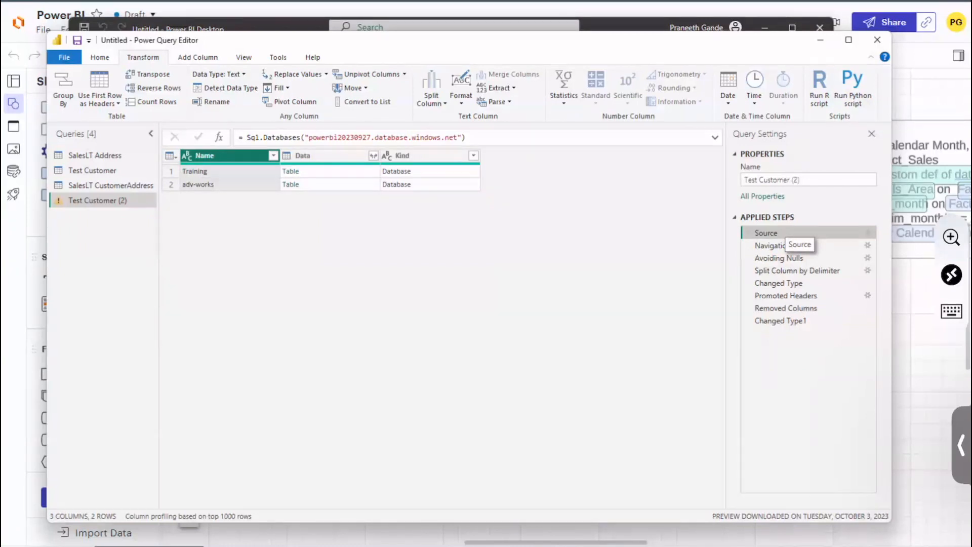
{"action": "left_click", "coordinate": [780, 246]}
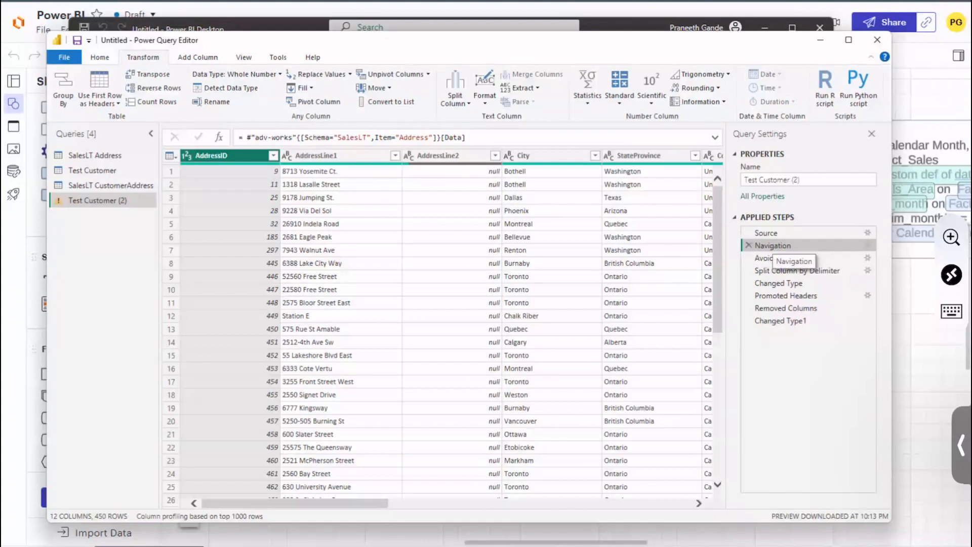
{"action": "left_click", "coordinate": [772, 233]}
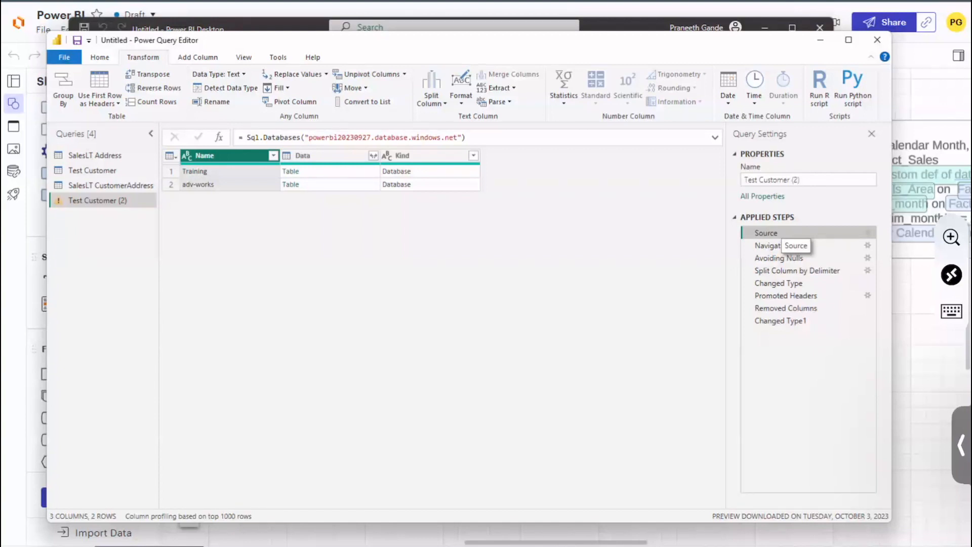
{"action": "left_click", "coordinate": [785, 296]}
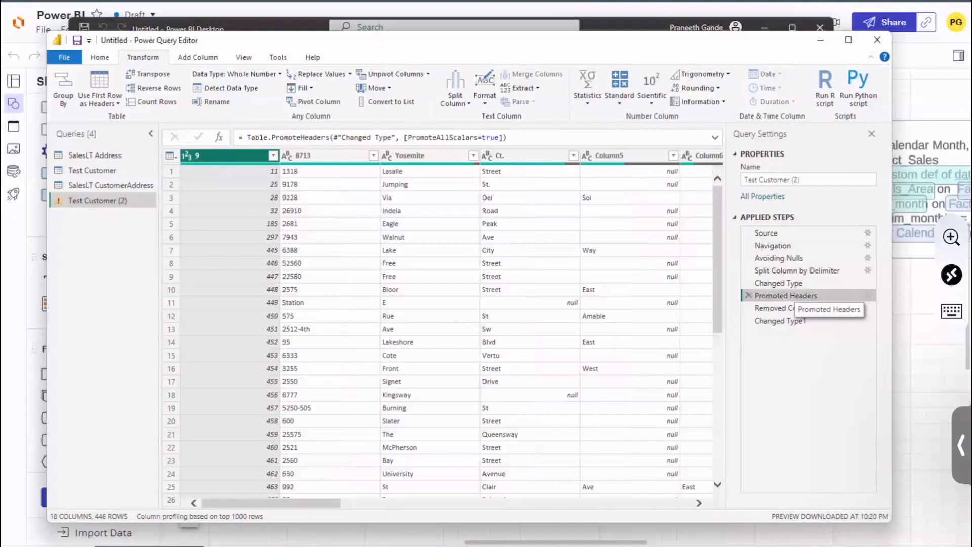
{"action": "left_click", "coordinate": [525, 156]}
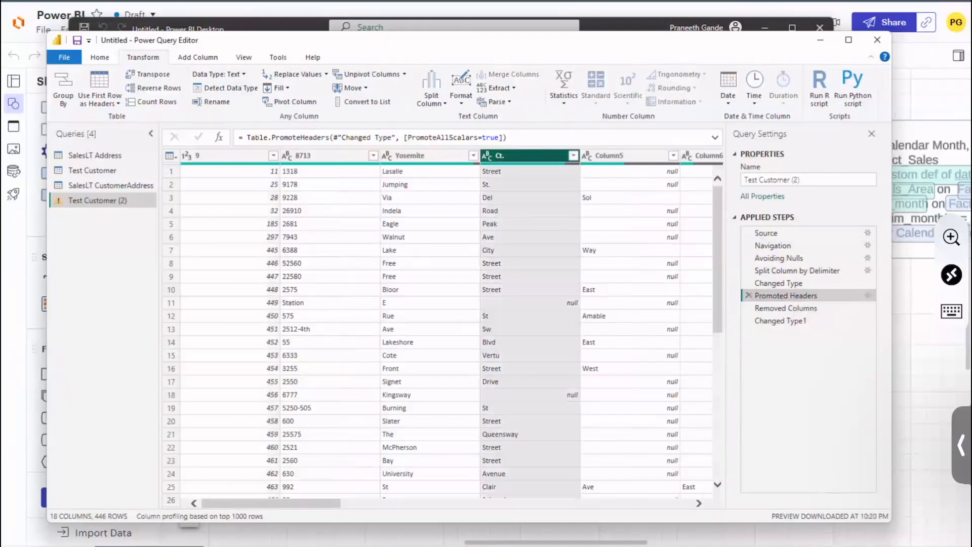
{"action": "left_click", "coordinate": [171, 172]}
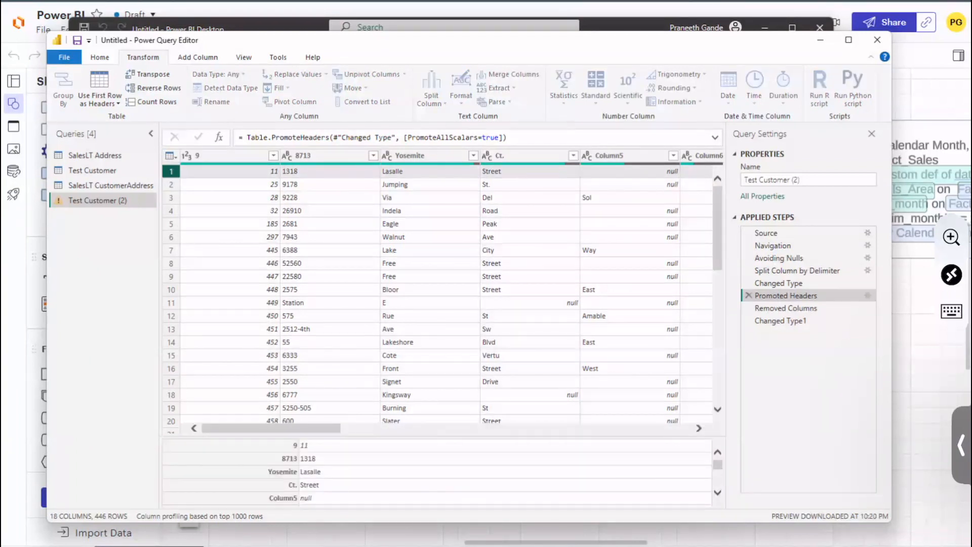
{"action": "left_click", "coordinate": [99, 57]}
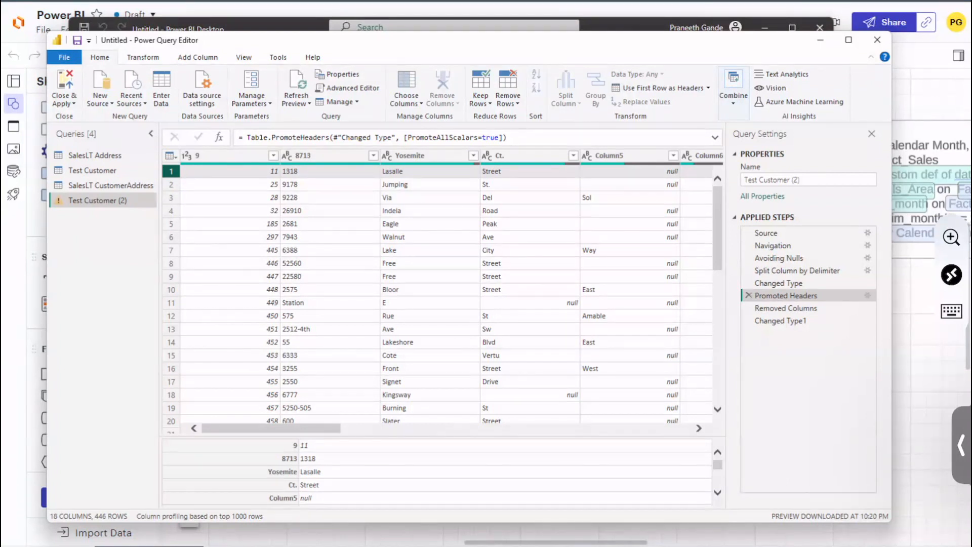
{"action": "left_click", "coordinate": [698, 89]}
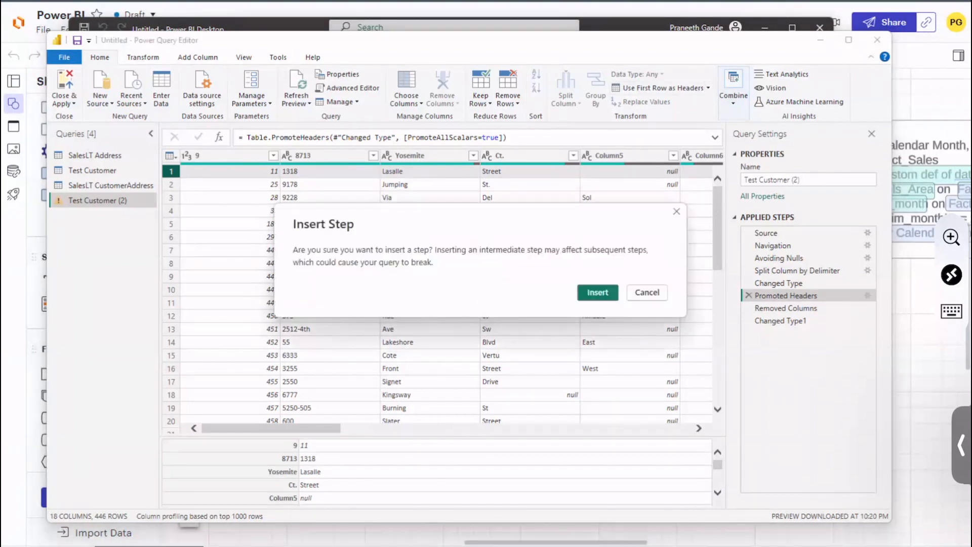
{"action": "left_click", "coordinate": [649, 293]}
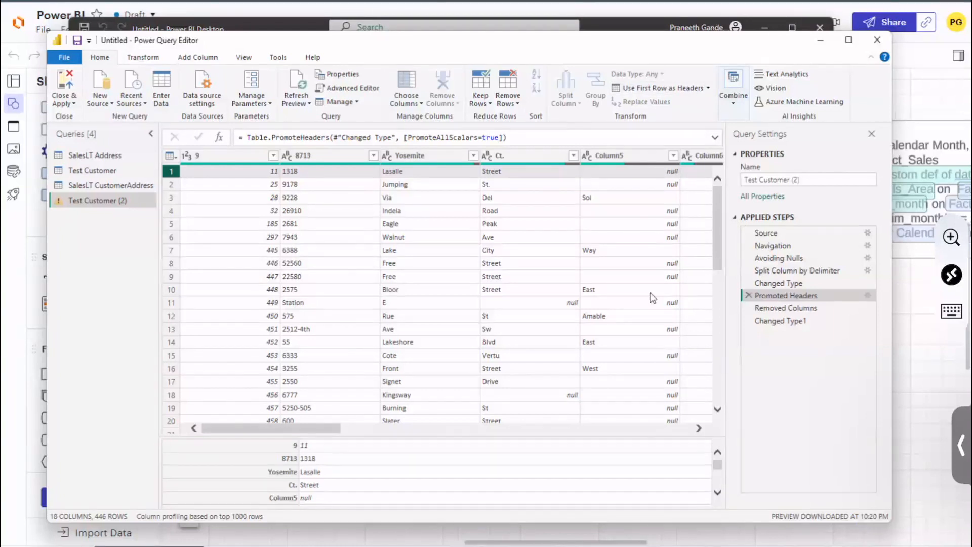
Step: Select the row 7 value in column 9 and open that column's name for editing
{"action": "left_click", "coordinate": [150, 60]}
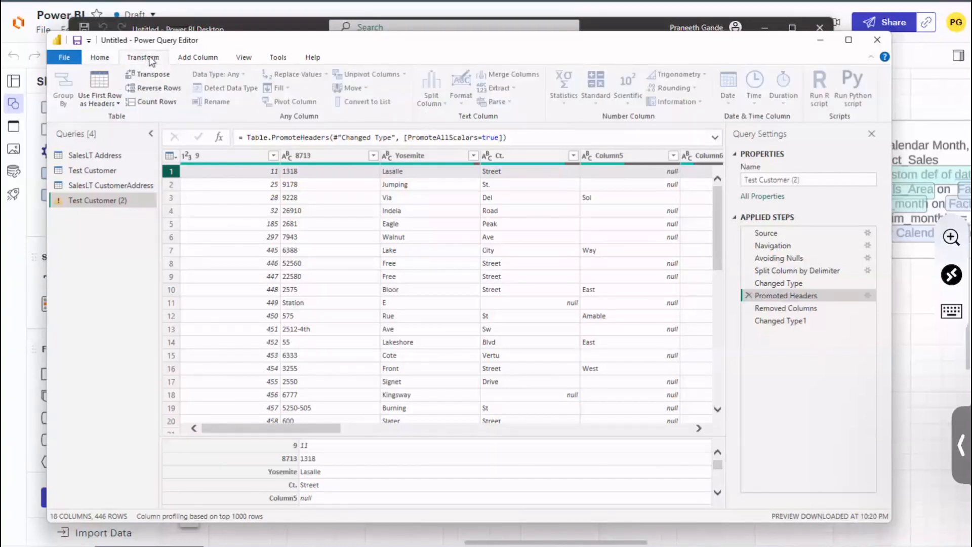
{"action": "left_click", "coordinate": [229, 251]}
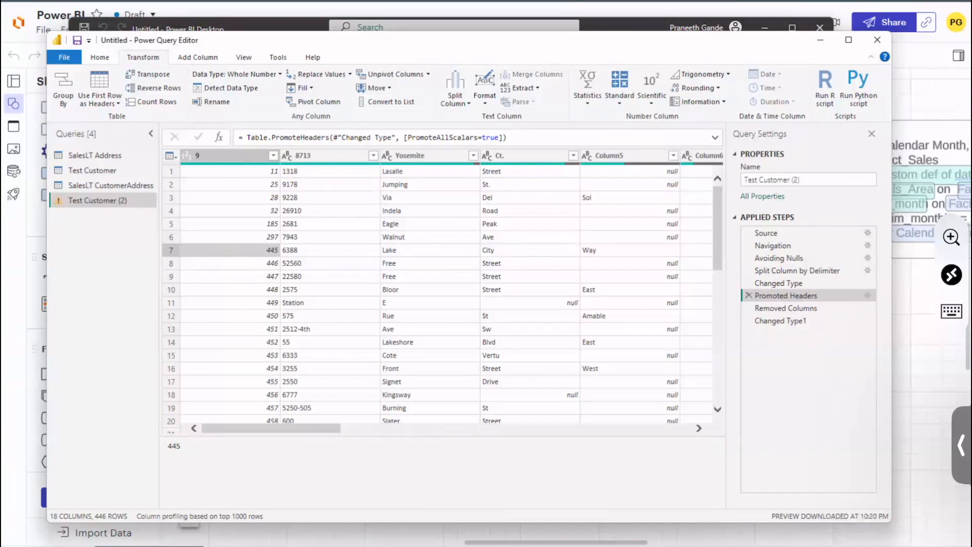
{"action": "left_click", "coordinate": [224, 104]}
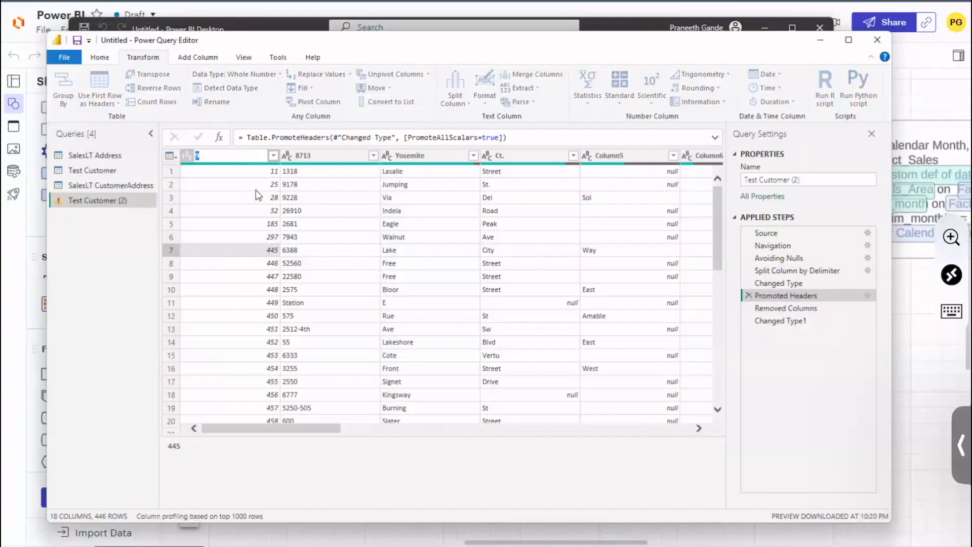
{"action": "key", "text": "Return"}
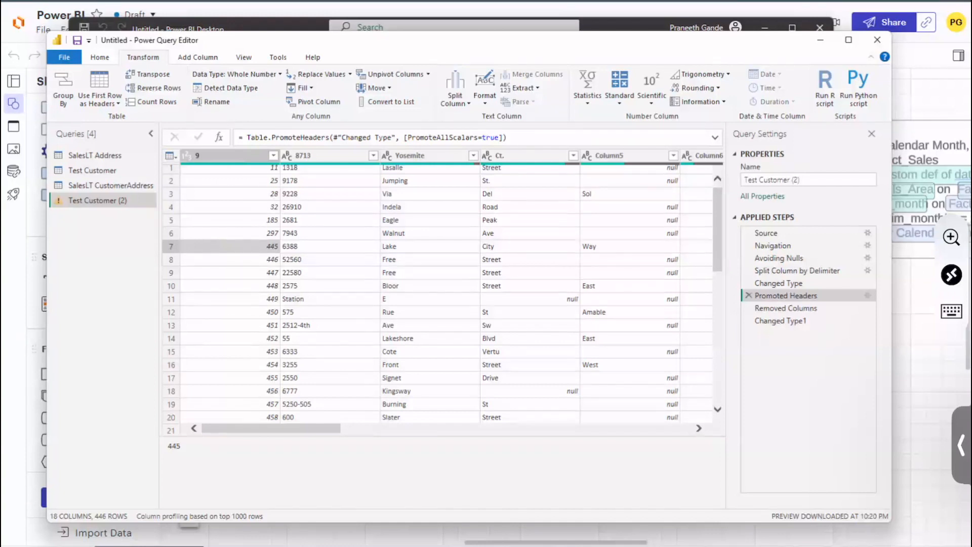
Step: Capture the screen for markup and handwrite "Pivot" in black over the query list and first column
{"action": "key", "text": "super+shift+4"}
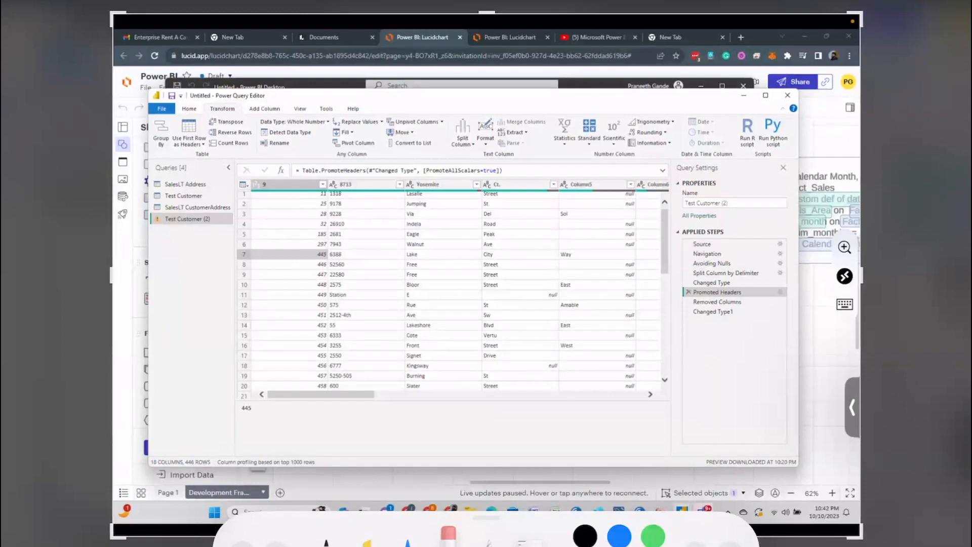
{"action": "left_click", "coordinate": [585, 536]}
{"action": "left_click_drag", "start_coordinate": [221, 185], "coordinate": [218, 231]}
{"action": "mouse_move", "coordinate": [203, 203]}
{"action": "left_mouse_down"}
{"action": "mouse_move", "coordinate": [223, 189]}
{"action": "mouse_move", "coordinate": [215, 217]}
{"action": "left_mouse_up"}
{"action": "left_click_drag", "start_coordinate": [238, 192], "coordinate": [236, 217]}
{"action": "left_click_drag", "start_coordinate": [222, 174], "coordinate": [227, 179]}
{"action": "mouse_move", "coordinate": [240, 175]}
{"action": "left_mouse_down"}
{"action": "mouse_move", "coordinate": [306, 185]}
{"action": "mouse_move", "coordinate": [304, 171]}
{"action": "left_mouse_up"}
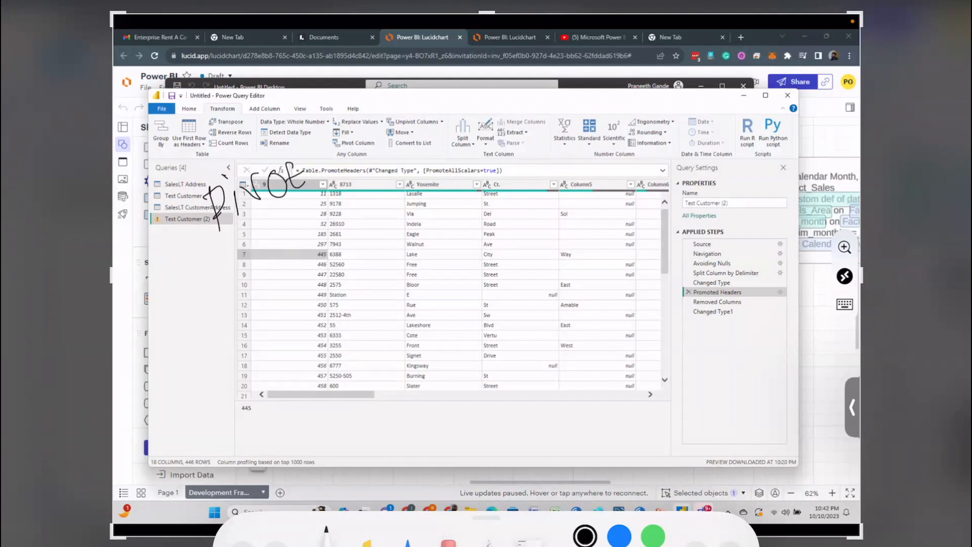
Step: Underline the handwritten word "Pivot" with a double stroke and add a curved line above it
{"action": "left_click_drag", "start_coordinate": [217, 246], "coordinate": [318, 180]}
{"action": "mouse_move", "coordinate": [318, 180]}
{"action": "left_mouse_down"}
{"action": "mouse_move", "coordinate": [224, 240]}
{"action": "mouse_move", "coordinate": [295, 199]}
{"action": "left_mouse_up"}
{"action": "left_click_drag", "start_coordinate": [197, 171], "coordinate": [250, 111]}
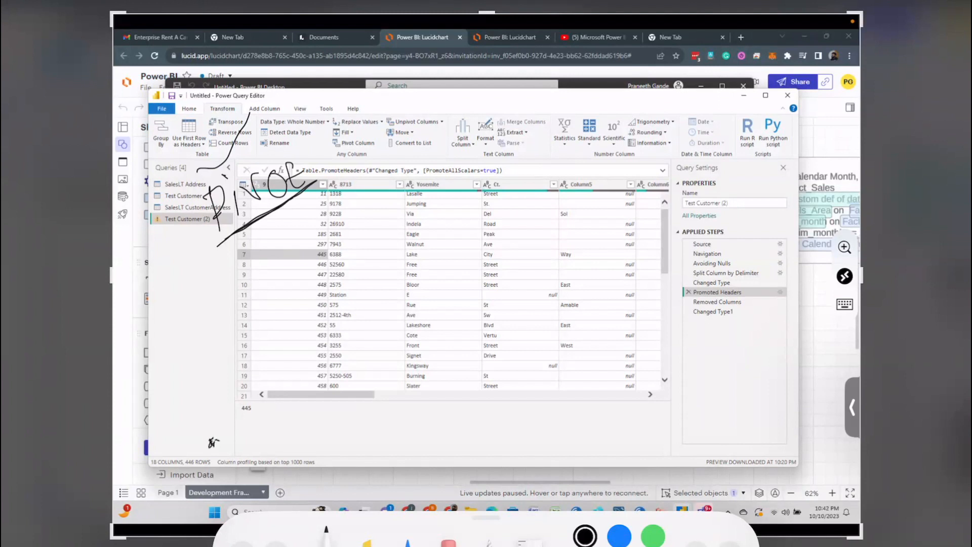
Step: Sketch a pivot-point diagram below the query list, with a baseline, a curved arrow and an upright arrow from one point
{"action": "mouse_move", "coordinate": [212, 442]}
{"action": "left_mouse_down"}
{"action": "mouse_move", "coordinate": [283, 433]}
{"action": "mouse_move", "coordinate": [266, 410]}
{"action": "mouse_move", "coordinate": [206, 380]}
{"action": "mouse_move", "coordinate": [218, 391]}
{"action": "left_mouse_up"}
{"action": "mouse_move", "coordinate": [280, 430]}
{"action": "left_mouse_down"}
{"action": "mouse_move", "coordinate": [226, 385]}
{"action": "mouse_move", "coordinate": [196, 385]}
{"action": "left_mouse_up"}
{"action": "mouse_move", "coordinate": [282, 431]}
{"action": "left_mouse_down"}
{"action": "mouse_move", "coordinate": [251, 315]}
{"action": "mouse_move", "coordinate": [247, 345]}
{"action": "mouse_move", "coordinate": [267, 340]}
{"action": "left_mouse_up"}
{"action": "mouse_move", "coordinate": [211, 436]}
{"action": "left_mouse_down"}
{"action": "mouse_move", "coordinate": [215, 446]}
{"action": "mouse_move", "coordinate": [270, 438]}
{"action": "left_mouse_up"}
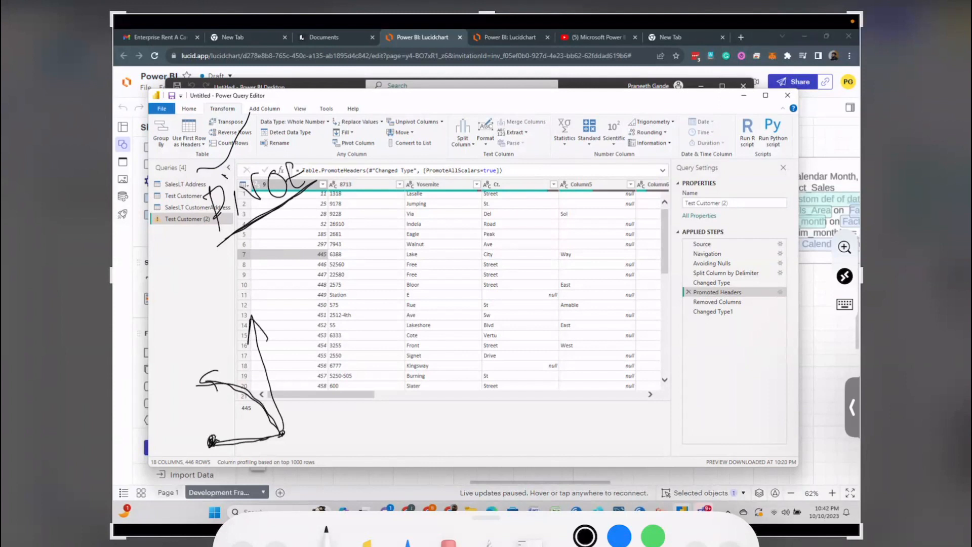
Step: Sketch a table grid over the lower data rows and handwrite sample row values in its second column
{"action": "mouse_move", "coordinate": [366, 315]}
{"action": "left_mouse_down"}
{"action": "mouse_move", "coordinate": [383, 431]}
{"action": "mouse_move", "coordinate": [576, 282]}
{"action": "left_mouse_up"}
{"action": "left_click_drag", "start_coordinate": [405, 314], "coordinate": [428, 425]}
{"action": "left_click_drag", "start_coordinate": [445, 302], "coordinate": [466, 419]}
{"action": "left_click_drag", "start_coordinate": [487, 291], "coordinate": [493, 432]}
{"action": "mouse_move", "coordinate": [373, 336]}
{"action": "left_mouse_down"}
{"action": "mouse_move", "coordinate": [535, 310]}
{"action": "mouse_move", "coordinate": [526, 316]}
{"action": "left_mouse_up"}
{"action": "mouse_move", "coordinate": [354, 376]}
{"action": "left_mouse_down"}
{"action": "mouse_move", "coordinate": [513, 334]}
{"action": "mouse_move", "coordinate": [515, 343]}
{"action": "left_mouse_up"}
{"action": "left_click_drag", "start_coordinate": [360, 403], "coordinate": [547, 365]}
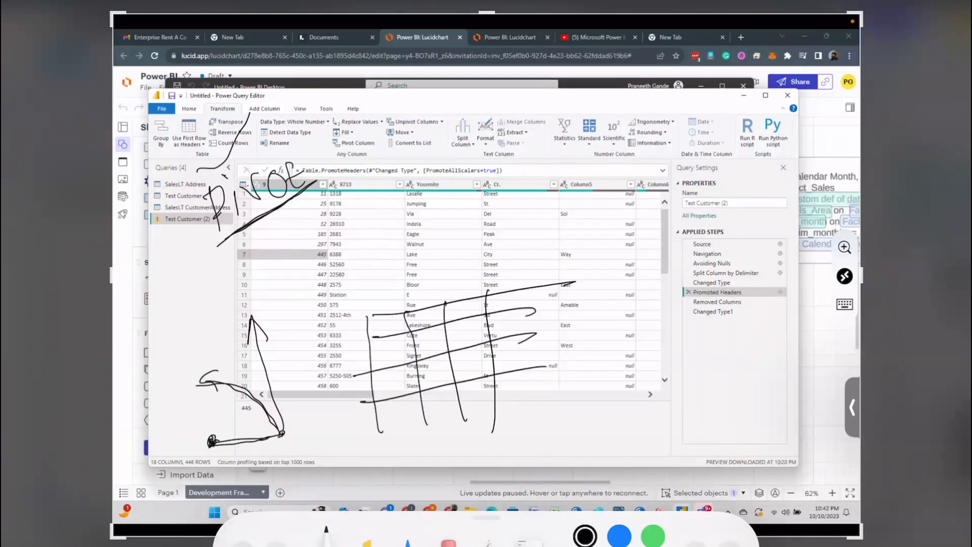
{"action": "mouse_move", "coordinate": [421, 283]}
{"action": "left_mouse_down"}
{"action": "mouse_move", "coordinate": [426, 324]}
{"action": "mouse_move", "coordinate": [429, 312]}
{"action": "mouse_move", "coordinate": [421, 350]}
{"action": "mouse_move", "coordinate": [438, 333]}
{"action": "left_mouse_up"}
{"action": "left_click_drag", "start_coordinate": [434, 368], "coordinate": [435, 377]}
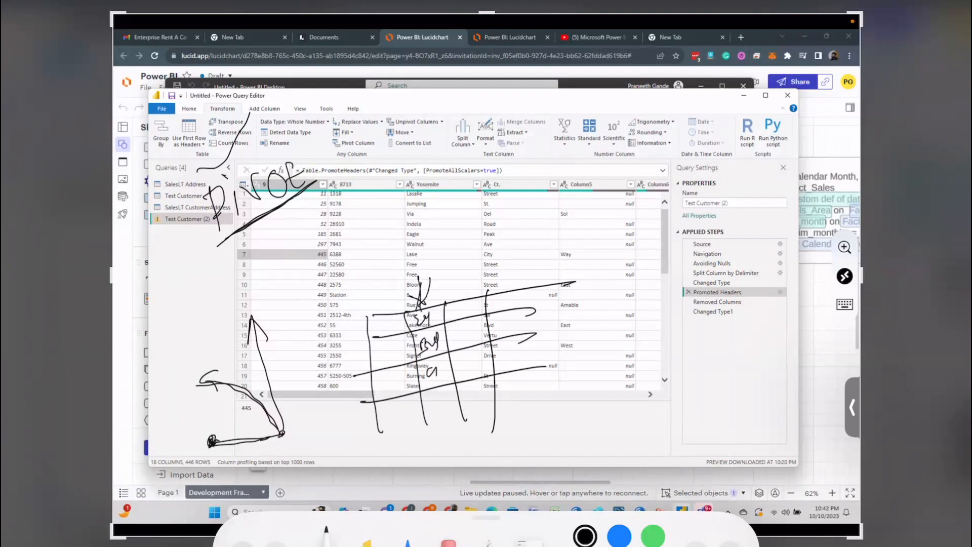
Step: Extend the sketched table with handwritten column headings and separators, and link the row values to the headings with looping arrows
{"action": "mouse_move", "coordinate": [428, 311]}
{"action": "left_mouse_down"}
{"action": "mouse_move", "coordinate": [488, 285]}
{"action": "mouse_move", "coordinate": [514, 305]}
{"action": "mouse_move", "coordinate": [521, 287]}
{"action": "left_mouse_up"}
{"action": "mouse_move", "coordinate": [523, 300]}
{"action": "left_mouse_down"}
{"action": "mouse_move", "coordinate": [528, 278]}
{"action": "mouse_move", "coordinate": [567, 368]}
{"action": "left_mouse_up"}
{"action": "mouse_move", "coordinate": [554, 266]}
{"action": "left_mouse_down"}
{"action": "mouse_move", "coordinate": [560, 291]}
{"action": "mouse_move", "coordinate": [570, 284]}
{"action": "left_mouse_up"}
{"action": "left_click_drag", "start_coordinate": [570, 286], "coordinate": [583, 290]}
{"action": "left_click_drag", "start_coordinate": [597, 249], "coordinate": [615, 337]}
{"action": "left_click_drag", "start_coordinate": [622, 263], "coordinate": [623, 269]}
{"action": "mouse_move", "coordinate": [628, 266]}
{"action": "left_mouse_down"}
{"action": "mouse_move", "coordinate": [639, 247]}
{"action": "mouse_move", "coordinate": [653, 256]}
{"action": "left_mouse_up"}
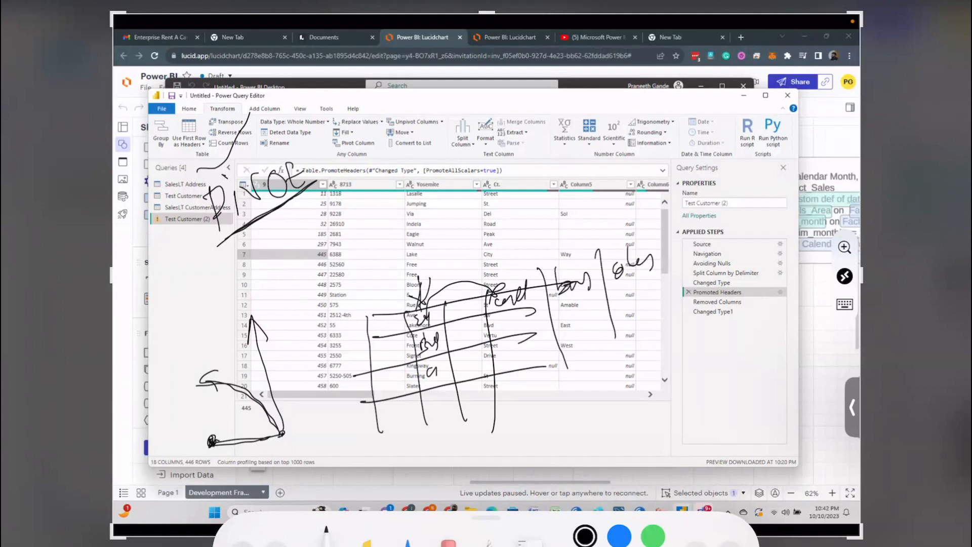
{"action": "mouse_move", "coordinate": [402, 359]}
{"action": "left_mouse_down"}
{"action": "mouse_move", "coordinate": [521, 279]}
{"action": "mouse_move", "coordinate": [499, 307]}
{"action": "mouse_move", "coordinate": [506, 368]}
{"action": "mouse_move", "coordinate": [473, 375]}
{"action": "left_mouse_up"}
{"action": "mouse_move", "coordinate": [465, 362]}
{"action": "left_mouse_down"}
{"action": "mouse_move", "coordinate": [449, 385]}
{"action": "mouse_move", "coordinate": [473, 400]}
{"action": "left_mouse_up"}
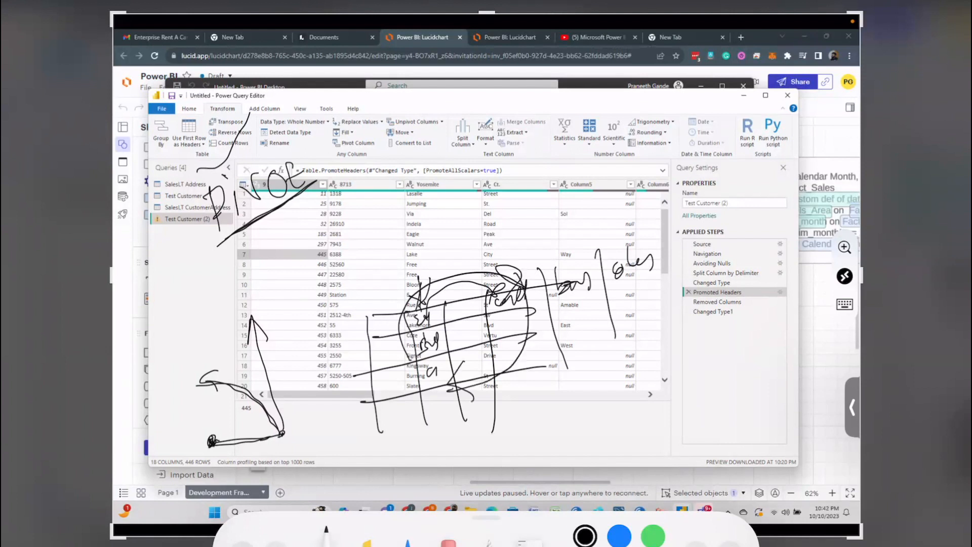
Step: Erase part of the sketched table and delete the marked-up screenshot
{"action": "left_click", "coordinate": [448, 542]}
{"action": "mouse_move", "coordinate": [494, 342]}
{"action": "left_mouse_down"}
{"action": "mouse_move", "coordinate": [431, 387]}
{"action": "mouse_move", "coordinate": [454, 415]}
{"action": "mouse_move", "coordinate": [512, 352]}
{"action": "left_mouse_up"}
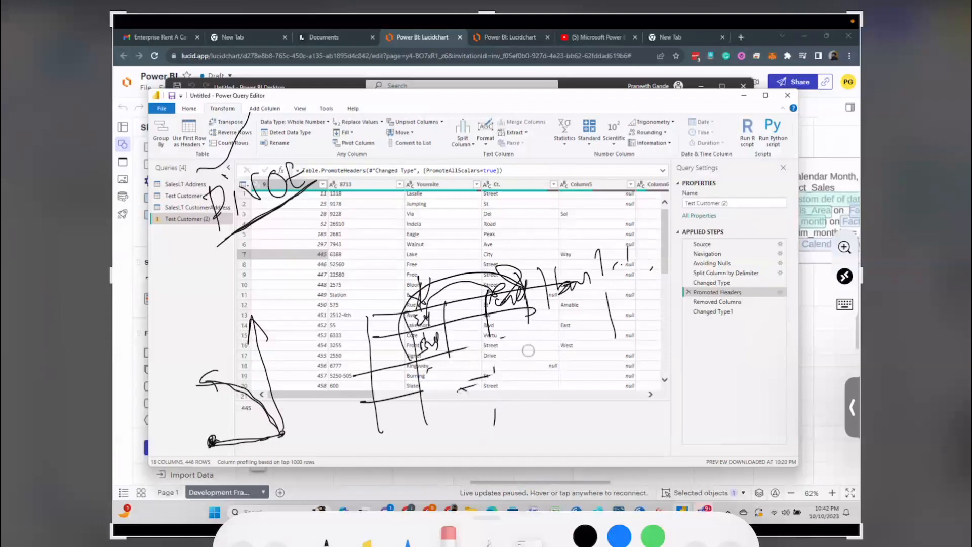
{"action": "left_click", "coordinate": [23, 1]}
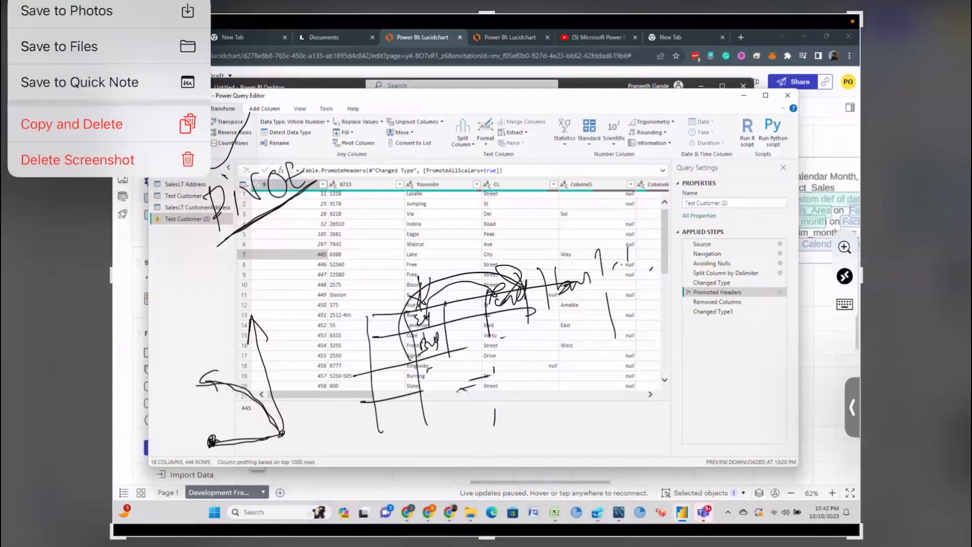
{"action": "left_click", "coordinate": [77, 160]}
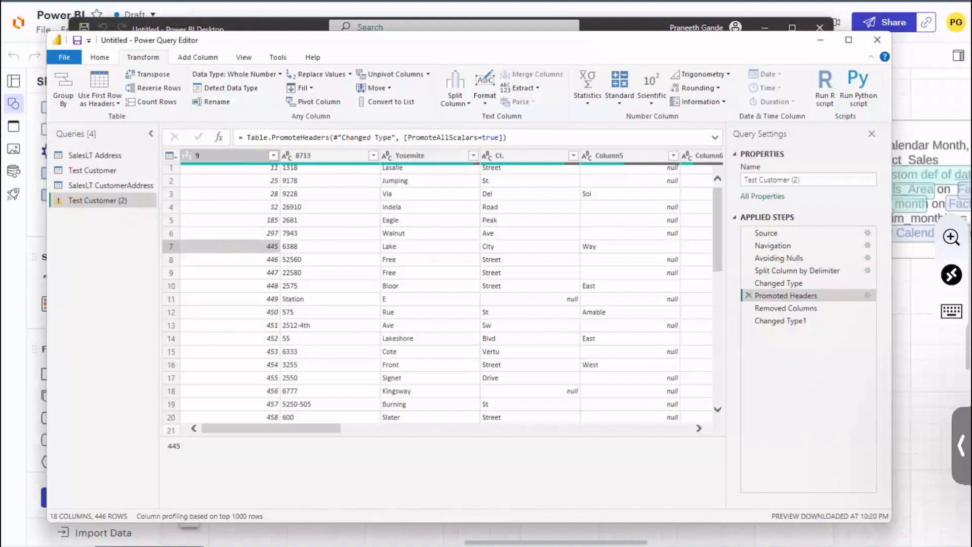
Step: Look across the columns of Test Customer (2) and of the SalesLT Address query
{"action": "scroll", "coordinate": [318, 431], "scroll_direction": "right", "scroll_amount": 5}
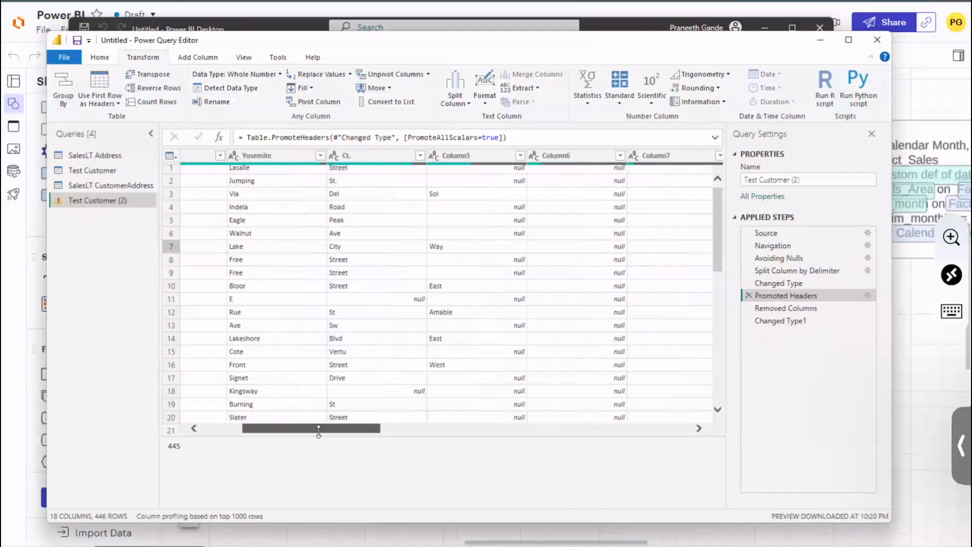
{"action": "scroll", "coordinate": [319, 432], "scroll_direction": "left", "scroll_amount": 3}
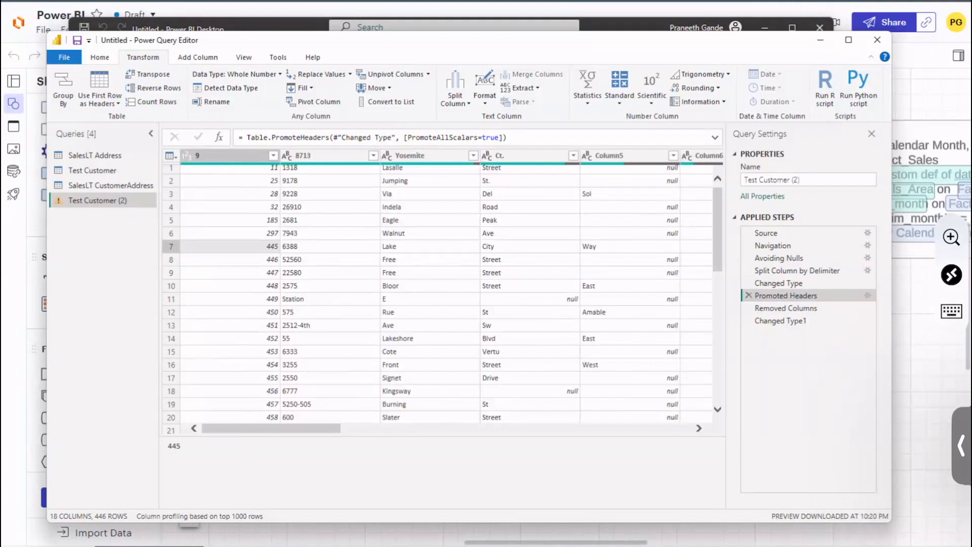
{"action": "left_click", "coordinate": [108, 155]}
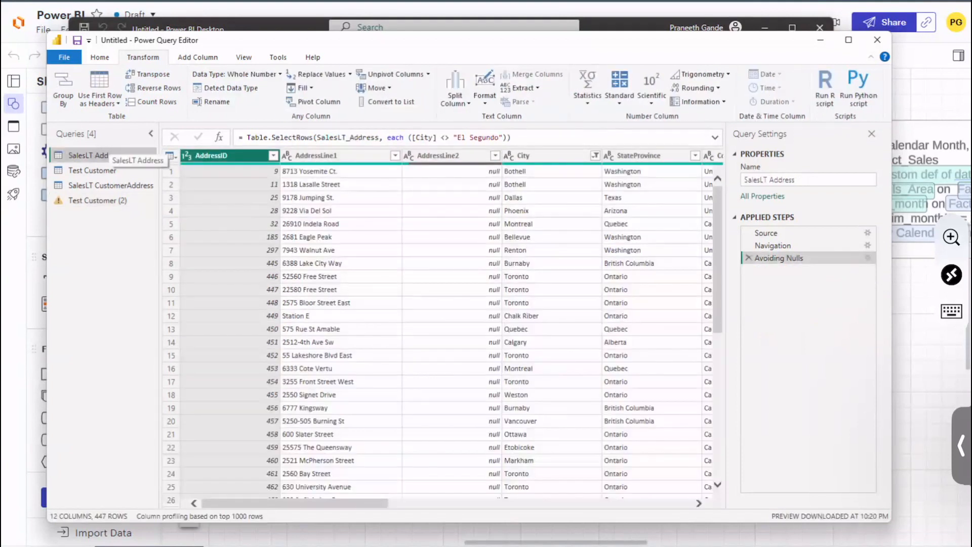
{"action": "scroll", "coordinate": [383, 501], "scroll_direction": "right", "scroll_amount": 5}
{"action": "scroll", "coordinate": [383, 502], "scroll_direction": "left", "scroll_amount": 1}
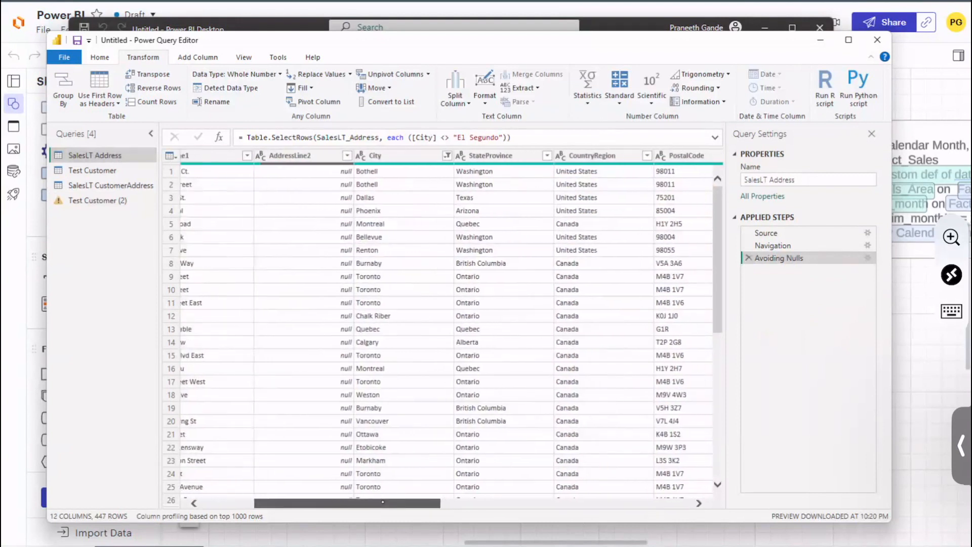
{"action": "scroll", "coordinate": [382, 501], "scroll_direction": "right", "scroll_amount": 4}
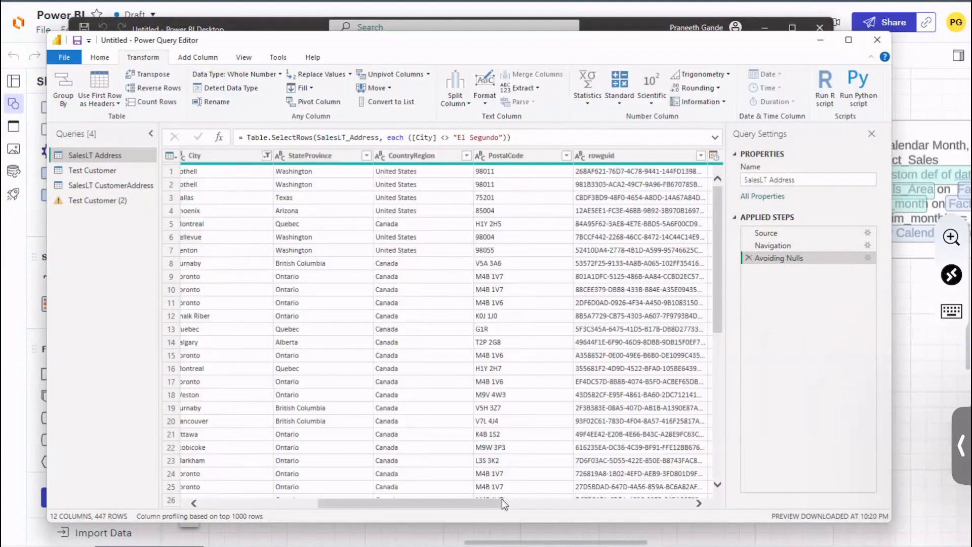
Step: Select the CountryRegion column in SalesLT Address and examine its country values
{"action": "left_click", "coordinate": [412, 156]}
{"action": "scroll", "coordinate": [439, 330], "scroll_direction": "down", "scroll_amount": 3}
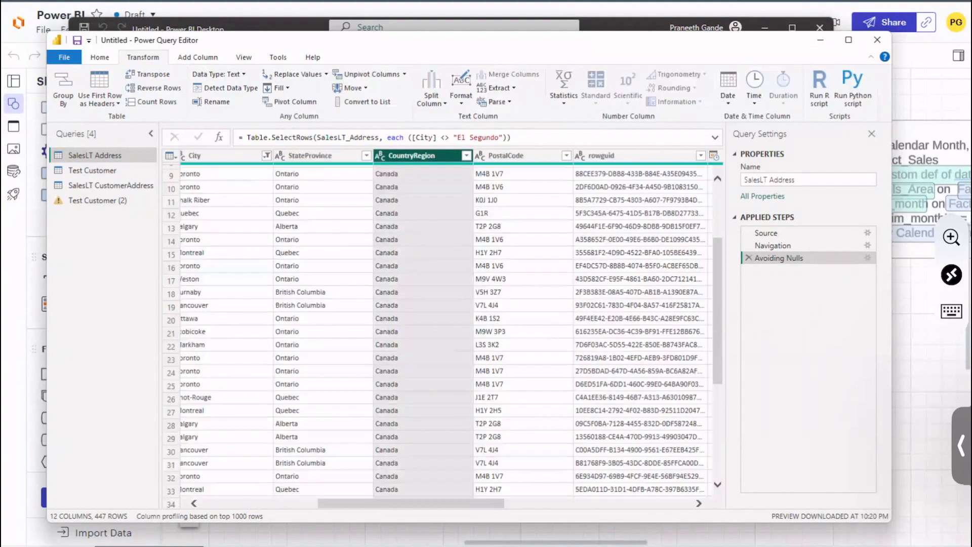
{"action": "scroll", "coordinate": [439, 354], "scroll_direction": "down", "scroll_amount": 20}
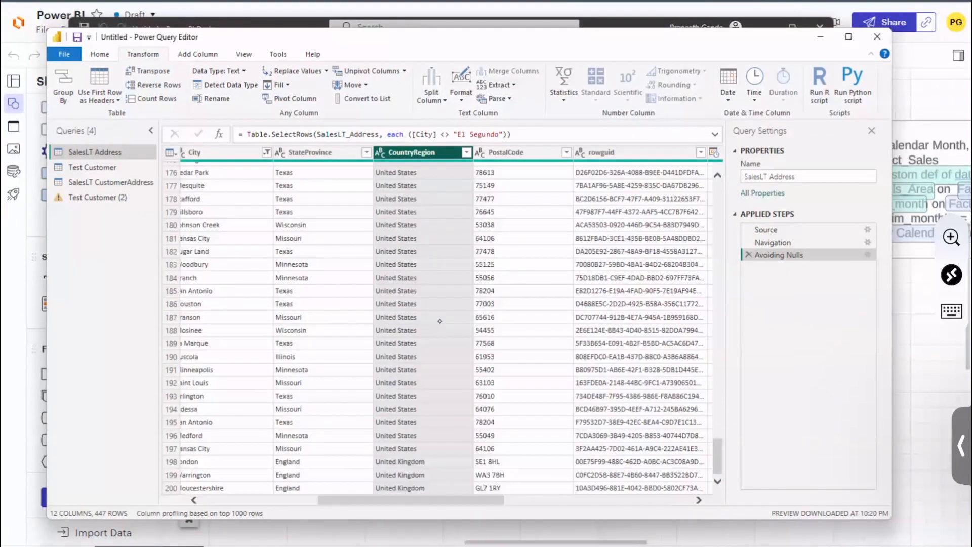
{"action": "scroll", "coordinate": [440, 499], "scroll_direction": "up", "scroll_amount": 10}
{"action": "left_click_drag", "start_coordinate": [460, 507], "coordinate": [437, 508]}
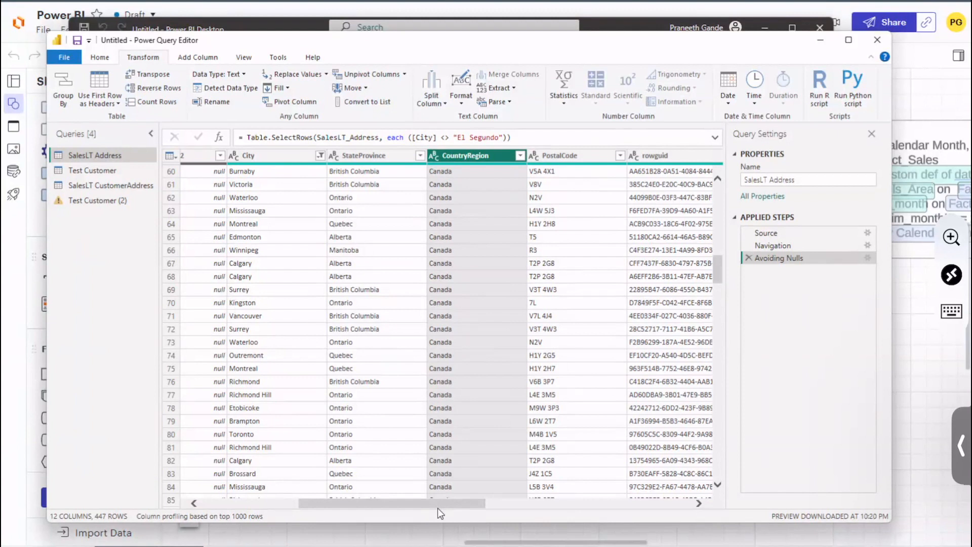
Step: Review the available values columns in the Pivot Column settings for CountryRegion, and cancel without pivoting
{"action": "left_click", "coordinate": [297, 104]}
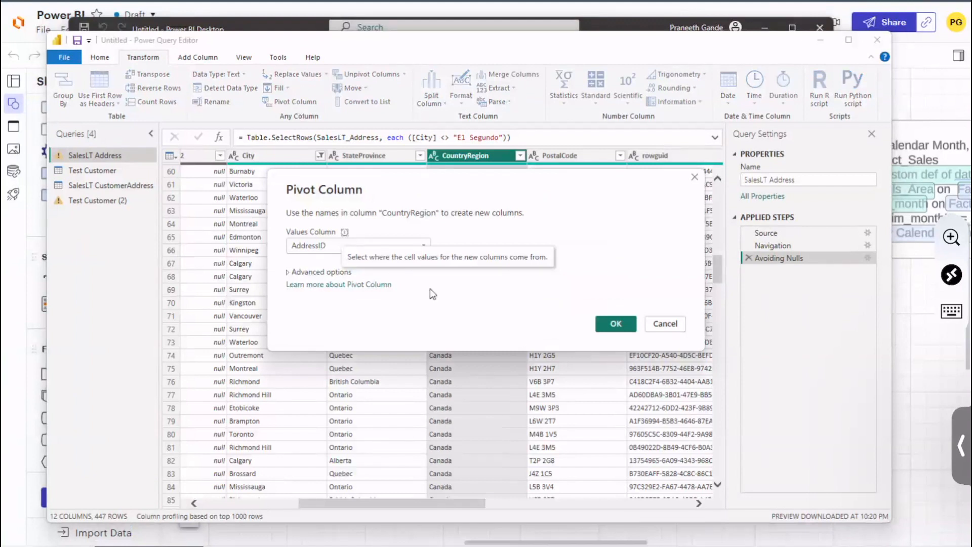
{"action": "left_click", "coordinate": [356, 245]}
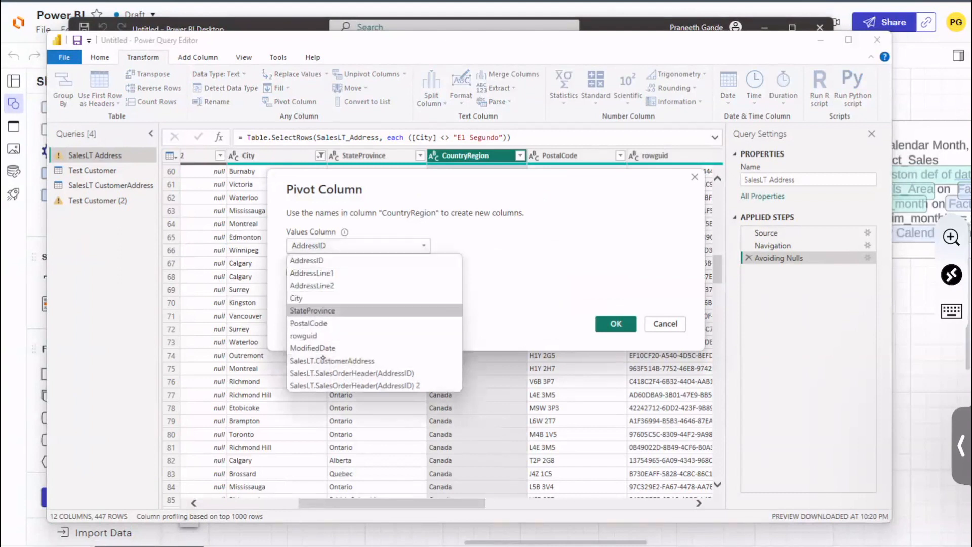
{"action": "key", "text": "Up"}
{"action": "key", "text": "Up"}
{"action": "key", "text": "Up"}
{"action": "key", "text": "Down"}
{"action": "key", "text": "Down"}
{"action": "key", "text": "Down"}
{"action": "key", "text": "Down"}
{"action": "key", "text": "Down"}
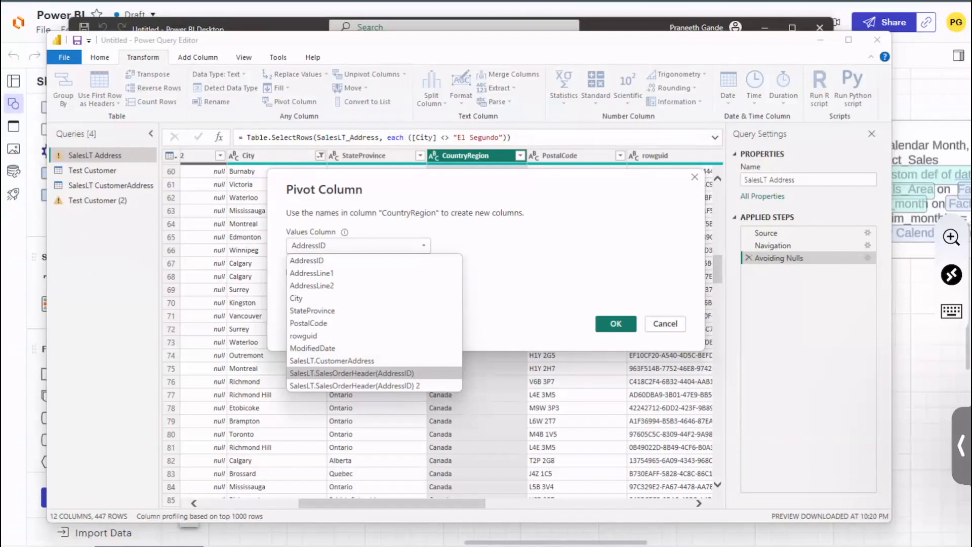
{"action": "left_click", "coordinate": [507, 252]}
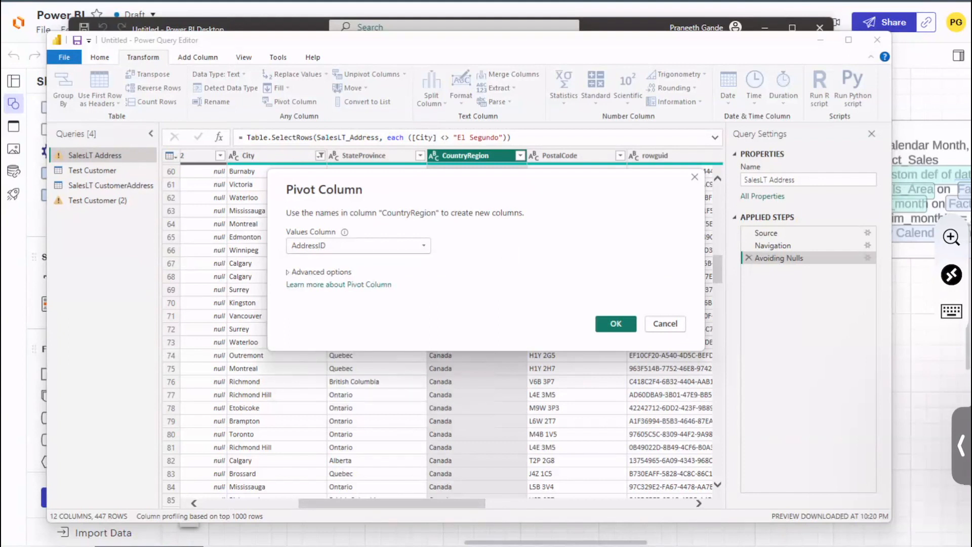
{"action": "left_click", "coordinate": [667, 327]}
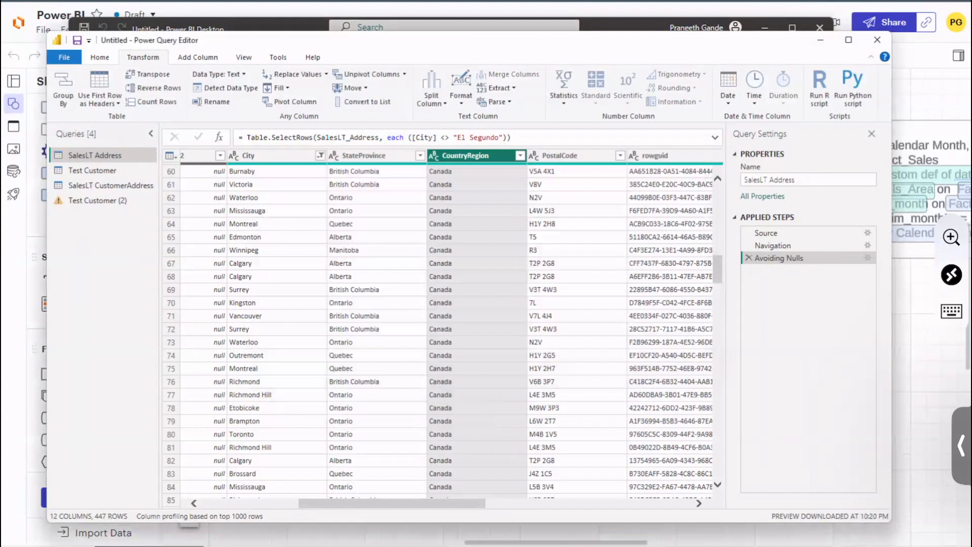
Step: Capture the screen for markup and sketch a slanted black table grid over the City and StateProvince columns
{"action": "key", "text": "super+shift+3"}
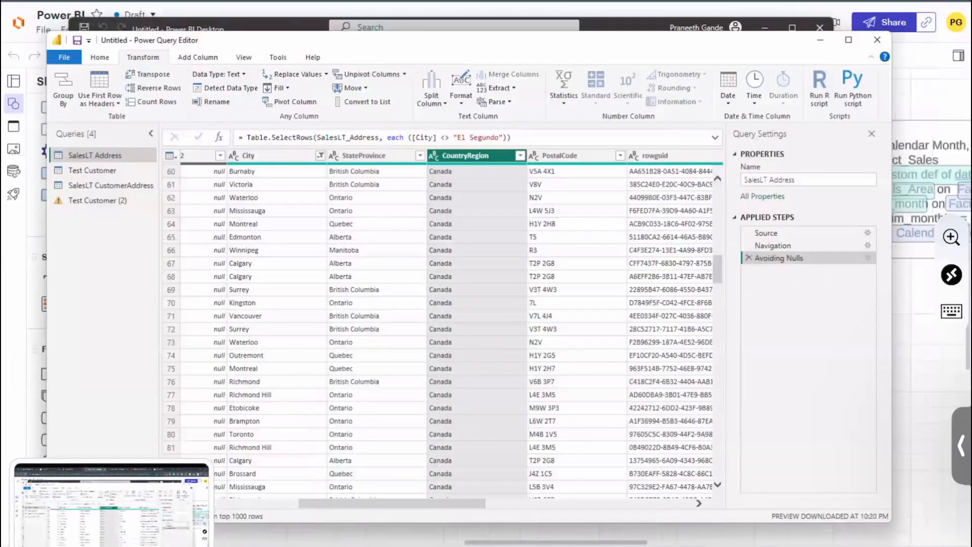
{"action": "left_click", "coordinate": [111, 504]}
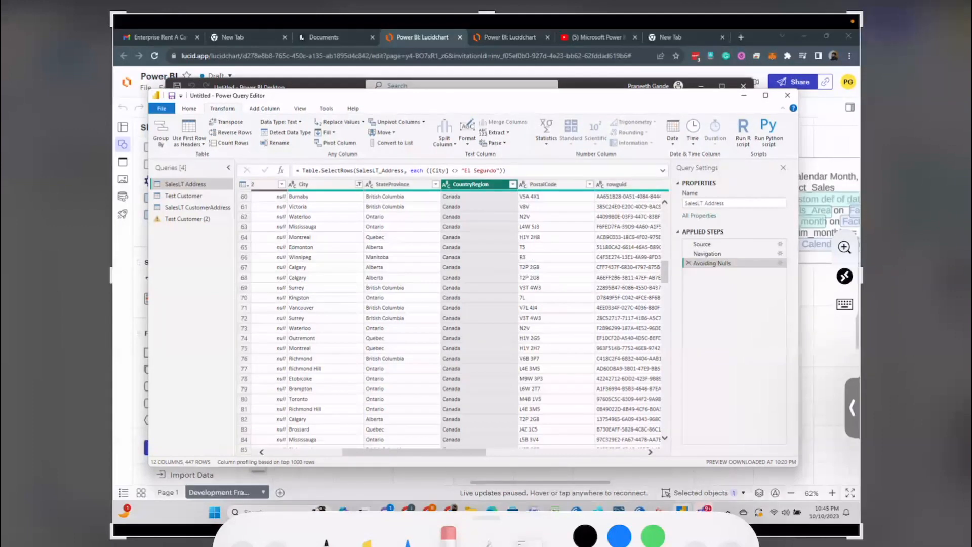
{"action": "left_click", "coordinate": [326, 541]}
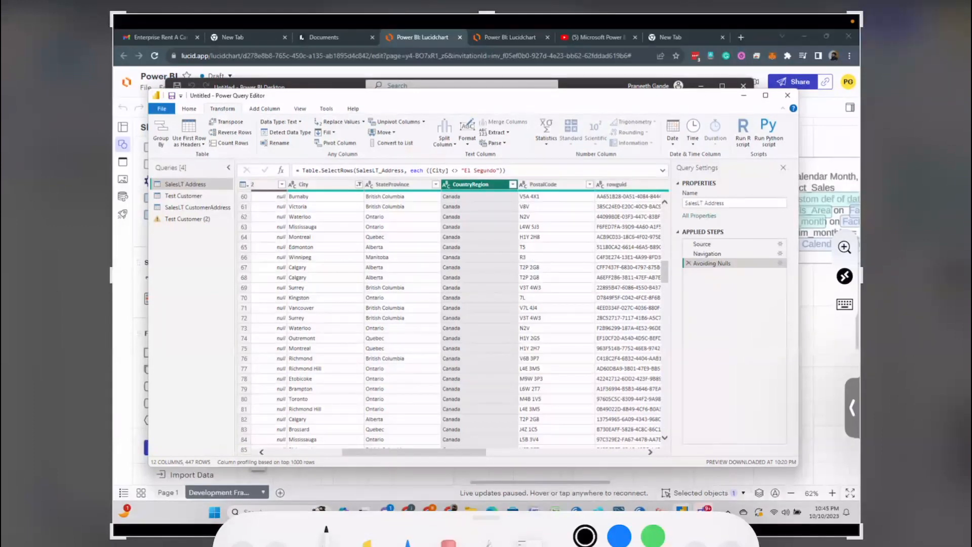
{"action": "mouse_move", "coordinate": [182, 249]}
{"action": "left_mouse_down"}
{"action": "mouse_move", "coordinate": [358, 181]}
{"action": "mouse_move", "coordinate": [427, 325]}
{"action": "mouse_move", "coordinate": [290, 393]}
{"action": "mouse_move", "coordinate": [446, 320]}
{"action": "left_mouse_up"}
{"action": "left_click_drag", "start_coordinate": [218, 281], "coordinate": [365, 198]}
{"action": "mouse_move", "coordinate": [236, 207]}
{"action": "left_mouse_down"}
{"action": "mouse_move", "coordinate": [348, 340]}
{"action": "mouse_move", "coordinate": [394, 414]}
{"action": "left_mouse_up"}
{"action": "left_click_drag", "start_coordinate": [234, 320], "coordinate": [390, 231]}
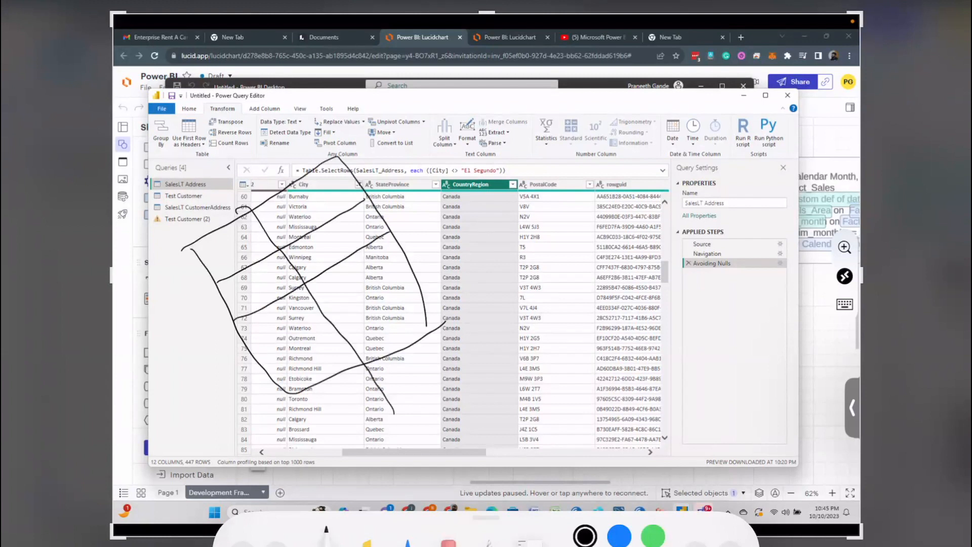
{"action": "left_click_drag", "start_coordinate": [264, 377], "coordinate": [428, 277]}
Step: Handwrite country names, starting with USA and India, in the rows of the sketched grid's first column
{"action": "mouse_move", "coordinate": [215, 246]}
{"action": "left_mouse_down"}
{"action": "mouse_move", "coordinate": [230, 246]}
{"action": "mouse_move", "coordinate": [228, 262]}
{"action": "mouse_move", "coordinate": [263, 234]}
{"action": "left_mouse_up"}
{"action": "left_click_drag", "start_coordinate": [234, 297], "coordinate": [232, 316]}
{"action": "mouse_move", "coordinate": [218, 306]}
{"action": "left_mouse_down"}
{"action": "mouse_move", "coordinate": [241, 292]}
{"action": "mouse_move", "coordinate": [244, 310]}
{"action": "mouse_move", "coordinate": [265, 273]}
{"action": "left_mouse_up"}
{"action": "mouse_move", "coordinate": [266, 274]}
{"action": "left_mouse_down"}
{"action": "mouse_move", "coordinate": [267, 296]}
{"action": "mouse_move", "coordinate": [279, 261]}
{"action": "mouse_move", "coordinate": [284, 280]}
{"action": "left_mouse_up"}
{"action": "mouse_move", "coordinate": [269, 338]}
{"action": "left_mouse_down"}
{"action": "mouse_move", "coordinate": [261, 356]}
{"action": "mouse_move", "coordinate": [309, 317]}
{"action": "left_mouse_up"}
Step: Draw a double arrow from the sketched grid and outline an empty result table beyond it
{"action": "mouse_move", "coordinate": [421, 246]}
{"action": "left_mouse_down"}
{"action": "mouse_move", "coordinate": [487, 243]}
{"action": "mouse_move", "coordinate": [495, 256]}
{"action": "mouse_move", "coordinate": [481, 267]}
{"action": "left_mouse_up"}
{"action": "left_click_drag", "start_coordinate": [526, 195], "coordinate": [527, 383]}
{"action": "mouse_move", "coordinate": [533, 207]}
{"action": "left_mouse_down"}
{"action": "mouse_move", "coordinate": [549, 203]}
{"action": "mouse_move", "coordinate": [772, 300]}
{"action": "mouse_move", "coordinate": [748, 362]}
{"action": "mouse_move", "coordinate": [539, 385]}
{"action": "left_mouse_up"}
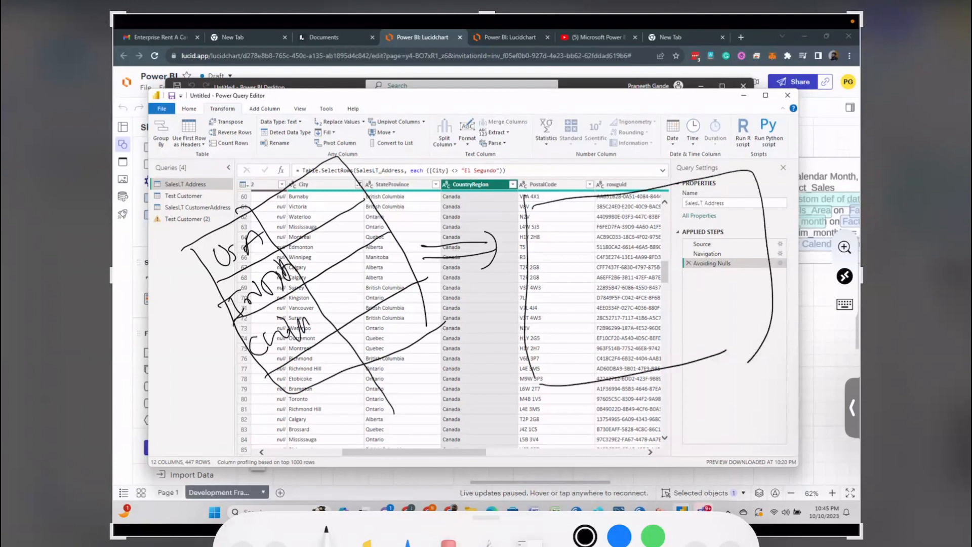
Step: Divide the result table into a header row and three columns, and handwrite the country names as headings
{"action": "left_click_drag", "start_coordinate": [514, 253], "coordinate": [762, 205]}
{"action": "left_click_drag", "start_coordinate": [587, 207], "coordinate": [628, 404]}
{"action": "mouse_move", "coordinate": [541, 220]}
{"action": "left_mouse_down"}
{"action": "mouse_move", "coordinate": [556, 219]}
{"action": "mouse_move", "coordinate": [559, 249]}
{"action": "mouse_move", "coordinate": [594, 229]}
{"action": "left_mouse_up"}
{"action": "mouse_move", "coordinate": [575, 229]}
{"action": "left_mouse_down"}
{"action": "mouse_move", "coordinate": [596, 217]}
{"action": "mouse_move", "coordinate": [614, 226]}
{"action": "mouse_move", "coordinate": [626, 200]}
{"action": "left_mouse_up"}
{"action": "left_click_drag", "start_coordinate": [612, 222], "coordinate": [638, 211]}
{"action": "mouse_move", "coordinate": [639, 198]}
{"action": "left_mouse_down"}
{"action": "mouse_move", "coordinate": [645, 217]}
{"action": "mouse_move", "coordinate": [655, 198]}
{"action": "left_mouse_up"}
{"action": "mouse_move", "coordinate": [654, 218]}
{"action": "left_mouse_down"}
{"action": "mouse_move", "coordinate": [664, 199]}
{"action": "mouse_move", "coordinate": [674, 204]}
{"action": "left_mouse_up"}
{"action": "left_click_drag", "start_coordinate": [681, 185], "coordinate": [709, 348]}
{"action": "left_click_drag", "start_coordinate": [684, 205], "coordinate": [709, 196]}
{"action": "left_click_drag", "start_coordinate": [709, 200], "coordinate": [727, 191]}
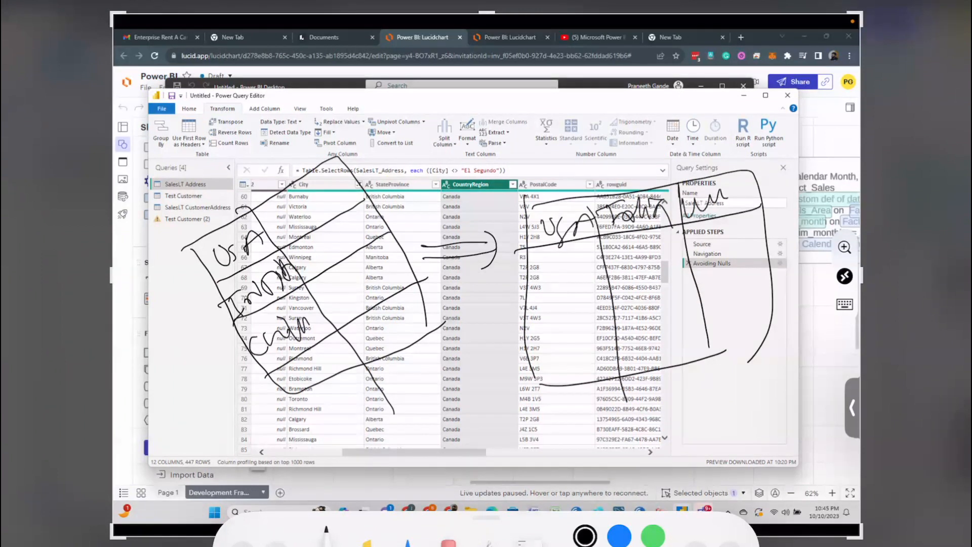
Step: Add a column in front of the country names in the source grid and label its rows A, B, C and D
{"action": "mouse_move", "coordinate": [179, 256]}
{"action": "left_mouse_down"}
{"action": "mouse_move", "coordinate": [175, 395]}
{"action": "mouse_move", "coordinate": [307, 404]}
{"action": "left_mouse_up"}
{"action": "left_click_drag", "start_coordinate": [124, 330], "coordinate": [202, 291]}
{"action": "left_click_drag", "start_coordinate": [153, 369], "coordinate": [233, 319]}
{"action": "left_click_drag", "start_coordinate": [191, 426], "coordinate": [292, 362]}
{"action": "mouse_move", "coordinate": [158, 277]}
{"action": "left_mouse_down"}
{"action": "mouse_move", "coordinate": [155, 287]}
{"action": "mouse_move", "coordinate": [181, 298]}
{"action": "mouse_move", "coordinate": [186, 274]}
{"action": "left_mouse_up"}
{"action": "mouse_move", "coordinate": [176, 346]}
{"action": "left_mouse_down"}
{"action": "mouse_move", "coordinate": [171, 315]}
{"action": "mouse_move", "coordinate": [172, 355]}
{"action": "mouse_move", "coordinate": [223, 377]}
{"action": "left_mouse_up"}
{"action": "left_click_drag", "start_coordinate": [245, 389], "coordinate": [238, 426]}
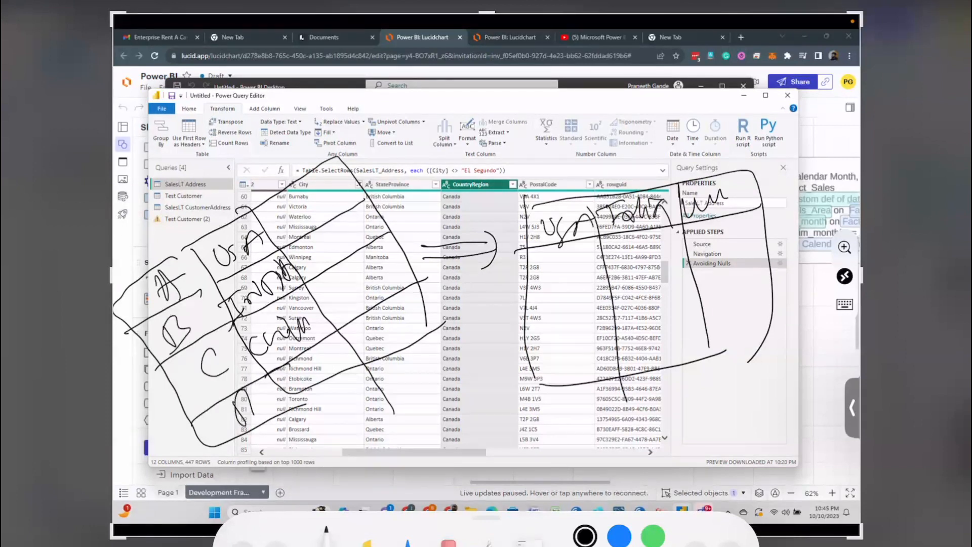
Step: Add a leading column to the result table and handwrite the row labels down it
{"action": "mouse_move", "coordinate": [527, 208]}
{"action": "left_mouse_down"}
{"action": "mouse_move", "coordinate": [513, 209]}
{"action": "mouse_move", "coordinate": [542, 393]}
{"action": "left_mouse_up"}
{"action": "mouse_move", "coordinate": [536, 246]}
{"action": "left_mouse_down"}
{"action": "mouse_move", "coordinate": [498, 263]}
{"action": "mouse_move", "coordinate": [522, 247]}
{"action": "mouse_move", "coordinate": [505, 292]}
{"action": "left_mouse_up"}
{"action": "left_click_drag", "start_coordinate": [507, 267], "coordinate": [508, 293]}
{"action": "mouse_move", "coordinate": [490, 328]}
{"action": "left_mouse_down"}
{"action": "mouse_move", "coordinate": [538, 317]}
{"action": "mouse_move", "coordinate": [510, 352]}
{"action": "mouse_move", "coordinate": [529, 358]}
{"action": "mouse_move", "coordinate": [501, 404]}
{"action": "left_mouse_up"}
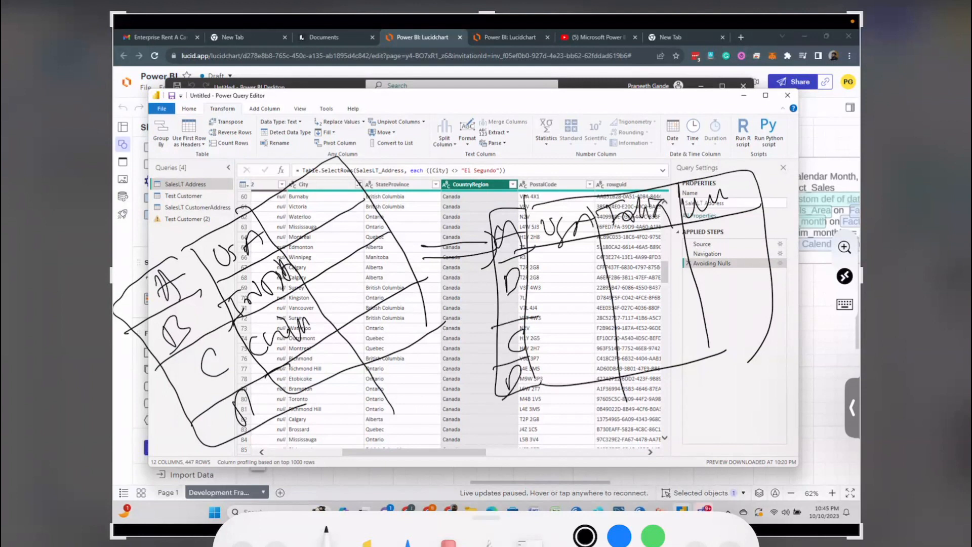
Step: Draw row lines across the country columns of the result table to form its cells
{"action": "mouse_move", "coordinate": [532, 246]}
{"action": "left_mouse_down"}
{"action": "mouse_move", "coordinate": [531, 275]}
{"action": "mouse_move", "coordinate": [581, 237]}
{"action": "mouse_move", "coordinate": [574, 242]}
{"action": "mouse_move", "coordinate": [674, 255]}
{"action": "mouse_move", "coordinate": [648, 225]}
{"action": "left_mouse_up"}
{"action": "mouse_move", "coordinate": [533, 314]}
{"action": "left_mouse_down"}
{"action": "mouse_move", "coordinate": [578, 268]}
{"action": "mouse_move", "coordinate": [612, 306]}
{"action": "mouse_move", "coordinate": [682, 247]}
{"action": "mouse_move", "coordinate": [737, 244]}
{"action": "mouse_move", "coordinate": [703, 213]}
{"action": "left_mouse_up"}
{"action": "mouse_move", "coordinate": [526, 329]}
{"action": "left_mouse_down"}
{"action": "mouse_move", "coordinate": [611, 337]}
{"action": "mouse_move", "coordinate": [532, 349]}
{"action": "mouse_move", "coordinate": [615, 395]}
{"action": "left_mouse_up"}
{"action": "left_click_drag", "start_coordinate": [613, 306], "coordinate": [677, 298]}
{"action": "mouse_move", "coordinate": [705, 281]}
{"action": "left_mouse_down"}
{"action": "mouse_move", "coordinate": [644, 330]}
{"action": "mouse_move", "coordinate": [610, 340]}
{"action": "left_mouse_up"}
{"action": "mouse_move", "coordinate": [616, 336]}
{"action": "left_mouse_down"}
{"action": "mouse_move", "coordinate": [673, 322]}
{"action": "mouse_move", "coordinate": [668, 359]}
{"action": "left_mouse_up"}
{"action": "left_click_drag", "start_coordinate": [698, 281], "coordinate": [759, 245]}
{"action": "mouse_move", "coordinate": [700, 283]}
{"action": "left_mouse_down"}
{"action": "mouse_move", "coordinate": [704, 332]}
{"action": "mouse_move", "coordinate": [741, 344]}
{"action": "left_mouse_up"}
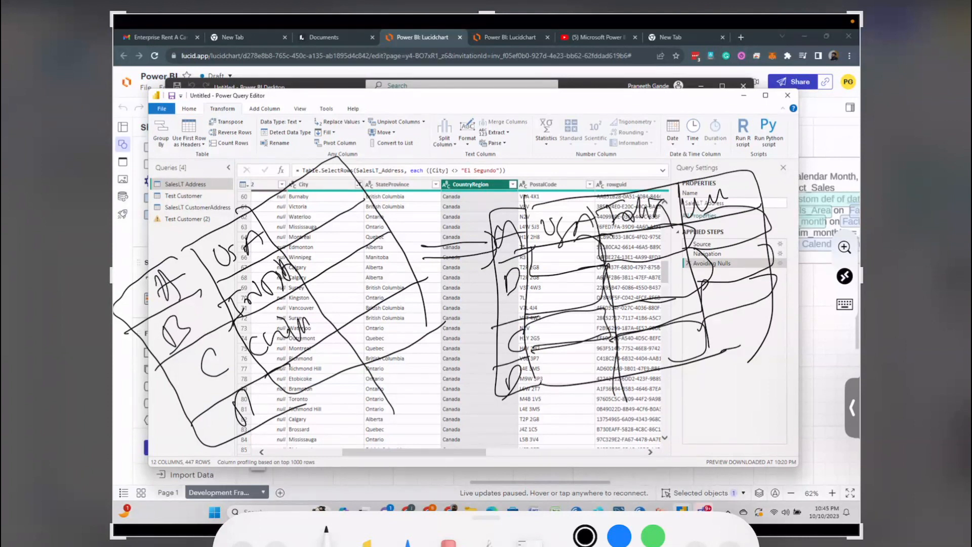
Step: Extend the source grid with further sketched columns and row lines that overlap the result table
{"action": "mouse_move", "coordinate": [233, 246]}
{"action": "left_mouse_down"}
{"action": "mouse_move", "coordinate": [290, 121]}
{"action": "mouse_move", "coordinate": [364, 151]}
{"action": "mouse_move", "coordinate": [371, 175]}
{"action": "left_mouse_up"}
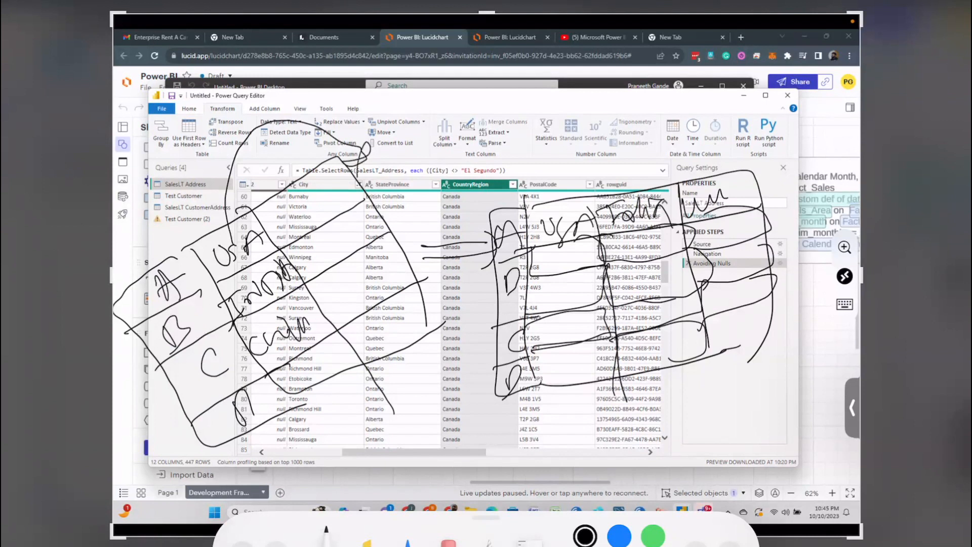
{"action": "mouse_move", "coordinate": [278, 281]}
{"action": "left_mouse_down"}
{"action": "mouse_move", "coordinate": [337, 104]}
{"action": "mouse_move", "coordinate": [414, 126]}
{"action": "mouse_move", "coordinate": [399, 143]}
{"action": "left_mouse_up"}
{"action": "mouse_move", "coordinate": [330, 133]}
{"action": "left_mouse_down"}
{"action": "mouse_move", "coordinate": [308, 326]}
{"action": "mouse_move", "coordinate": [481, 84]}
{"action": "mouse_move", "coordinate": [463, 111]}
{"action": "left_mouse_up"}
{"action": "mouse_move", "coordinate": [339, 160]}
{"action": "left_mouse_down"}
{"action": "mouse_move", "coordinate": [466, 78]}
{"action": "mouse_move", "coordinate": [543, 238]}
{"action": "left_mouse_up"}
{"action": "left_click_drag", "start_coordinate": [448, 332], "coordinate": [536, 266]}
{"action": "left_click_drag", "start_coordinate": [387, 199], "coordinate": [482, 124]}
{"action": "left_click_drag", "start_coordinate": [383, 131], "coordinate": [499, 293]}
{"action": "left_click_drag", "start_coordinate": [434, 104], "coordinate": [535, 266]}
{"action": "left_click_drag", "start_coordinate": [413, 226], "coordinate": [513, 173]}
{"action": "left_click_drag", "start_coordinate": [412, 281], "coordinate": [528, 204]}
Step: Draw circles as placeholder values in the added source columns and emphasize one of them with extra strokes
{"action": "left_click_drag", "start_coordinate": [458, 265], "coordinate": [450, 266]}
{"action": "left_click_drag", "start_coordinate": [498, 240], "coordinate": [495, 256]}
{"action": "left_click_drag", "start_coordinate": [440, 234], "coordinate": [426, 246]}
{"action": "left_click_drag", "start_coordinate": [420, 187], "coordinate": [405, 205]}
{"action": "left_click_drag", "start_coordinate": [460, 162], "coordinate": [453, 190]}
{"action": "mouse_move", "coordinate": [494, 146]}
{"action": "left_mouse_down"}
{"action": "mouse_move", "coordinate": [498, 162]}
{"action": "mouse_move", "coordinate": [494, 147]}
{"action": "left_mouse_up"}
{"action": "left_click_drag", "start_coordinate": [467, 215], "coordinate": [467, 202]}
{"action": "left_click_drag", "start_coordinate": [514, 184], "coordinate": [511, 190]}
{"action": "left_click_drag", "start_coordinate": [550, 234], "coordinate": [514, 219]}
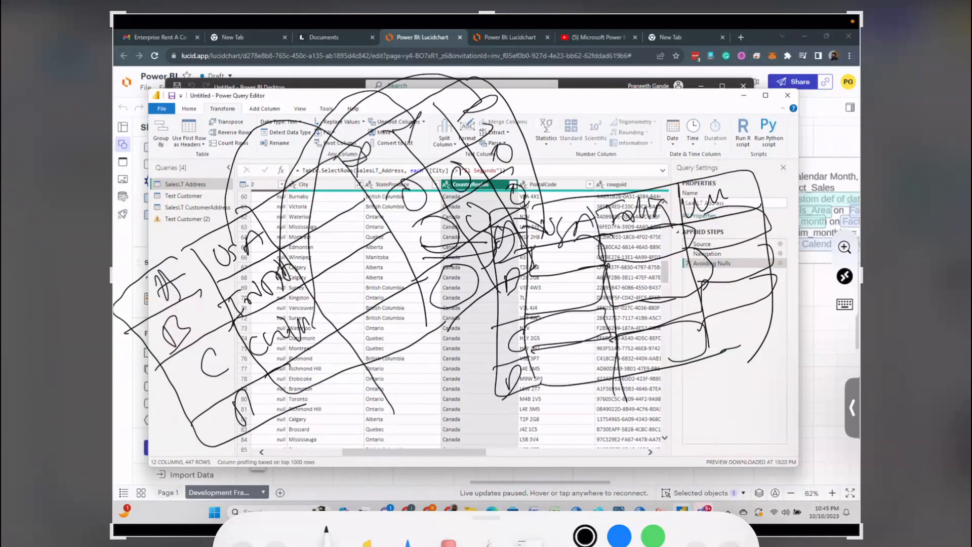
{"action": "mouse_move", "coordinate": [396, 221]}
{"action": "left_mouse_down"}
{"action": "mouse_move", "coordinate": [437, 199]}
{"action": "mouse_move", "coordinate": [410, 181]}
{"action": "mouse_move", "coordinate": [435, 205]}
{"action": "mouse_move", "coordinate": [387, 202]}
{"action": "mouse_move", "coordinate": [441, 195]}
{"action": "mouse_move", "coordinate": [405, 216]}
{"action": "left_mouse_up"}
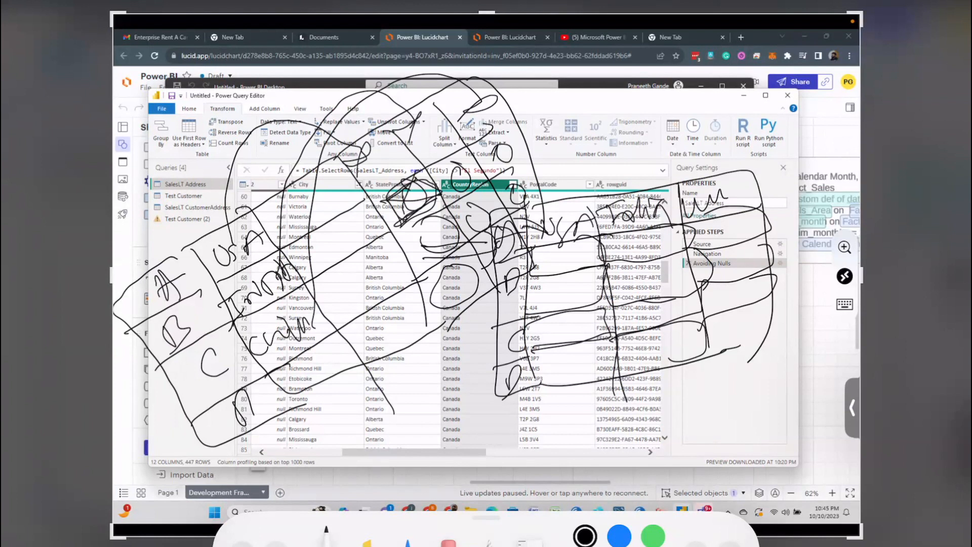
Step: Finish the markup and close the annotated screenshot to return to the Power Query Editor
{"action": "left_click", "coordinate": [26, 1]}
{"action": "left_click", "coordinate": [486, 274]}
{"action": "left_click", "coordinate": [25, 2]}
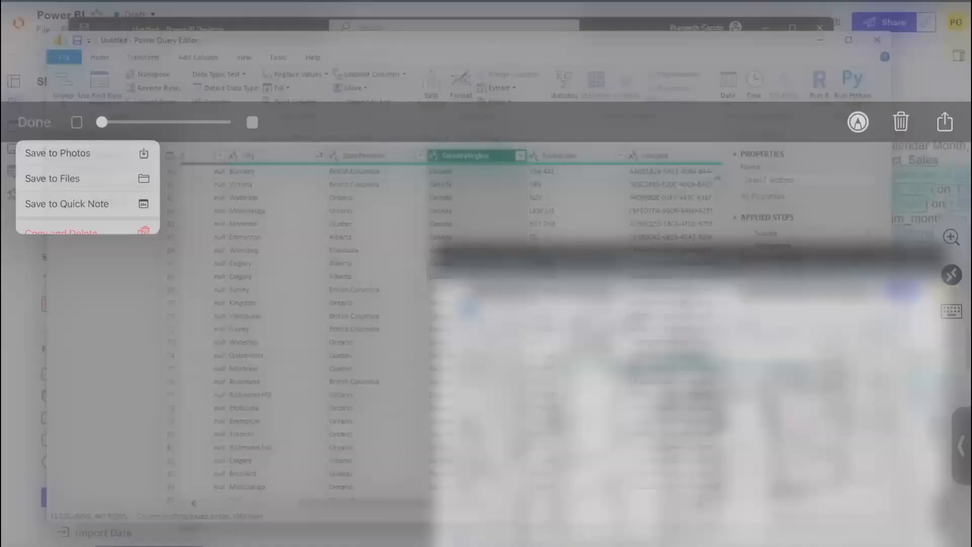
Step: Capture a new screenshot for markup and sketch a source table on it with rows labelled U, I and C
{"action": "key", "text": "super+shift+3"}
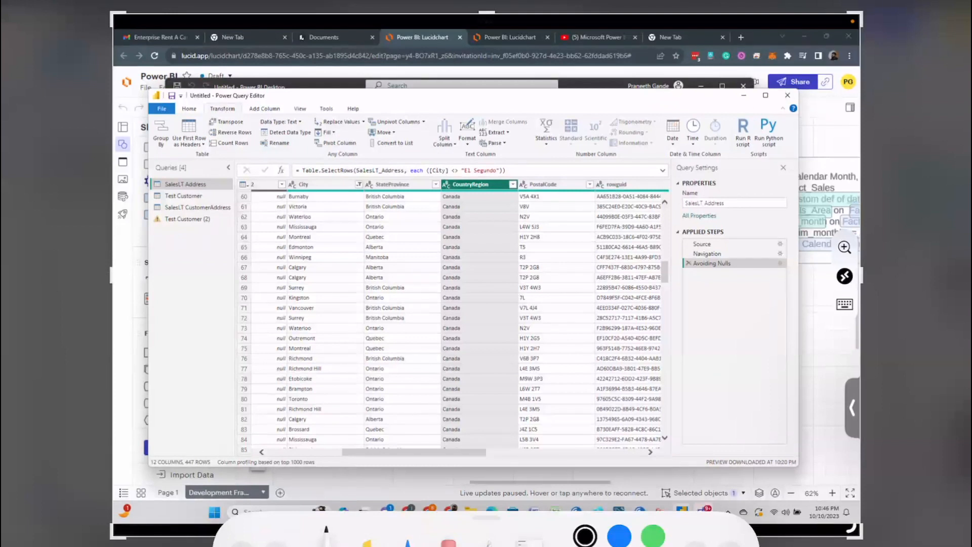
{"action": "mouse_move", "coordinate": [165, 317]}
{"action": "left_mouse_down"}
{"action": "mouse_move", "coordinate": [332, 263]}
{"action": "mouse_move", "coordinate": [365, 360]}
{"action": "left_mouse_up"}
{"action": "mouse_move", "coordinate": [165, 318]}
{"action": "left_mouse_down"}
{"action": "mouse_move", "coordinate": [185, 341]}
{"action": "mouse_move", "coordinate": [377, 335]}
{"action": "left_mouse_up"}
{"action": "left_click_drag", "start_coordinate": [203, 277], "coordinate": [314, 458]}
{"action": "left_click_drag", "start_coordinate": [194, 354], "coordinate": [328, 263]}
{"action": "left_click_drag", "start_coordinate": [220, 383], "coordinate": [373, 269]}
{"action": "left_click_drag", "start_coordinate": [178, 315], "coordinate": [198, 304]}
{"action": "left_click_drag", "start_coordinate": [208, 349], "coordinate": [222, 373]}
{"action": "mouse_move", "coordinate": [203, 361]}
{"action": "left_mouse_down"}
{"action": "mouse_move", "coordinate": [227, 338]}
{"action": "mouse_move", "coordinate": [233, 362]}
{"action": "left_mouse_up"}
{"action": "mouse_move", "coordinate": [255, 385]}
{"action": "left_mouse_down"}
{"action": "mouse_move", "coordinate": [244, 400]}
{"action": "mouse_move", "coordinate": [263, 386]}
{"action": "left_mouse_up"}
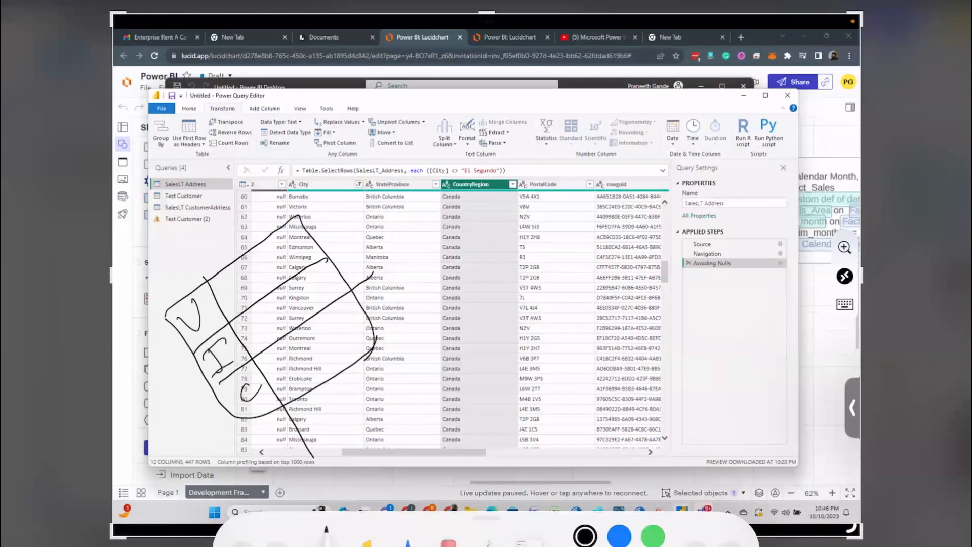
Step: Add country and sales header cells above the sketched source table and write a sales number in each country row
{"action": "mouse_move", "coordinate": [177, 273]}
{"action": "left_mouse_down"}
{"action": "mouse_move", "coordinate": [173, 283]}
{"action": "mouse_move", "coordinate": [152, 261]}
{"action": "mouse_move", "coordinate": [207, 299]}
{"action": "mouse_move", "coordinate": [213, 275]}
{"action": "mouse_move", "coordinate": [266, 234]}
{"action": "left_mouse_up"}
{"action": "left_click_drag", "start_coordinate": [176, 249], "coordinate": [256, 273]}
{"action": "mouse_move", "coordinate": [215, 239]}
{"action": "left_mouse_down"}
{"action": "mouse_move", "coordinate": [201, 252]}
{"action": "mouse_move", "coordinate": [224, 231]}
{"action": "mouse_move", "coordinate": [234, 253]}
{"action": "left_mouse_up"}
{"action": "left_click_drag", "start_coordinate": [227, 296], "coordinate": [251, 267]}
{"action": "left_click_drag", "start_coordinate": [248, 323], "coordinate": [252, 343]}
{"action": "left_click_drag", "start_coordinate": [263, 313], "coordinate": [274, 334]}
{"action": "mouse_move", "coordinate": [284, 305]}
{"action": "left_mouse_down"}
{"action": "mouse_move", "coordinate": [276, 327]}
{"action": "mouse_move", "coordinate": [268, 309]}
{"action": "left_mouse_up"}
{"action": "mouse_move", "coordinate": [274, 366]}
{"action": "left_mouse_down"}
{"action": "mouse_move", "coordinate": [294, 381]}
{"action": "mouse_move", "coordinate": [298, 362]}
{"action": "mouse_move", "coordinate": [304, 377]}
{"action": "left_mouse_up"}
{"action": "left_click_drag", "start_coordinate": [320, 340], "coordinate": [309, 355]}
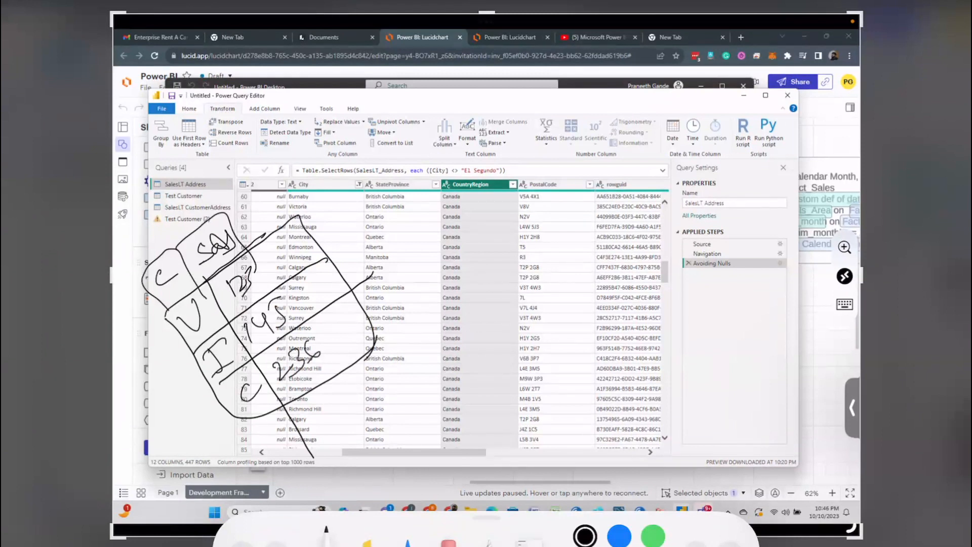
Step: Draw another column line in the source table and add outer cells labelled A beside its country rows
{"action": "left_click_drag", "start_coordinate": [242, 237], "coordinate": [353, 376]}
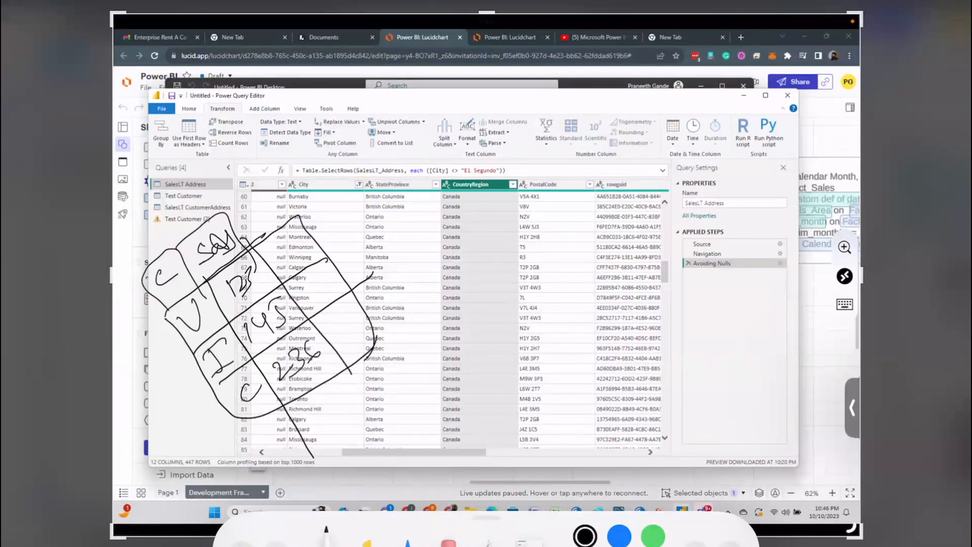
{"action": "mouse_move", "coordinate": [167, 317]}
{"action": "left_mouse_down"}
{"action": "mouse_move", "coordinate": [125, 339]}
{"action": "mouse_move", "coordinate": [165, 409]}
{"action": "mouse_move", "coordinate": [208, 381]}
{"action": "left_mouse_up"}
{"action": "left_click_drag", "start_coordinate": [164, 420], "coordinate": [248, 431]}
{"action": "left_click_drag", "start_coordinate": [147, 355], "coordinate": [168, 338]}
{"action": "mouse_move", "coordinate": [163, 398]}
{"action": "left_mouse_down"}
{"action": "mouse_move", "coordinate": [169, 361]}
{"action": "mouse_move", "coordinate": [188, 396]}
{"action": "left_mouse_up"}
{"action": "mouse_move", "coordinate": [163, 388]}
{"action": "left_mouse_down"}
{"action": "mouse_move", "coordinate": [180, 379]}
{"action": "mouse_move", "coordinate": [113, 386]}
{"action": "left_mouse_up"}
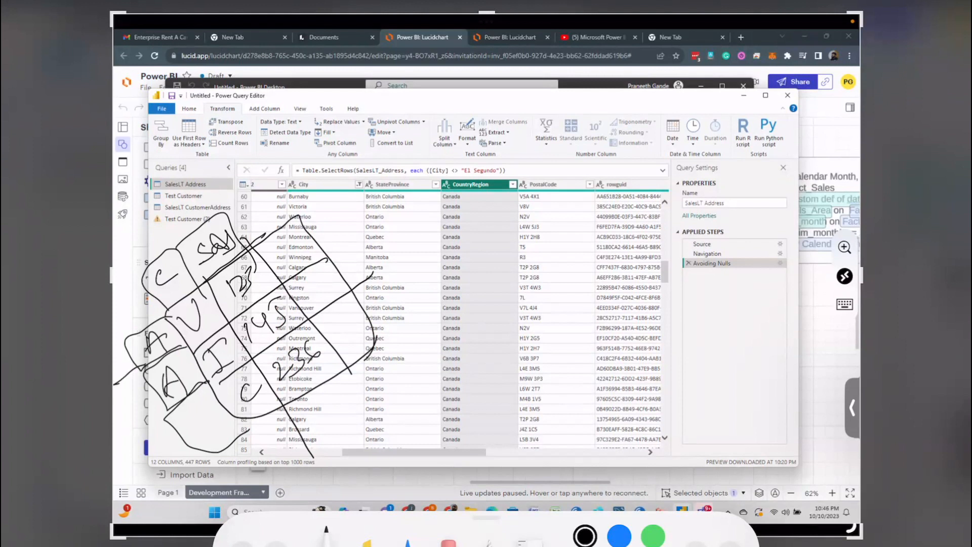
Step: Sketch the row grid of a separate result table with two handwritten region labels, one per row
{"action": "mouse_move", "coordinate": [480, 329]}
{"action": "left_mouse_down"}
{"action": "mouse_move", "coordinate": [478, 348]}
{"action": "mouse_move", "coordinate": [494, 357]}
{"action": "mouse_move", "coordinate": [552, 336]}
{"action": "left_mouse_up"}
{"action": "left_click_drag", "start_coordinate": [482, 379], "coordinate": [689, 295]}
{"action": "left_click_drag", "start_coordinate": [455, 324], "coordinate": [592, 271]}
{"action": "left_click_drag", "start_coordinate": [544, 264], "coordinate": [593, 440]}
{"action": "mouse_move", "coordinate": [526, 397]}
{"action": "left_mouse_down"}
{"action": "mouse_move", "coordinate": [544, 400]}
{"action": "mouse_move", "coordinate": [562, 377]}
{"action": "mouse_move", "coordinate": [554, 390]}
{"action": "left_mouse_up"}
{"action": "left_click_drag", "start_coordinate": [516, 442], "coordinate": [711, 355]}
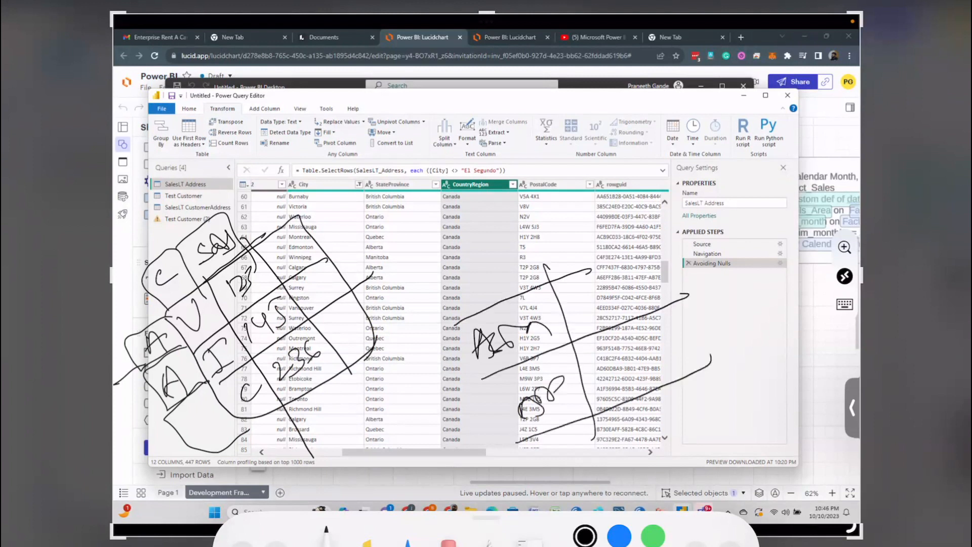
Step: Extend the result table with country columns headed U, I and C and lengthen its row lines across them
{"action": "left_click_drag", "start_coordinate": [597, 213], "coordinate": [680, 395]}
{"action": "left_click_drag", "start_coordinate": [553, 238], "coordinate": [576, 221]}
{"action": "mouse_move", "coordinate": [646, 232]}
{"action": "left_mouse_down"}
{"action": "mouse_move", "coordinate": [623, 195]}
{"action": "mouse_move", "coordinate": [662, 223]}
{"action": "left_mouse_up"}
{"action": "left_click_drag", "start_coordinate": [690, 171], "coordinate": [737, 330]}
{"action": "left_click_drag", "start_coordinate": [725, 149], "coordinate": [734, 183]}
{"action": "left_click_drag", "start_coordinate": [658, 236], "coordinate": [744, 186]}
{"action": "left_click_drag", "start_coordinate": [681, 299], "coordinate": [764, 258]}
{"action": "left_click_drag", "start_coordinate": [705, 358], "coordinate": [762, 325]}
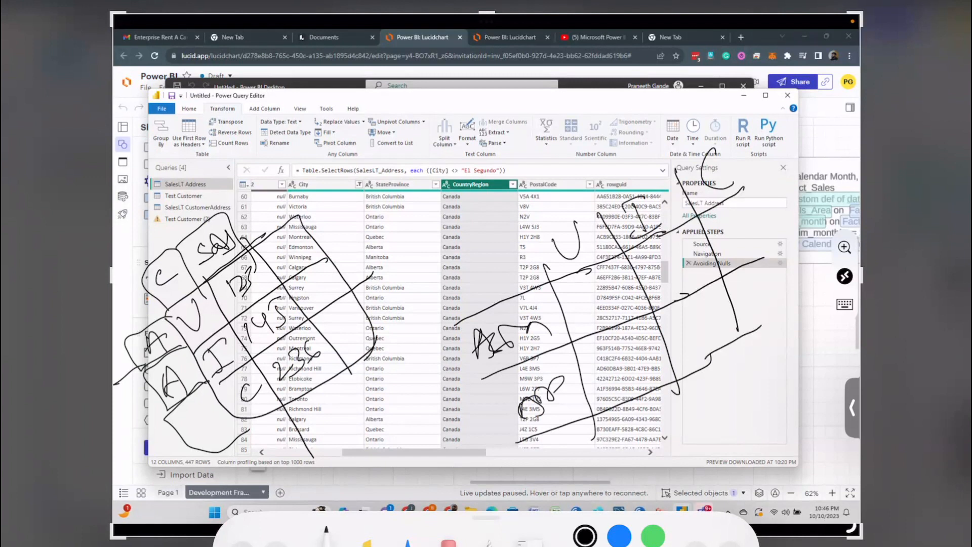
Step: Write the three sales values into the first row of the result table, one under each country column
{"action": "mouse_move", "coordinate": [576, 302]}
{"action": "left_mouse_down"}
{"action": "mouse_move", "coordinate": [585, 320]}
{"action": "mouse_move", "coordinate": [626, 284]}
{"action": "mouse_move", "coordinate": [627, 319]}
{"action": "left_mouse_up"}
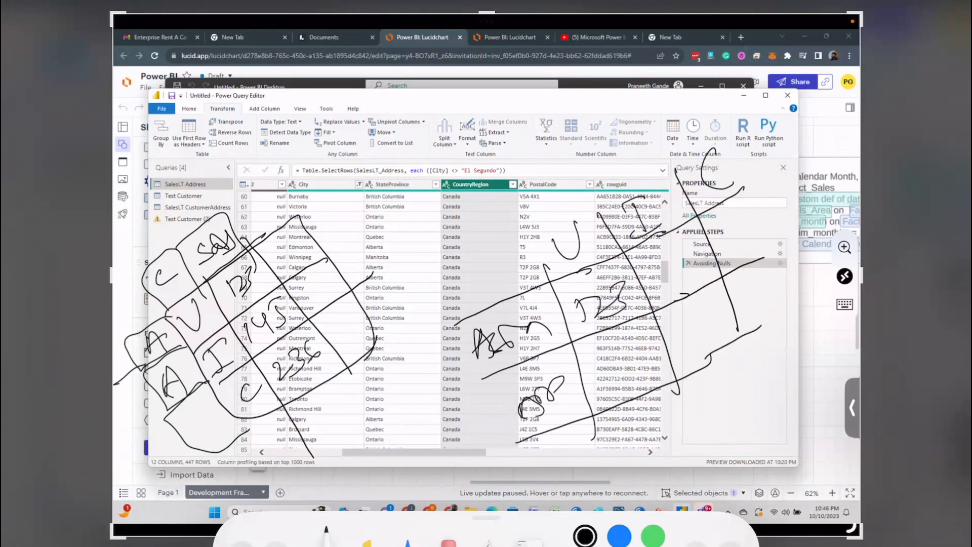
{"action": "mouse_move", "coordinate": [661, 291]}
{"action": "left_mouse_down"}
{"action": "mouse_move", "coordinate": [671, 263]}
{"action": "mouse_move", "coordinate": [701, 258]}
{"action": "mouse_move", "coordinate": [686, 268]}
{"action": "left_mouse_up"}
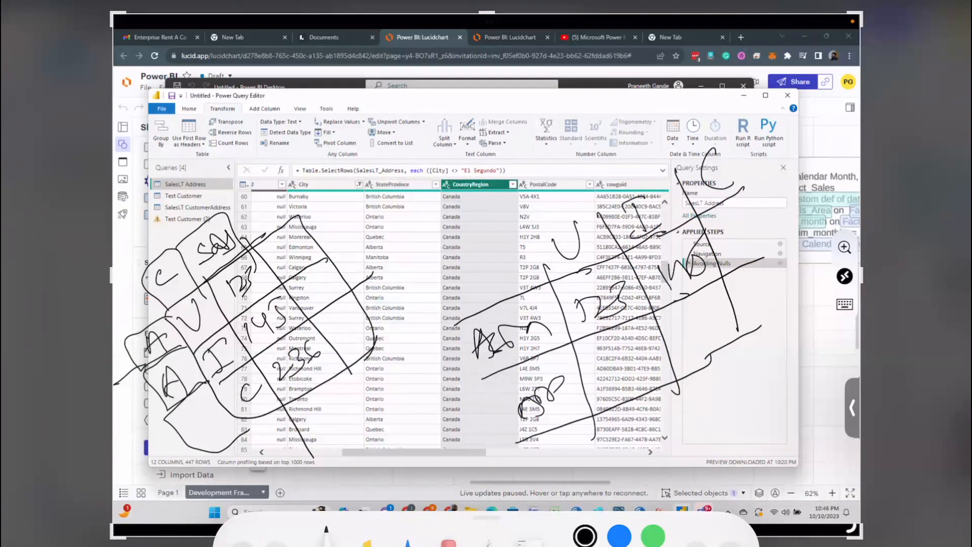
{"action": "mouse_move", "coordinate": [735, 225]}
{"action": "left_mouse_down"}
{"action": "mouse_move", "coordinate": [752, 248]}
{"action": "mouse_move", "coordinate": [773, 228]}
{"action": "left_mouse_up"}
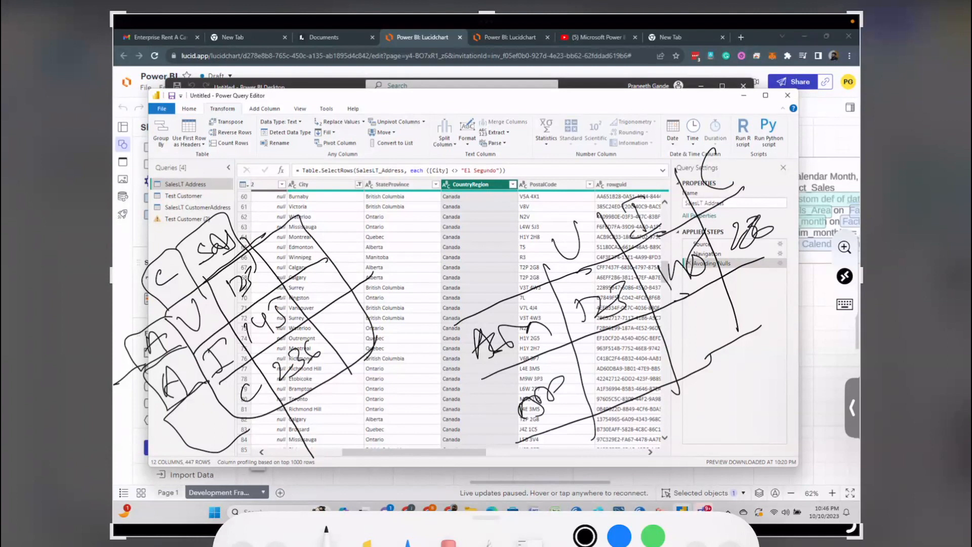
Step: Circle each sales value in the source table together with its matching value in the result table
{"action": "mouse_move", "coordinate": [247, 258]}
{"action": "left_mouse_down"}
{"action": "mouse_move", "coordinate": [247, 303]}
{"action": "mouse_move", "coordinate": [237, 259]}
{"action": "left_mouse_up"}
{"action": "mouse_move", "coordinate": [628, 276]}
{"action": "left_mouse_down"}
{"action": "mouse_move", "coordinate": [585, 314]}
{"action": "mouse_move", "coordinate": [630, 273]}
{"action": "left_mouse_up"}
{"action": "left_click_drag", "start_coordinate": [265, 305], "coordinate": [284, 294]}
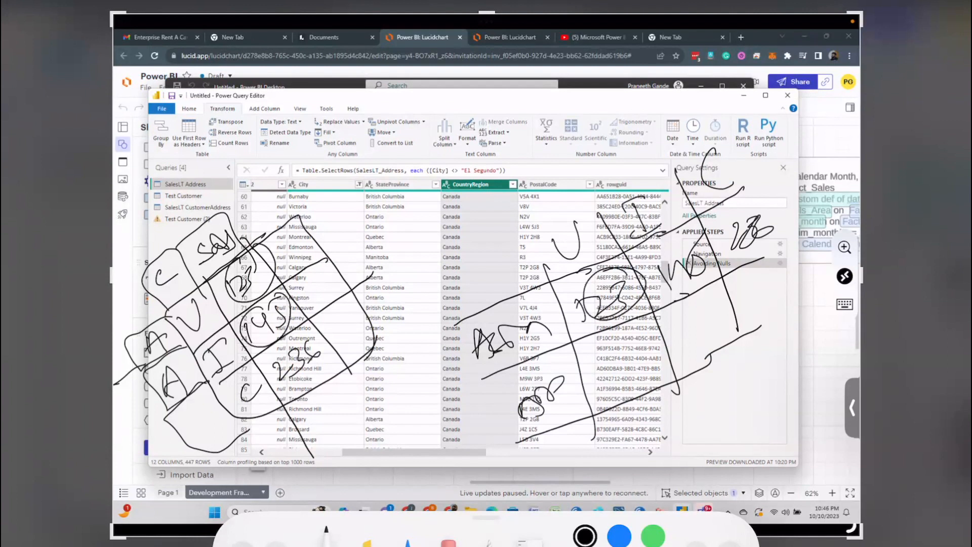
{"action": "left_click_drag", "start_coordinate": [719, 234], "coordinate": [717, 238]}
{"action": "mouse_move", "coordinate": [324, 340]}
{"action": "left_mouse_down"}
{"action": "mouse_move", "coordinate": [304, 390]}
{"action": "mouse_move", "coordinate": [321, 338]}
{"action": "left_mouse_up"}
{"action": "left_click_drag", "start_coordinate": [769, 198], "coordinate": [759, 200]}
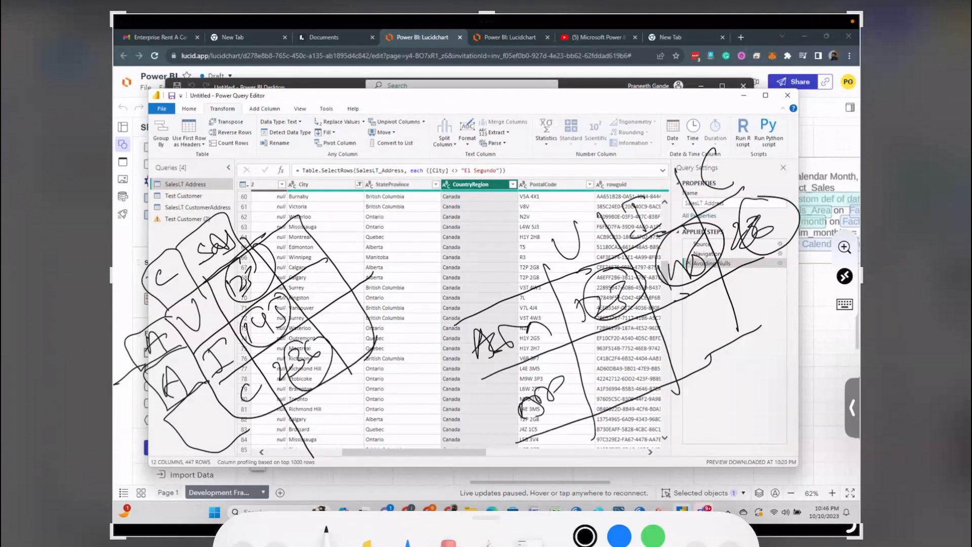
Step: Scribble over the first two circled sales values in the source table and close the markup by deleting the screenshot
{"action": "left_click", "coordinate": [40, 3]}
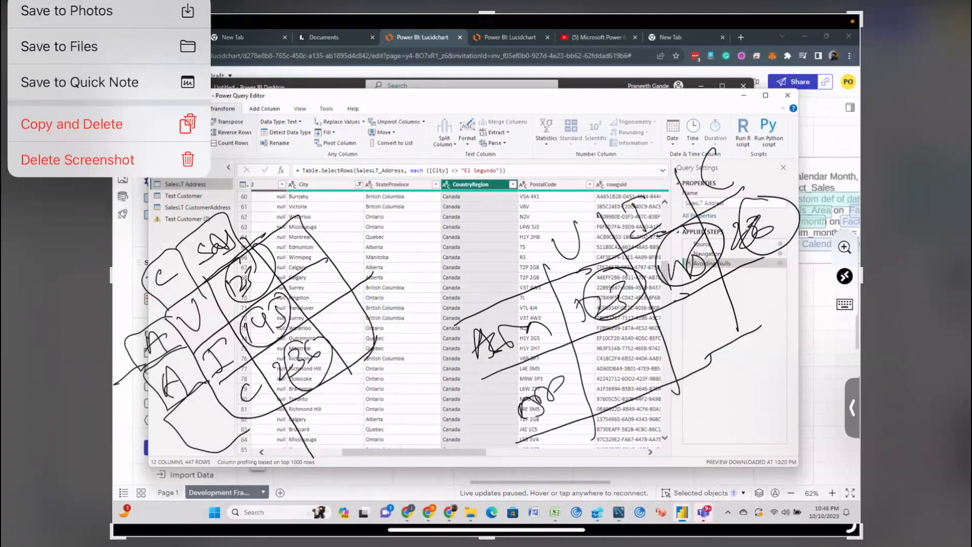
{"action": "left_click", "coordinate": [243, 278]}
{"action": "left_click_drag", "start_coordinate": [228, 302], "coordinate": [261, 282]}
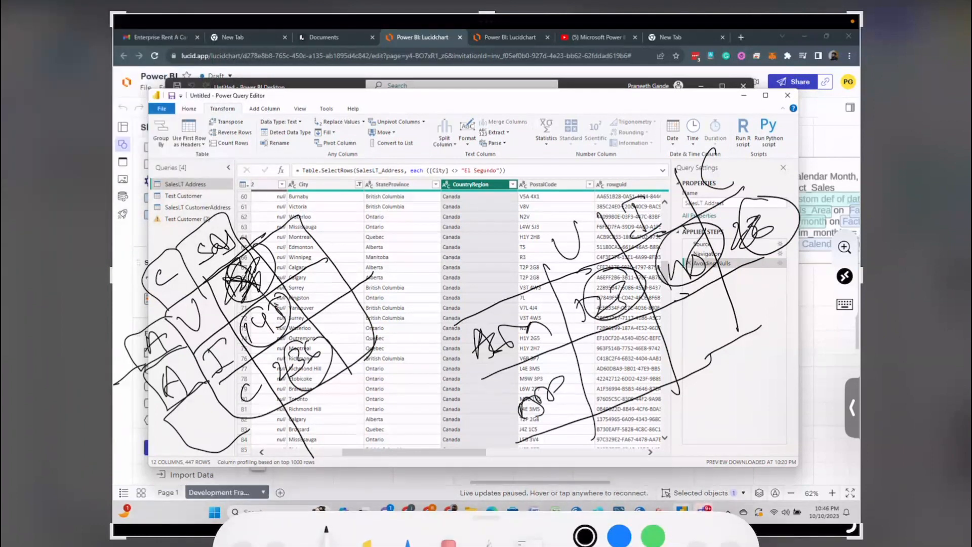
{"action": "left_click_drag", "start_coordinate": [252, 334], "coordinate": [303, 305]}
{"action": "left_click", "coordinate": [35, 13]}
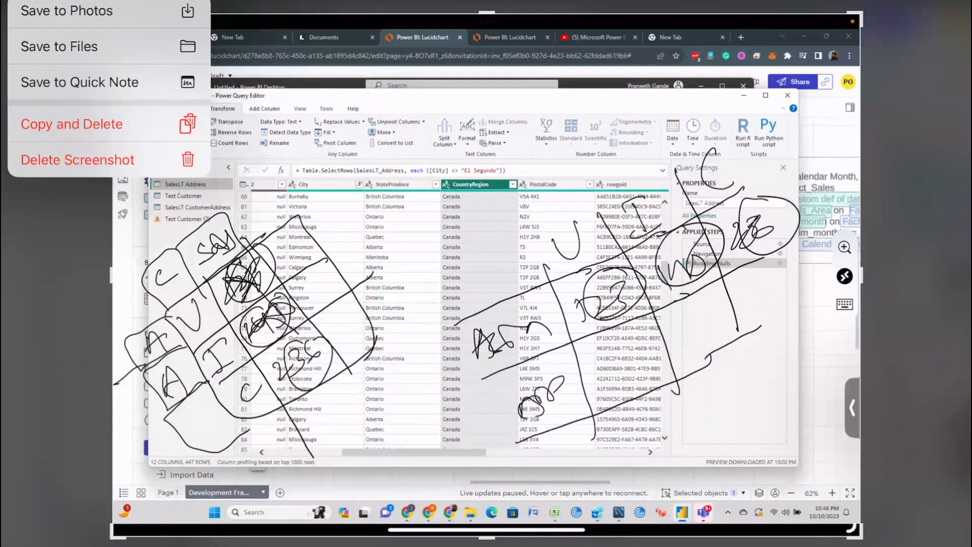
{"action": "left_click", "coordinate": [78, 160]}
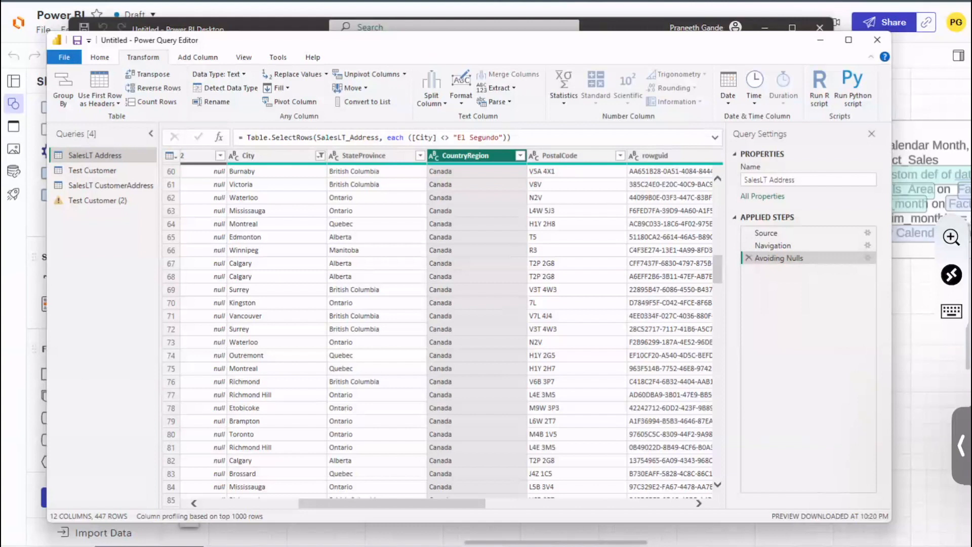
Step: Try to pivot the CountryRegion column with ModifiedDate as the values column, and delete the resulting applied step
{"action": "left_click", "coordinate": [295, 101]}
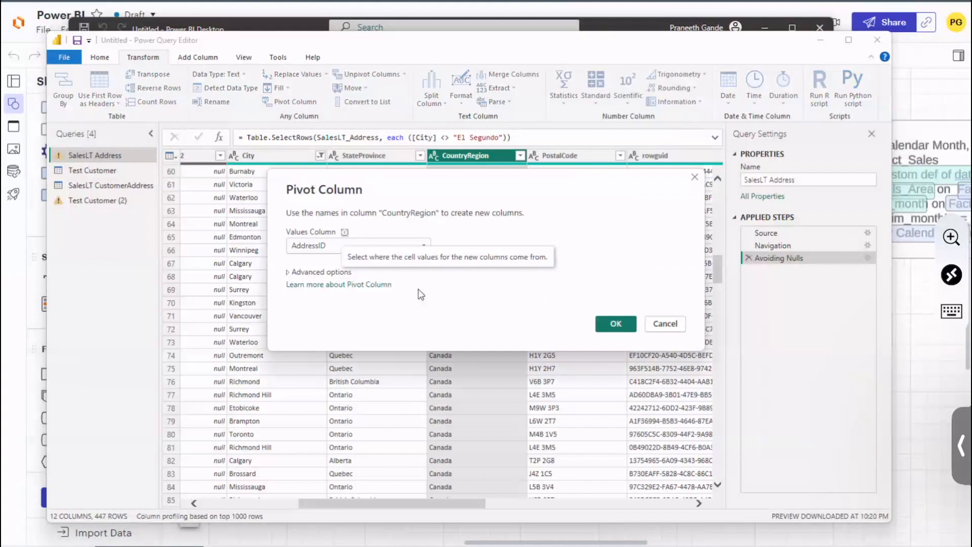
{"action": "left_click", "coordinate": [423, 245]}
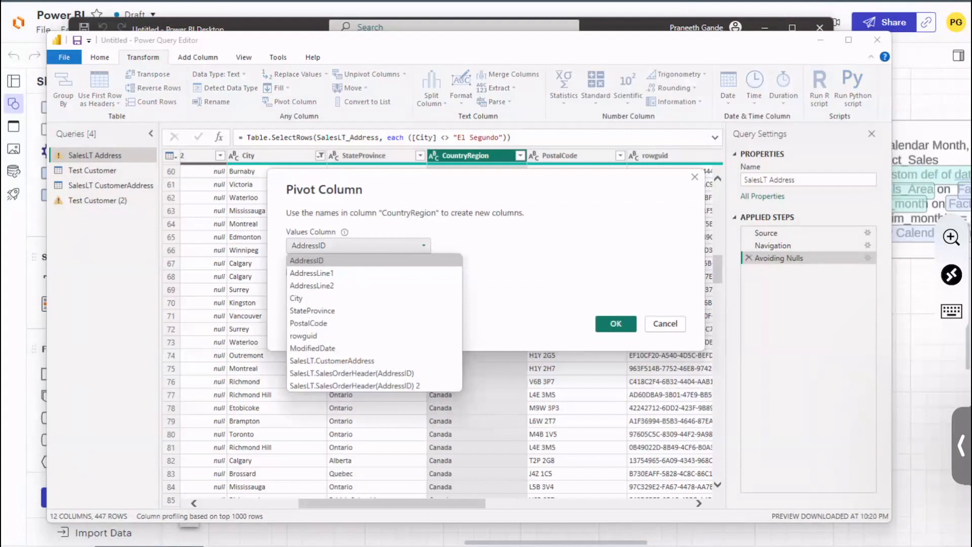
{"action": "left_click", "coordinate": [320, 349]}
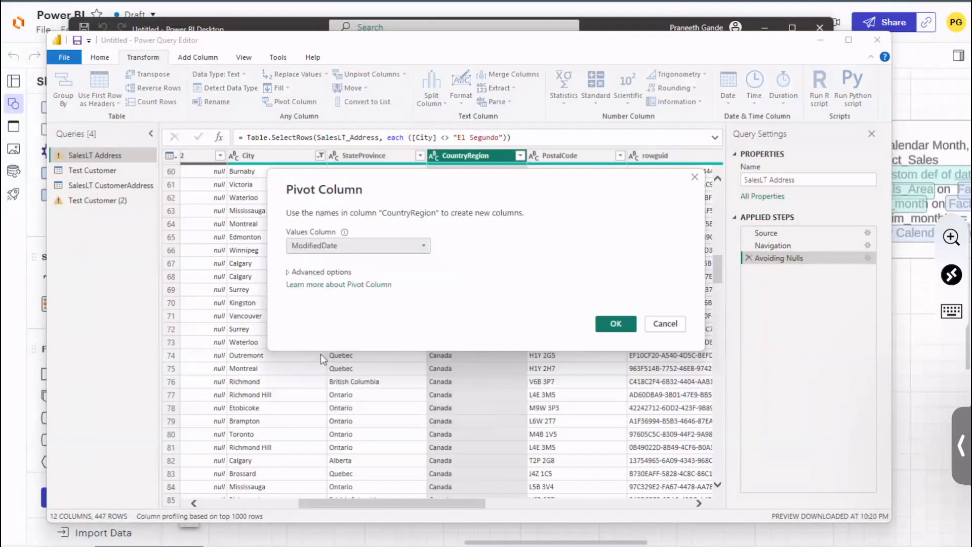
{"action": "left_click", "coordinate": [616, 323]}
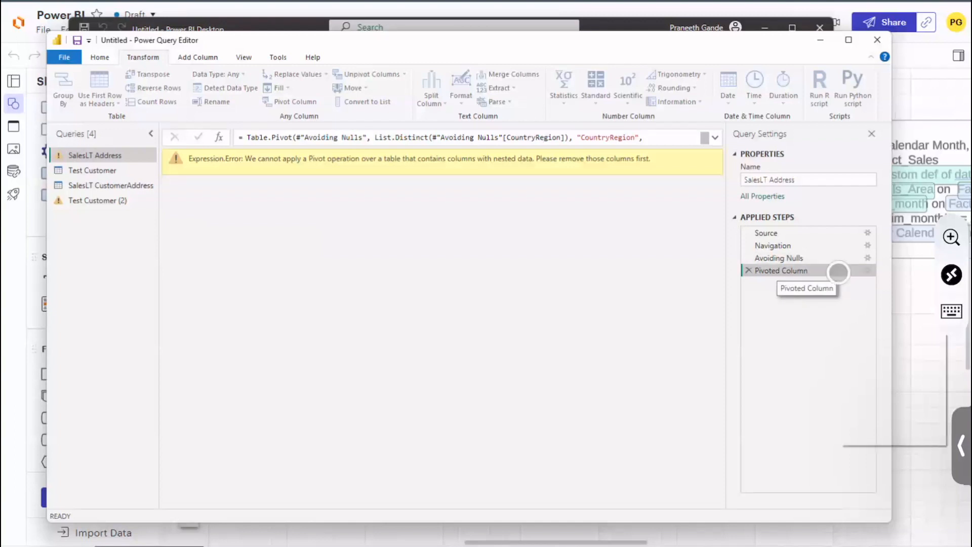
{"action": "right_click", "coordinate": [839, 272]}
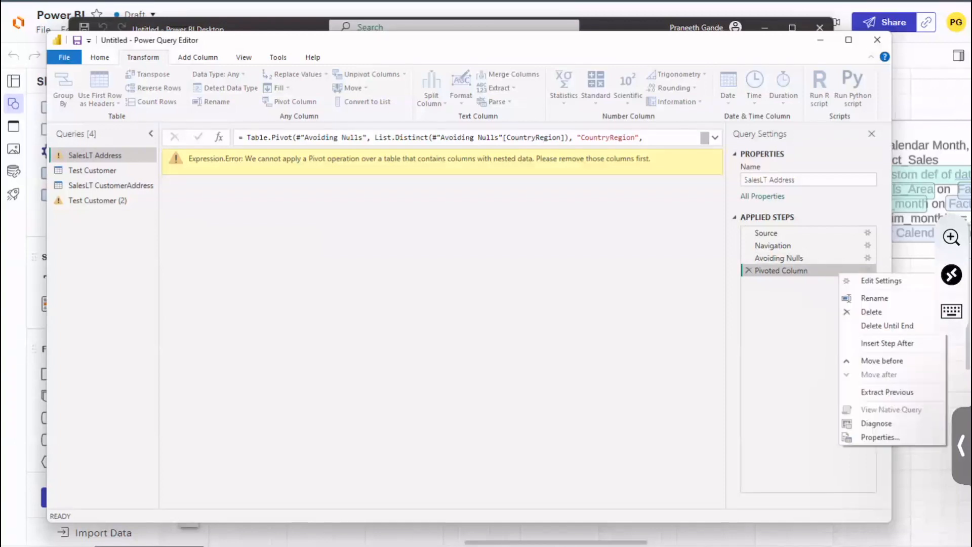
{"action": "left_click", "coordinate": [879, 311]}
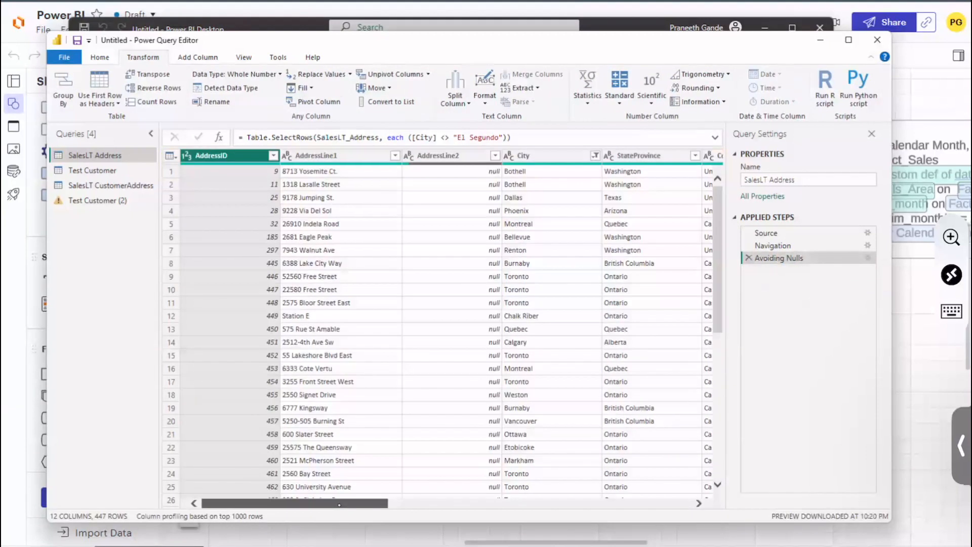
Step: Examine the columns of the SalesLT Address query for ones that hold nested tables
{"action": "scroll", "coordinate": [339, 504], "scroll_direction": "right", "scroll_amount": 5}
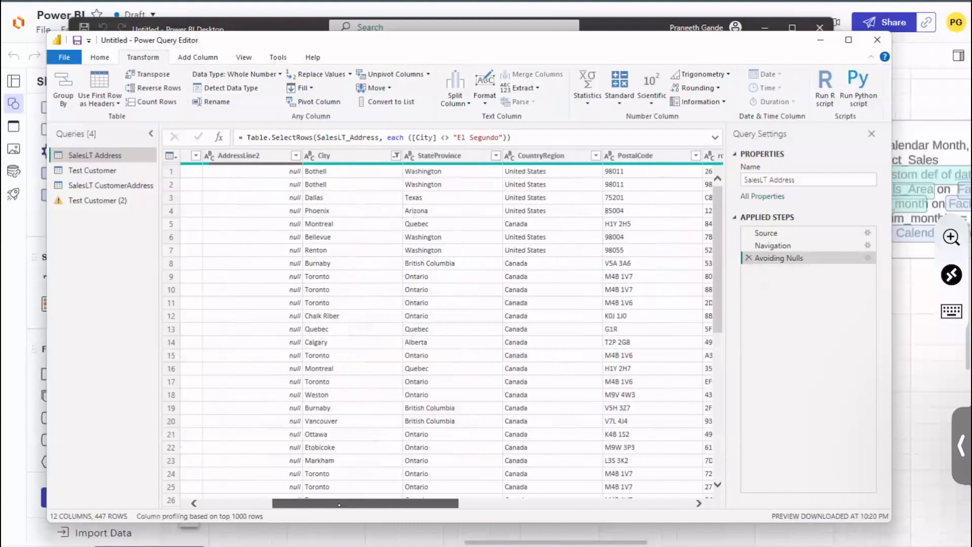
{"action": "scroll", "coordinate": [339, 504], "scroll_direction": "right", "scroll_amount": 3}
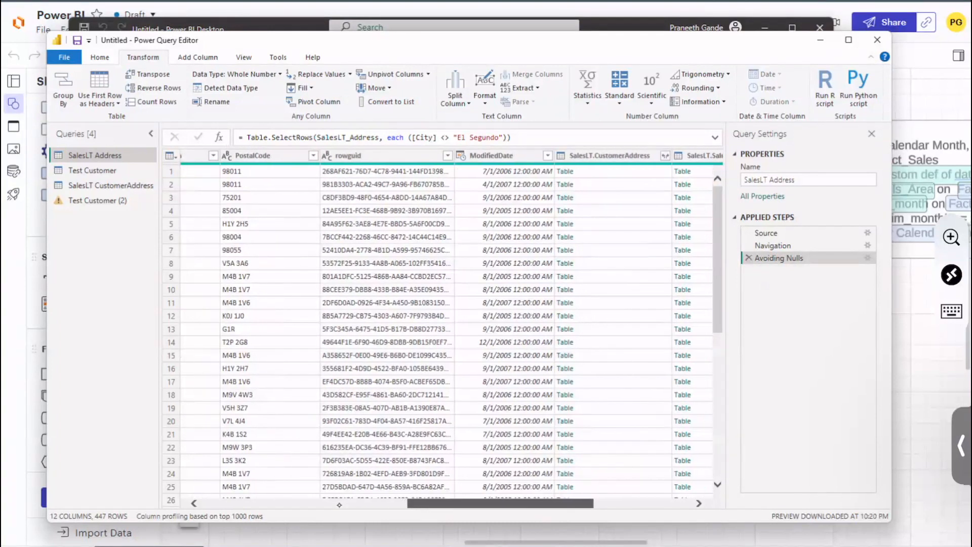
{"action": "scroll", "coordinate": [339, 505], "scroll_direction": "right", "scroll_amount": 3}
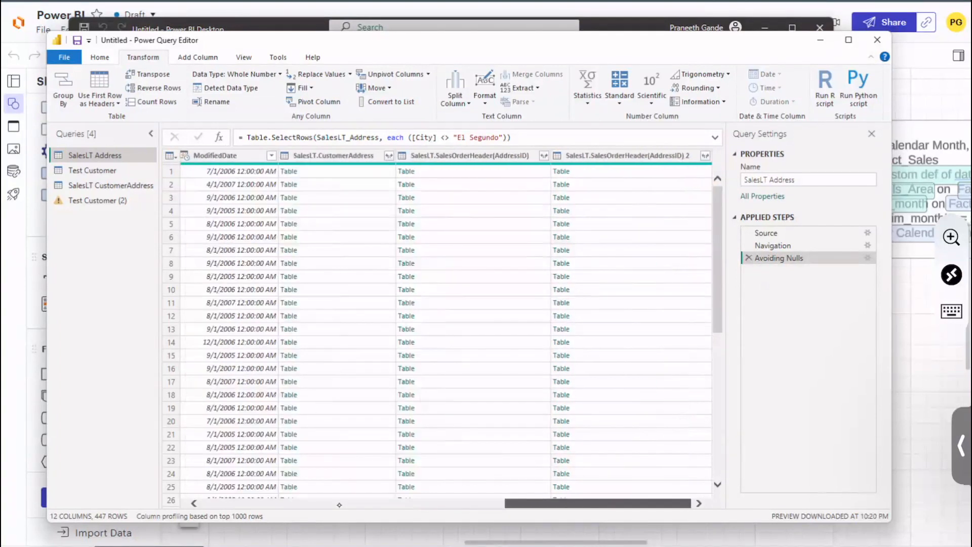
{"action": "scroll", "coordinate": [339, 505], "scroll_direction": "left", "scroll_amount": 6}
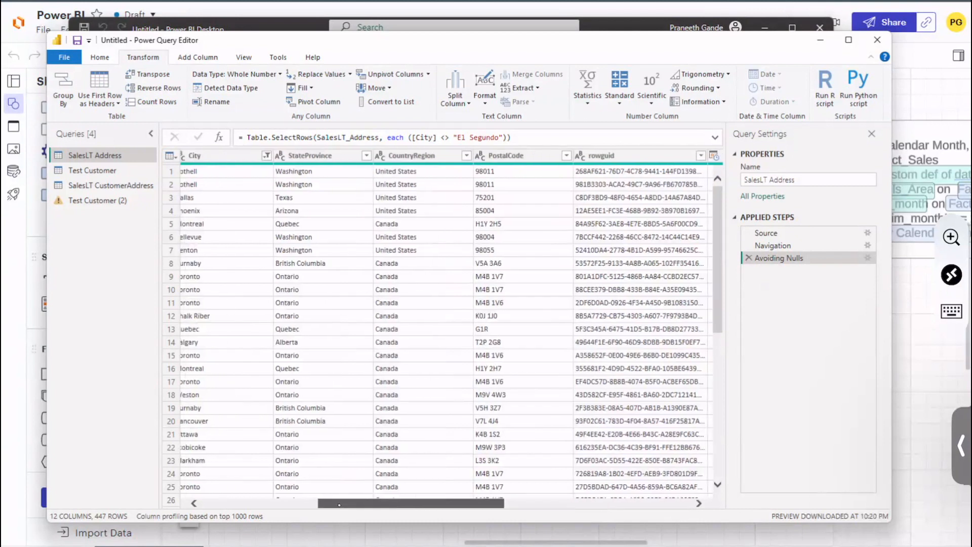
{"action": "scroll", "coordinate": [340, 504], "scroll_direction": "left", "scroll_amount": 4}
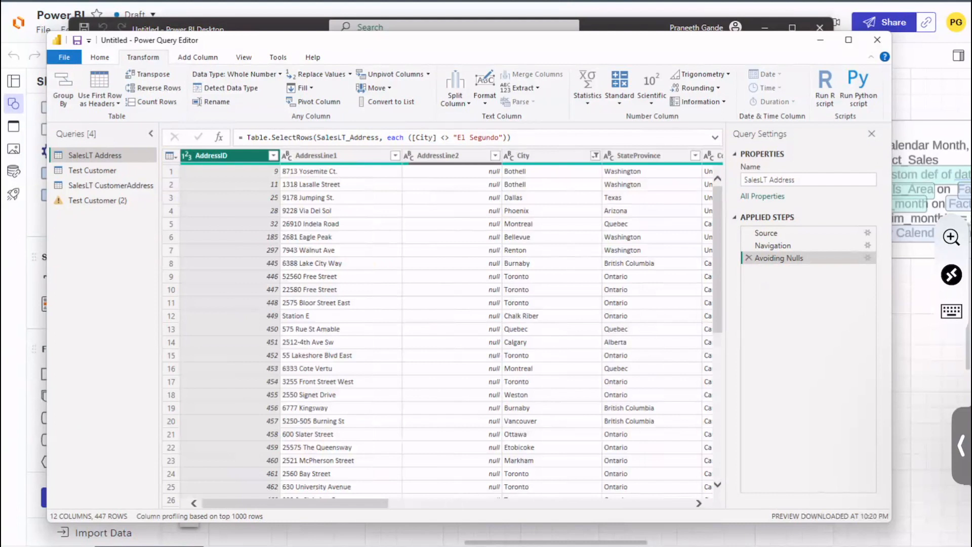
{"action": "left_click", "coordinate": [314, 102]}
{"action": "mouse_move", "coordinate": [344, 232]}
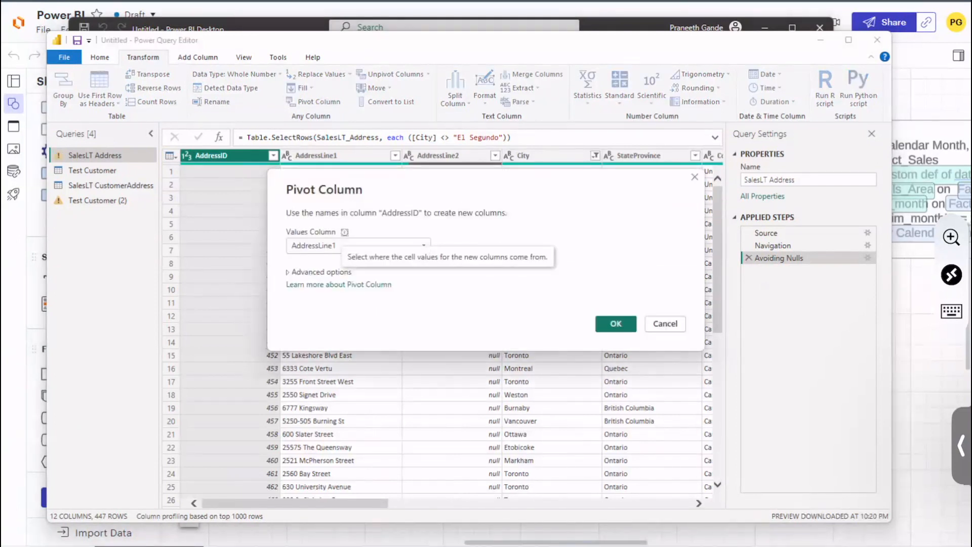
{"action": "left_click", "coordinate": [663, 324]}
Step: Try to pivot the City column with AddressID as the values column, and delete the resulting applied step
{"action": "left_click", "coordinate": [550, 155]}
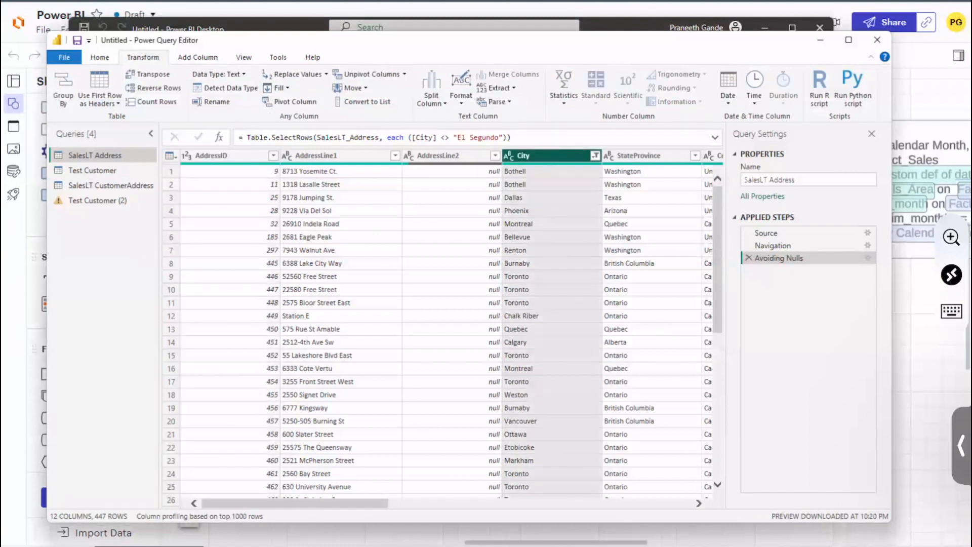
{"action": "left_click", "coordinate": [308, 97]}
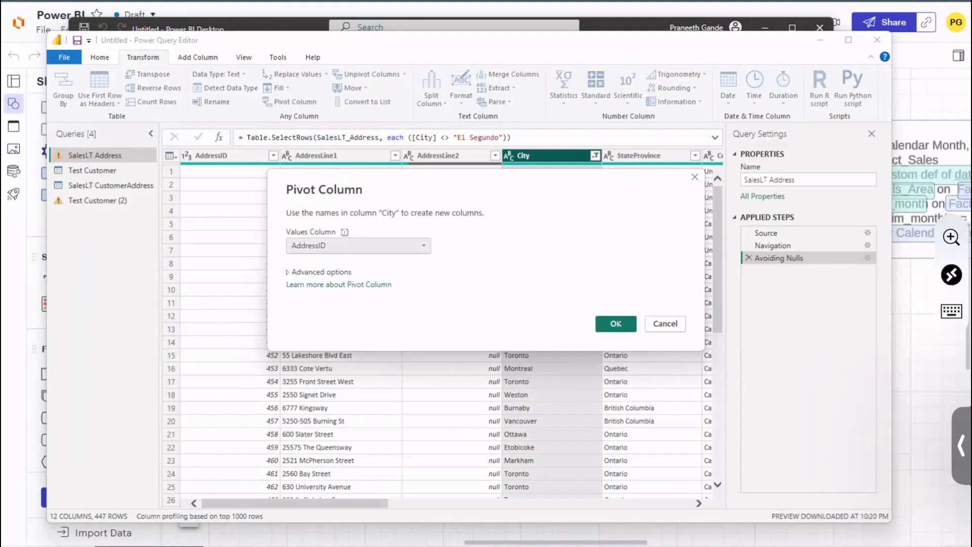
{"action": "left_click", "coordinate": [616, 324]}
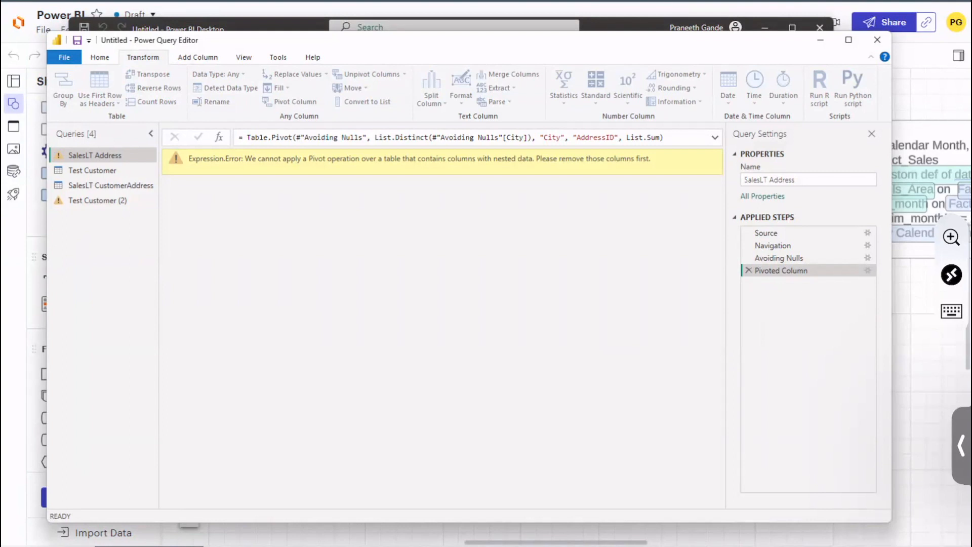
{"action": "right_click", "coordinate": [822, 271]}
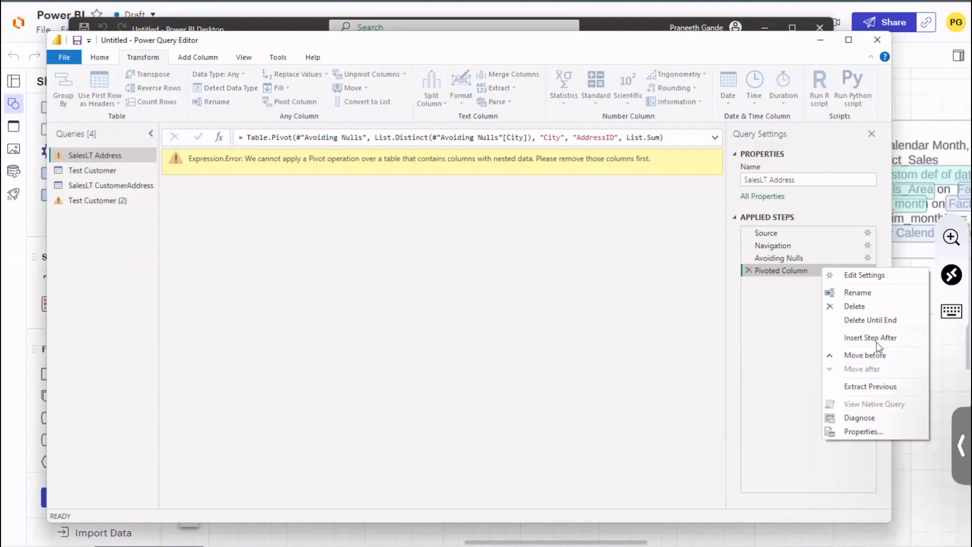
{"action": "left_click", "coordinate": [864, 307]}
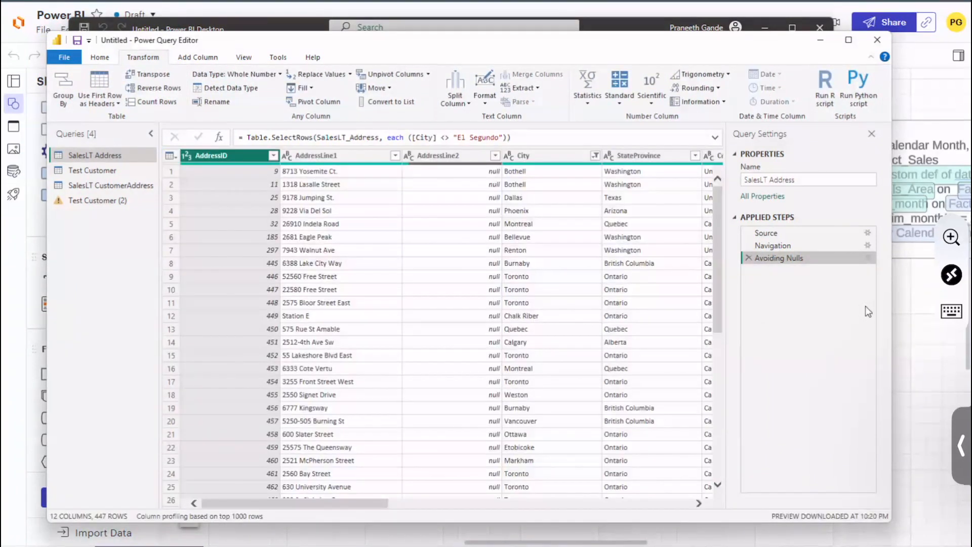
Step: Expand the SalesLT.SalesOrderHeader(AddressID) column into all of its fields, keeping the original column name as prefix
{"action": "scroll", "coordinate": [366, 504], "scroll_direction": "right", "scroll_amount": 10}
{"action": "scroll", "coordinate": [366, 504], "scroll_direction": "right", "scroll_amount": 5}
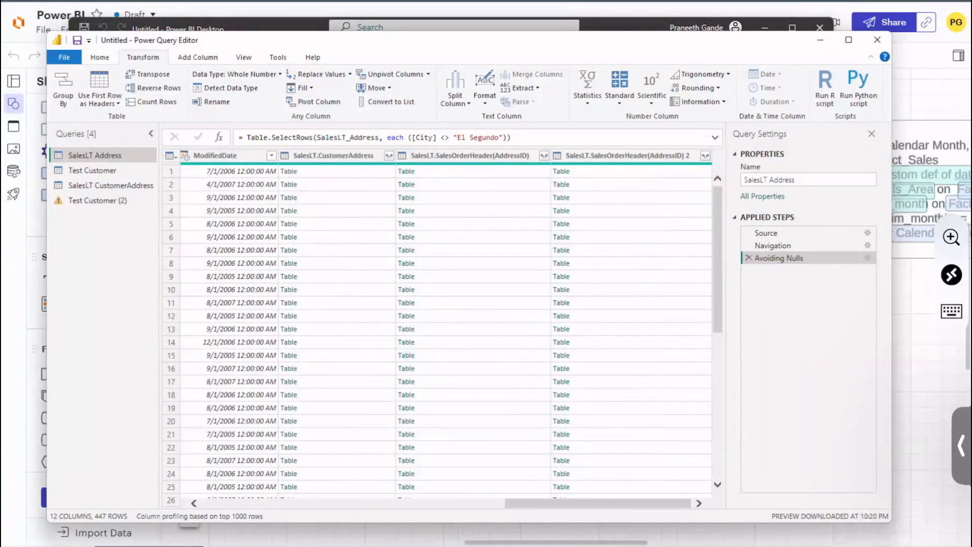
{"action": "left_click", "coordinate": [539, 156]}
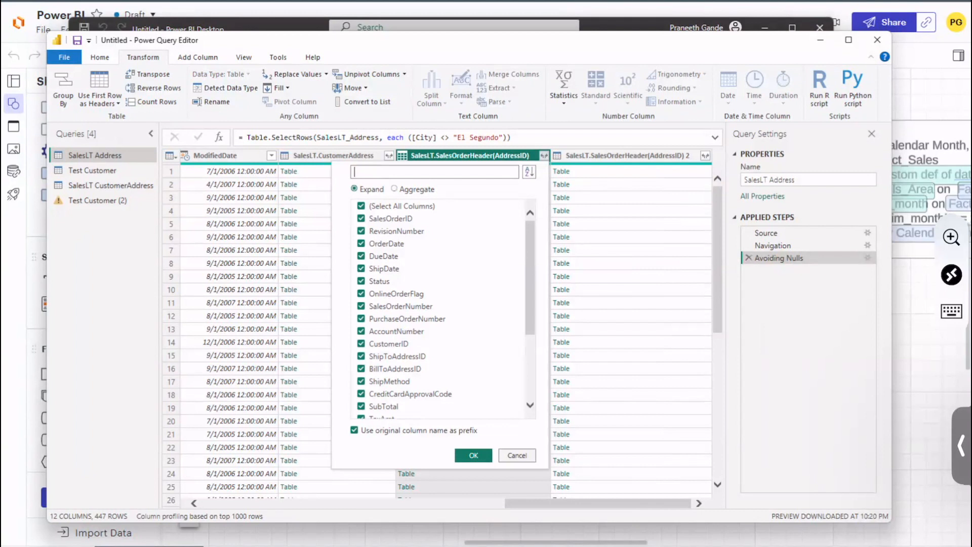
{"action": "left_click", "coordinate": [473, 455]}
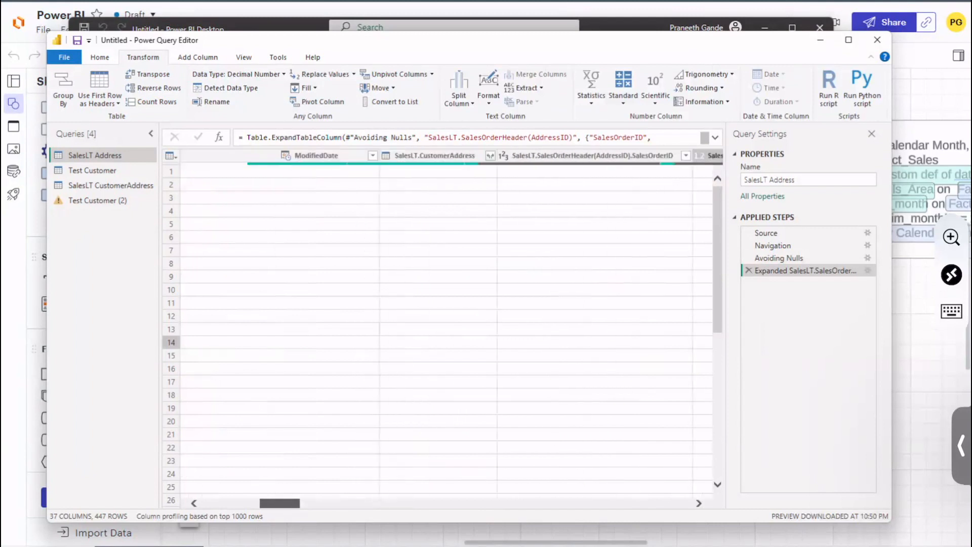
Step: Remove the SalesLT.CustomerAddress column in a new applied step inserted directly after Navigation
{"action": "left_click", "coordinate": [765, 233]}
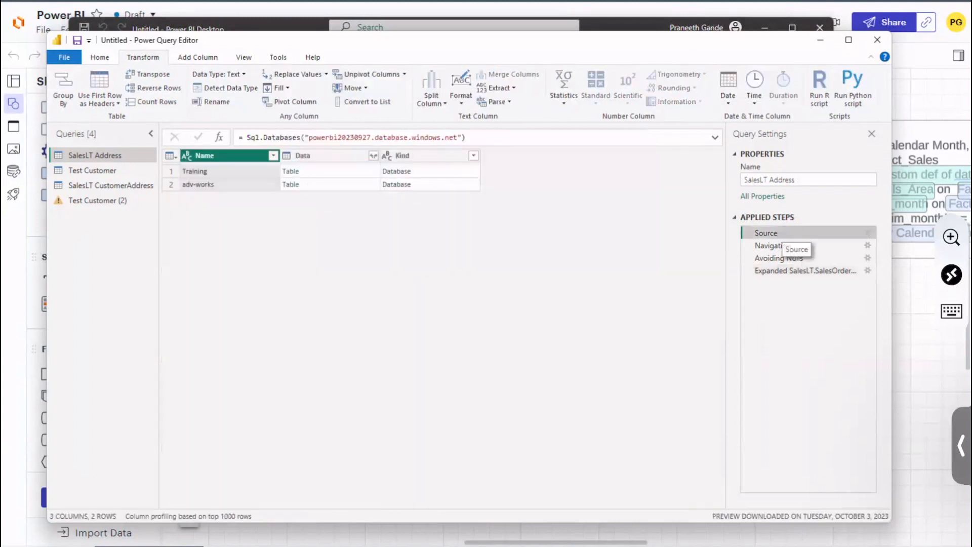
{"action": "left_click", "coordinate": [763, 245]}
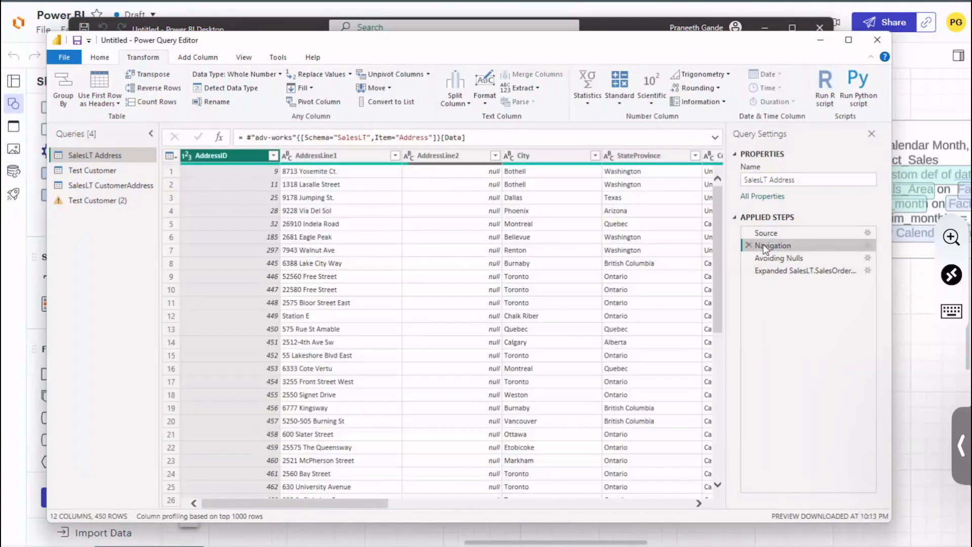
{"action": "scroll", "coordinate": [374, 502], "scroll_direction": "right", "scroll_amount": 10}
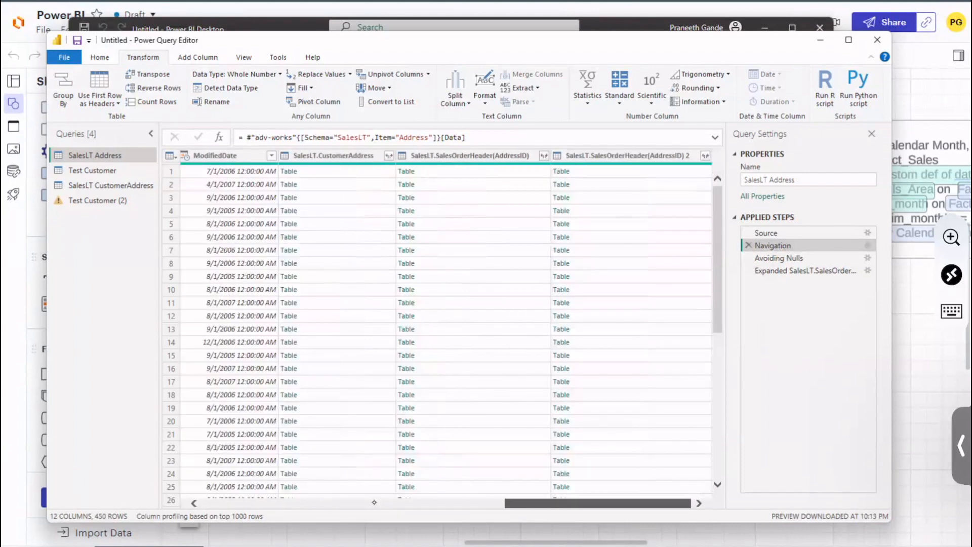
{"action": "left_click", "coordinate": [335, 156]}
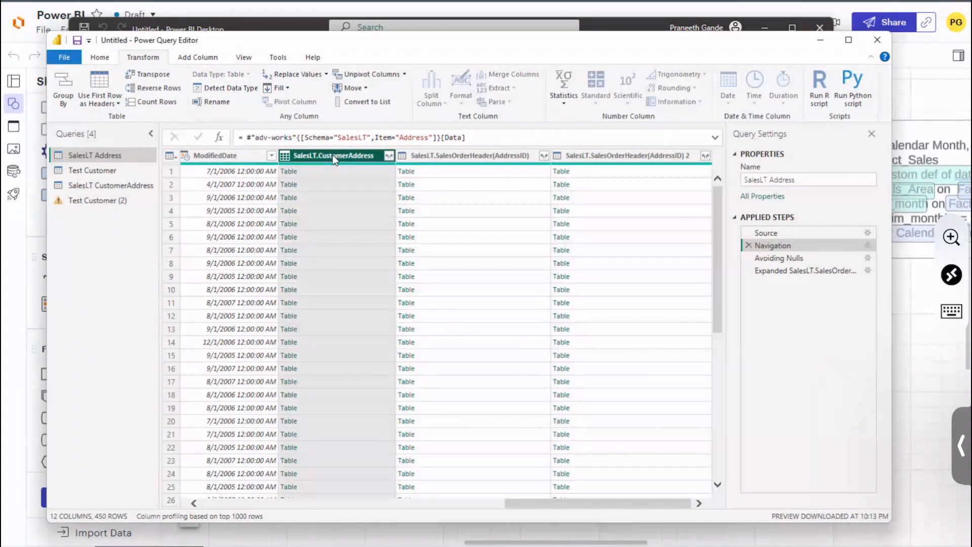
{"action": "left_click", "coordinate": [100, 58]}
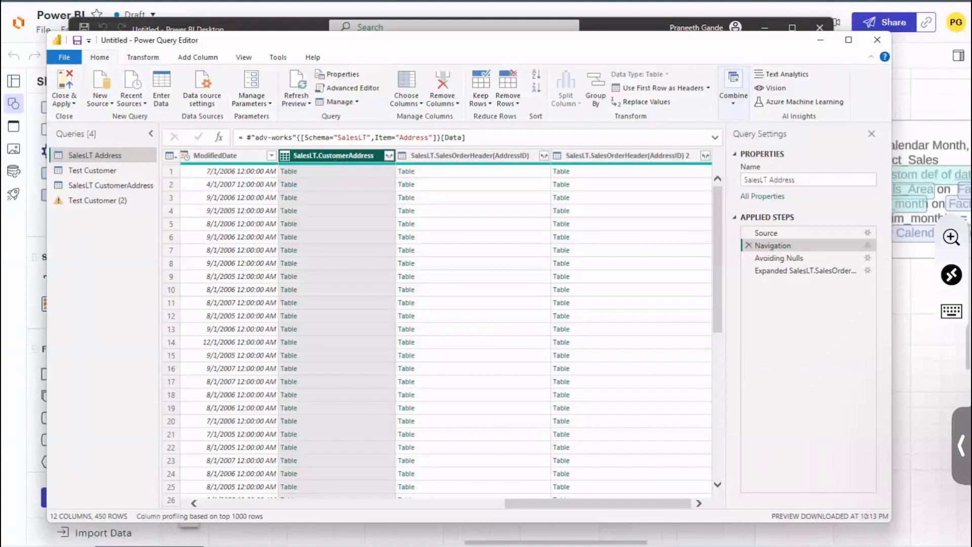
{"action": "left_click", "coordinate": [442, 99]}
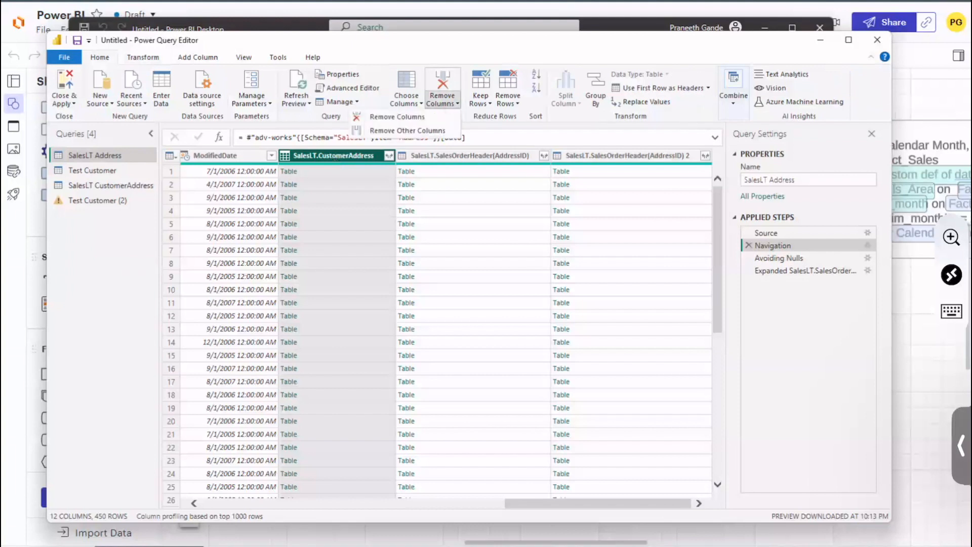
{"action": "left_click", "coordinate": [397, 117]}
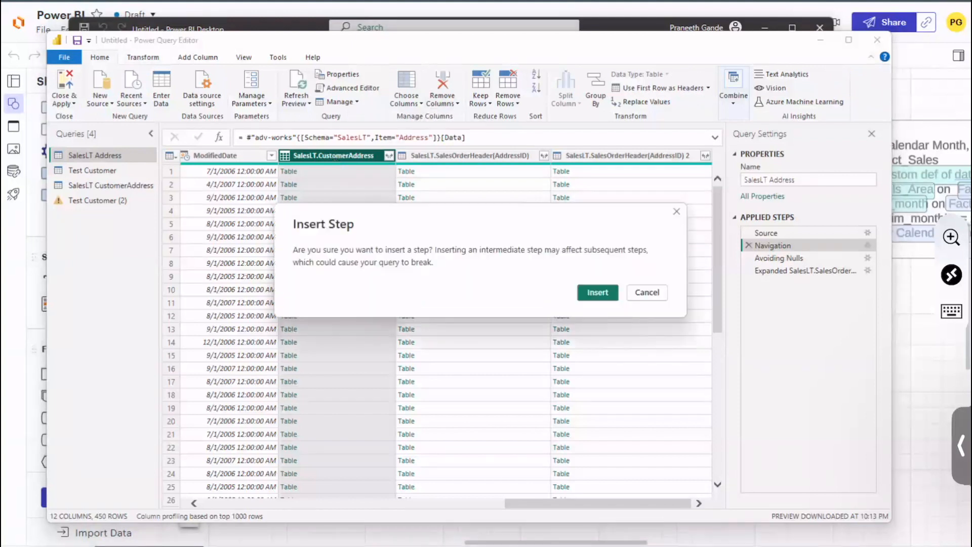
{"action": "left_click", "coordinate": [608, 297]}
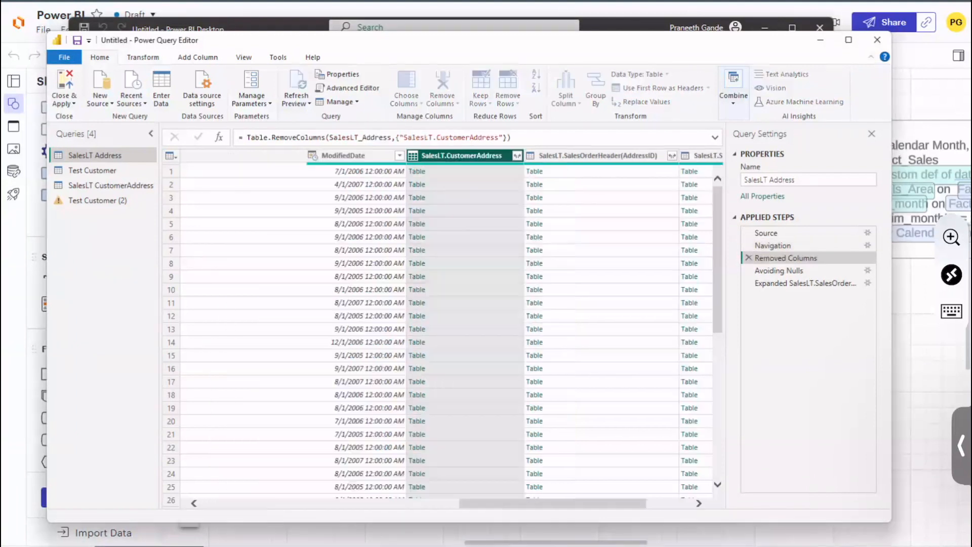
Step: Remove the SalesLT.SalesOrderHeader(AddressID) and SalesLT.SalesOrderHeader(AddressID) 2 columns within the same Removed Columns step
{"action": "left_click_drag", "start_coordinate": [589, 506], "coordinate": [595, 506]}
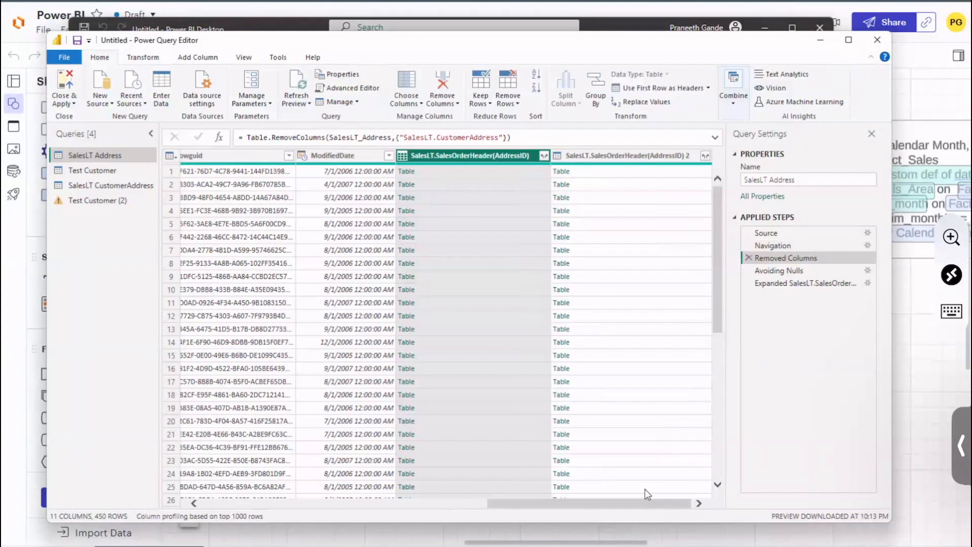
{"action": "left_click", "coordinate": [442, 97]}
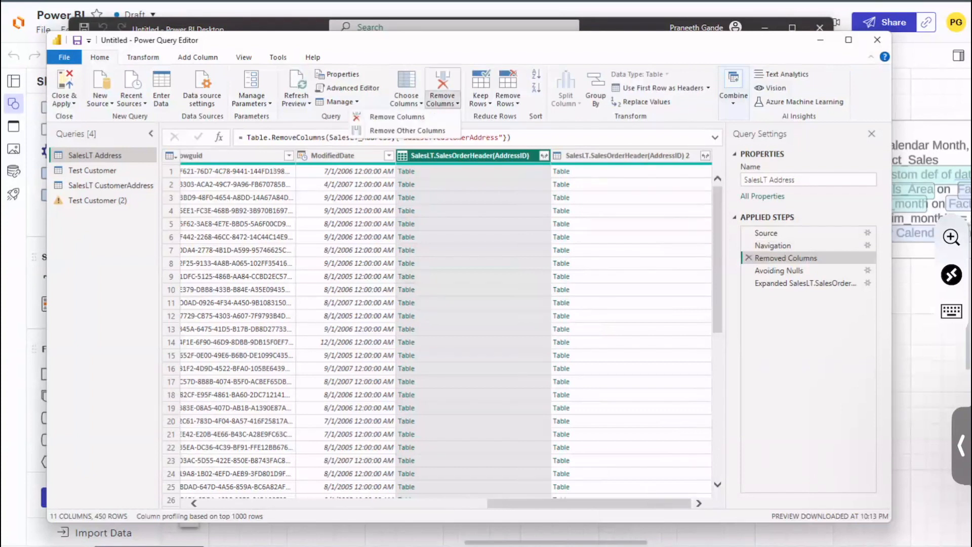
{"action": "left_click", "coordinate": [428, 119]}
{"action": "left_click", "coordinate": [610, 288]}
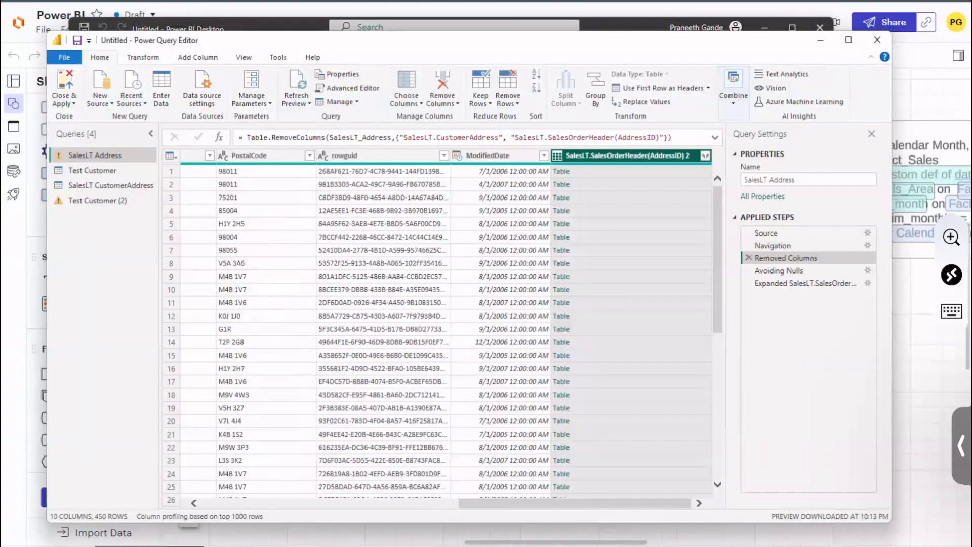
{"action": "left_click", "coordinate": [455, 104]}
{"action": "left_click", "coordinate": [434, 117]}
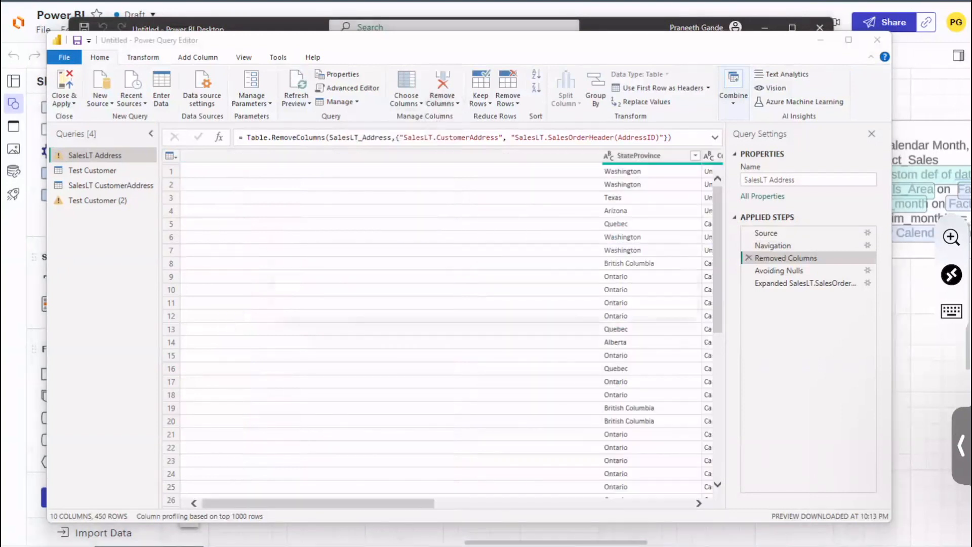
{"action": "key", "text": "Return"}
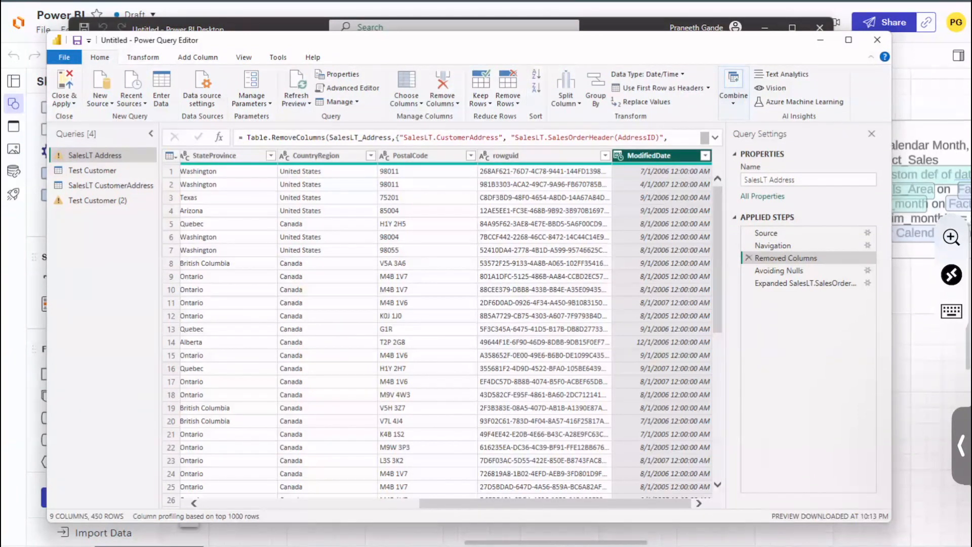
Step: Compare the SalesLT Address columns at the Source, Navigation and Removed Columns applied steps
{"action": "left_click", "coordinate": [802, 232]}
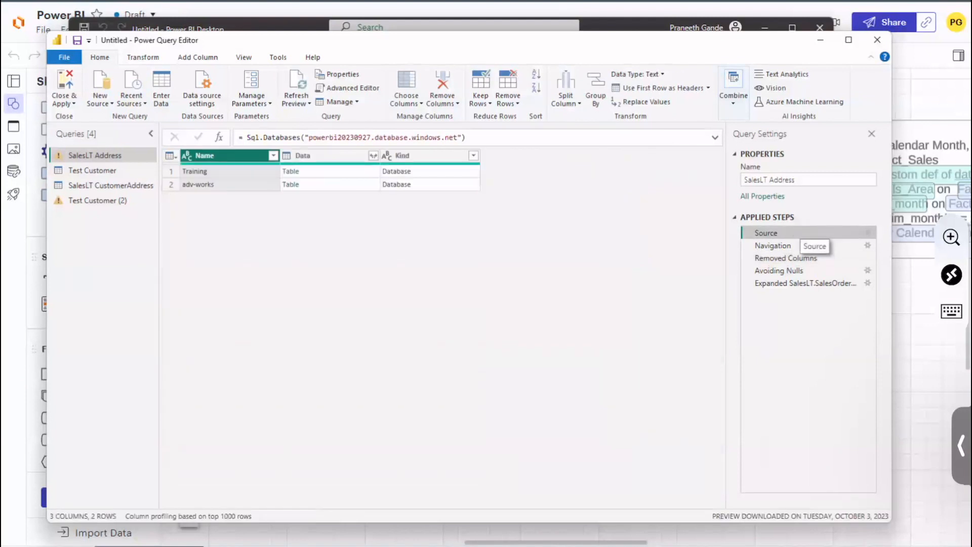
{"action": "left_click", "coordinate": [790, 245]}
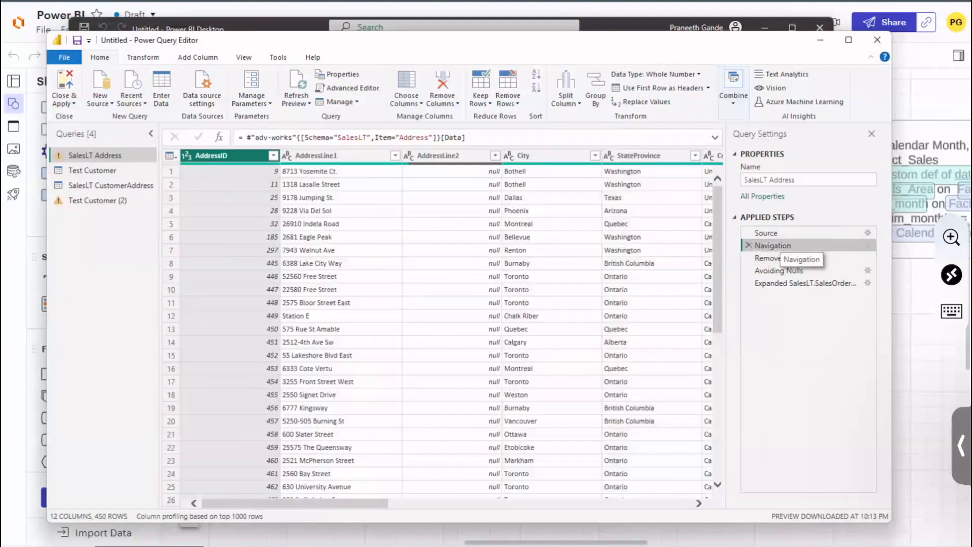
{"action": "left_click_drag", "start_coordinate": [372, 503], "coordinate": [699, 494]}
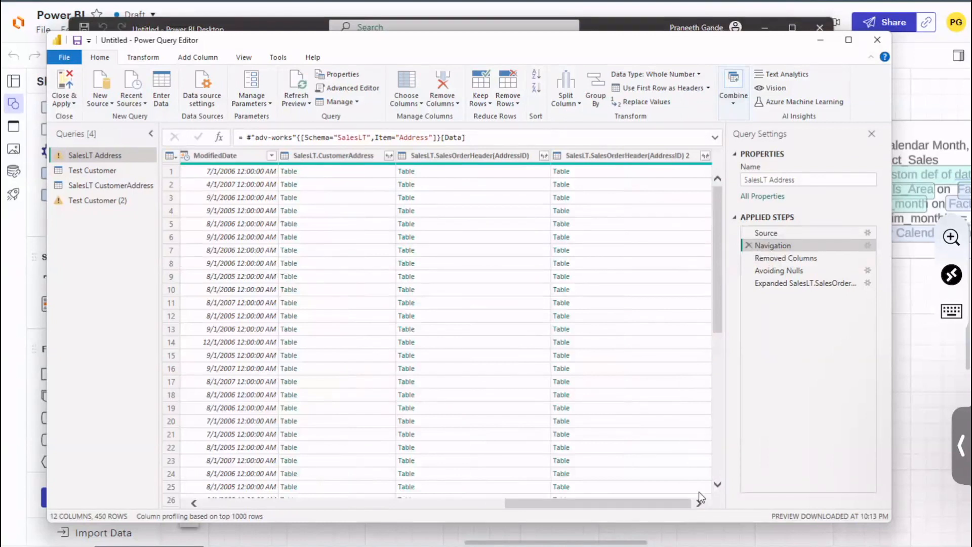
{"action": "left_click", "coordinate": [804, 257]}
{"action": "left_click_drag", "start_coordinate": [558, 503], "coordinate": [345, 503]}
{"action": "left_click", "coordinate": [562, 503]}
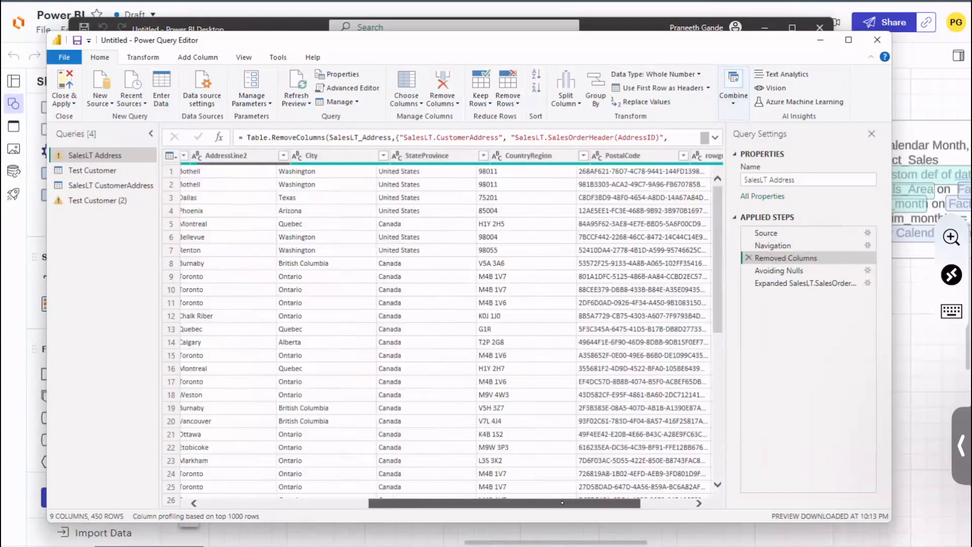
{"action": "left_click_drag", "start_coordinate": [562, 503], "coordinate": [426, 503]}
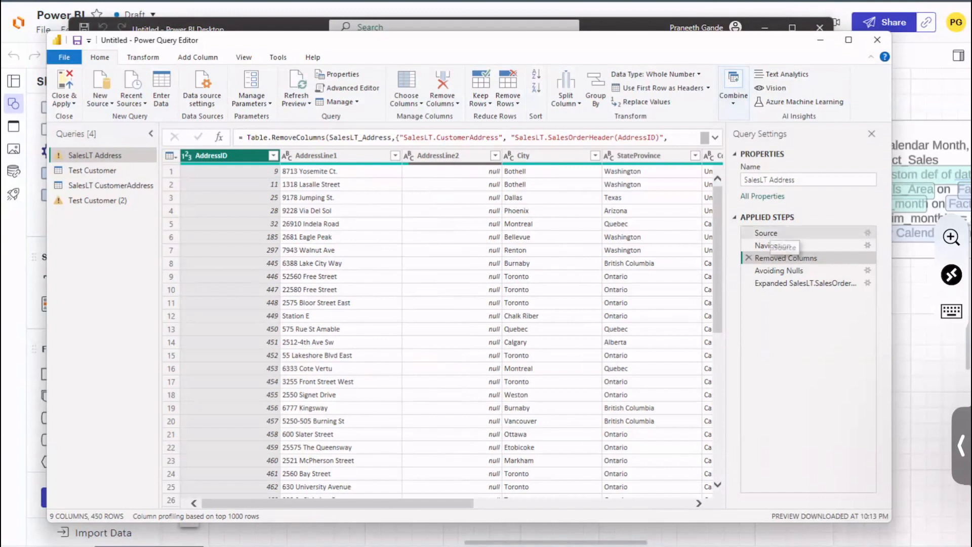
{"action": "left_click", "coordinate": [767, 234]}
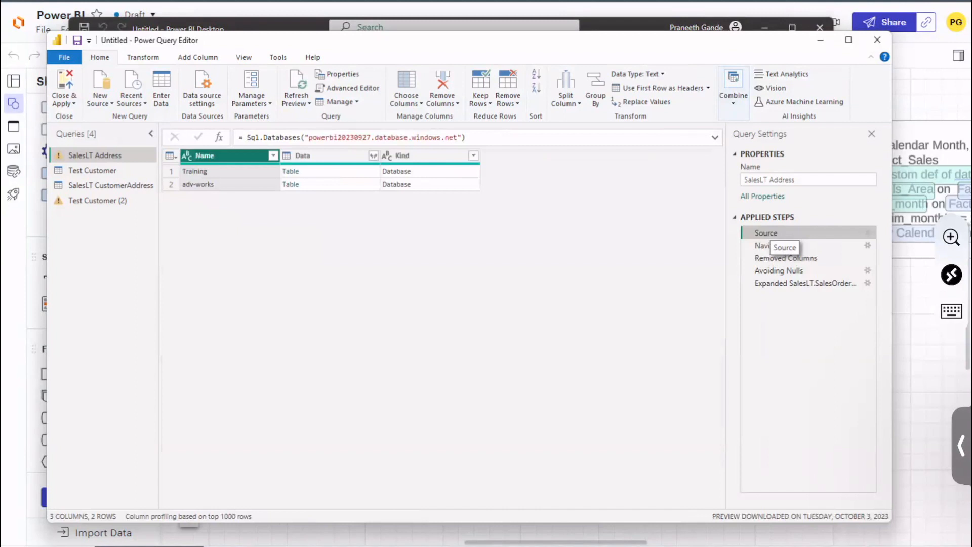
{"action": "left_click", "coordinate": [760, 247]}
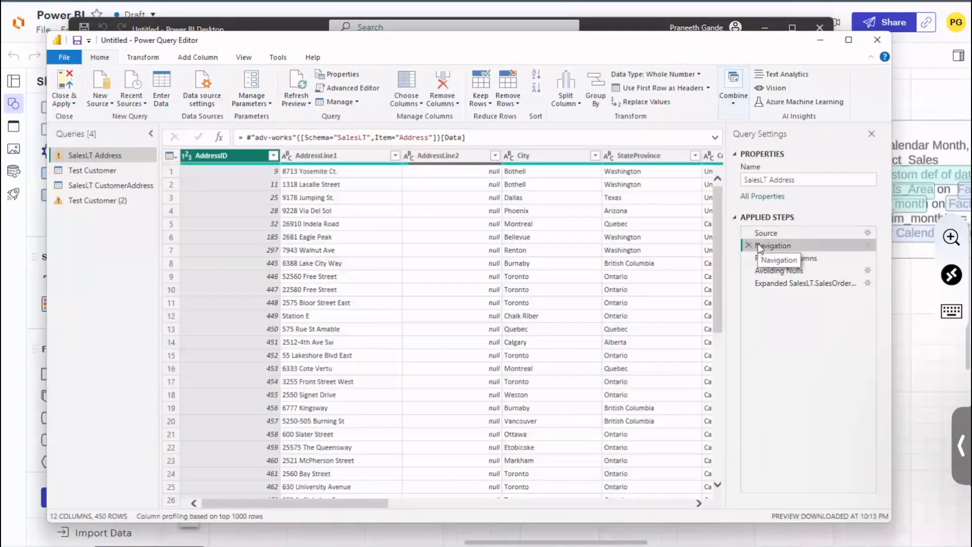
{"action": "scroll", "coordinate": [374, 505], "scroll_direction": "right", "scroll_amount": 10}
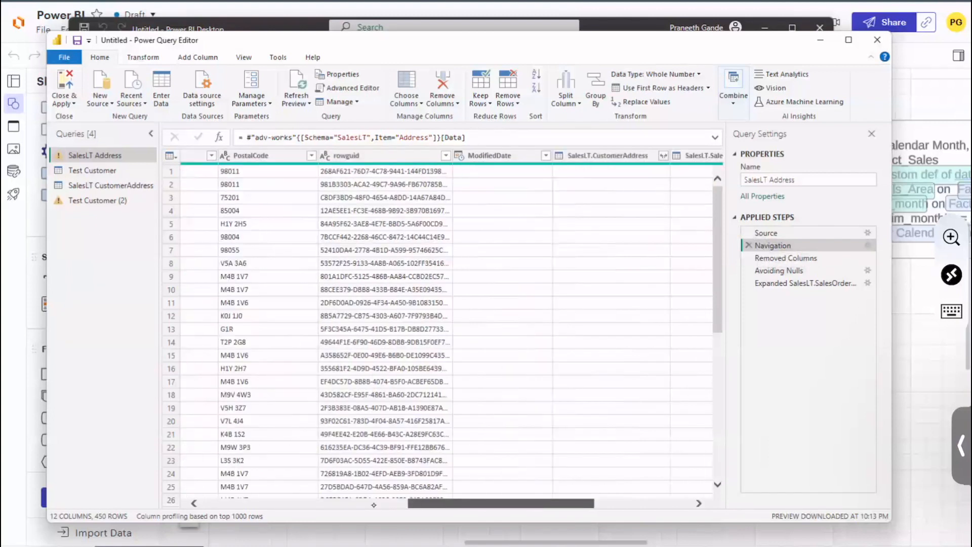
{"action": "scroll", "coordinate": [373, 505], "scroll_direction": "right", "scroll_amount": 3}
{"action": "scroll", "coordinate": [373, 505], "scroll_direction": "right", "scroll_amount": 3}
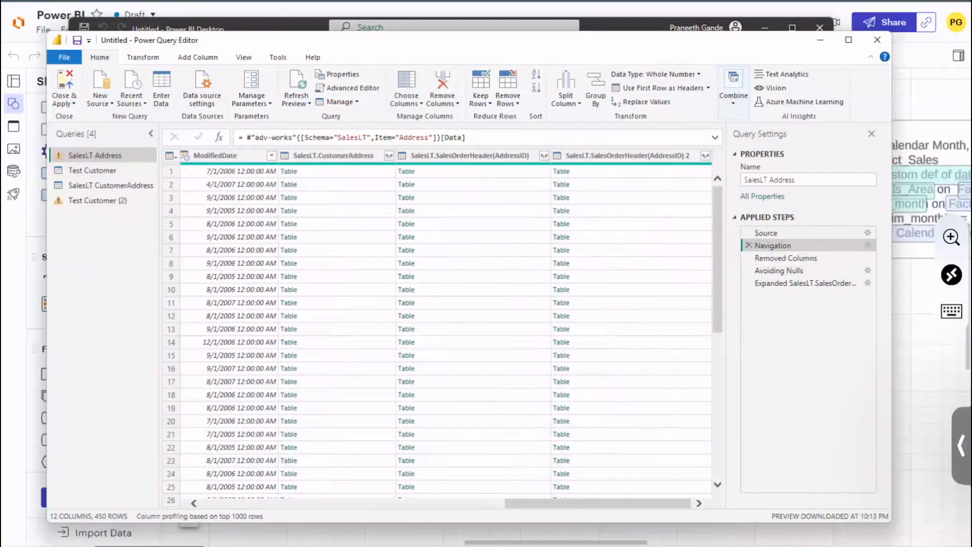
{"action": "left_click_drag", "start_coordinate": [619, 507], "coordinate": [316, 506]}
{"action": "left_click", "coordinate": [778, 258]}
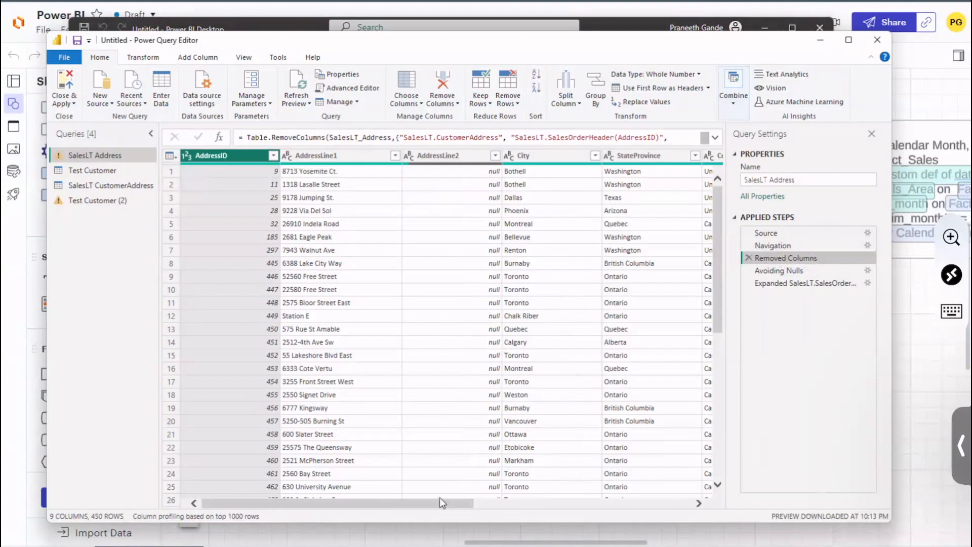
{"action": "scroll", "coordinate": [440, 503], "scroll_direction": "right", "scroll_amount": 10}
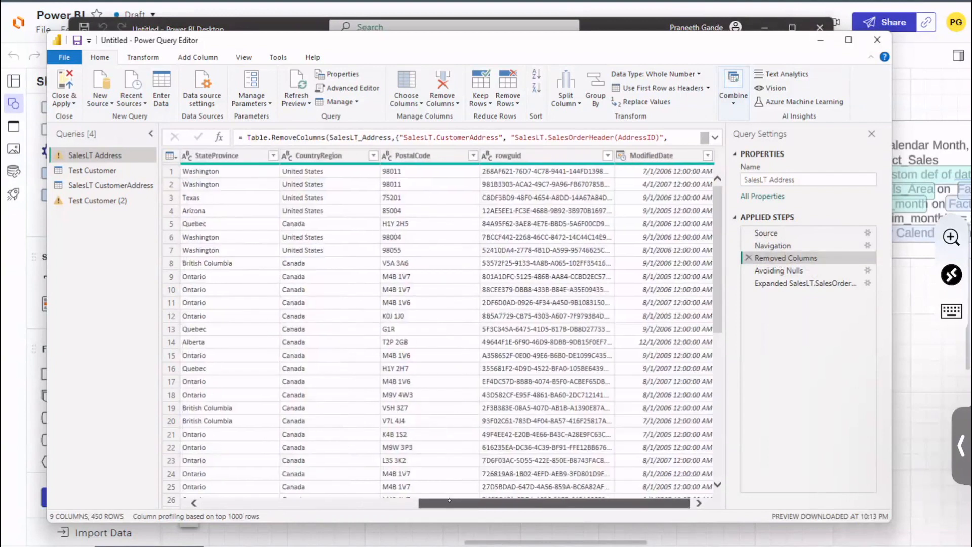
{"action": "scroll", "coordinate": [449, 502], "scroll_direction": "left", "scroll_amount": 10}
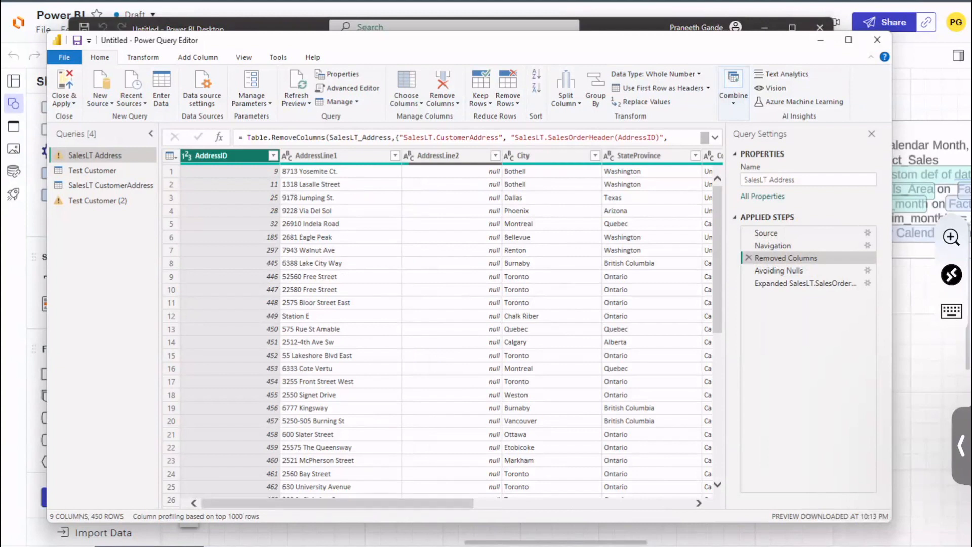
Step: Pivot the CountryRegion column with AddressID as the values column, inserted after Removed Columns, and select the resulting Canada column
{"action": "left_click_drag", "start_coordinate": [426, 501], "coordinate": [471, 500]}
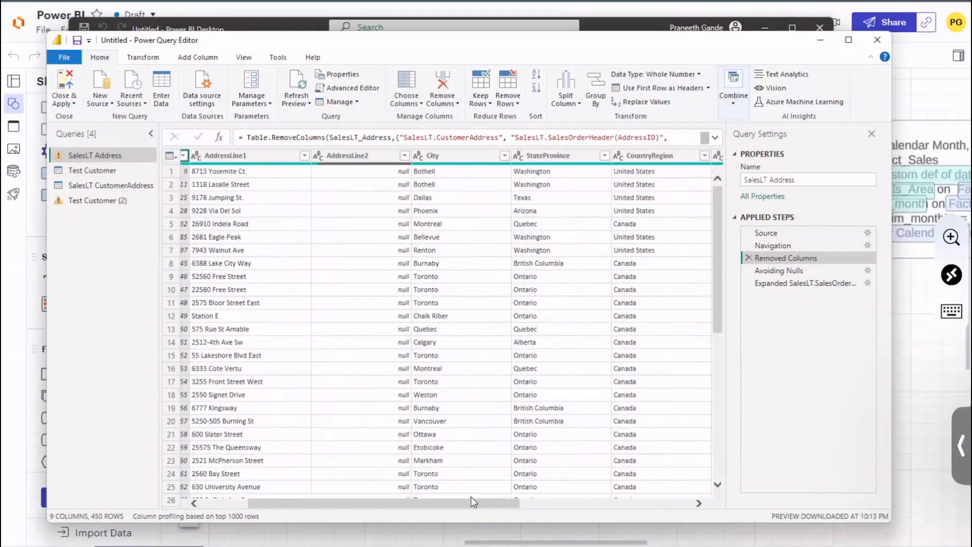
{"action": "left_click", "coordinate": [650, 155]}
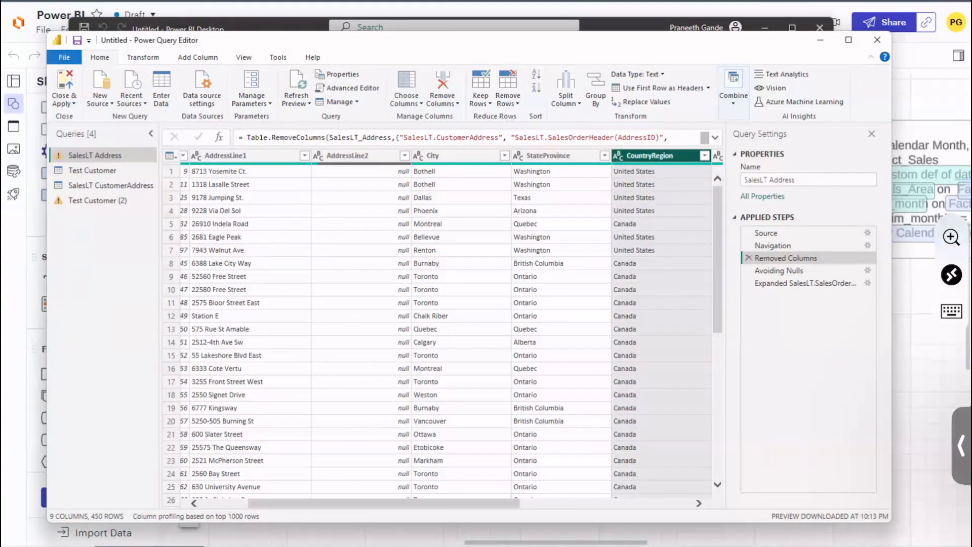
{"action": "left_click", "coordinate": [144, 57]}
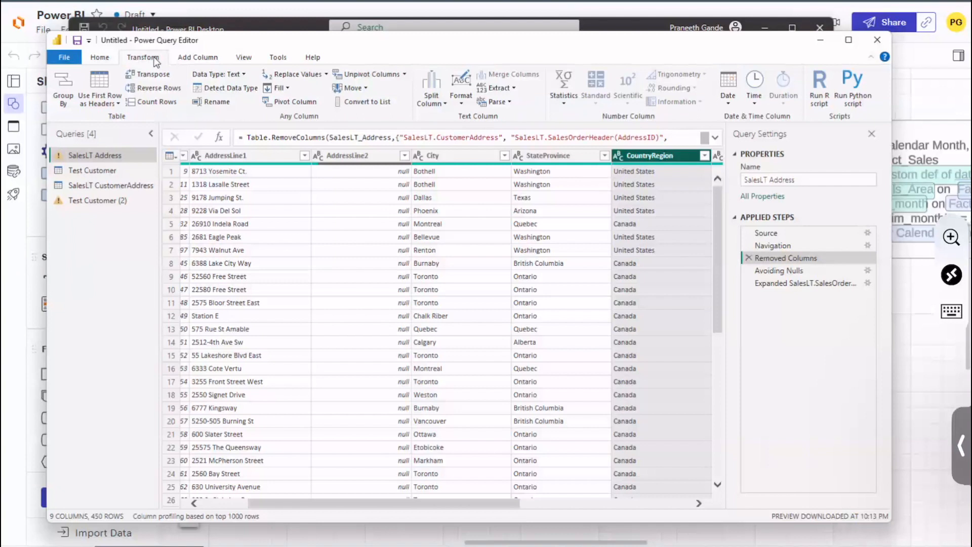
{"action": "left_click", "coordinate": [296, 103]}
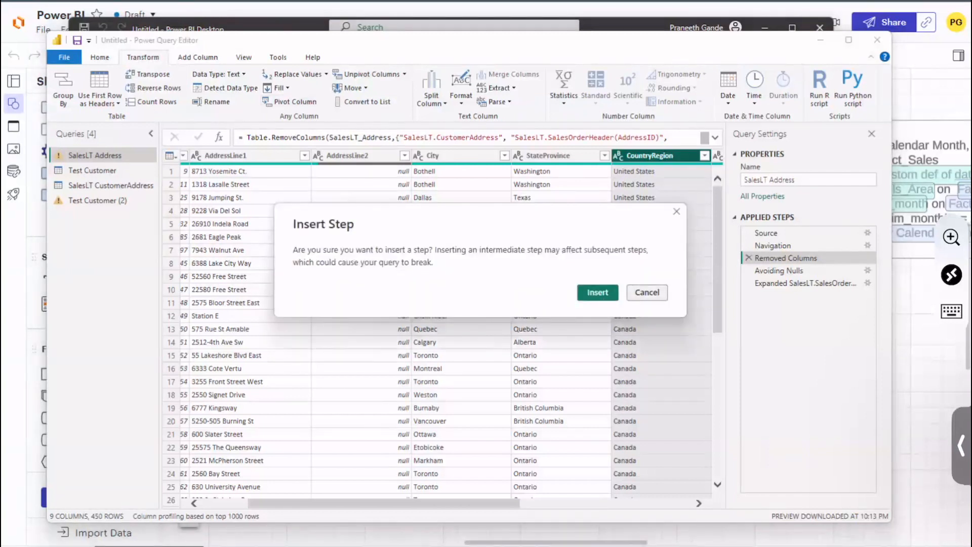
{"action": "left_click", "coordinate": [598, 293]}
{"action": "key", "text": "Return"}
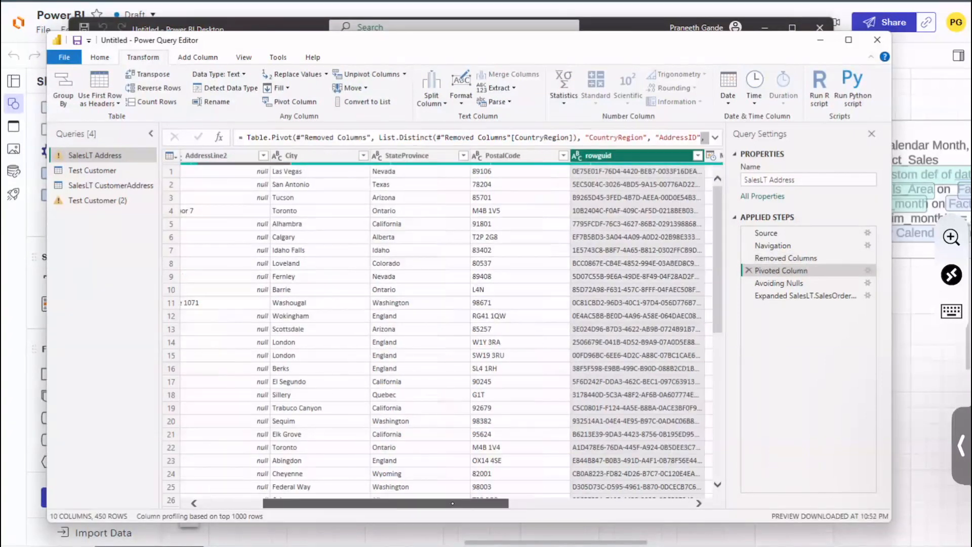
{"action": "scroll", "coordinate": [451, 329], "scroll_direction": "right", "scroll_amount": 10}
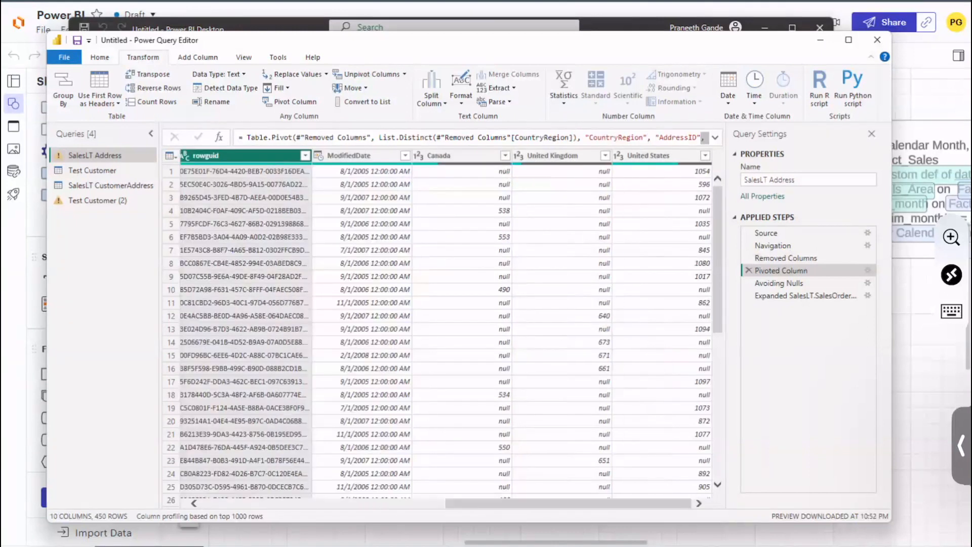
{"action": "left_click", "coordinate": [455, 156]}
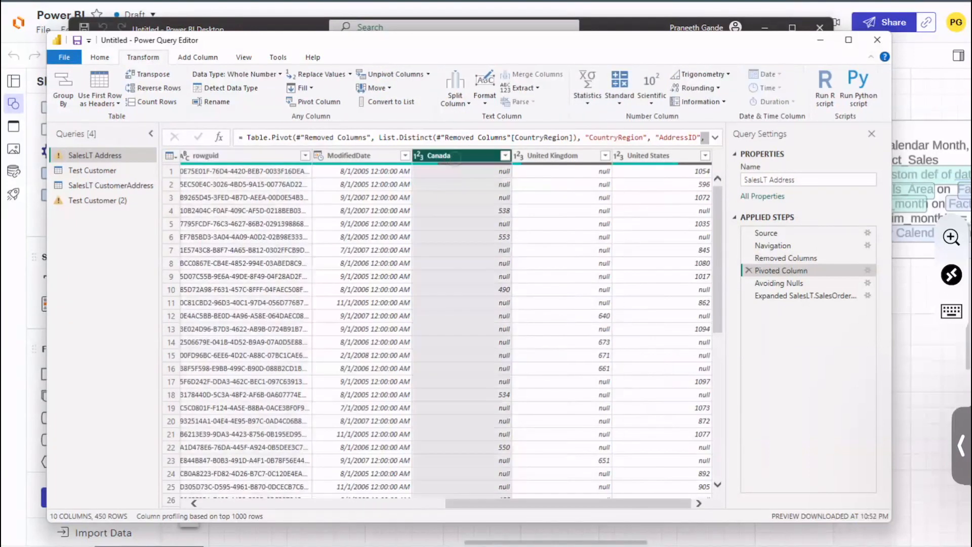
Step: Examine the pivoted Canada, United Kingdom and United States columns alongside the remaining SalesLT Address columns
{"action": "left_click", "coordinate": [566, 152]}
{"action": "left_click", "coordinate": [673, 153]}
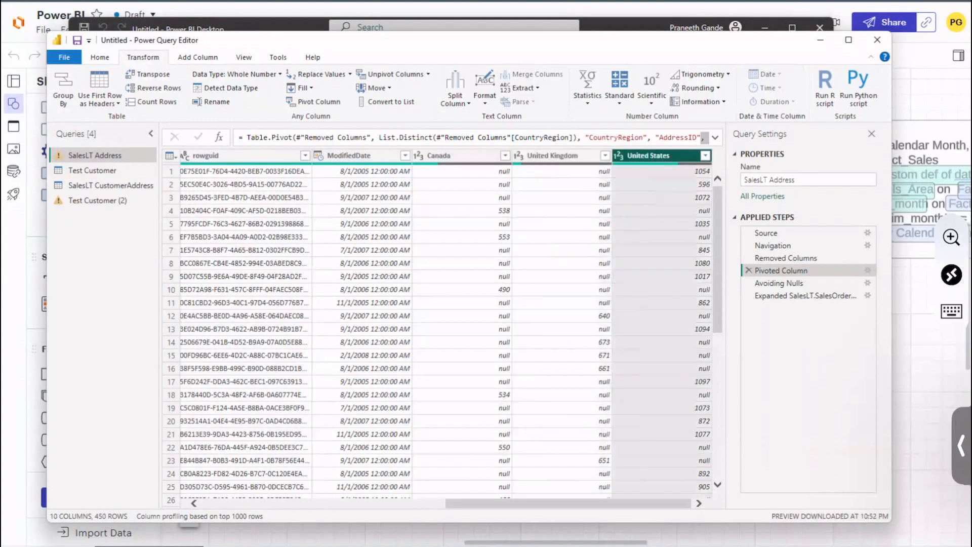
{"action": "left_click", "coordinate": [662, 171]}
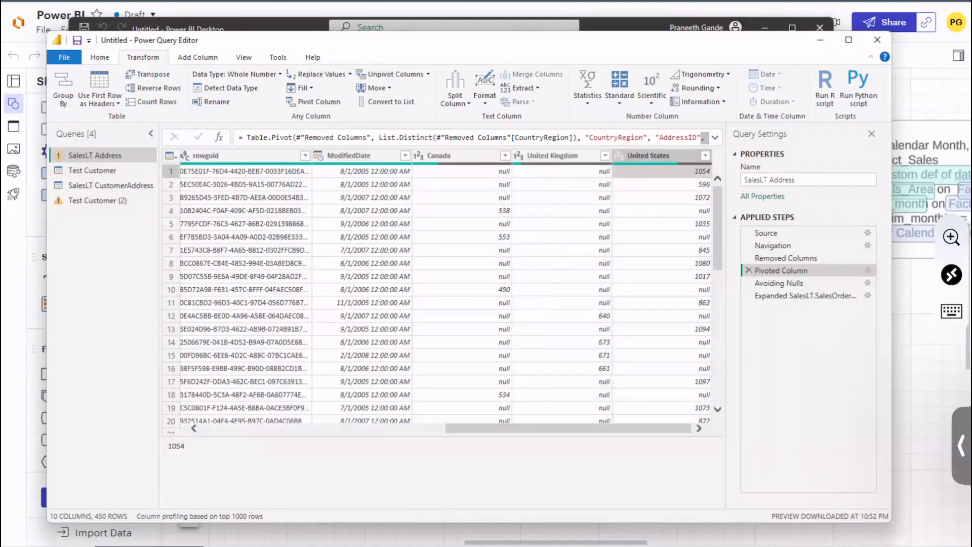
{"action": "scroll", "coordinate": [445, 293], "scroll_direction": "left", "scroll_amount": 8}
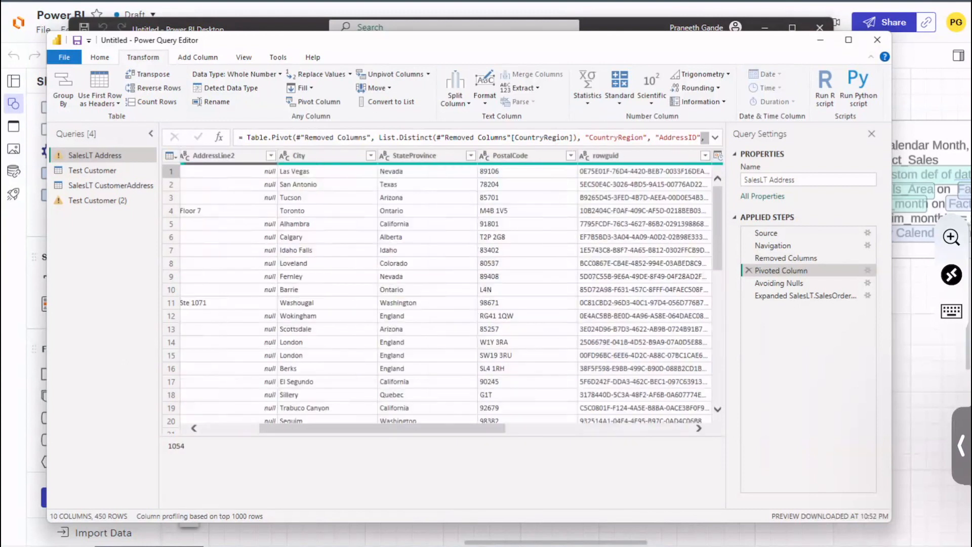
{"action": "scroll", "coordinate": [446, 294], "scroll_direction": "left", "scroll_amount": 3}
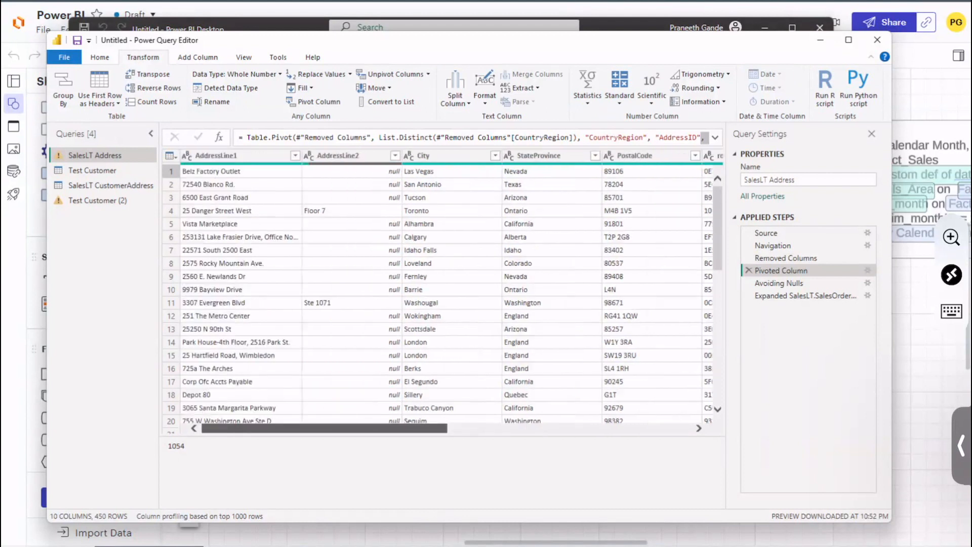
{"action": "left_click", "coordinate": [352, 420]}
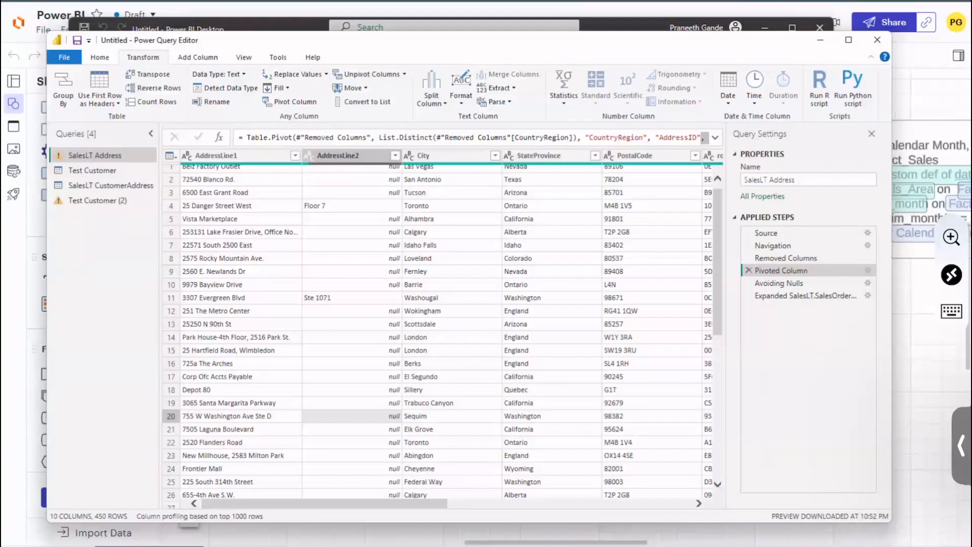
{"action": "scroll", "coordinate": [446, 329], "scroll_direction": "right", "scroll_amount": 10}
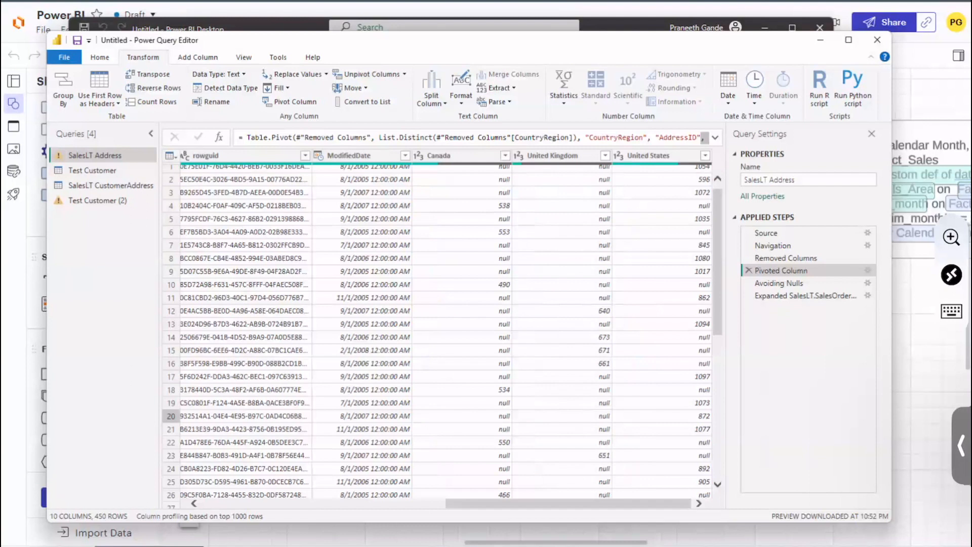
{"action": "left_click", "coordinate": [457, 154]}
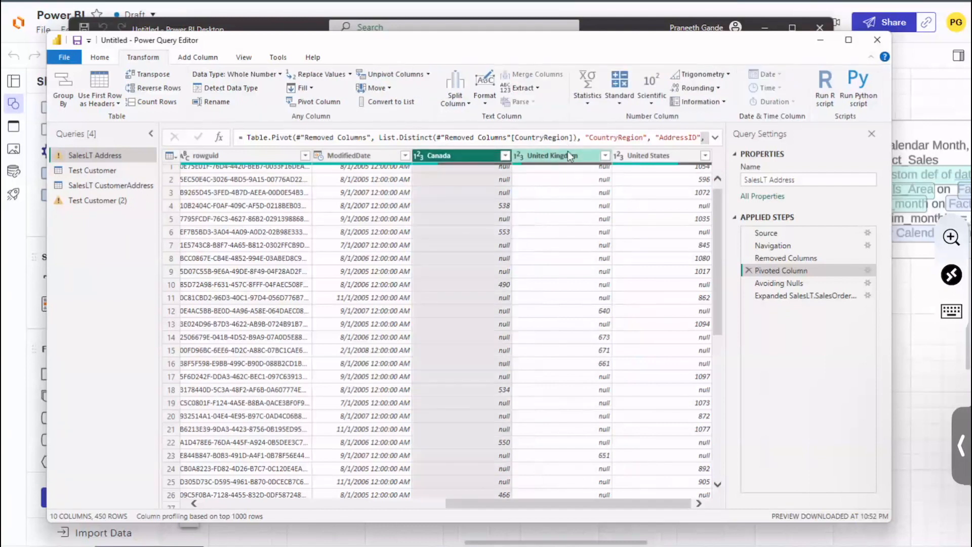
{"action": "left_click", "coordinate": [669, 157]}
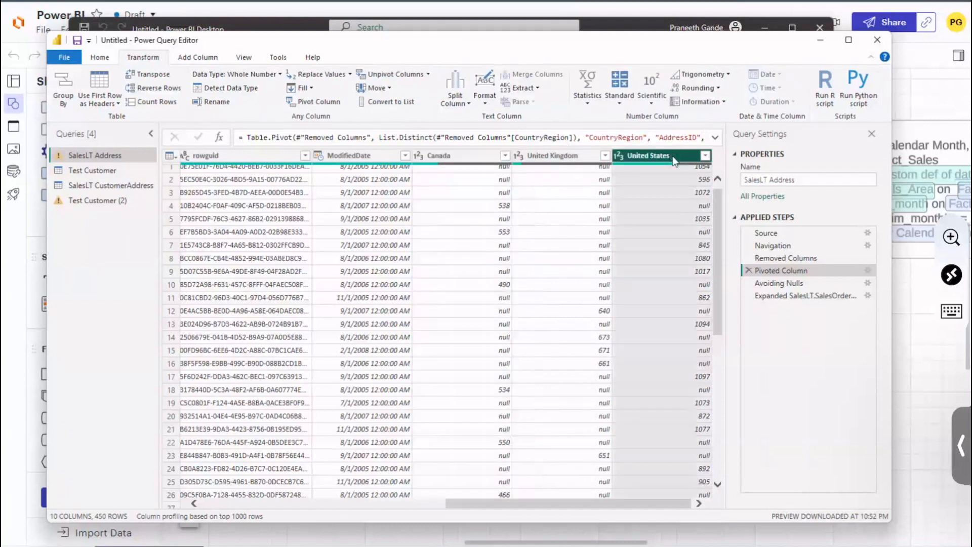
{"action": "left_click_drag", "start_coordinate": [716, 271], "coordinate": [715, 268]}
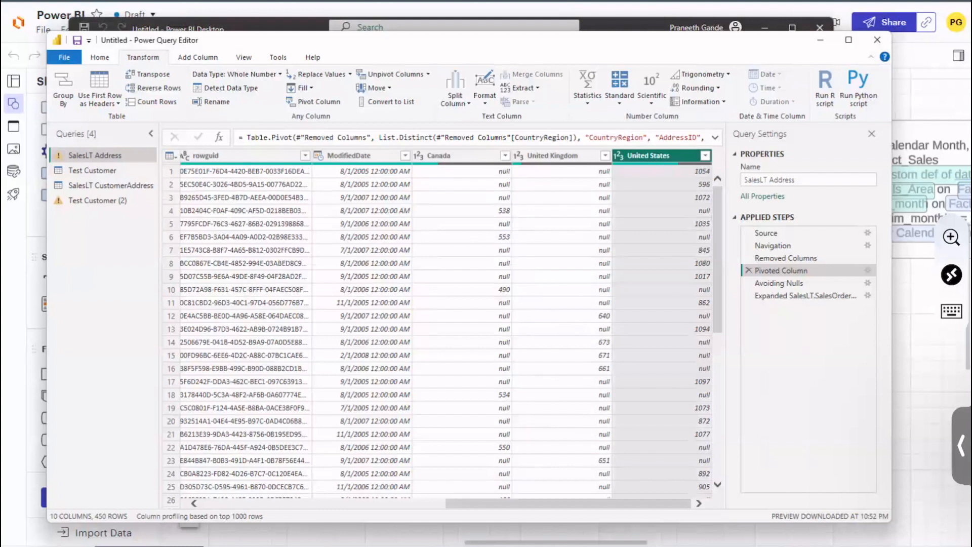
Step: Compare the Canada, United Kingdom and United States values within individual rows, including rows 1 and 12
{"action": "left_click", "coordinate": [690, 172]}
{"action": "left_click", "coordinate": [481, 173]}
{"action": "left_click", "coordinate": [572, 173]}
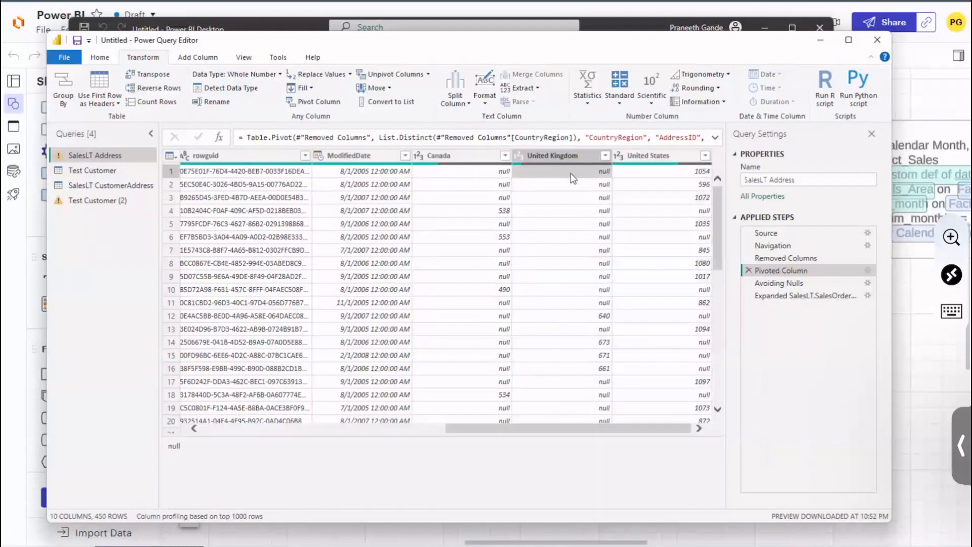
{"action": "left_click", "coordinate": [490, 247]}
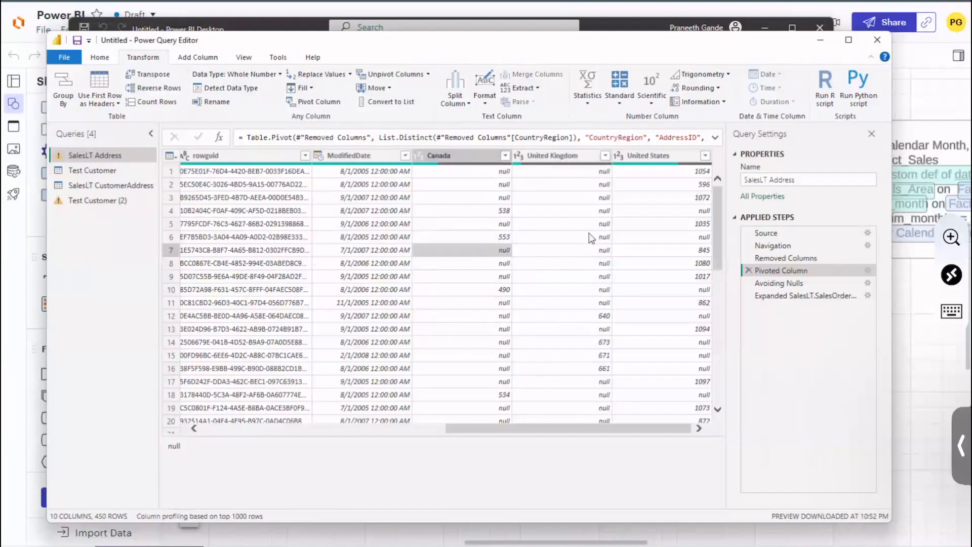
{"action": "left_click", "coordinate": [574, 238]}
{"action": "left_click", "coordinate": [654, 238]}
{"action": "left_click", "coordinate": [599, 316]}
{"action": "left_click", "coordinate": [468, 320]}
{"action": "left_click", "coordinate": [664, 316]}
{"action": "mouse_move", "coordinate": [644, 428]}
{"action": "left_mouse_down"}
{"action": "mouse_move", "coordinate": [558, 428]}
{"action": "mouse_move", "coordinate": [644, 425]}
{"action": "mouse_move", "coordinate": [644, 416]}
{"action": "left_mouse_up"}
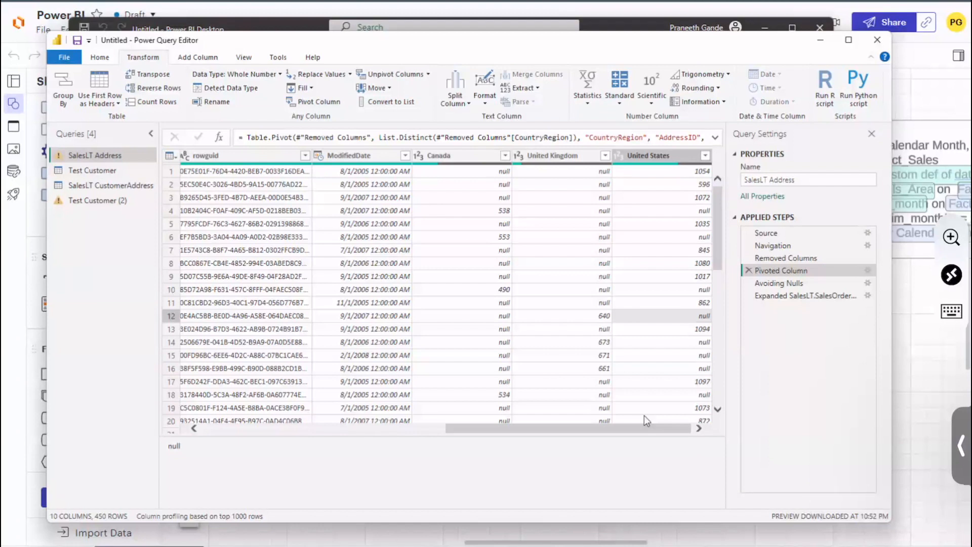
{"action": "left_click", "coordinate": [470, 158]}
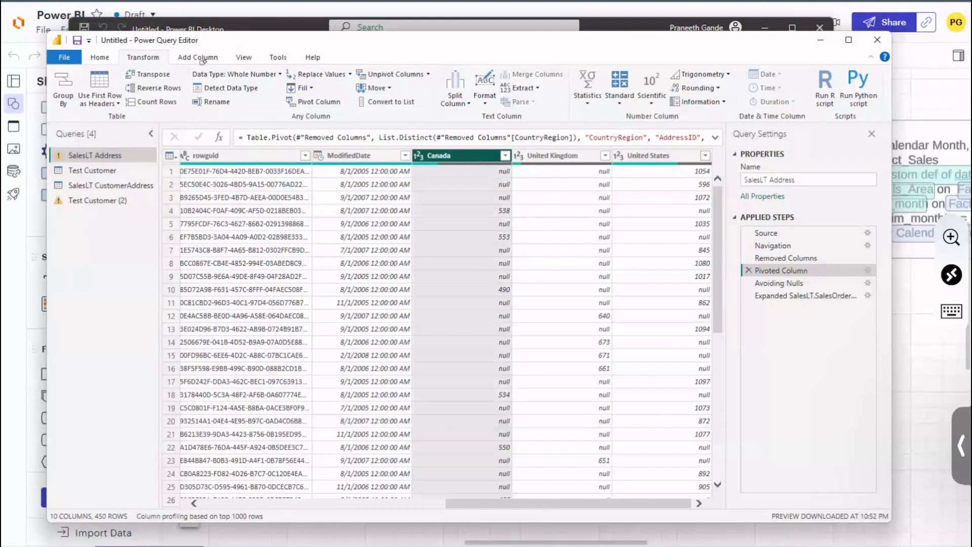
{"action": "left_click", "coordinate": [205, 59]}
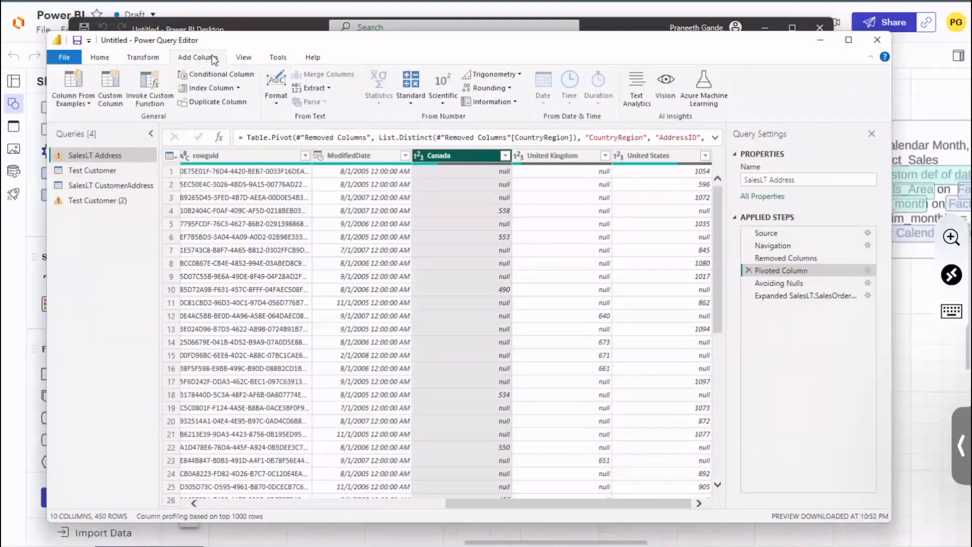
{"action": "left_click", "coordinate": [242, 58]}
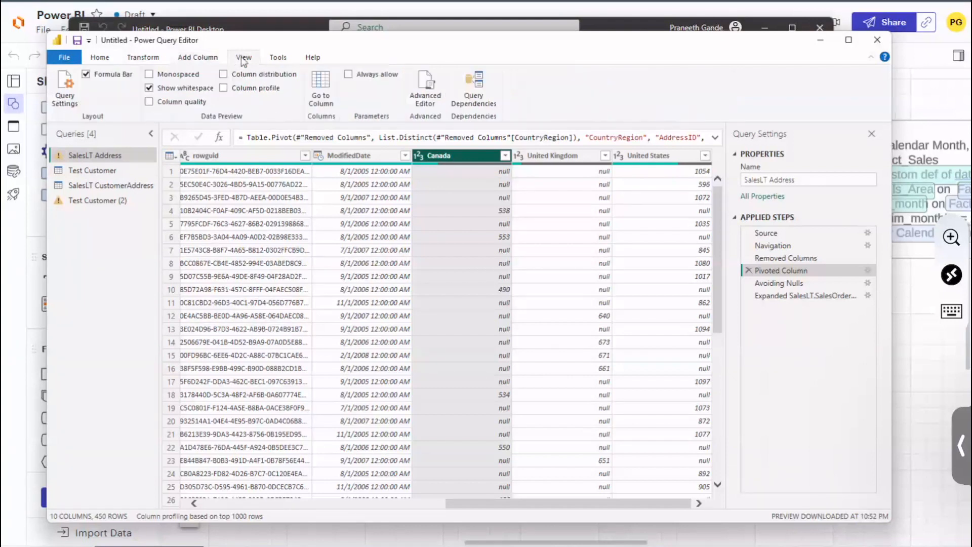
{"action": "left_click", "coordinate": [155, 58]}
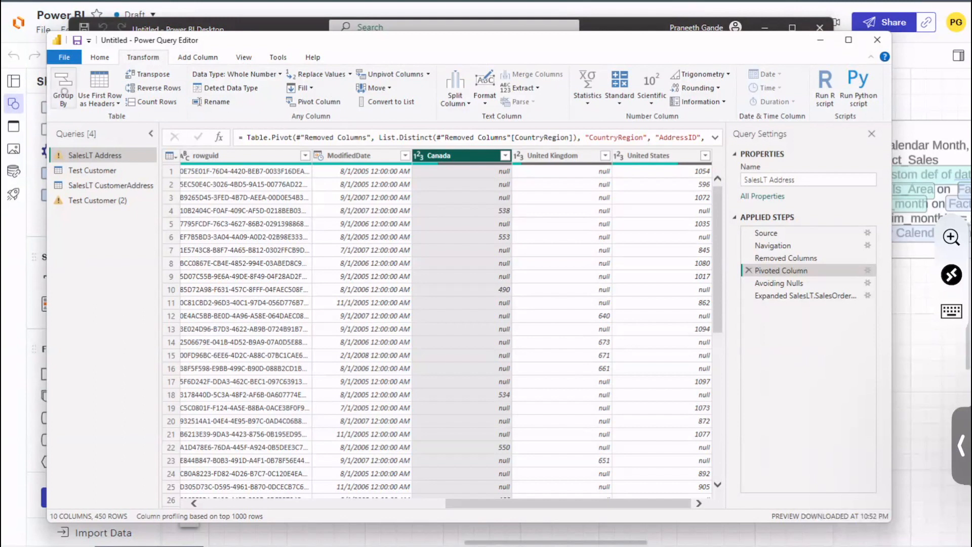
{"action": "left_click", "coordinate": [64, 87]}
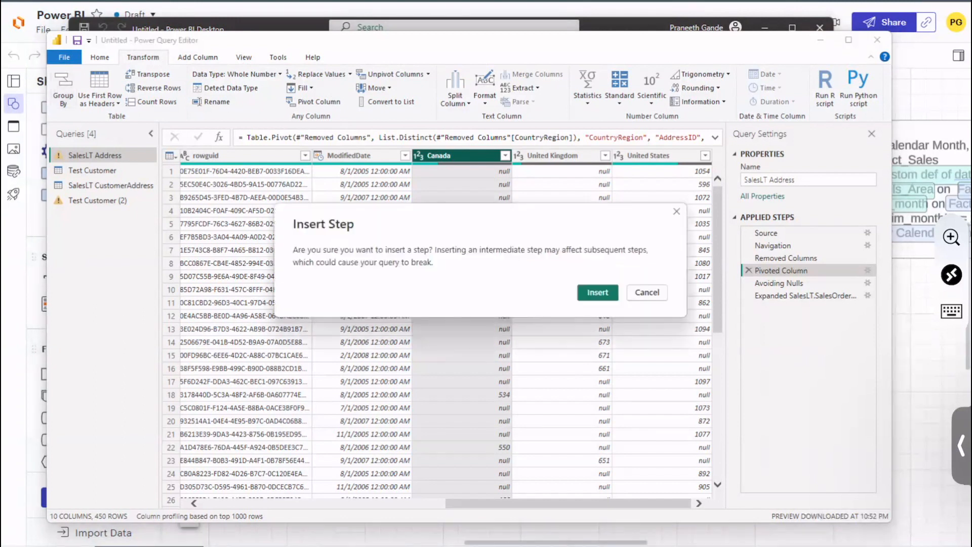
{"action": "left_click", "coordinate": [647, 292]}
Step: Insert a Group By step after Avoiding Nulls that groups by AddressLine1 and sums Canada into a new column named Count
{"action": "left_click", "coordinate": [800, 297]}
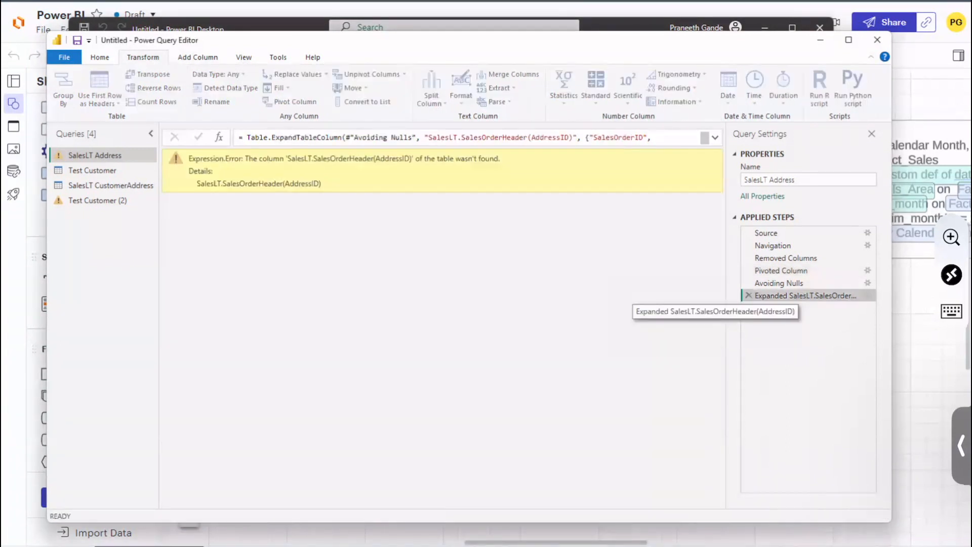
{"action": "left_click", "coordinate": [790, 284]}
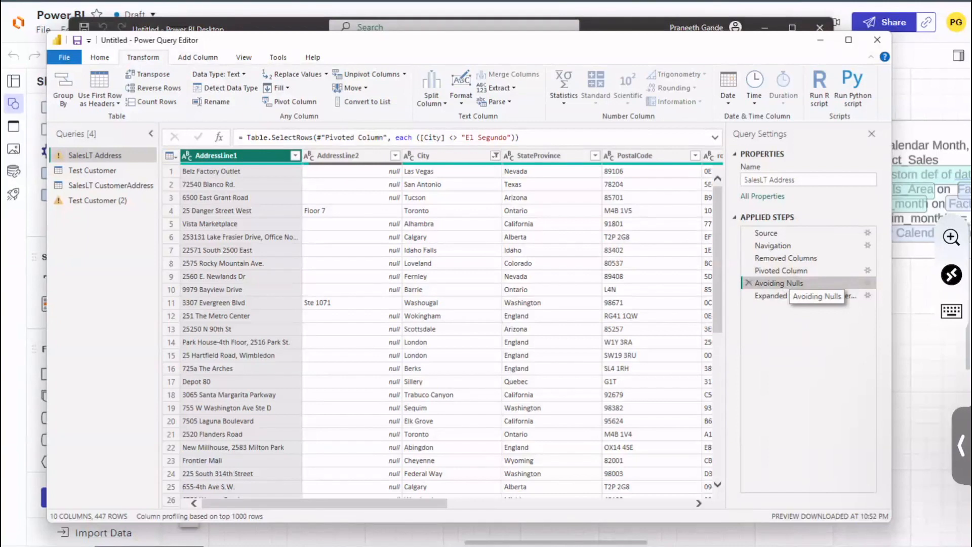
{"action": "left_click", "coordinate": [63, 90]}
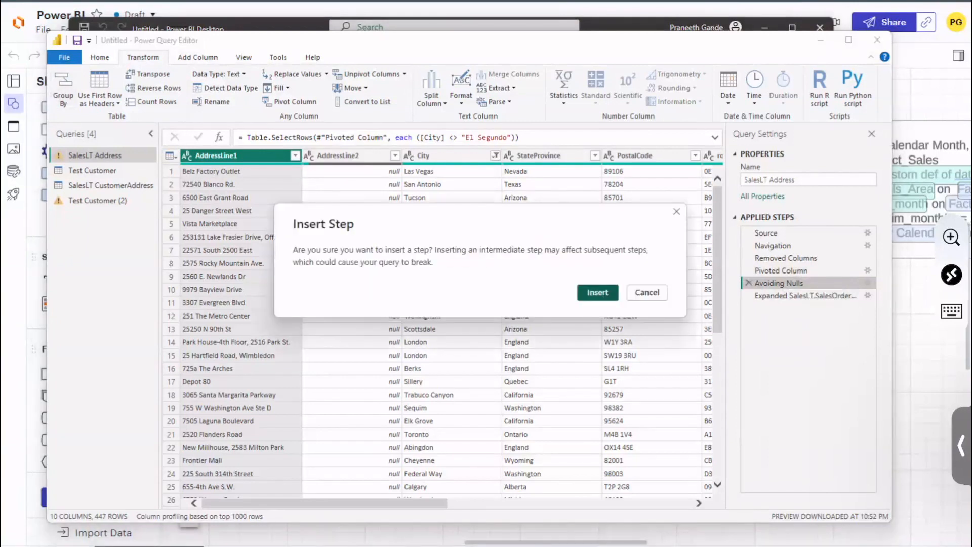
{"action": "left_click", "coordinate": [597, 292]}
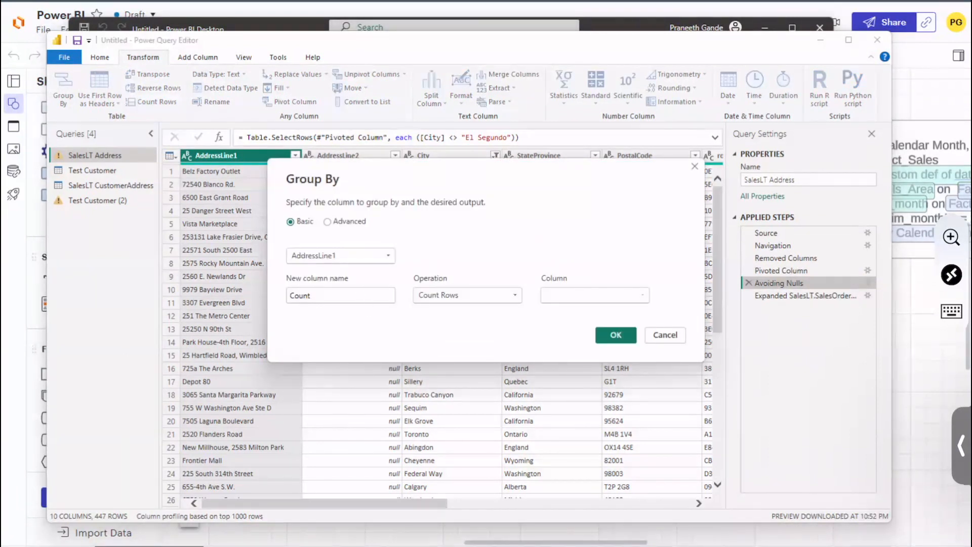
{"action": "left_click", "coordinate": [484, 294]}
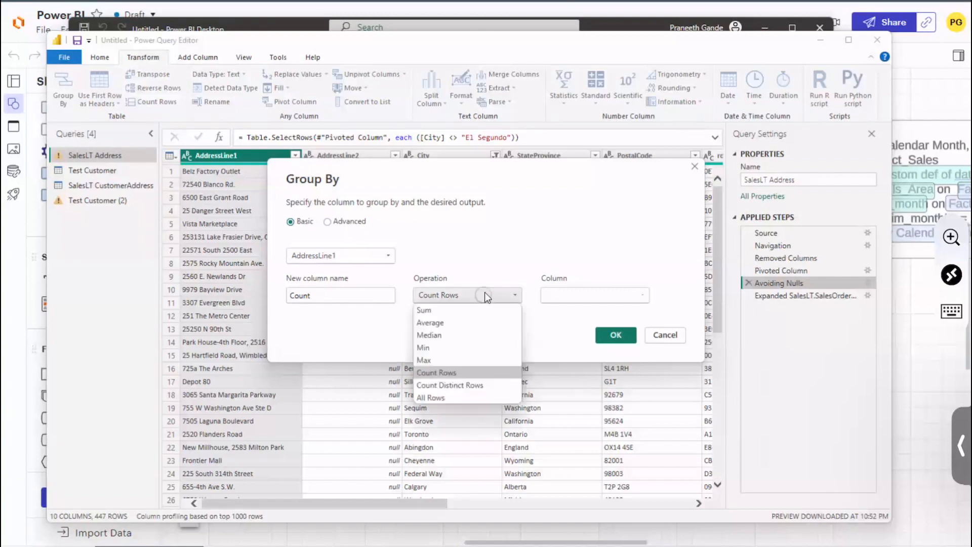
{"action": "left_click", "coordinate": [449, 310]}
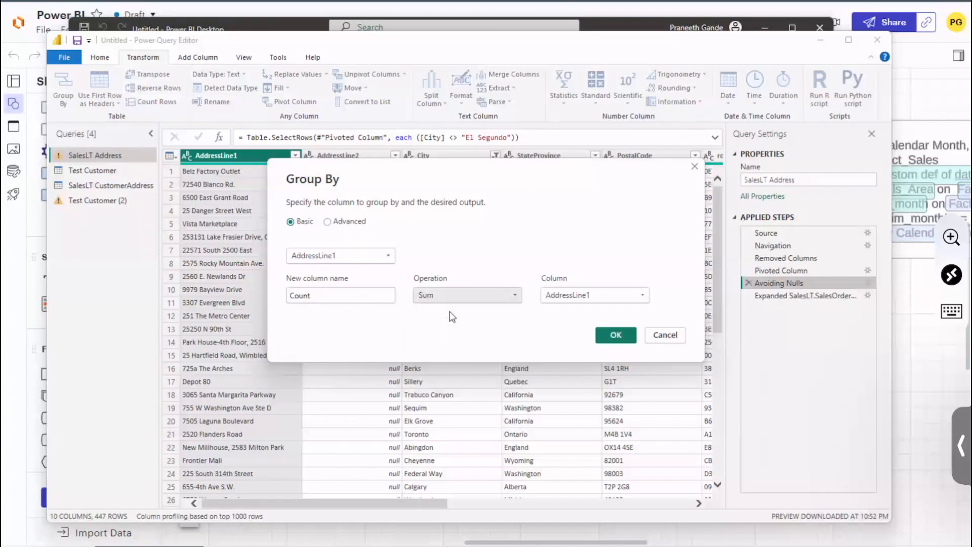
{"action": "left_click", "coordinate": [631, 294]}
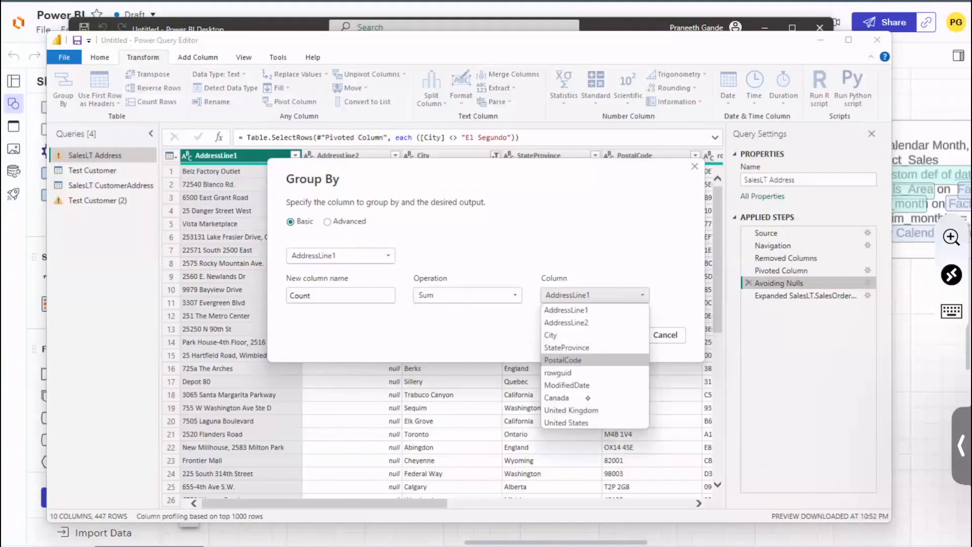
{"action": "left_click", "coordinate": [579, 398]}
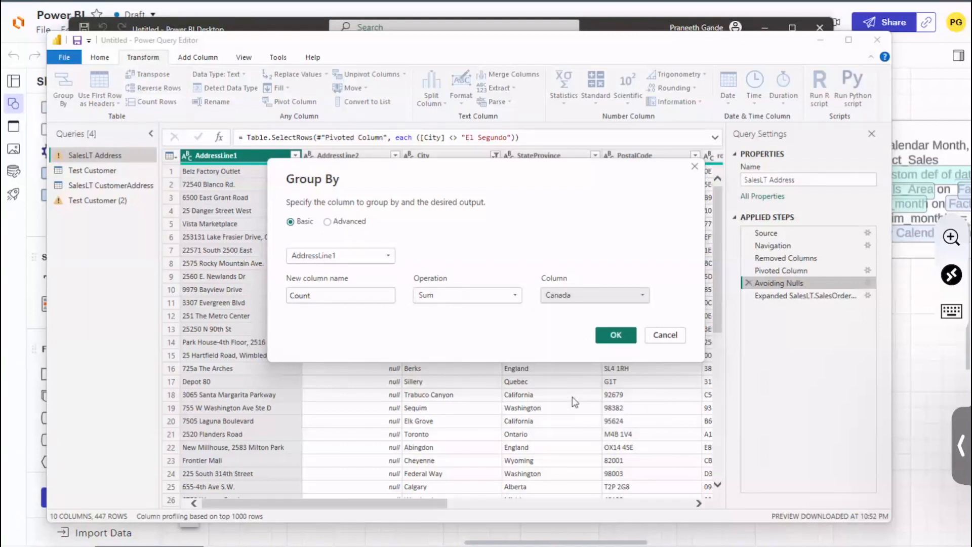
{"action": "left_click", "coordinate": [615, 336]}
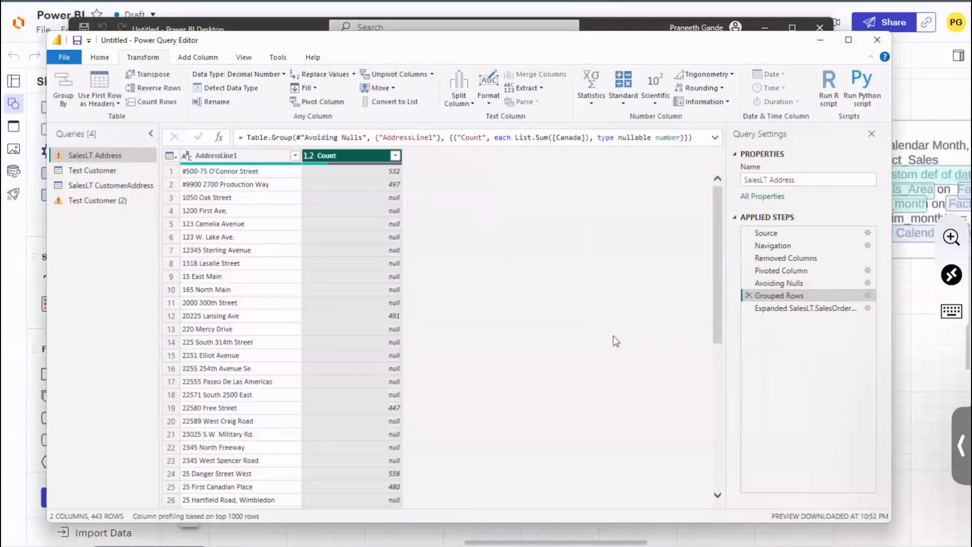
Step: Examine the Count values for individual AddressLine1 entries in the grouped table, including row 1
{"action": "left_click", "coordinate": [356, 394]}
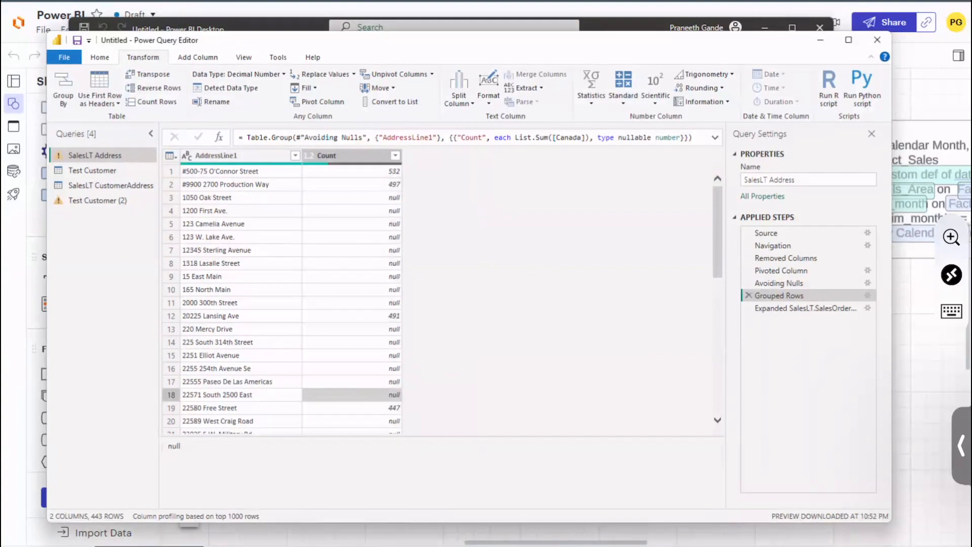
{"action": "left_click", "coordinate": [368, 156]}
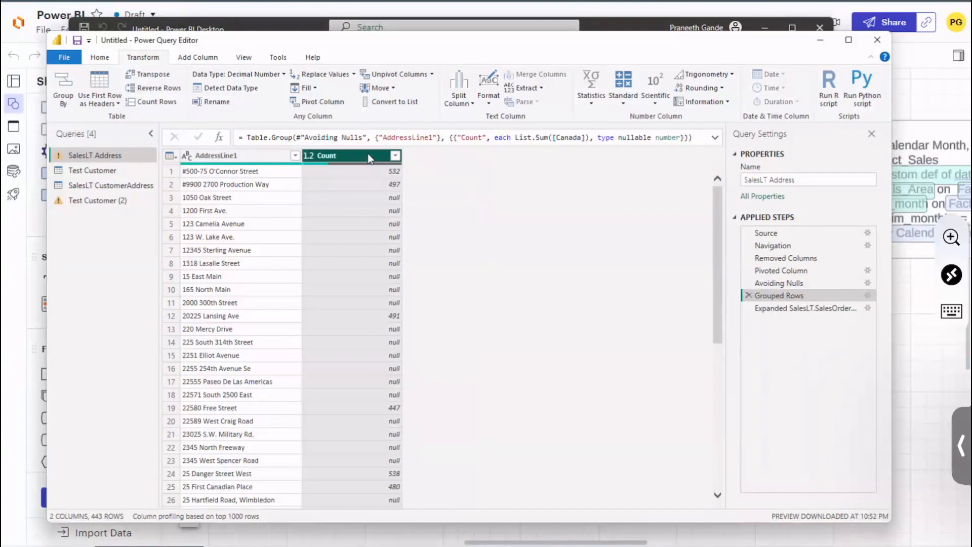
{"action": "left_click", "coordinate": [271, 406]}
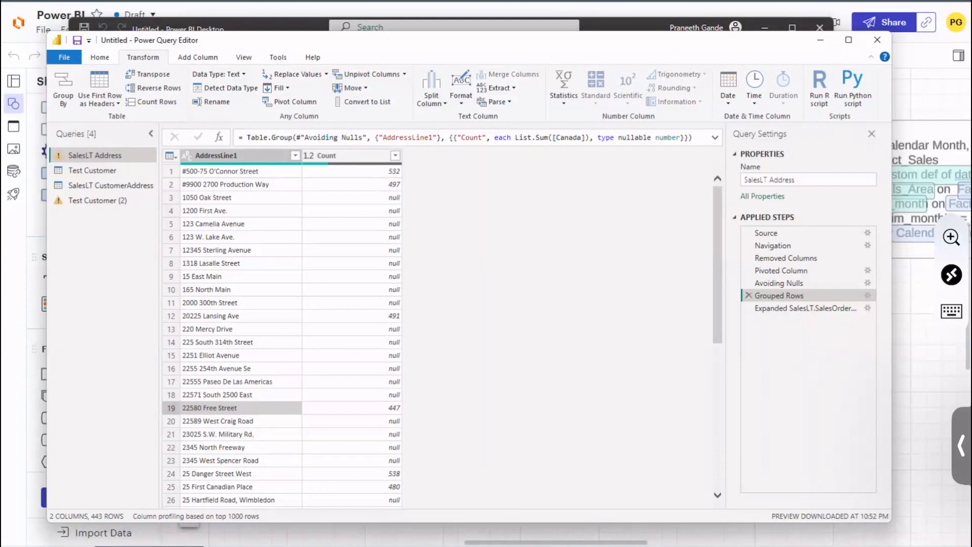
{"action": "left_click", "coordinate": [260, 174]}
{"action": "left_click", "coordinate": [388, 172]}
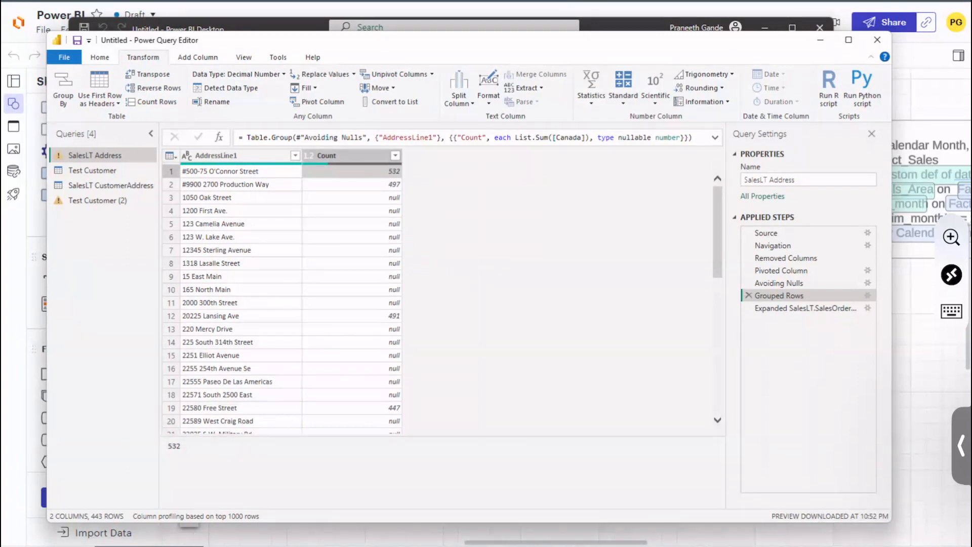
{"action": "left_click", "coordinate": [391, 276]}
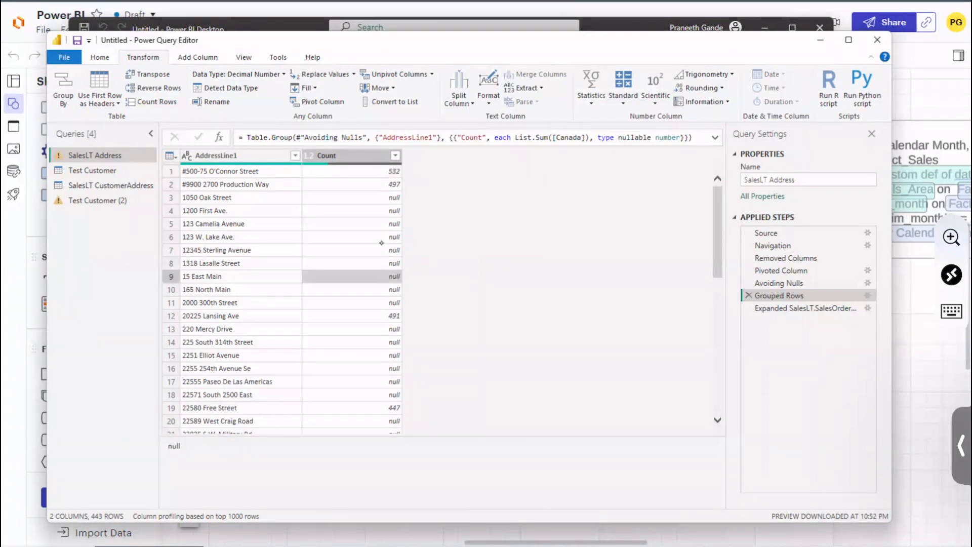
{"action": "left_click", "coordinate": [374, 212]}
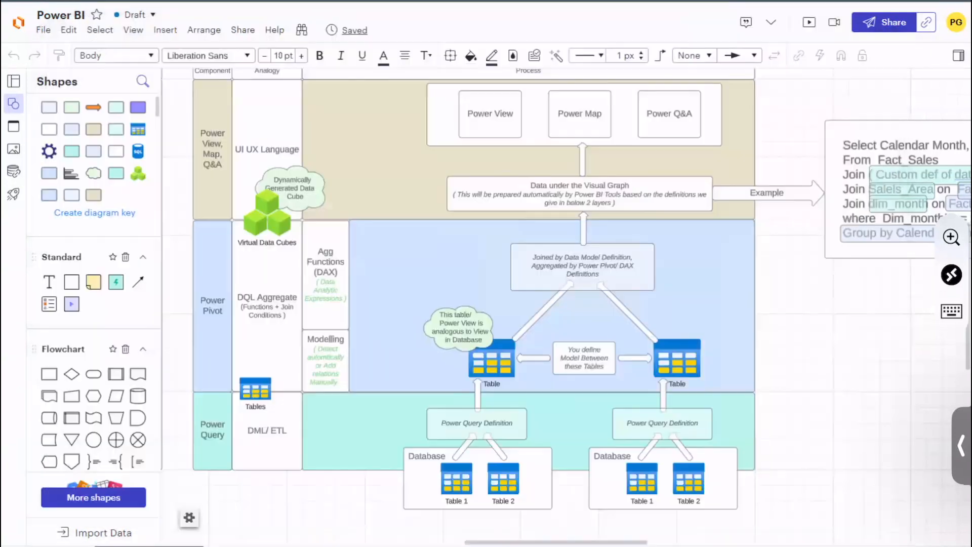
Step: Switch to the Power BI diagram in Lucidchart and point out the example query's Sum and Count expression and Group by clause
{"action": "scroll", "coordinate": [886, 340], "scroll_direction": "up", "scroll_amount": 3}
{"action": "scroll", "coordinate": [886, 340], "scroll_direction": "right", "scroll_amount": 4}
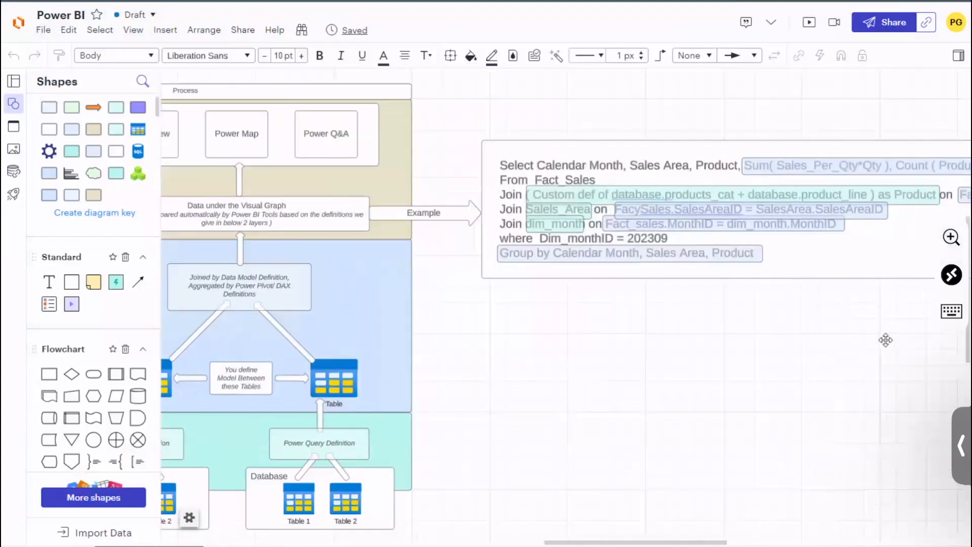
{"action": "left_click", "coordinate": [732, 170]}
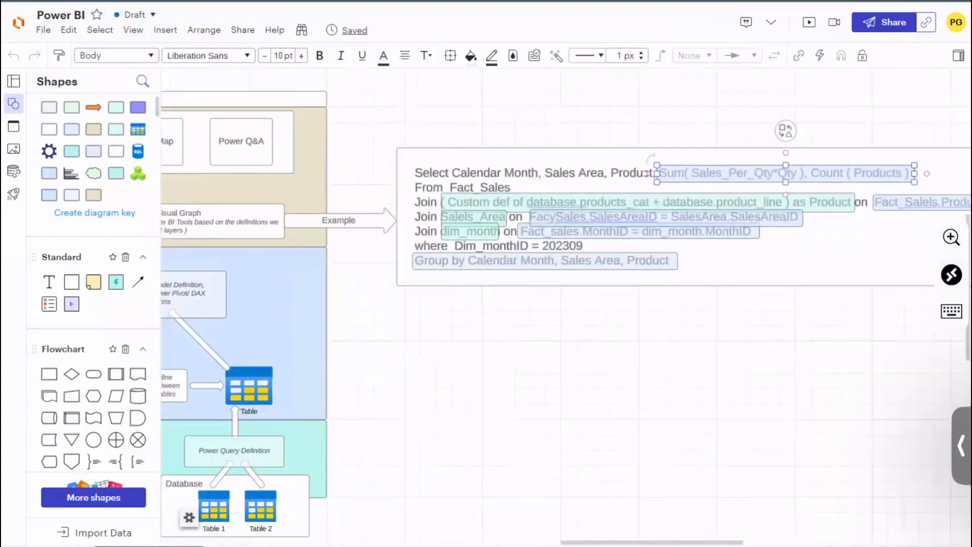
{"action": "left_click", "coordinate": [542, 261]}
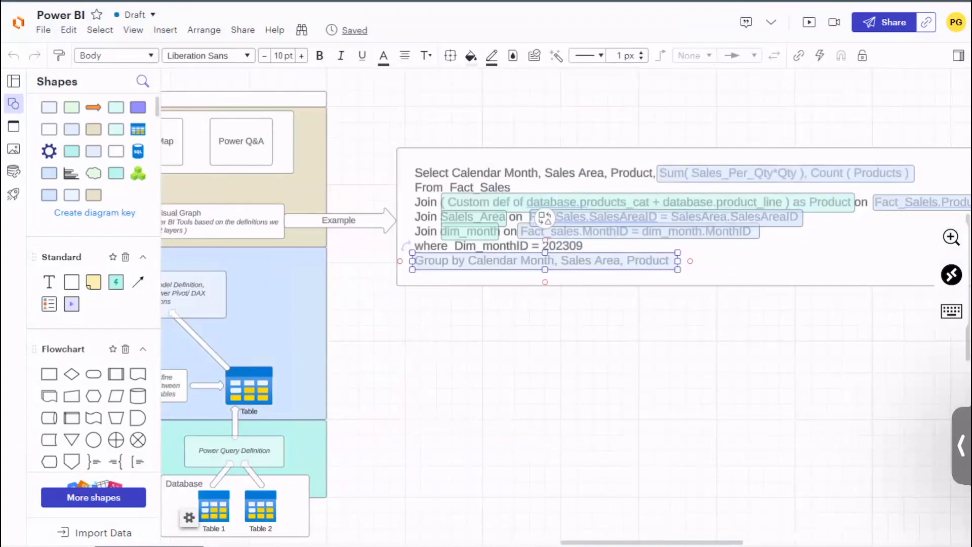
Step: Point out the example query's Sum and Count expression, switch back to Power Query Editor, and view the native query of Grouped Rows
{"action": "left_click", "coordinate": [785, 173]}
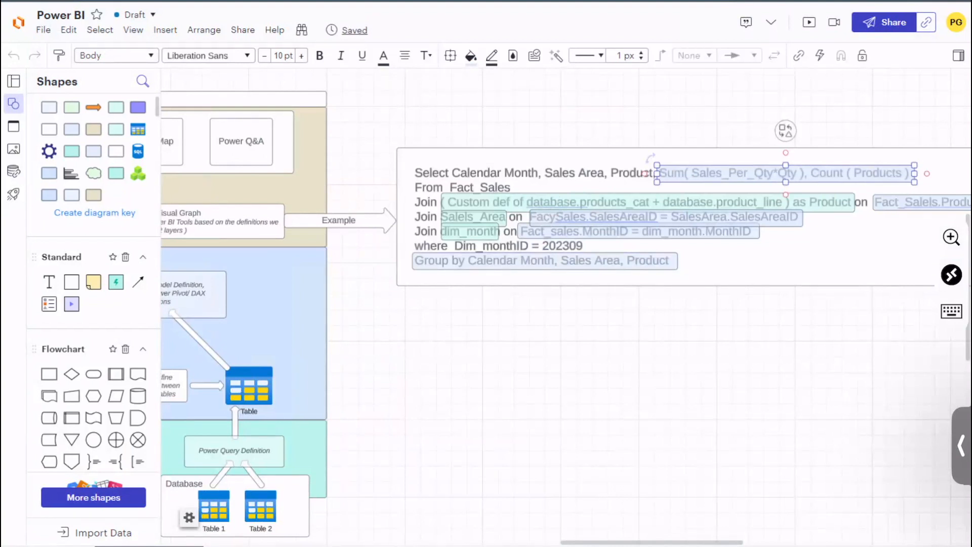
{"action": "left_click", "coordinate": [794, 499]}
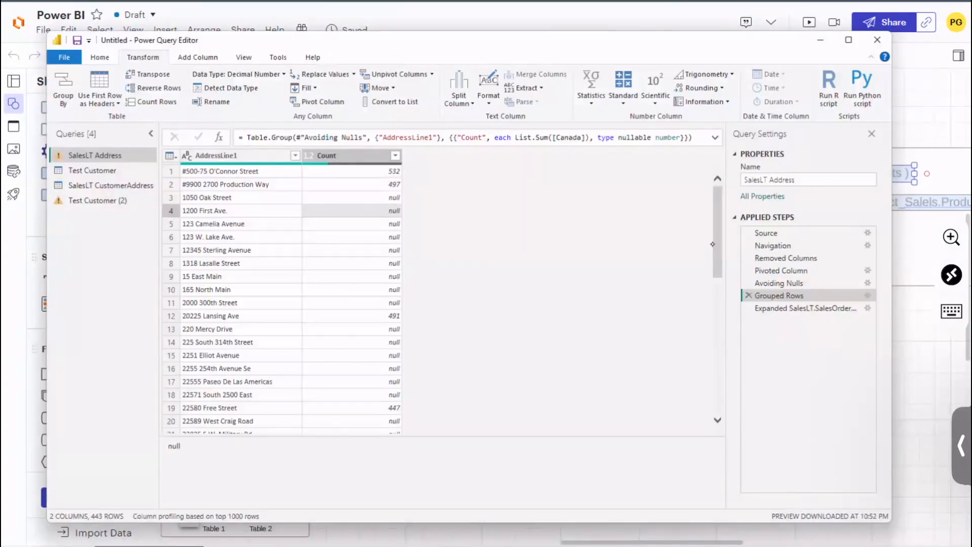
{"action": "scroll", "coordinate": [712, 244], "scroll_direction": "down", "scroll_amount": 13}
{"action": "scroll", "coordinate": [713, 244], "scroll_direction": "up", "scroll_amount": 13}
{"action": "right_click", "coordinate": [790, 295]}
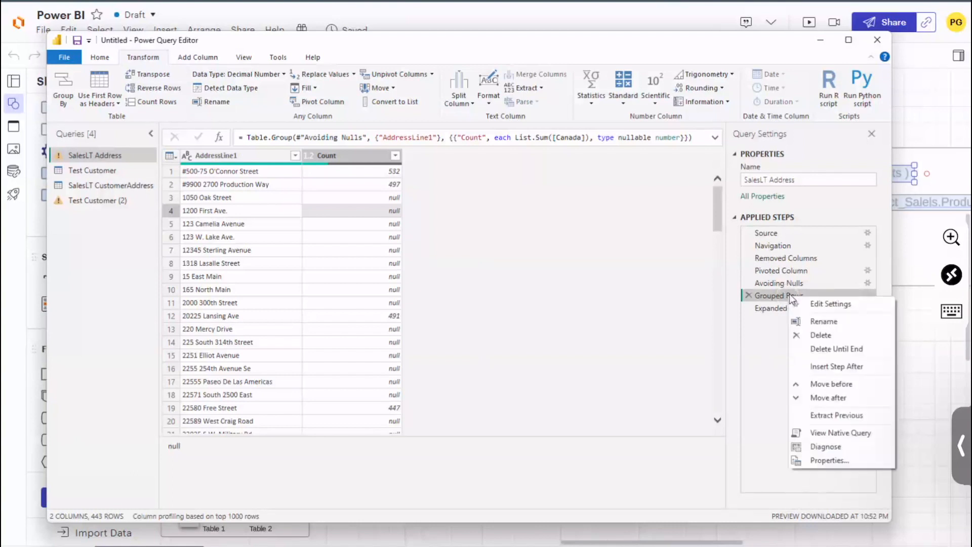
{"action": "left_click", "coordinate": [840, 433]}
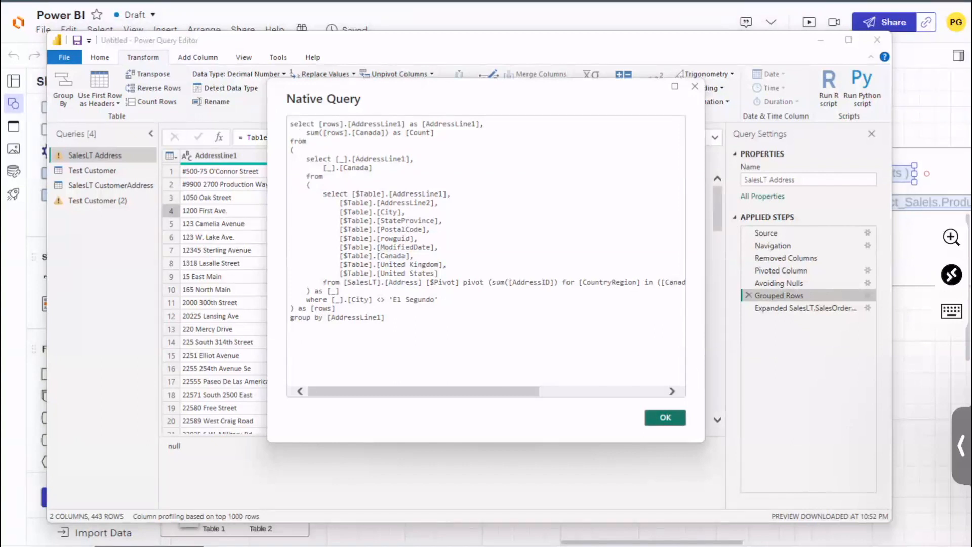
Step: Examine the native query's sum of Canada, group by clause, inner subquery and selected AddressLine1 column, and close it
{"action": "left_click_drag", "start_coordinate": [308, 132], "coordinate": [392, 133]}
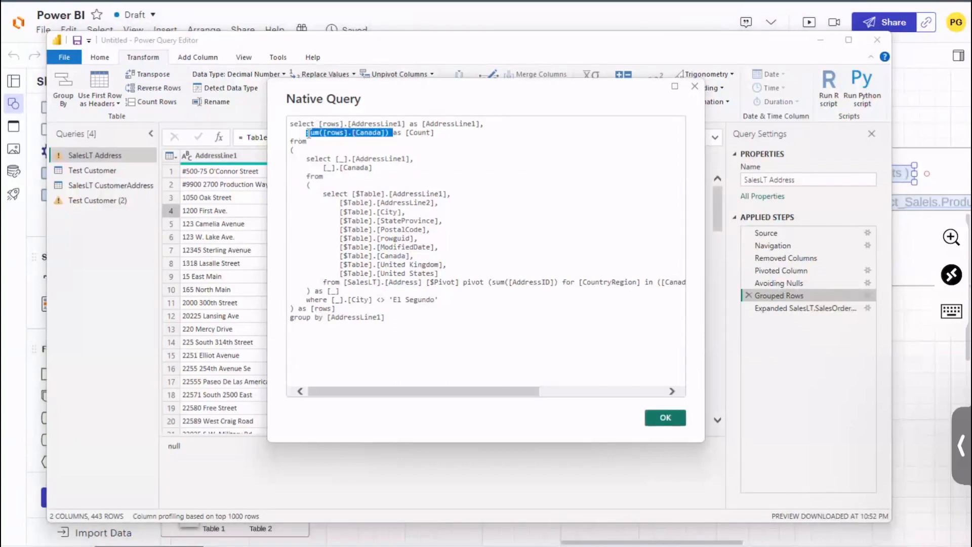
{"action": "double_click", "coordinate": [390, 318]}
{"action": "left_click_drag", "start_coordinate": [390, 317], "coordinate": [289, 324]}
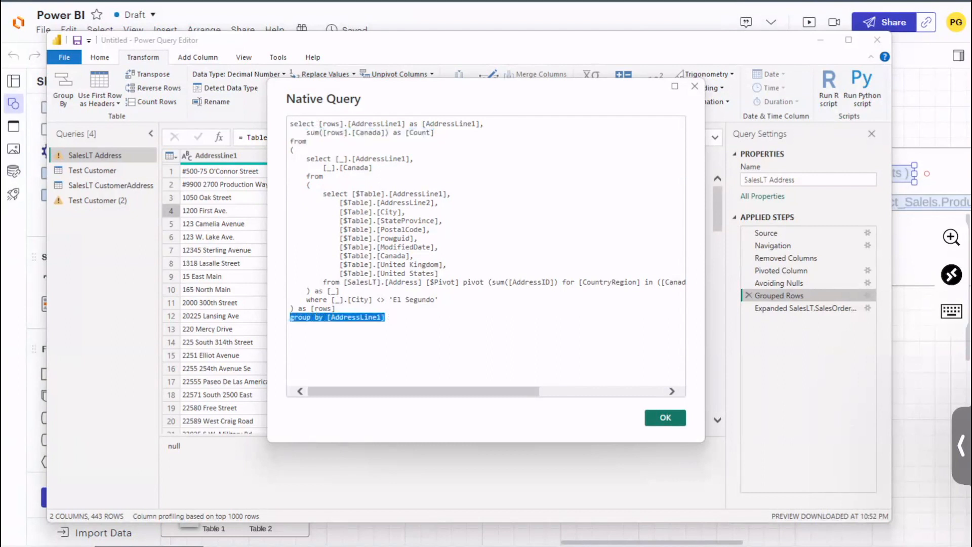
{"action": "left_click_drag", "start_coordinate": [291, 156], "coordinate": [287, 311]}
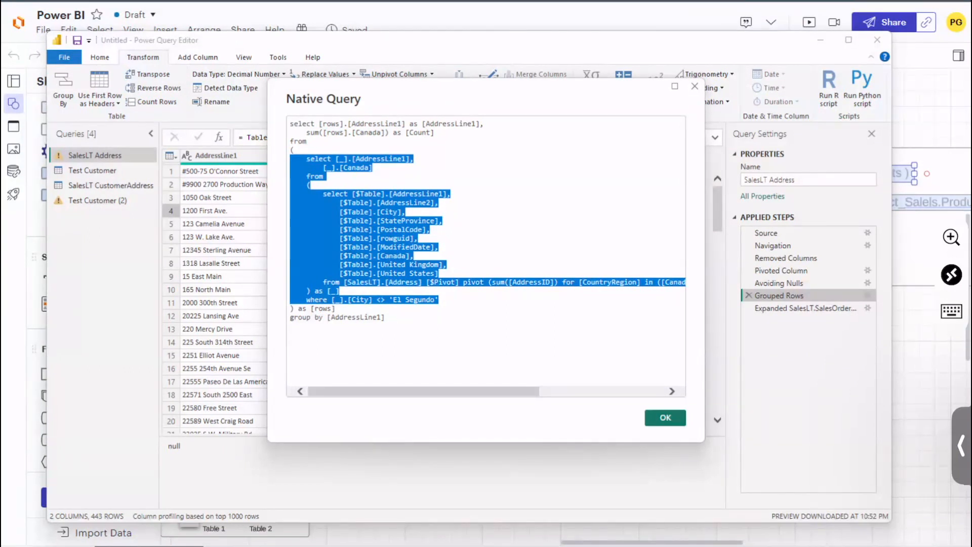
{"action": "left_click_drag", "start_coordinate": [319, 123], "coordinate": [484, 124]}
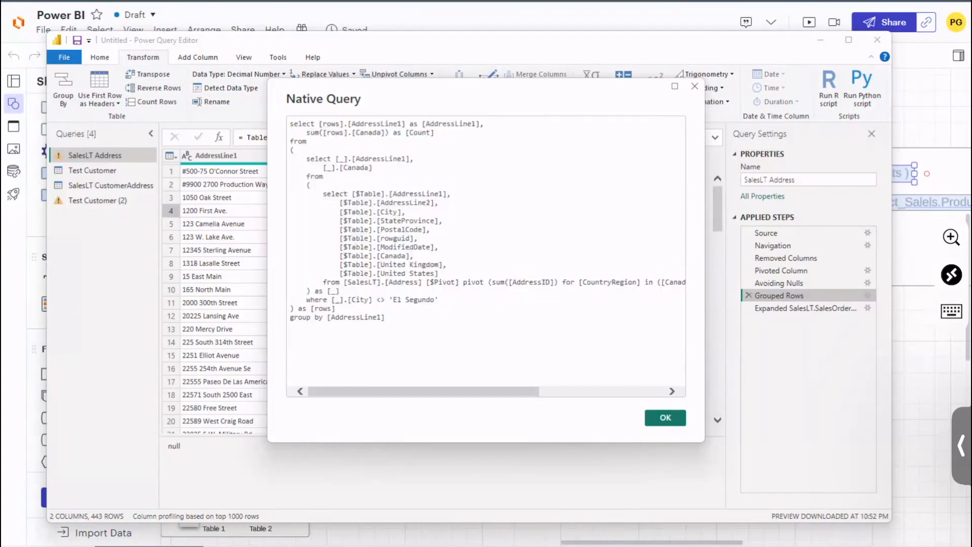
{"action": "left_click", "coordinate": [670, 421]}
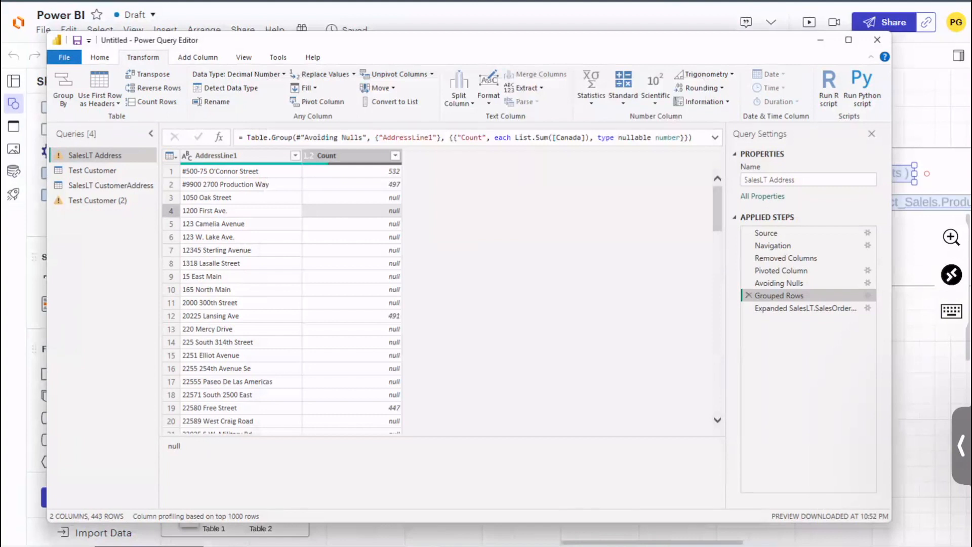
Step: Delete the Grouped Rows step from SalesLT Address and display the table at the Avoiding Nulls step
{"action": "left_click", "coordinate": [748, 295]}
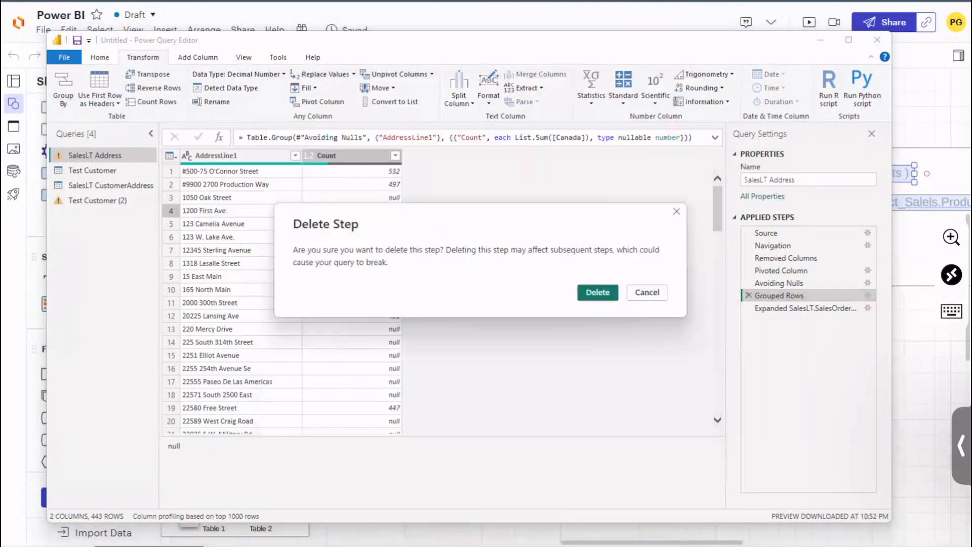
{"action": "left_click", "coordinate": [596, 291]}
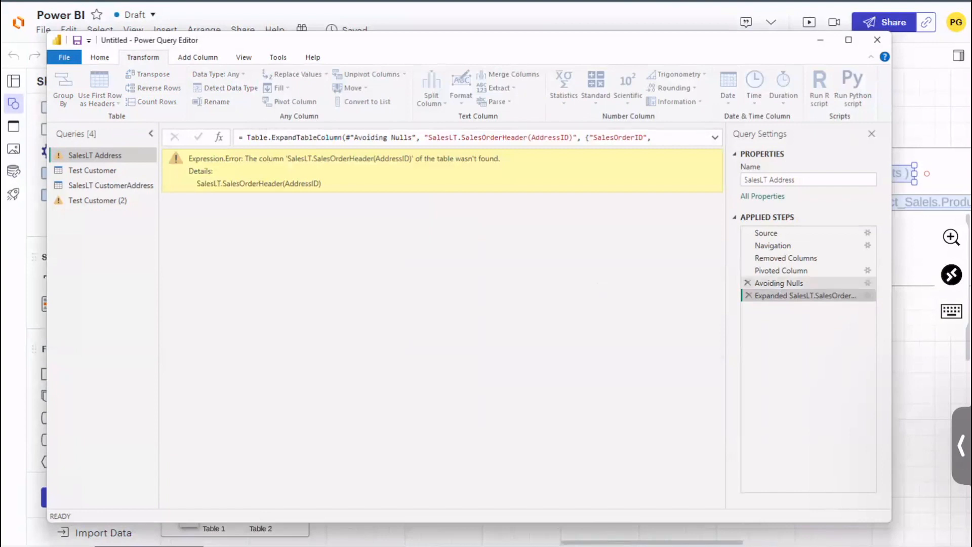
{"action": "left_click", "coordinate": [777, 283]}
{"action": "scroll", "coordinate": [426, 508], "scroll_direction": "right", "scroll_amount": 10}
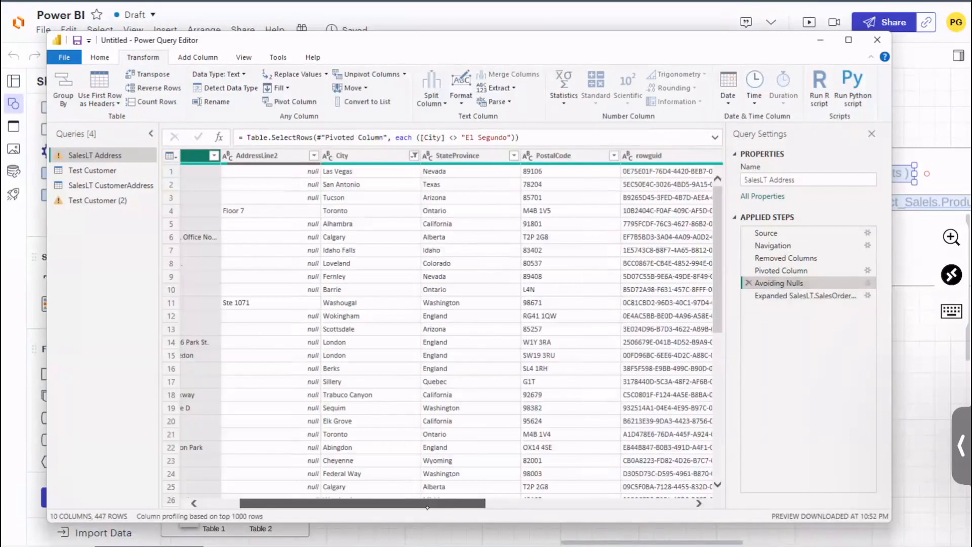
{"action": "scroll", "coordinate": [427, 507], "scroll_direction": "left", "scroll_amount": 10}
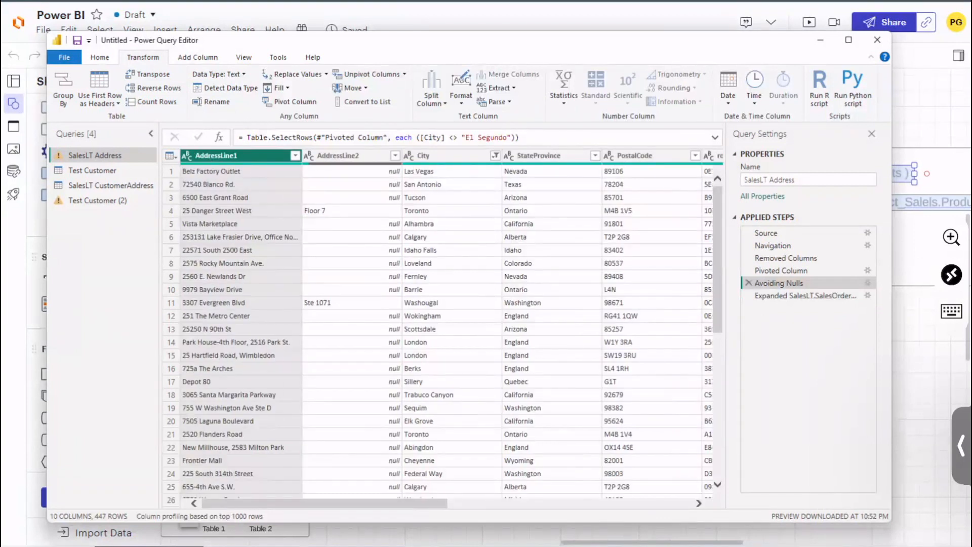
Step: Open the SalesLT CustomerAddress query and examine its columns and AddressType values, including rows 11 and 20
{"action": "left_click", "coordinate": [244, 57]}
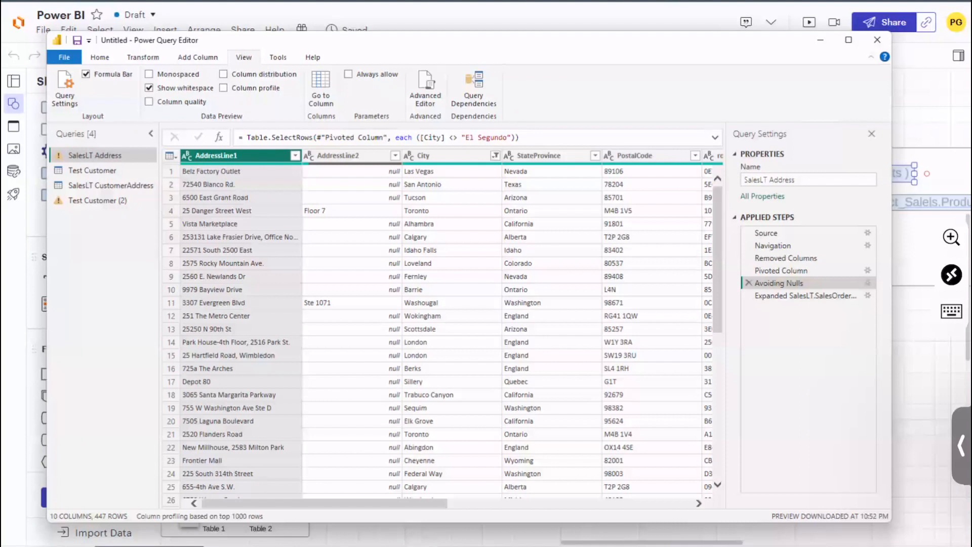
{"action": "left_click", "coordinate": [118, 186]}
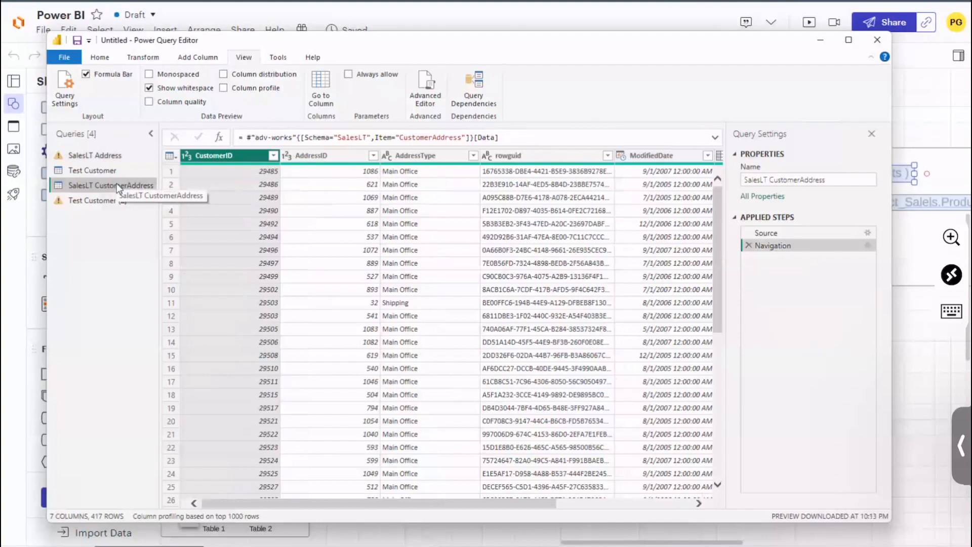
{"action": "scroll", "coordinate": [537, 502], "scroll_direction": "right", "scroll_amount": 5}
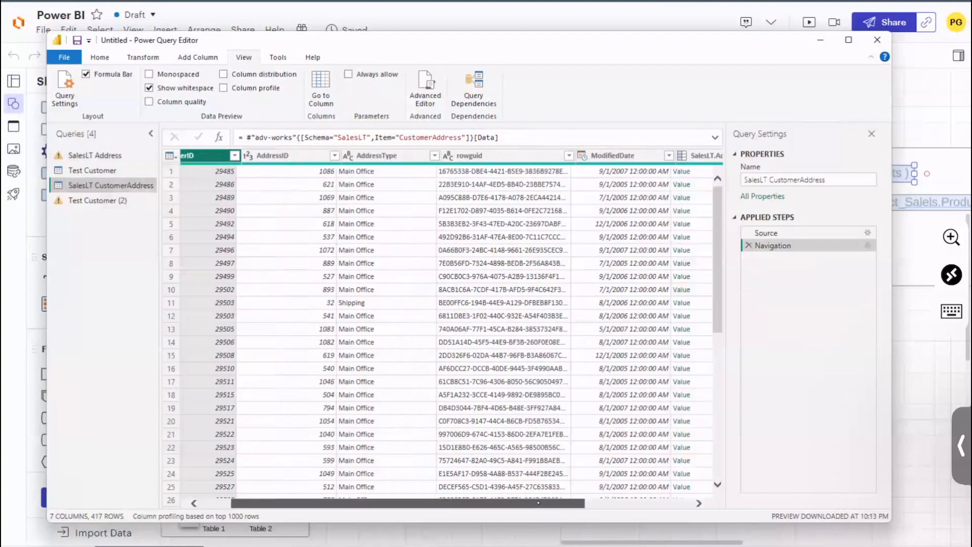
{"action": "left_click_drag", "start_coordinate": [539, 503], "coordinate": [415, 503]}
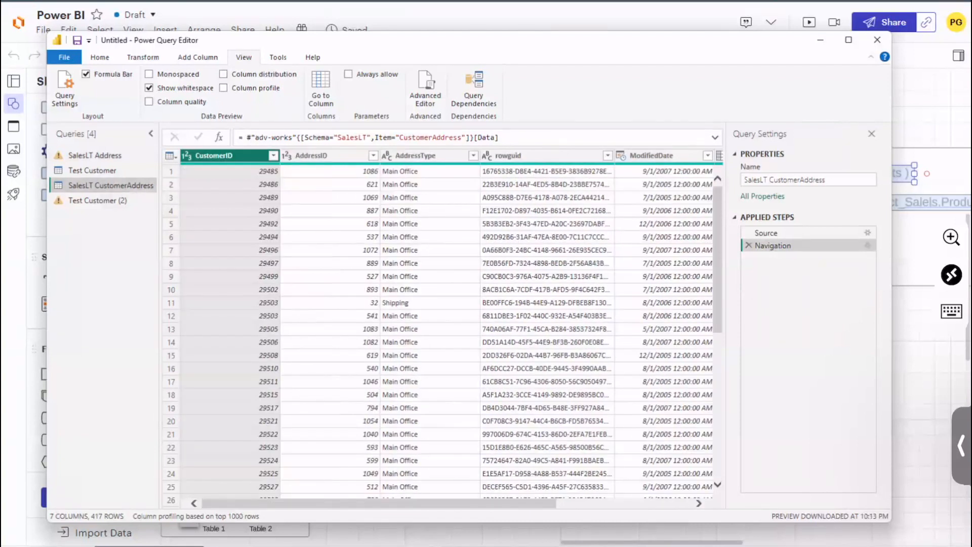
{"action": "left_click", "coordinate": [429, 303]}
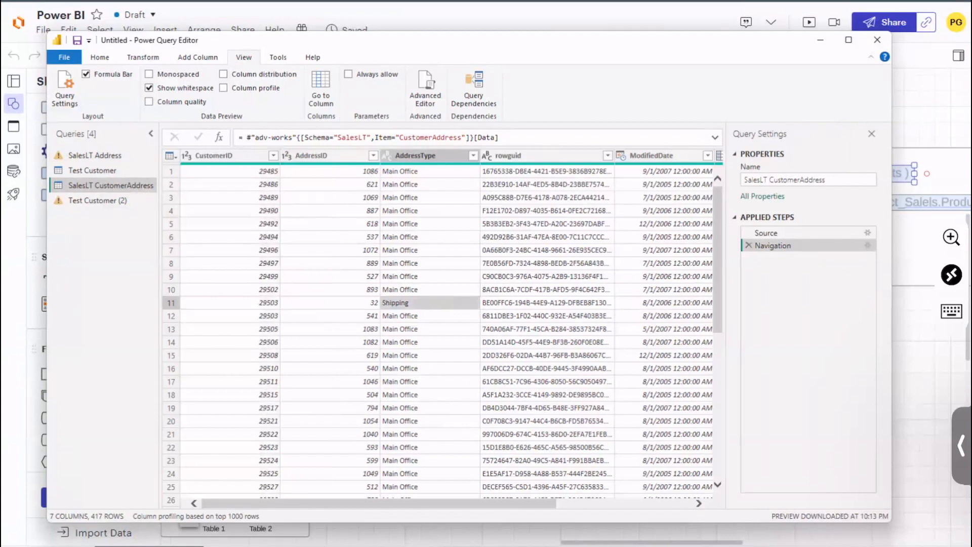
{"action": "left_click", "coordinate": [427, 418]}
{"action": "left_click_drag", "start_coordinate": [520, 430], "coordinate": [408, 444]}
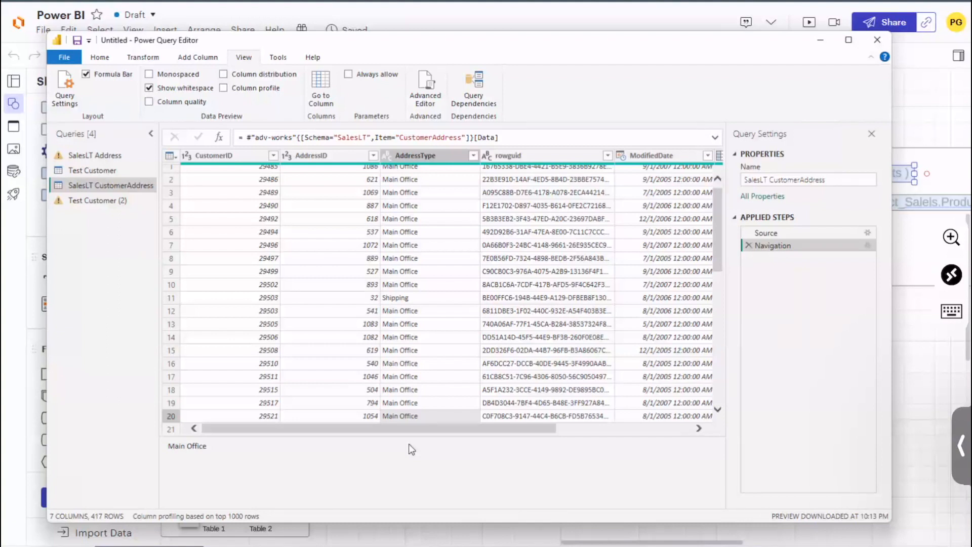
Step: Show column distribution for SalesLT CustomerAddress and inspect the AddressType chart and its available options
{"action": "left_click", "coordinate": [225, 75]}
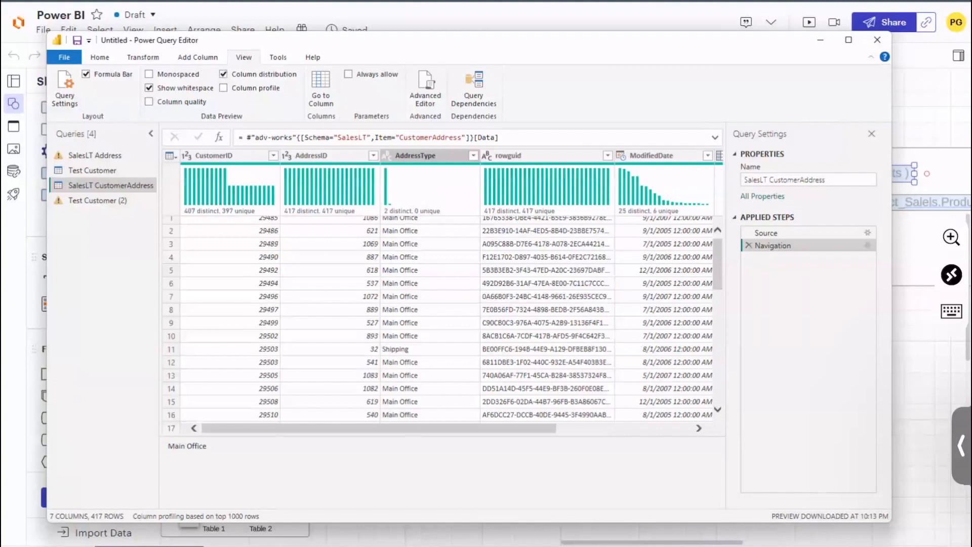
{"action": "left_click", "coordinate": [403, 207]}
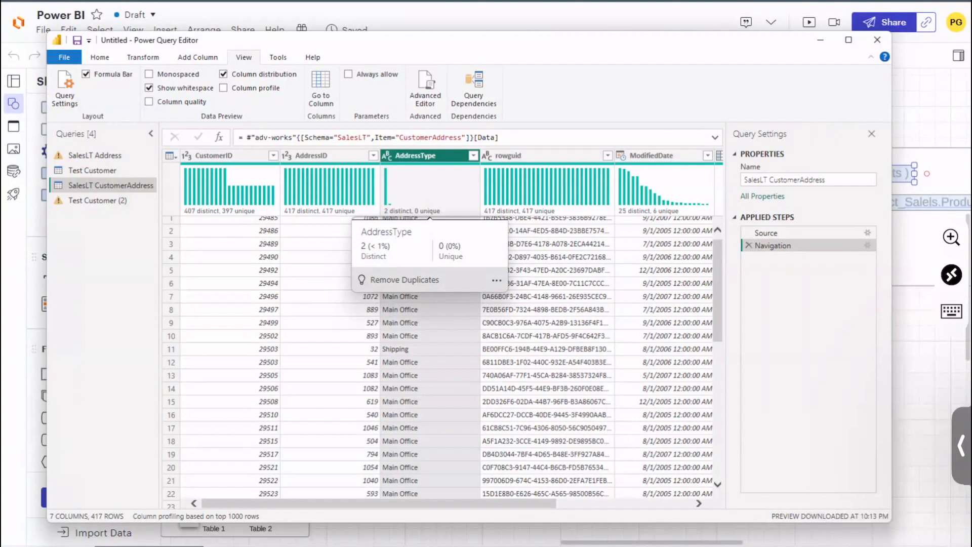
{"action": "left_click", "coordinate": [405, 336]}
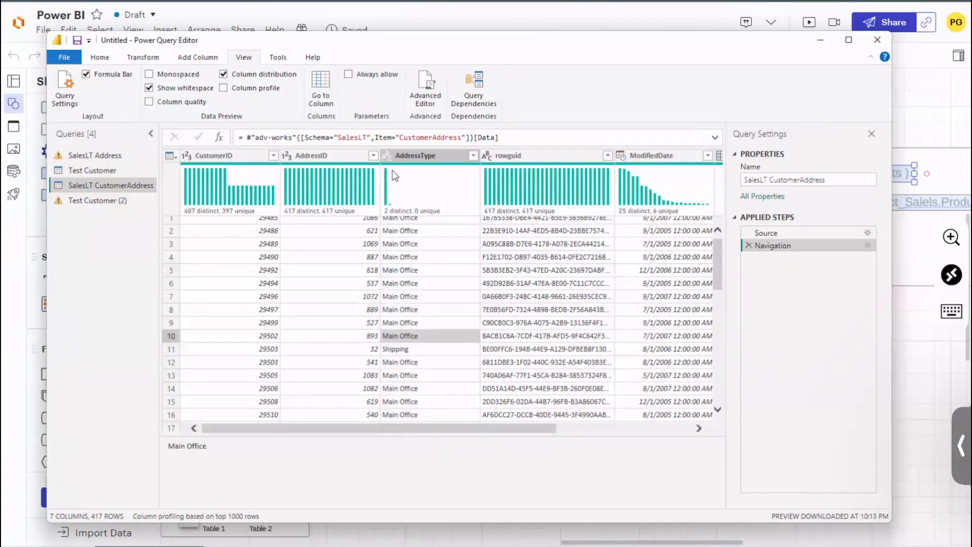
{"action": "left_click", "coordinate": [396, 183]}
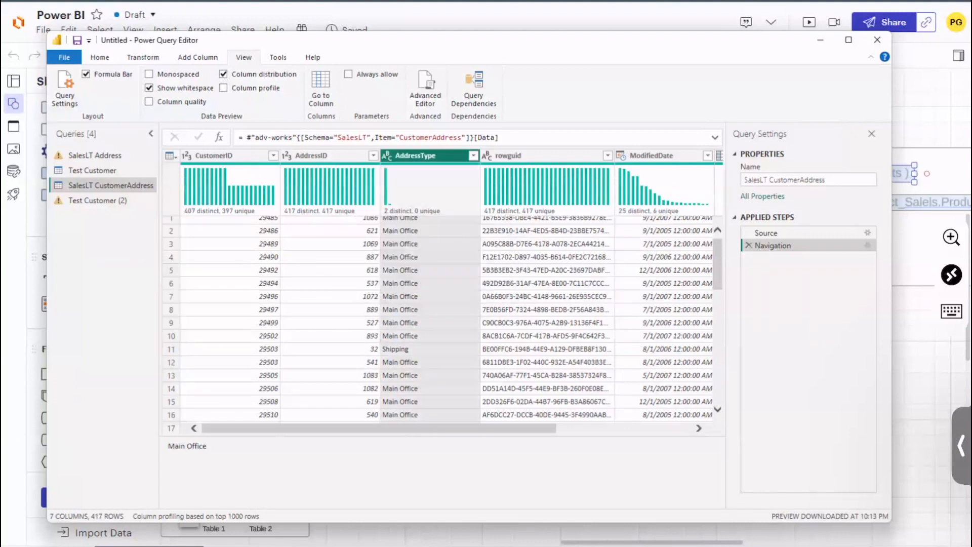
{"action": "right_click", "coordinate": [386, 193]}
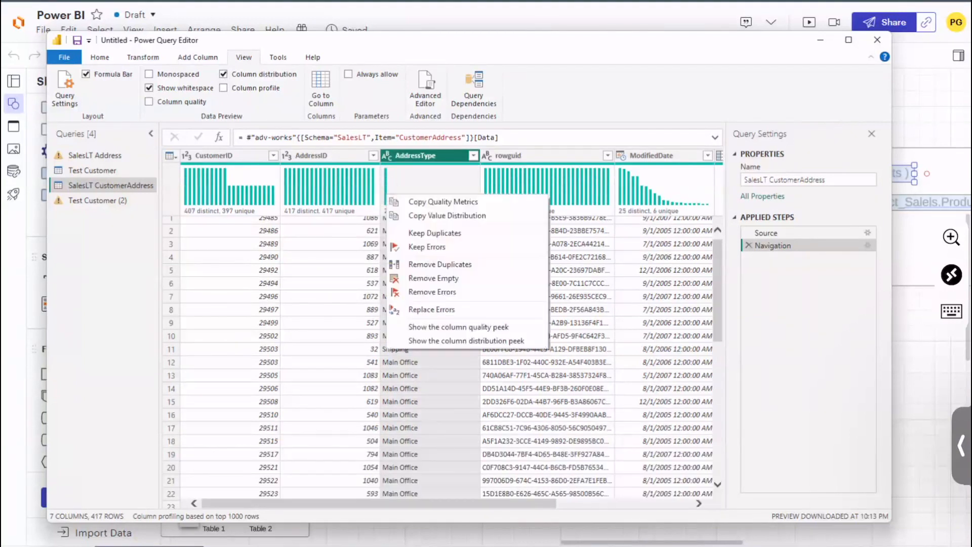
{"action": "left_click", "coordinate": [444, 189]}
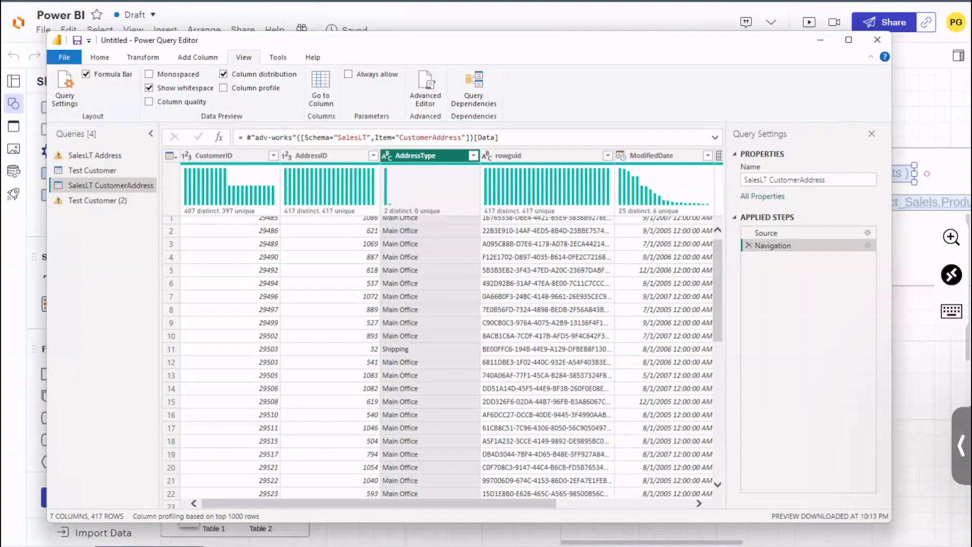
Step: Examine the ModifiedDate distribution and check the remaining columns through SalesLT.Address and SalesLT.Customer
{"action": "left_click", "coordinate": [659, 181]}
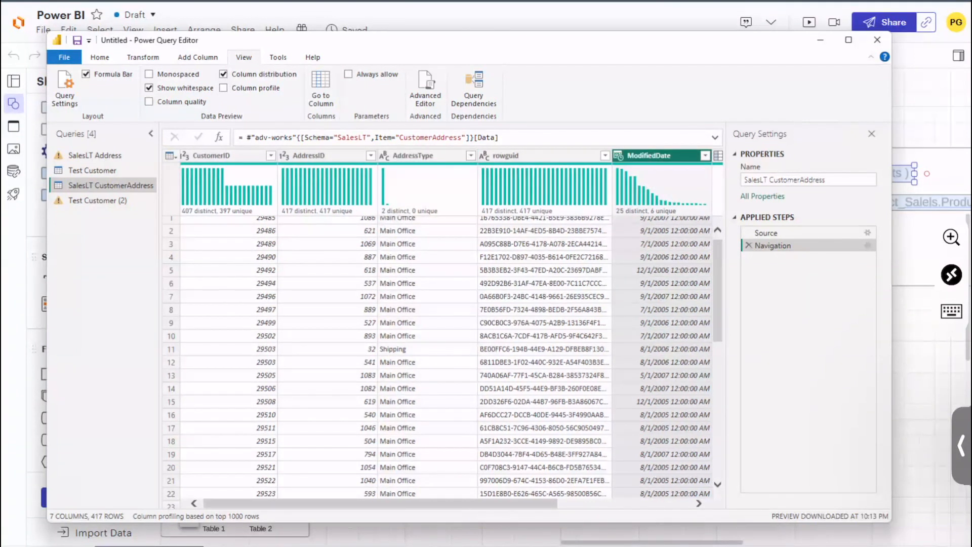
{"action": "mouse_move", "coordinate": [486, 504]}
{"action": "left_mouse_down"}
{"action": "mouse_move", "coordinate": [530, 504]}
{"action": "mouse_move", "coordinate": [486, 504]}
{"action": "left_mouse_up"}
{"action": "scroll", "coordinate": [437, 357], "scroll_direction": "up", "scroll_amount": 1}
{"action": "scroll", "coordinate": [438, 357], "scroll_direction": "down", "scroll_amount": 20}
{"action": "left_click_drag", "start_coordinate": [515, 504], "coordinate": [651, 504]}
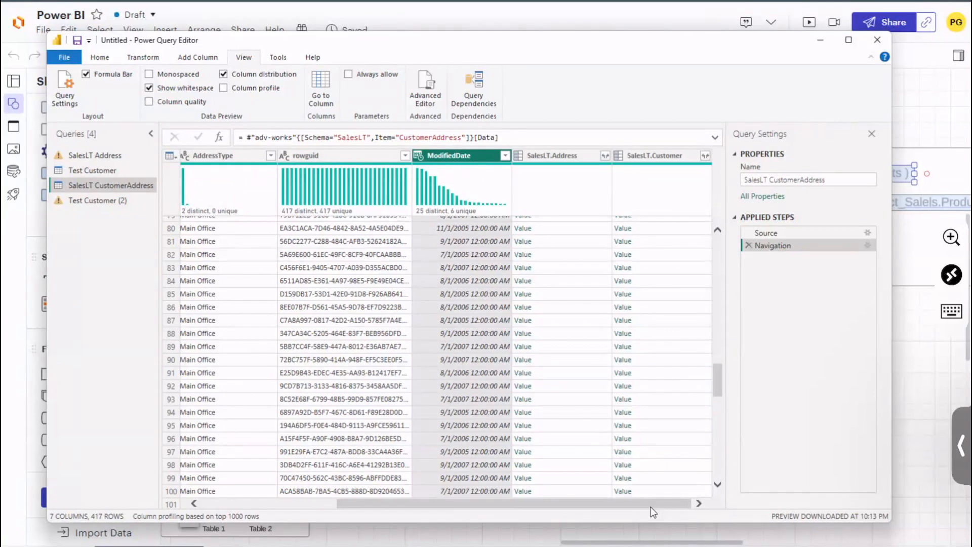
Step: Preview the ModifiedDate column profile and the column quality figures, hiding each view again after checking it
{"action": "left_click", "coordinate": [255, 89]}
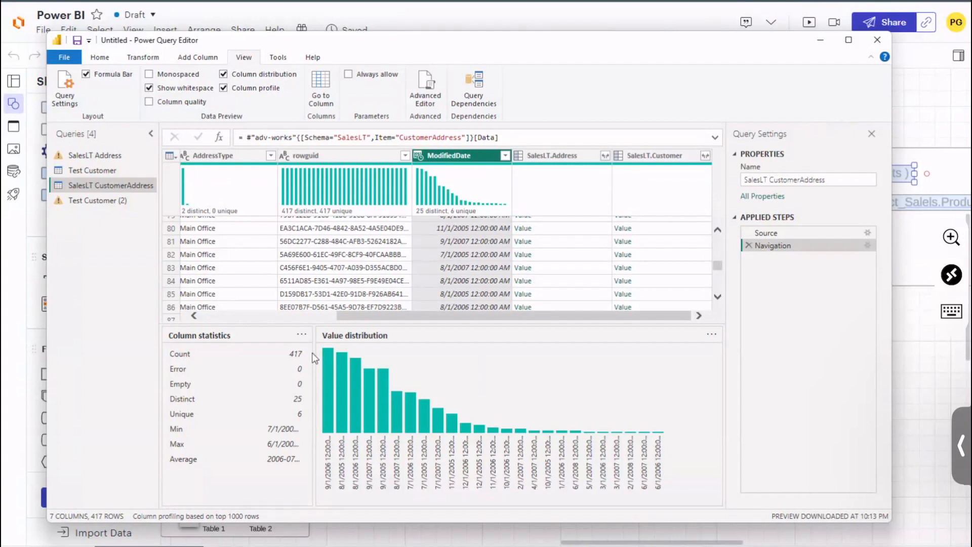
{"action": "left_click", "coordinate": [223, 87]}
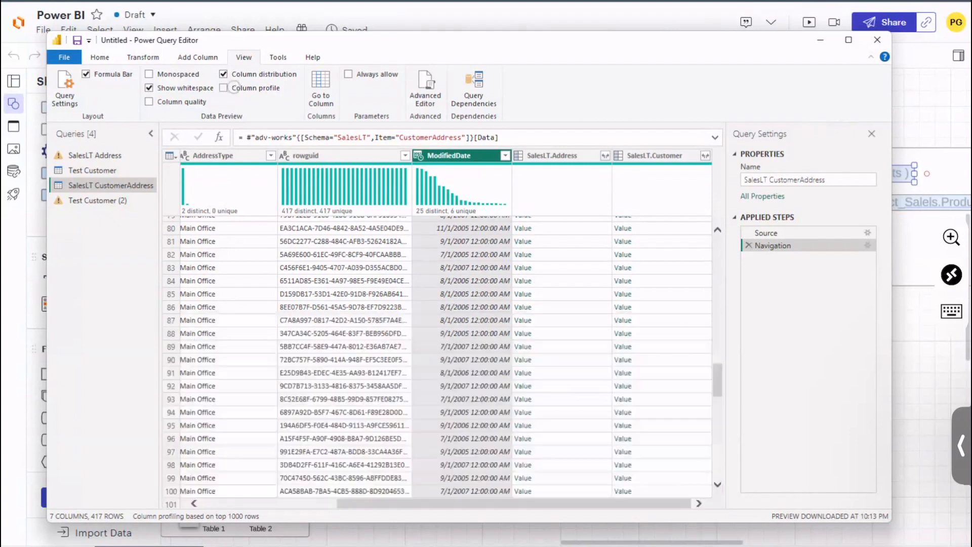
{"action": "left_click", "coordinate": [166, 102]}
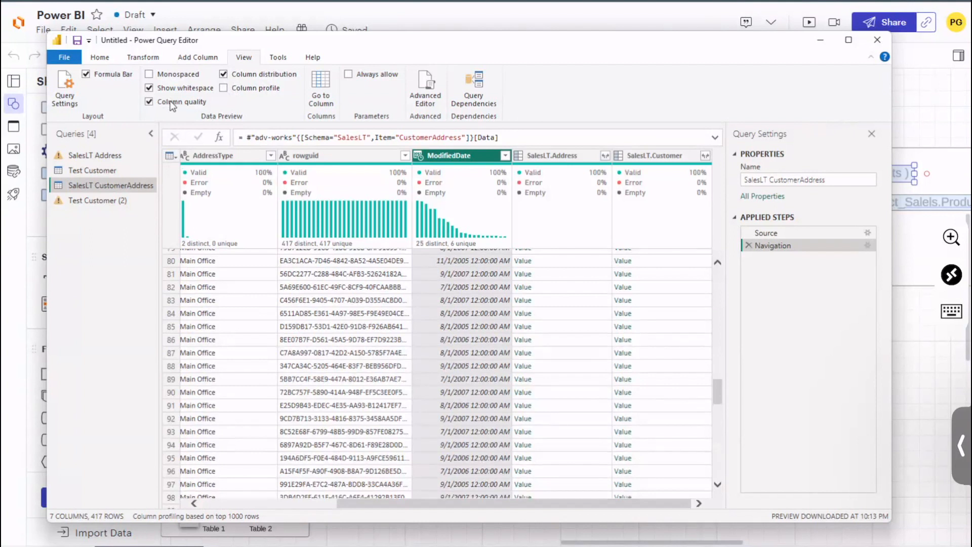
{"action": "key", "text": "Right"}
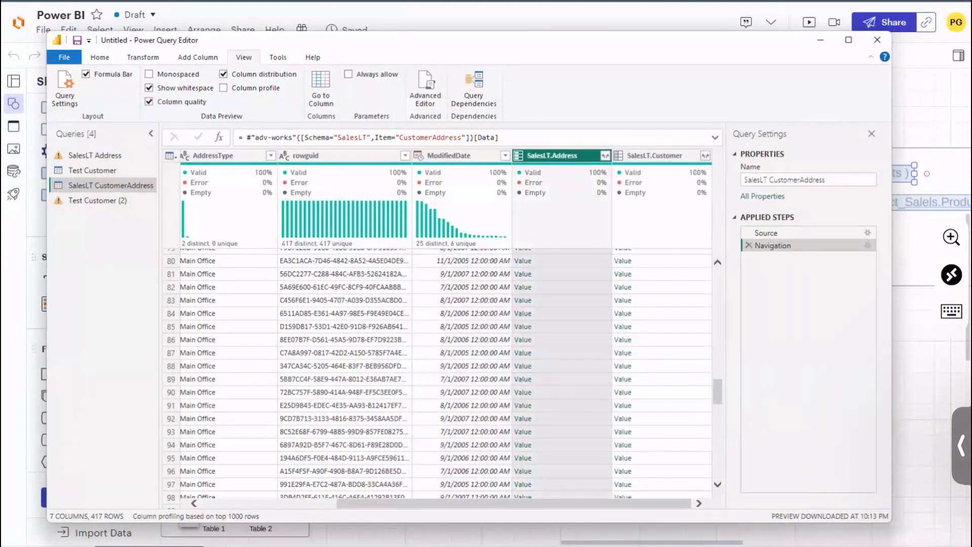
{"action": "left_click", "coordinate": [152, 102]}
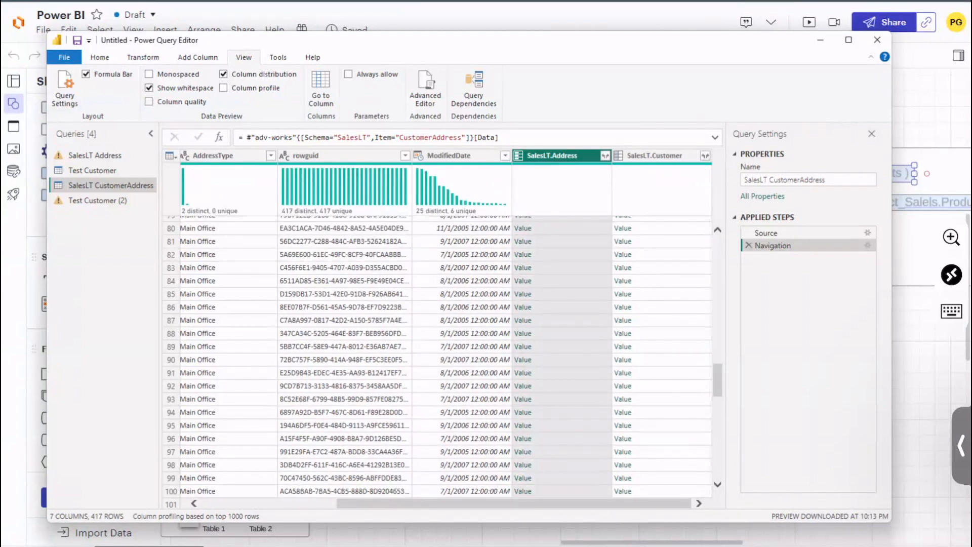
Step: Hide the column distribution charts and return to the first rows and columns of SalesLT CustomerAddress
{"action": "left_click", "coordinate": [224, 75]}
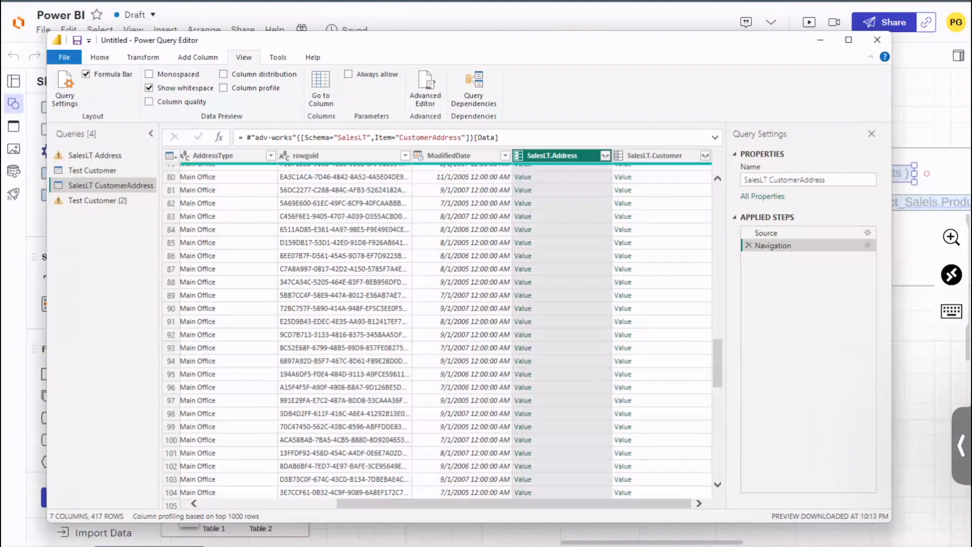
{"action": "left_click_drag", "start_coordinate": [717, 374], "coordinate": [717, 218]}
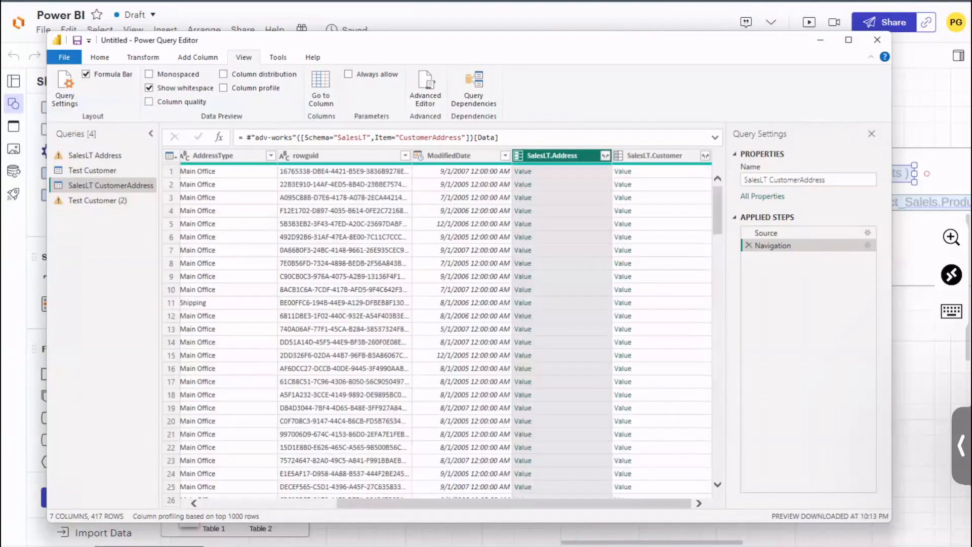
{"action": "left_click_drag", "start_coordinate": [469, 505], "coordinate": [335, 506]}
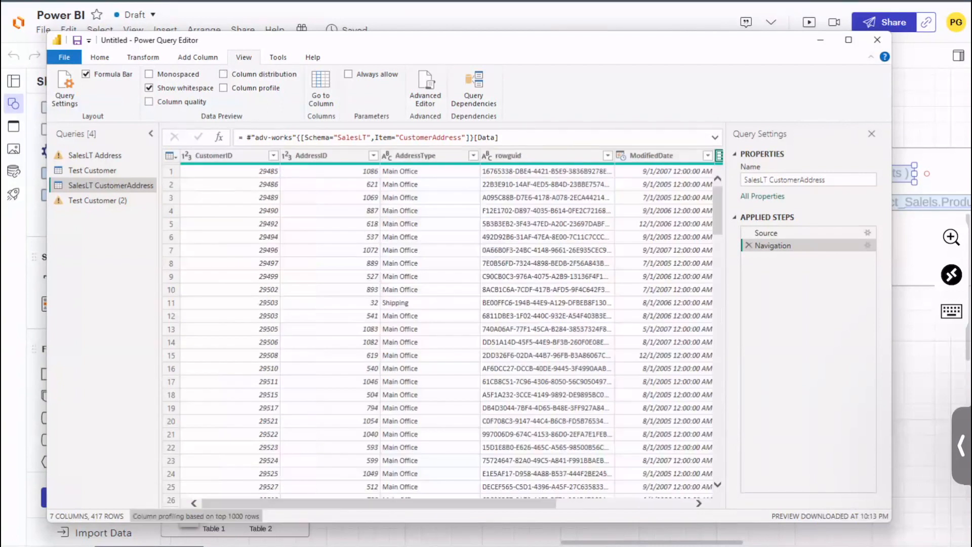
Step: Preview the monospaced font and the hidden formula bar on SalesLT CustomerAddress, restoring each display setting after checking it
{"action": "left_click", "coordinate": [439, 273]}
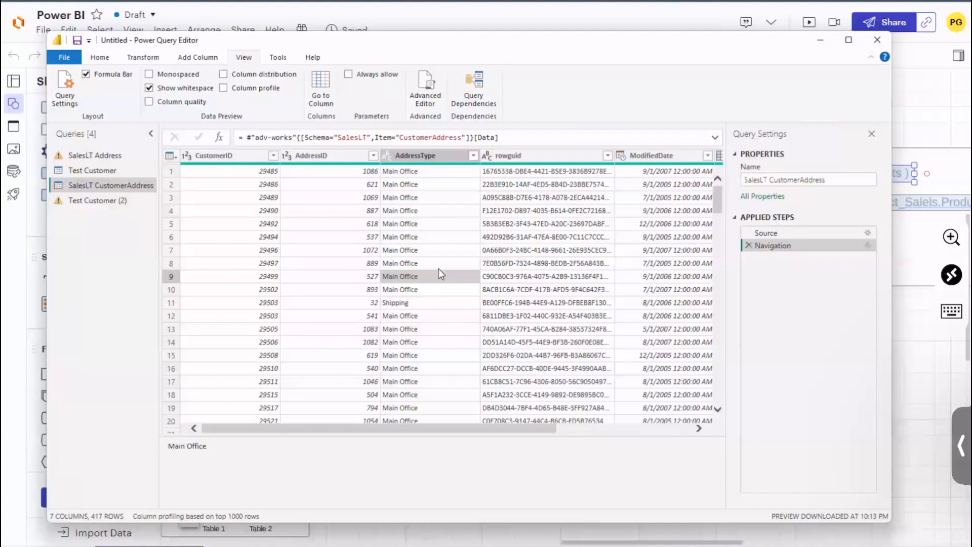
{"action": "left_click", "coordinate": [174, 76]}
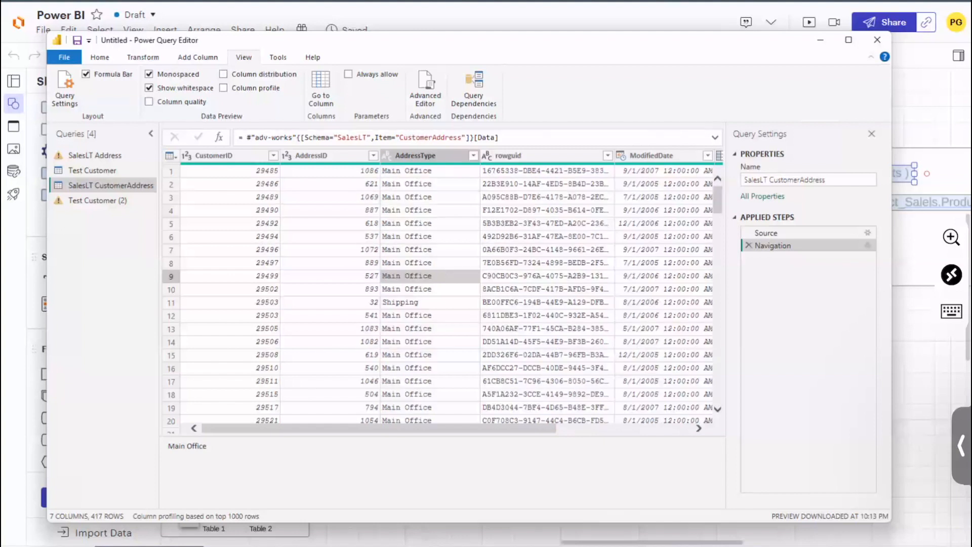
{"action": "left_click", "coordinate": [176, 77]}
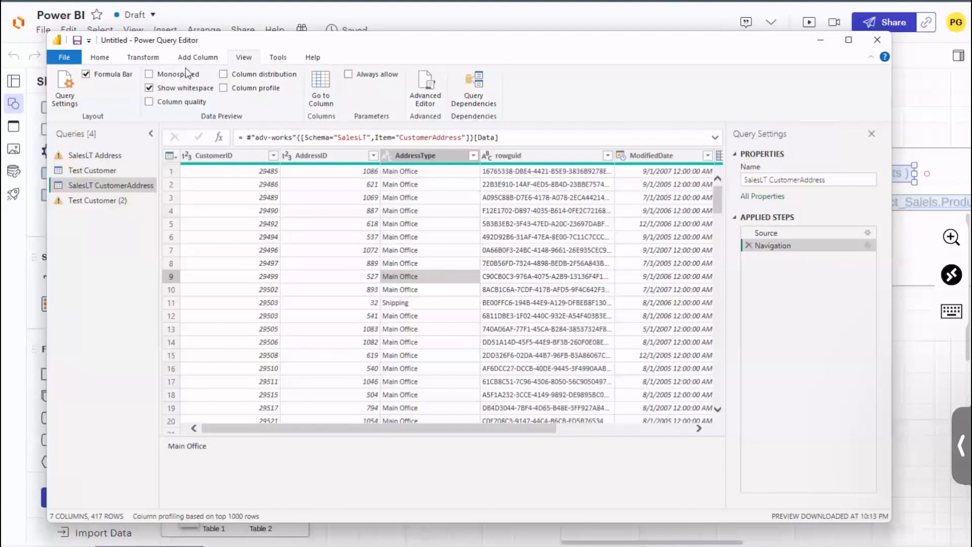
{"action": "left_click", "coordinate": [108, 75]}
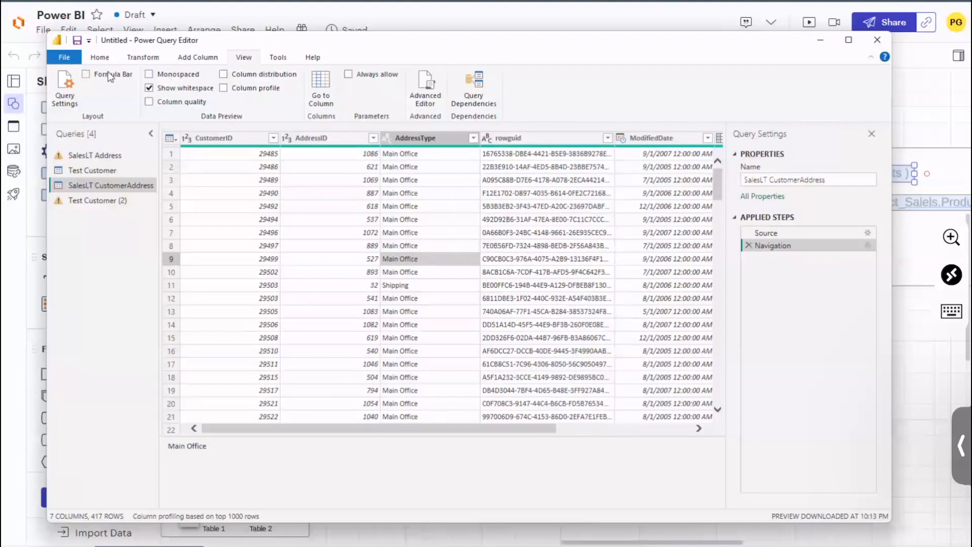
{"action": "left_click", "coordinate": [108, 75]}
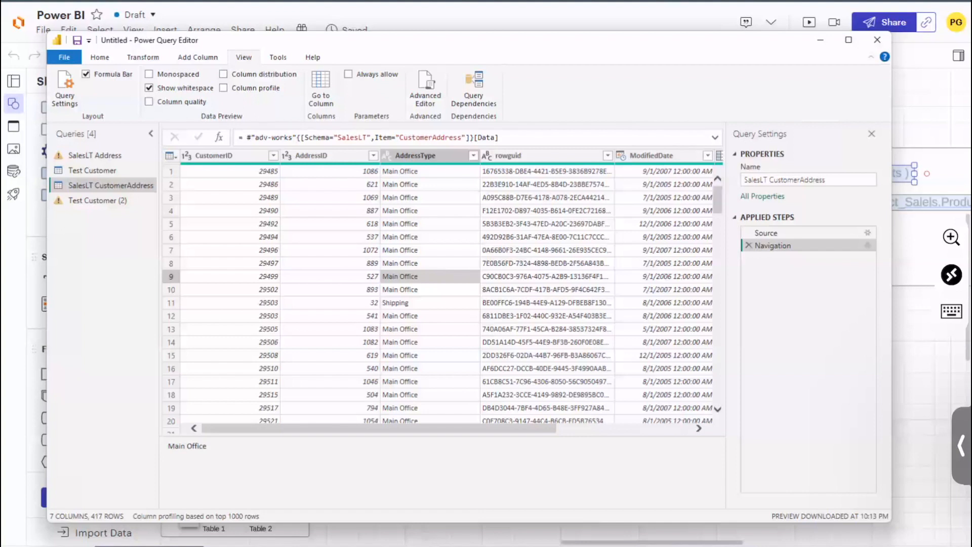
Step: View the query dependencies and trace the database source to each of the four queries, ending with Test Customer (2)
{"action": "left_click", "coordinate": [473, 88]}
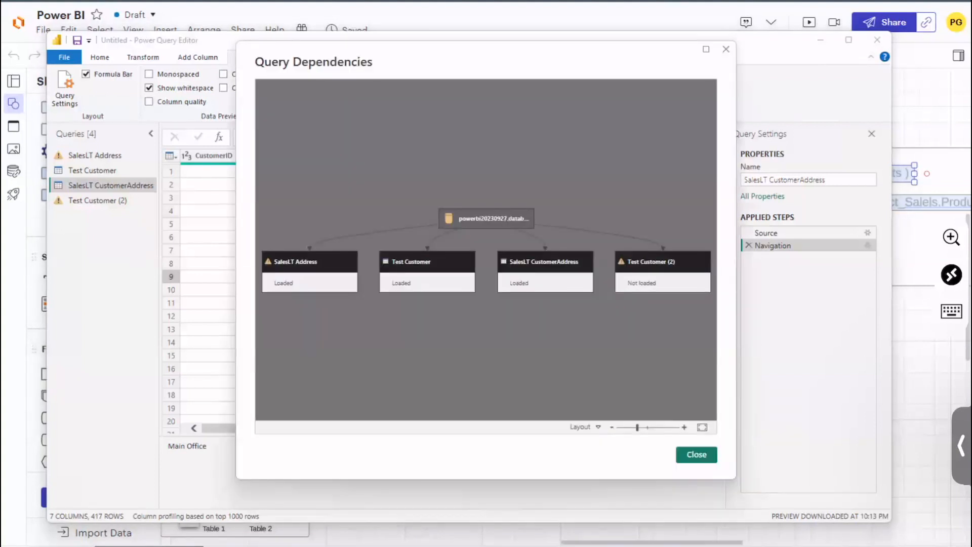
{"action": "left_click", "coordinate": [511, 220]}
{"action": "left_click", "coordinate": [304, 263]}
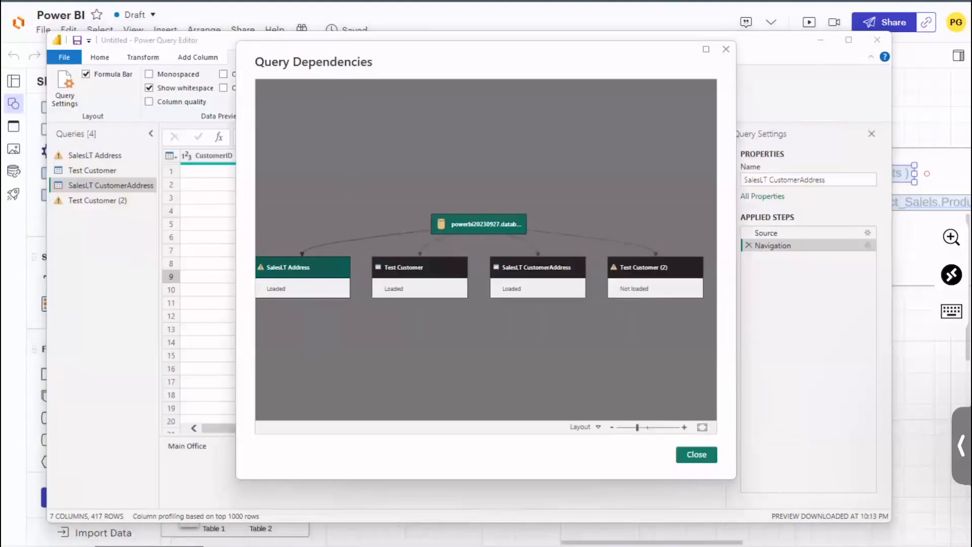
{"action": "left_click", "coordinate": [428, 269]}
{"action": "left_click", "coordinate": [536, 269]}
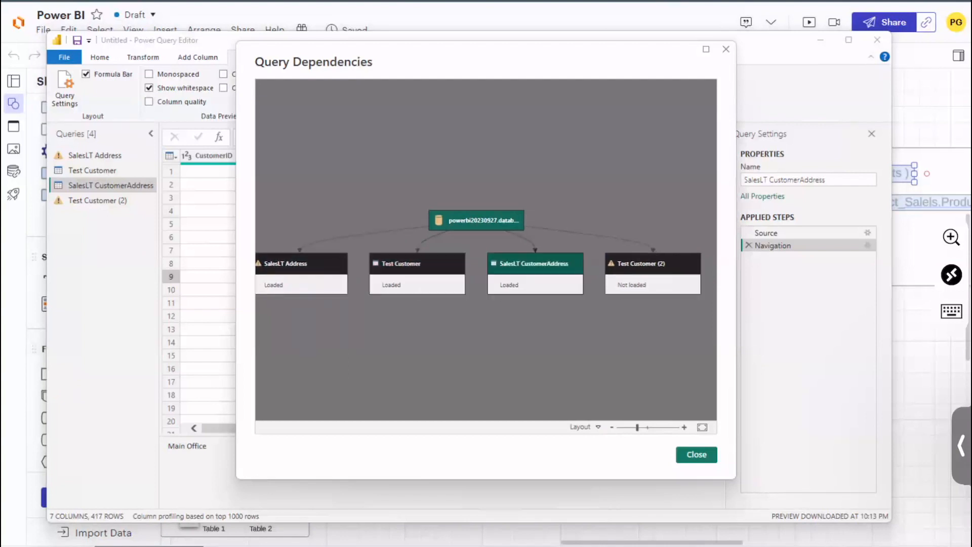
{"action": "left_click", "coordinate": [654, 268]}
{"action": "left_click_drag", "start_coordinate": [597, 334], "coordinate": [643, 310]}
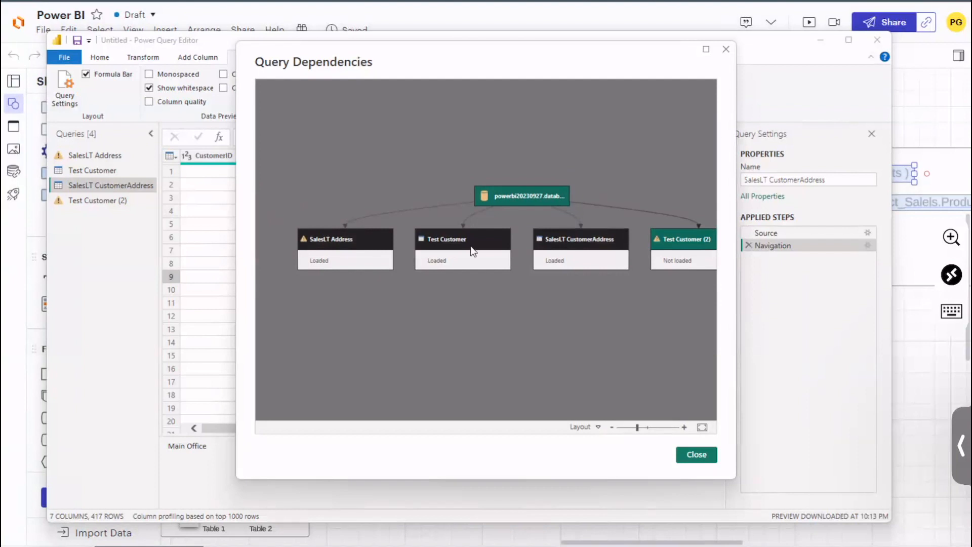
Step: Compare the dependency paths of Test Customer and SalesLT Address in the diagram, and close the dependencies view
{"action": "left_click", "coordinate": [457, 260]}
{"action": "left_click_drag", "start_coordinate": [419, 326], "coordinate": [456, 329]}
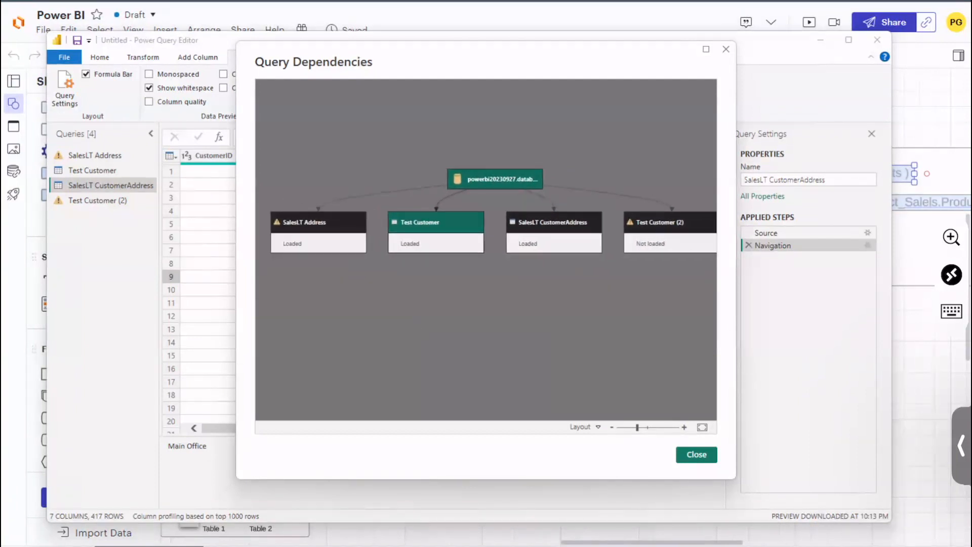
{"action": "left_click_drag", "start_coordinate": [415, 303], "coordinate": [470, 347]}
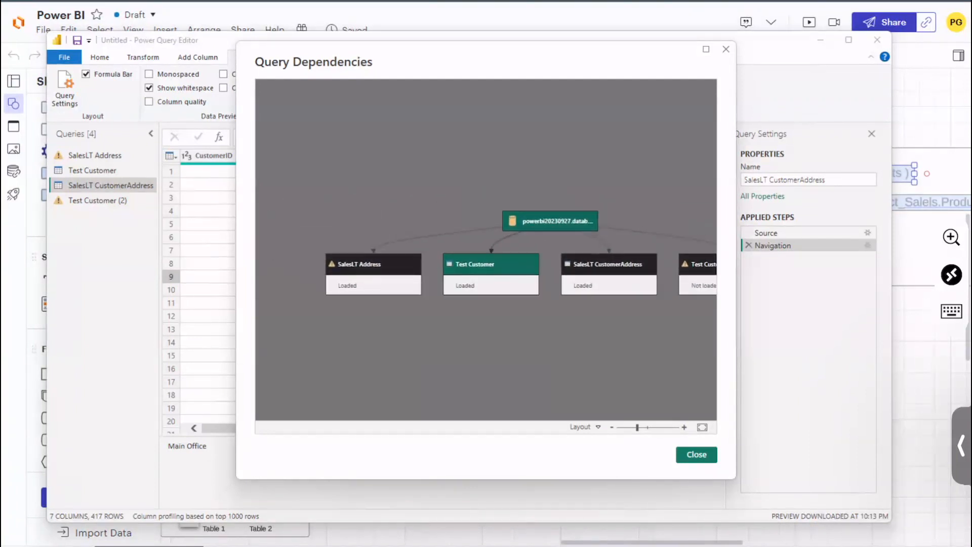
{"action": "left_click", "coordinate": [382, 273]}
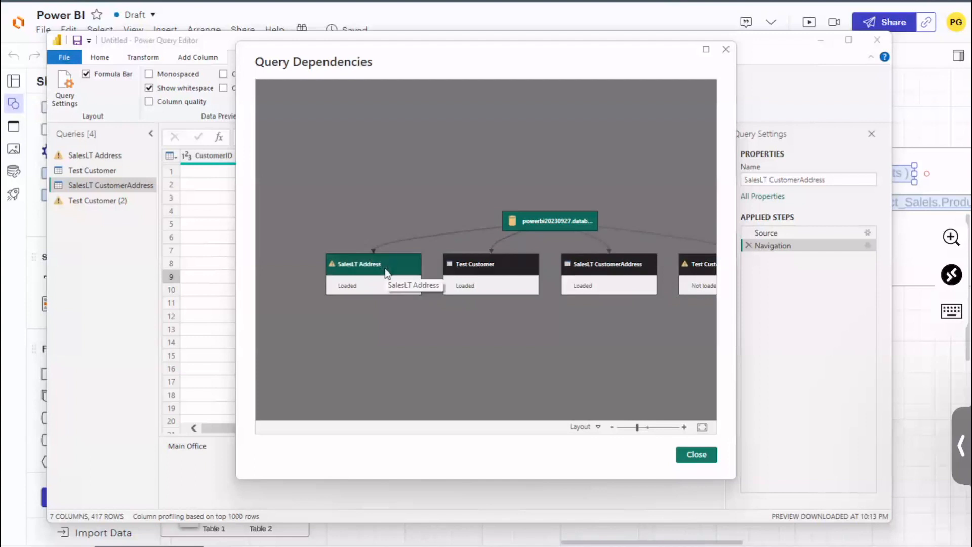
{"action": "left_click", "coordinate": [480, 274]}
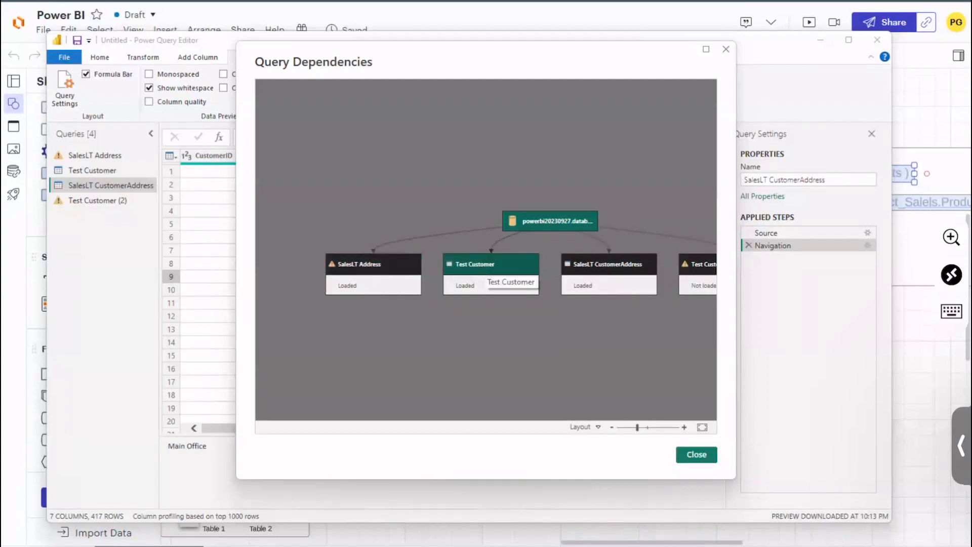
{"action": "left_click_drag", "start_coordinate": [487, 270], "coordinate": [413, 265]}
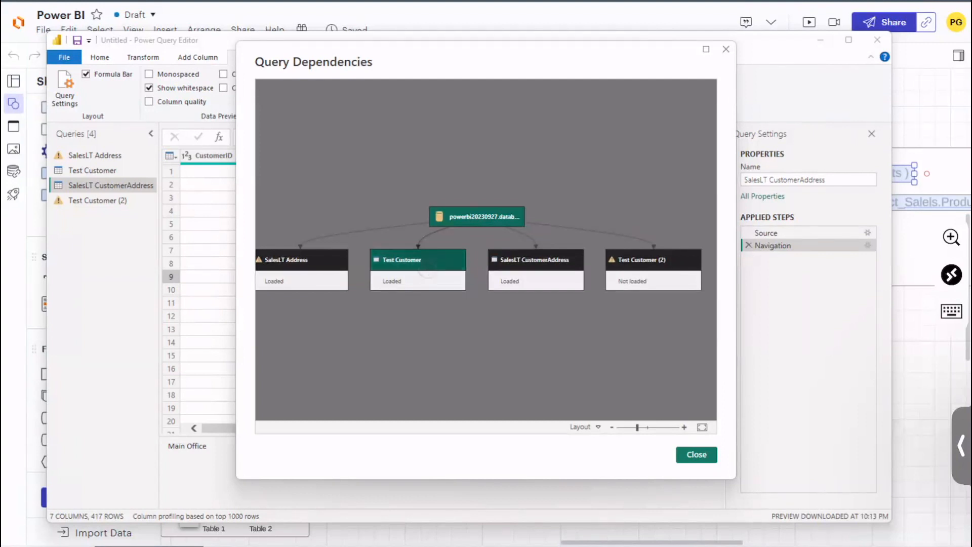
{"action": "left_click_drag", "start_coordinate": [453, 371], "coordinate": [453, 368]}
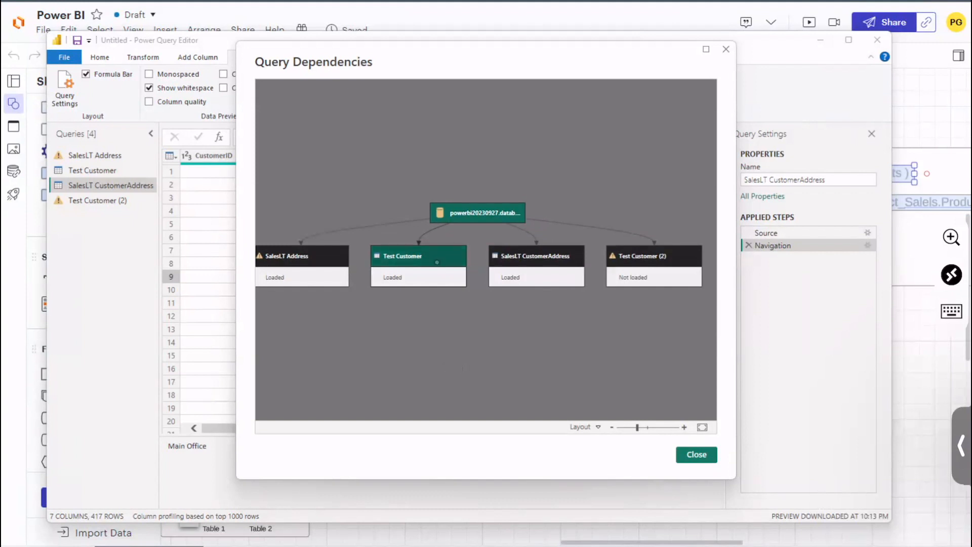
{"action": "left_click", "coordinate": [702, 458]}
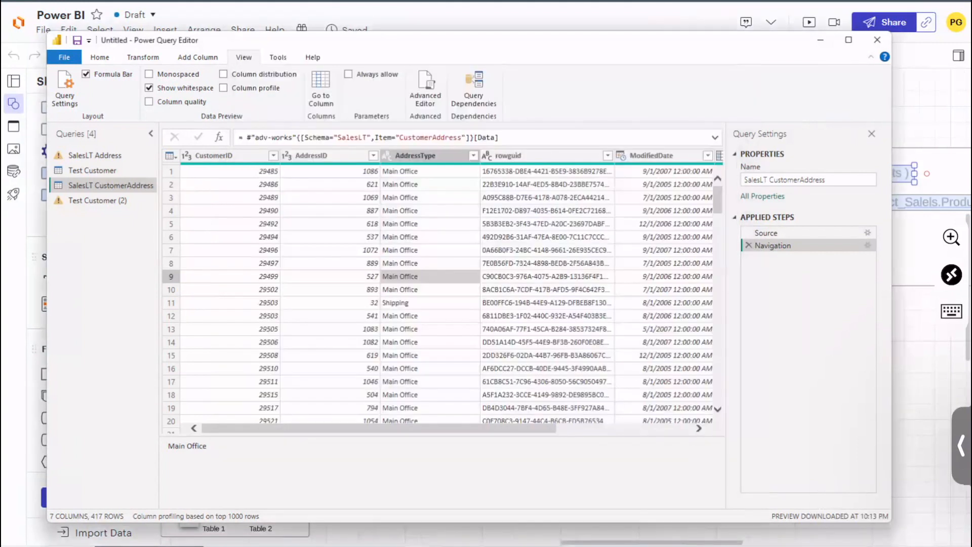
Step: Inspect the Source step formula of Test Customer (2), and review the SalesLT Address and Test Customer queries
{"action": "left_click", "coordinate": [108, 203]}
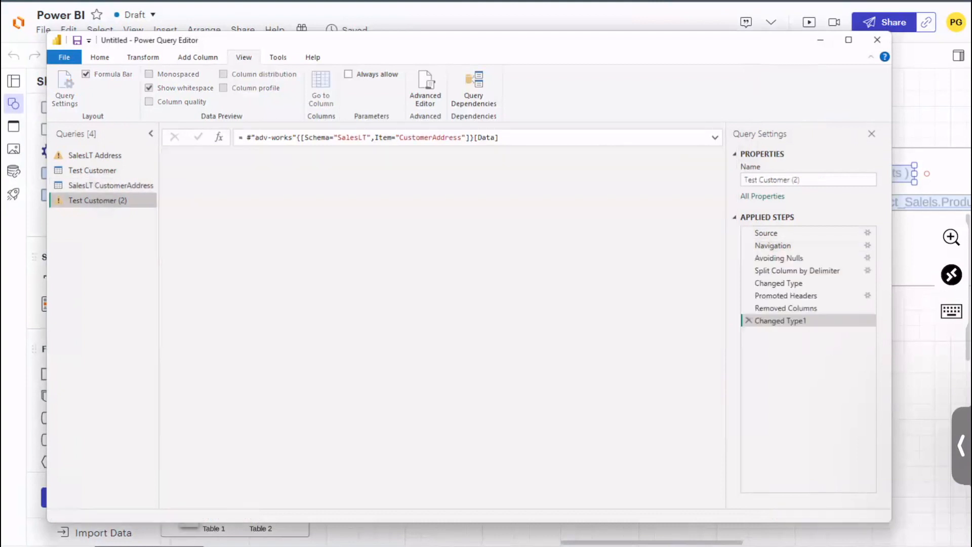
{"action": "left_click", "coordinate": [804, 233]}
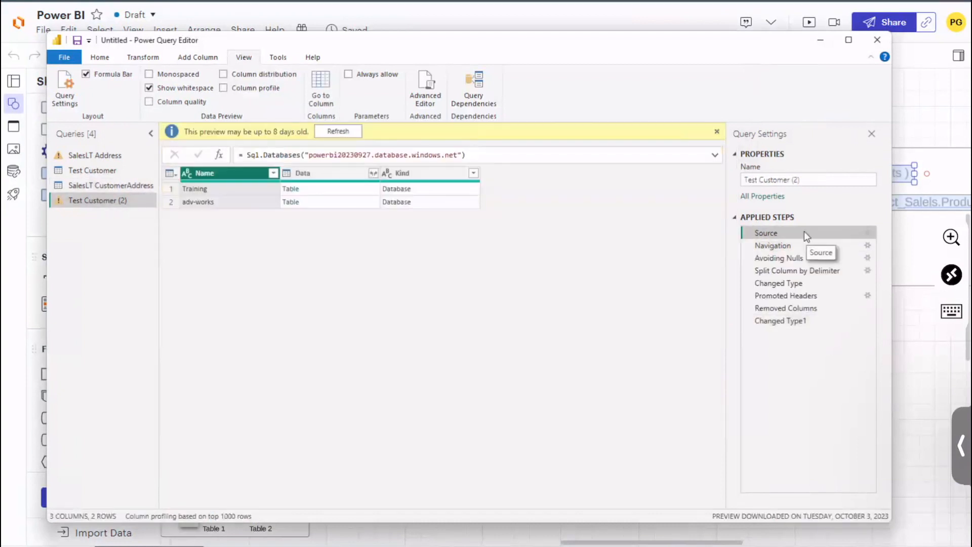
{"action": "left_click_drag", "start_coordinate": [245, 157], "coordinate": [466, 157]}
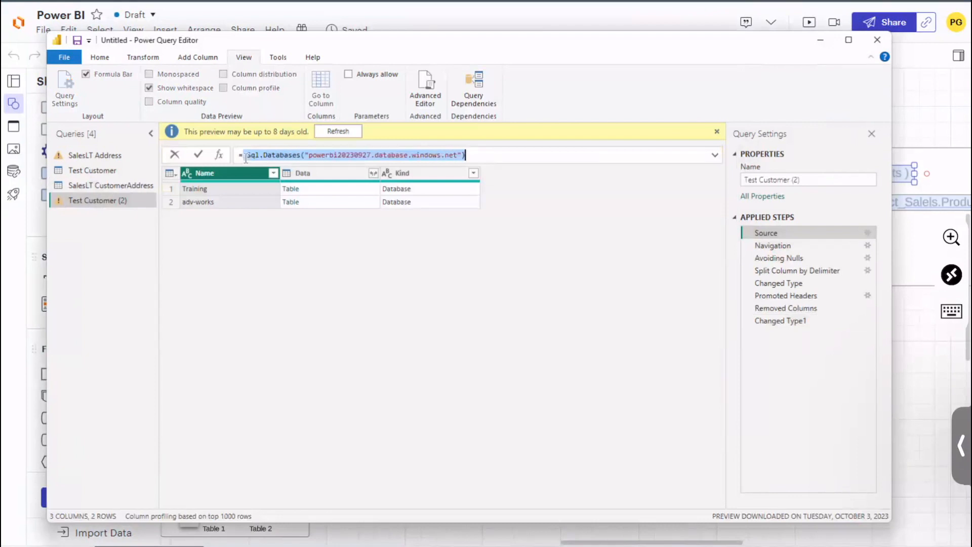
{"action": "left_click", "coordinate": [107, 172]}
{"action": "left_click", "coordinate": [95, 155]}
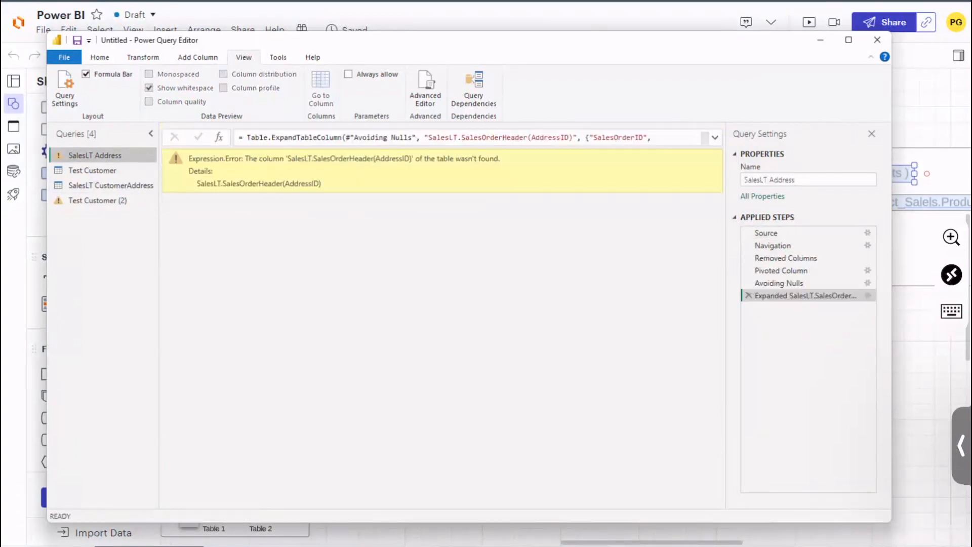
{"action": "left_click", "coordinate": [92, 170]}
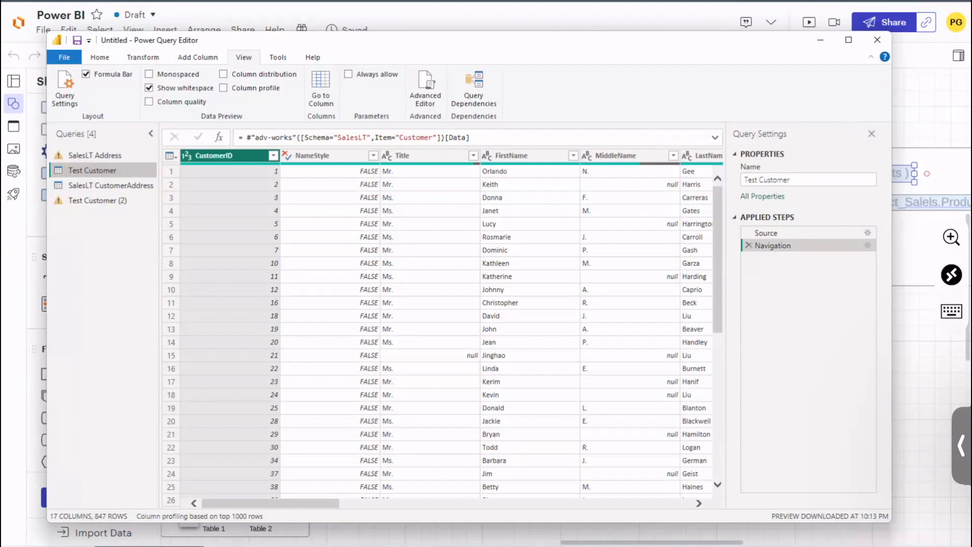
Step: Close the Power Query Editor without applying the pending changes
{"action": "left_click", "coordinate": [103, 56]}
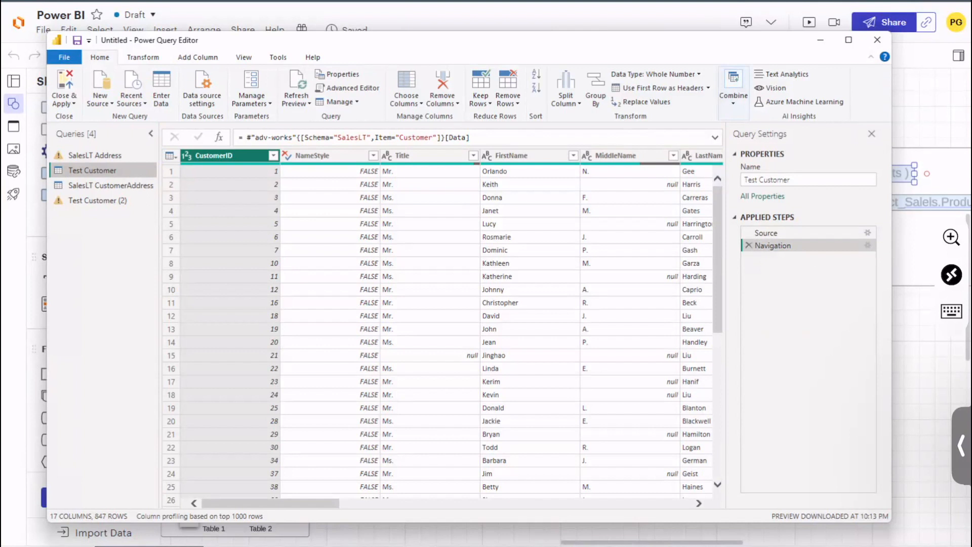
{"action": "left_click", "coordinate": [878, 41]}
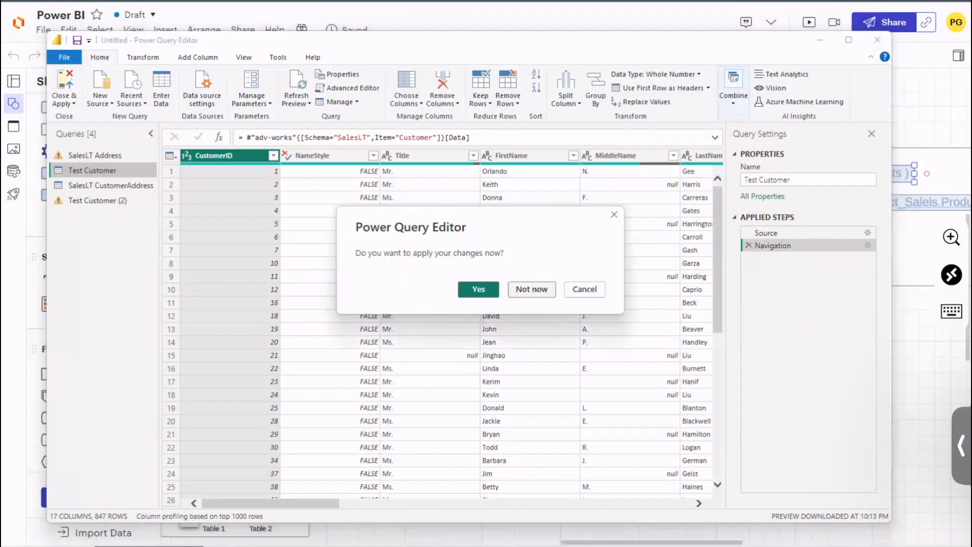
{"action": "left_click", "coordinate": [532, 289]}
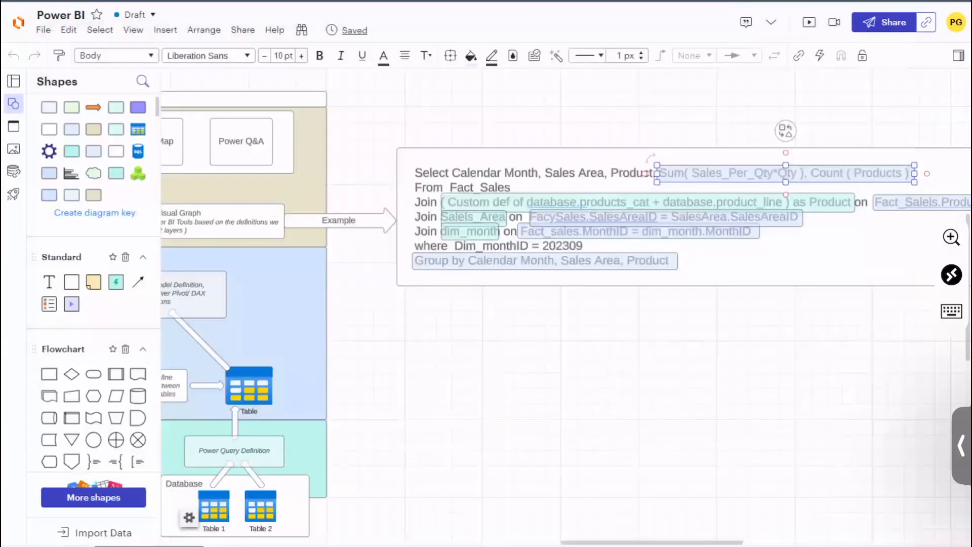
Step: Examine the Power Query, Power Pivot and Power View layers of the Power BI diagram
{"action": "left_click_drag", "start_coordinate": [588, 466], "coordinate": [851, 432]}
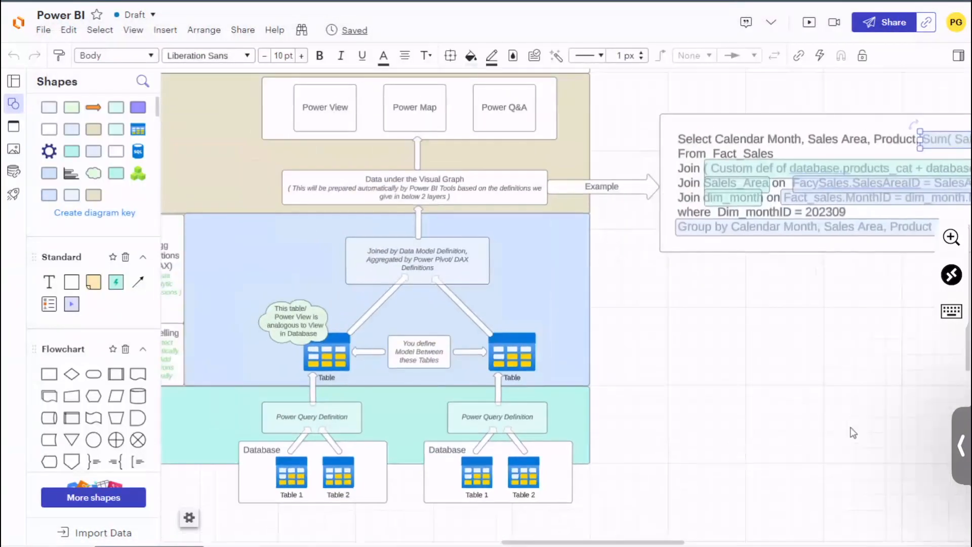
{"action": "left_click_drag", "start_coordinate": [628, 354], "coordinate": [824, 341]}
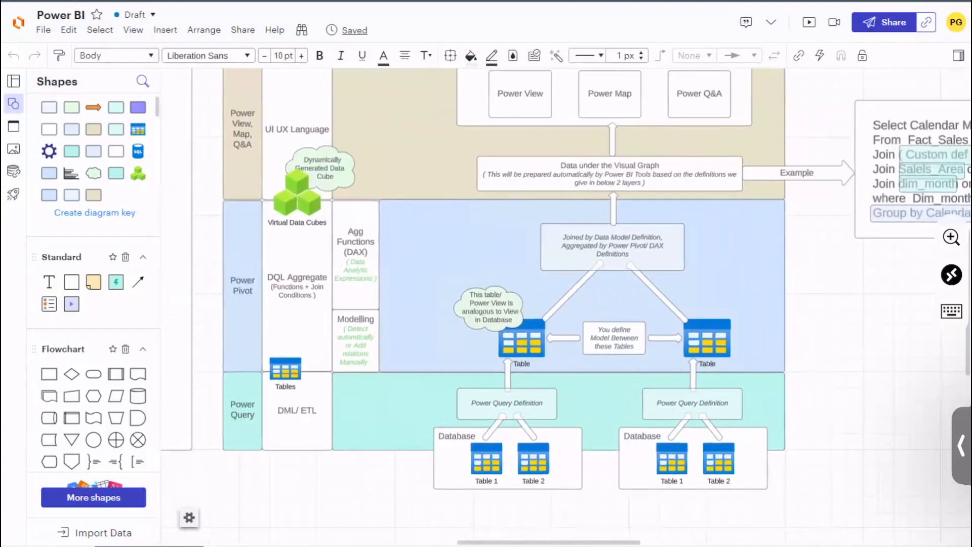